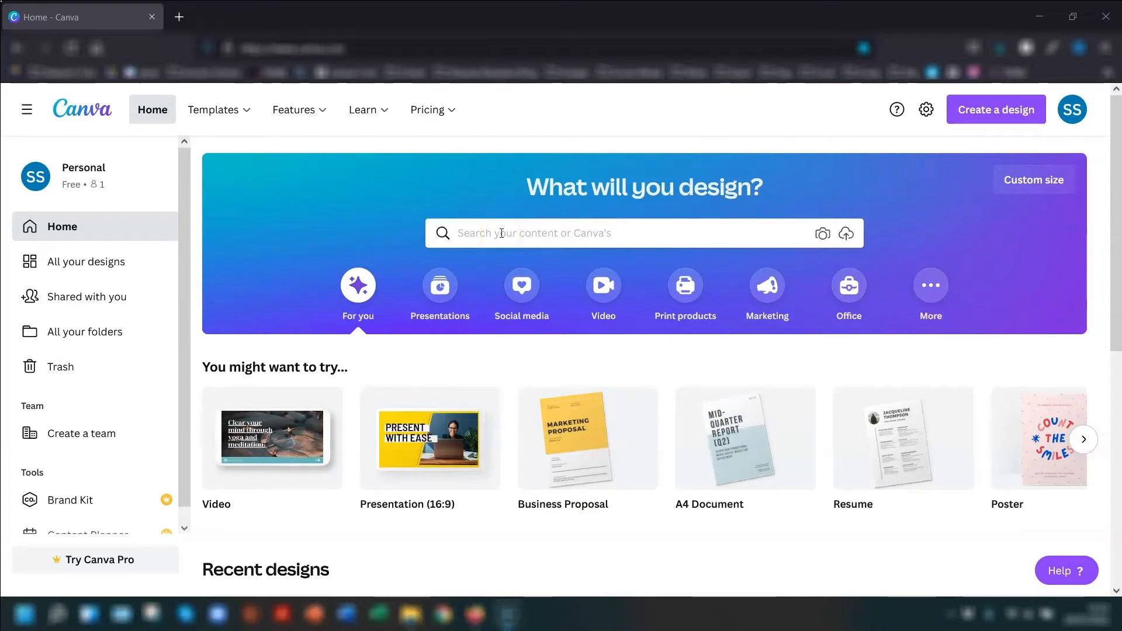
- Search the template library for "proposals"
{"action": "left_click", "coordinate": [471, 235]}
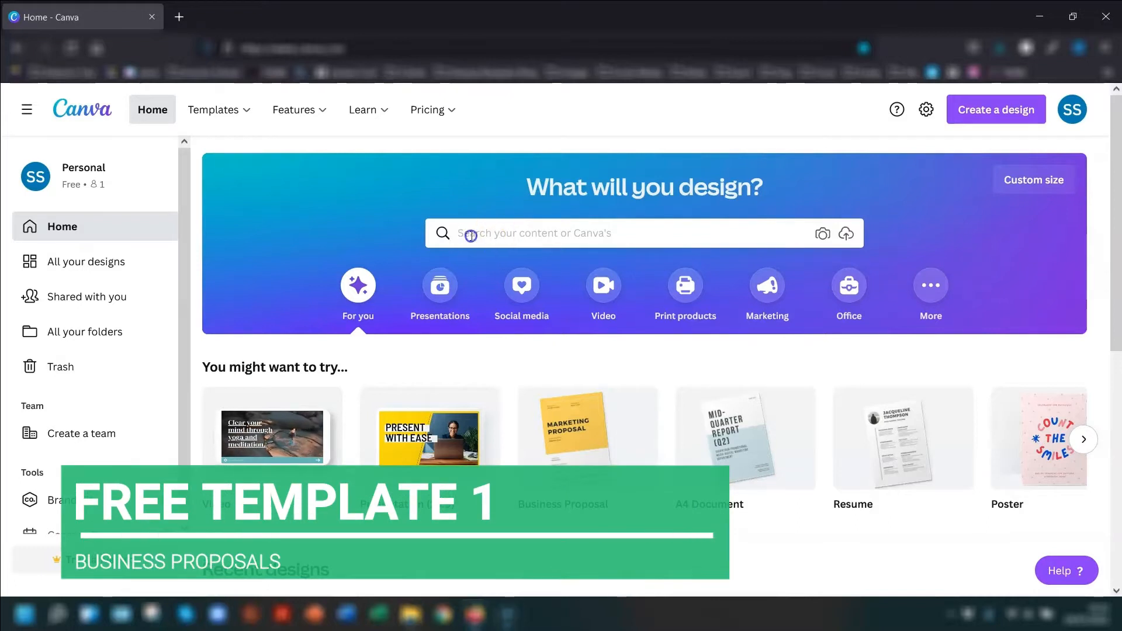
{"action": "type", "text": "propo"}
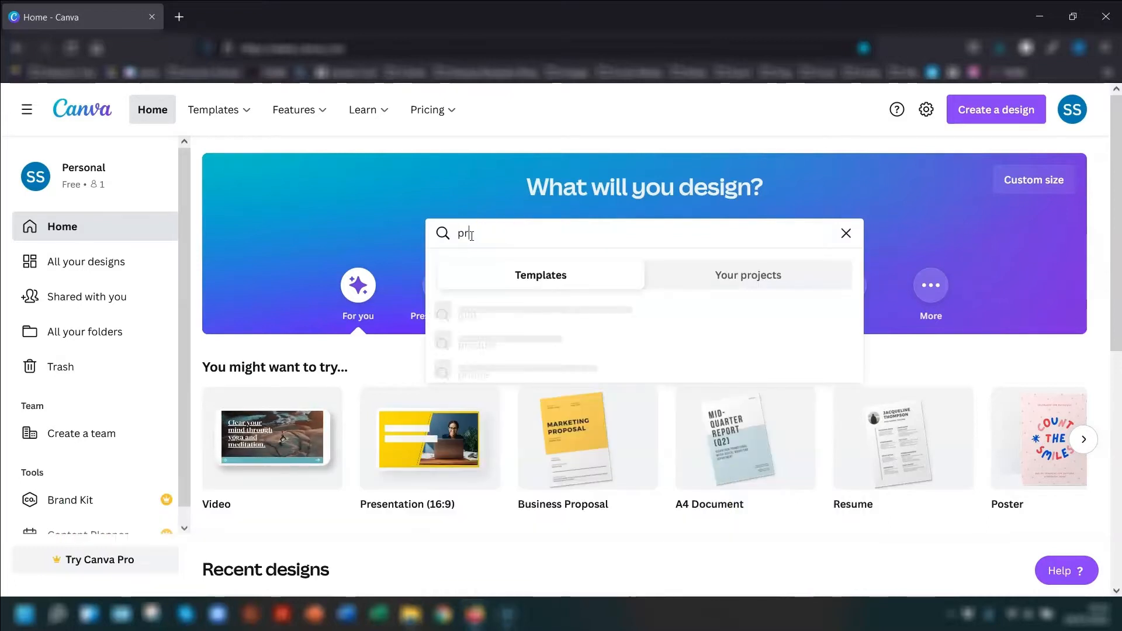
{"action": "type", "text": "sals"}
{"action": "key", "text": "Return"}
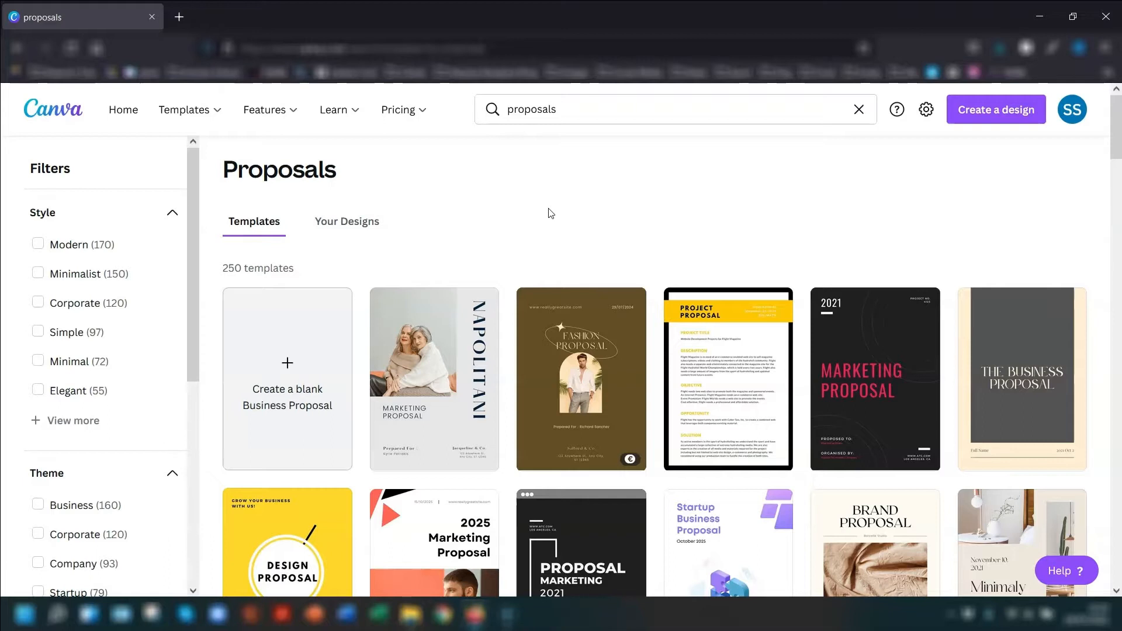
- Filter the proposal templates by price to show only Free ones
{"action": "scroll", "coordinate": [752, 292], "scroll_direction": "down", "scroll_amount": 4}
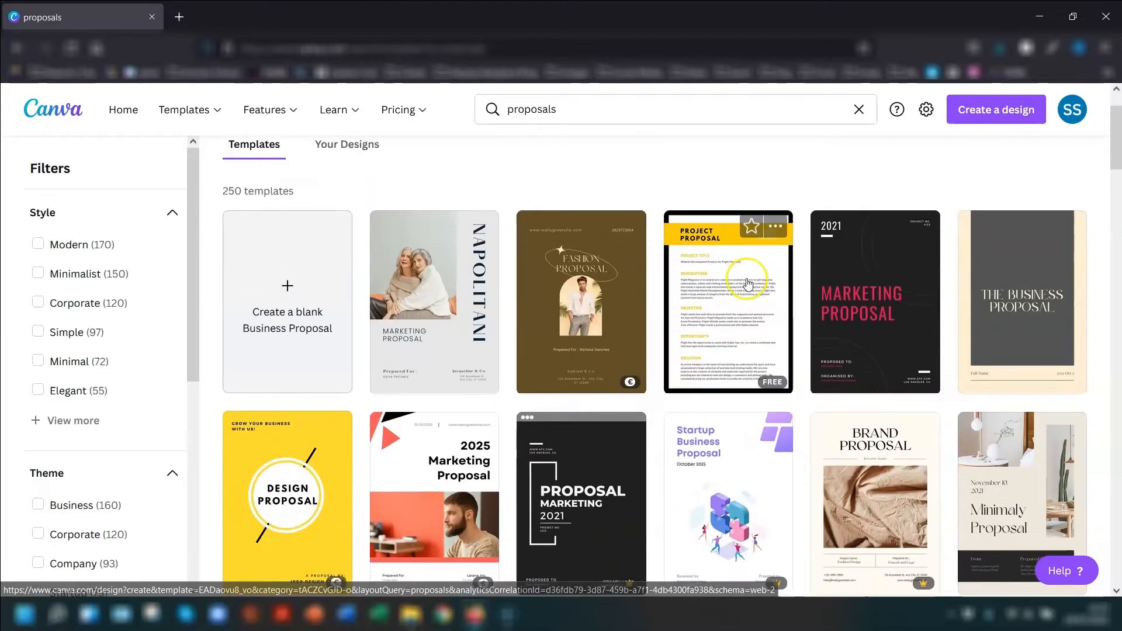
{"action": "scroll", "coordinate": [751, 279], "scroll_direction": "down", "scroll_amount": 5}
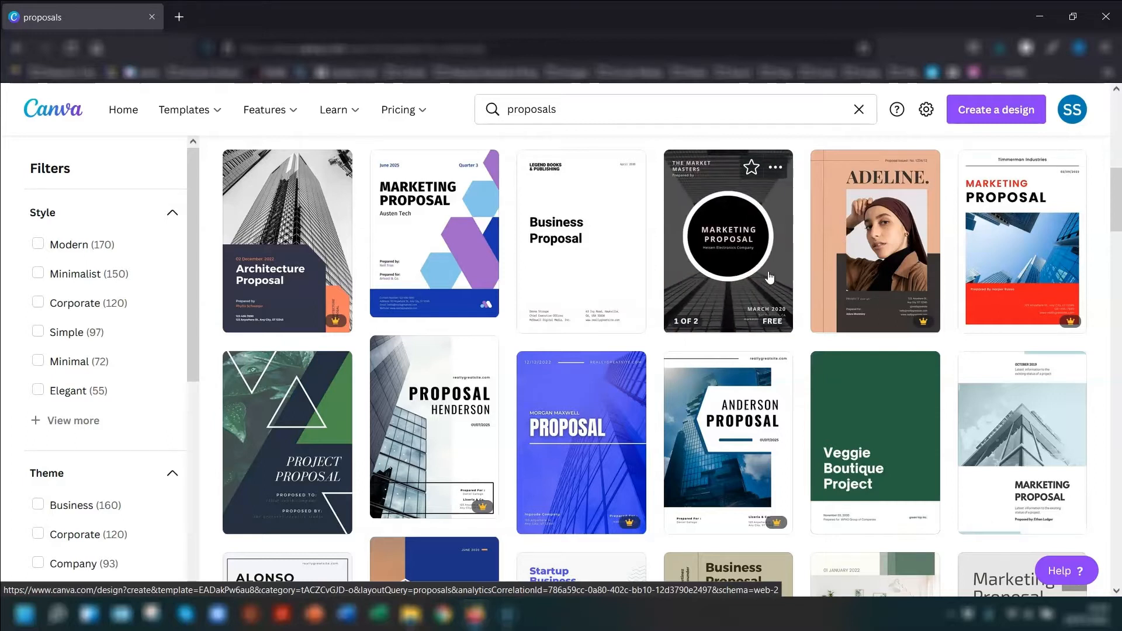
{"action": "scroll", "coordinate": [769, 277], "scroll_direction": "down", "scroll_amount": 3}
{"action": "scroll", "coordinate": [768, 278], "scroll_direction": "up", "scroll_amount": 3}
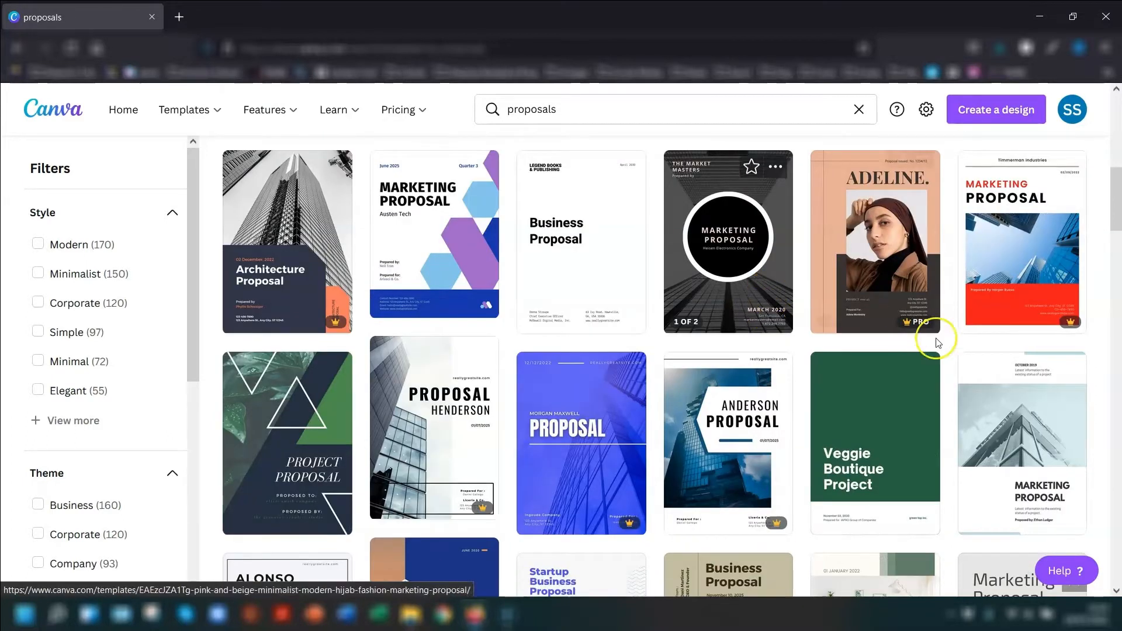
{"action": "scroll", "coordinate": [1037, 351], "scroll_direction": "up", "scroll_amount": 10}
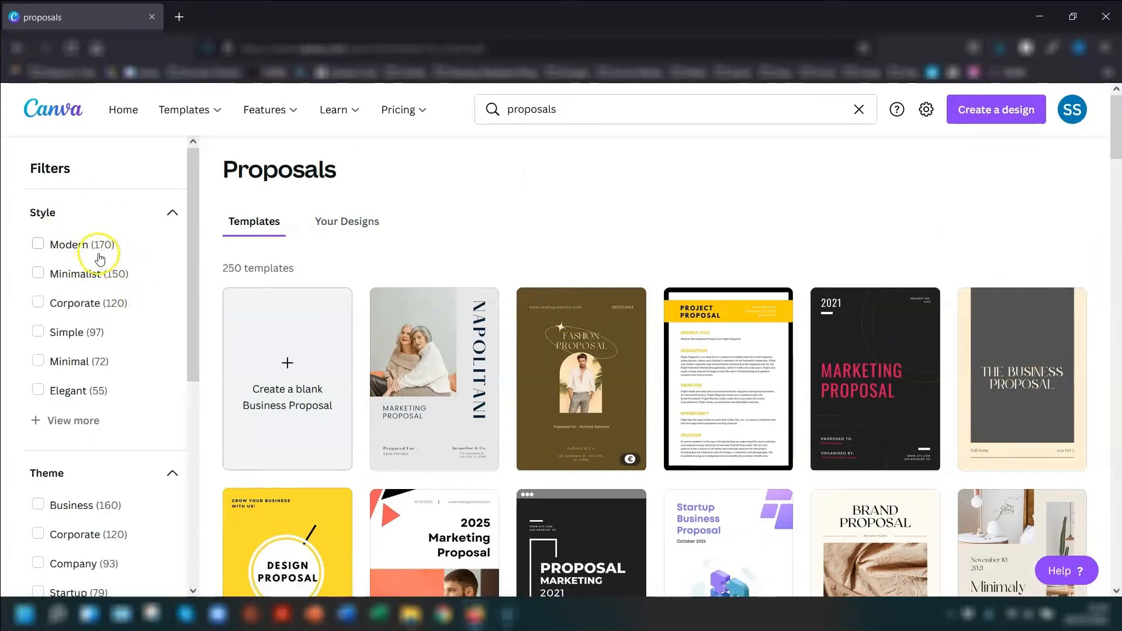
{"action": "scroll", "coordinate": [89, 269], "scroll_direction": "down", "scroll_amount": 5}
{"action": "scroll", "coordinate": [108, 280], "scroll_direction": "down", "scroll_amount": 1}
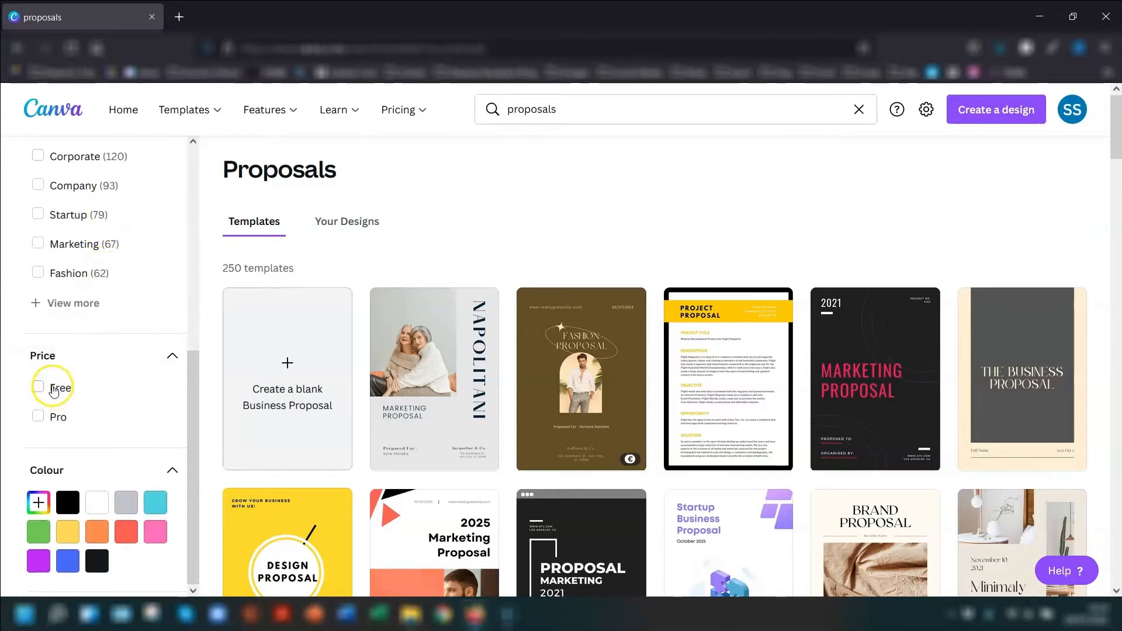
{"action": "left_click", "coordinate": [74, 386]}
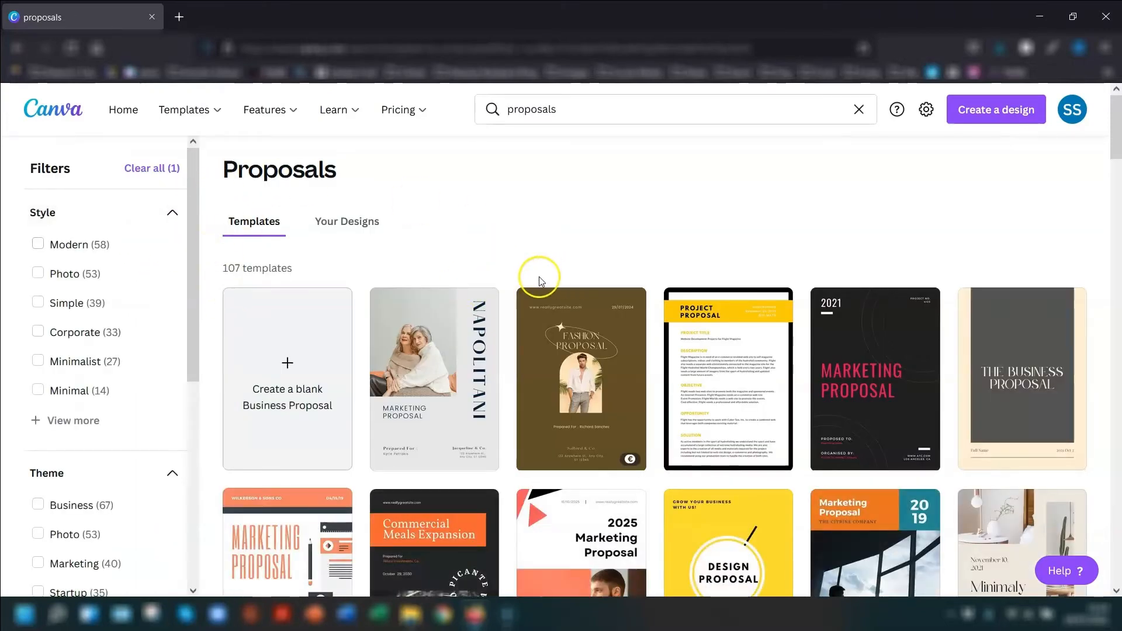
- Browse the free proposal templates, checking their price labels and the available style and theme filters
{"action": "scroll", "coordinate": [643, 304], "scroll_direction": "down", "scroll_amount": 3}
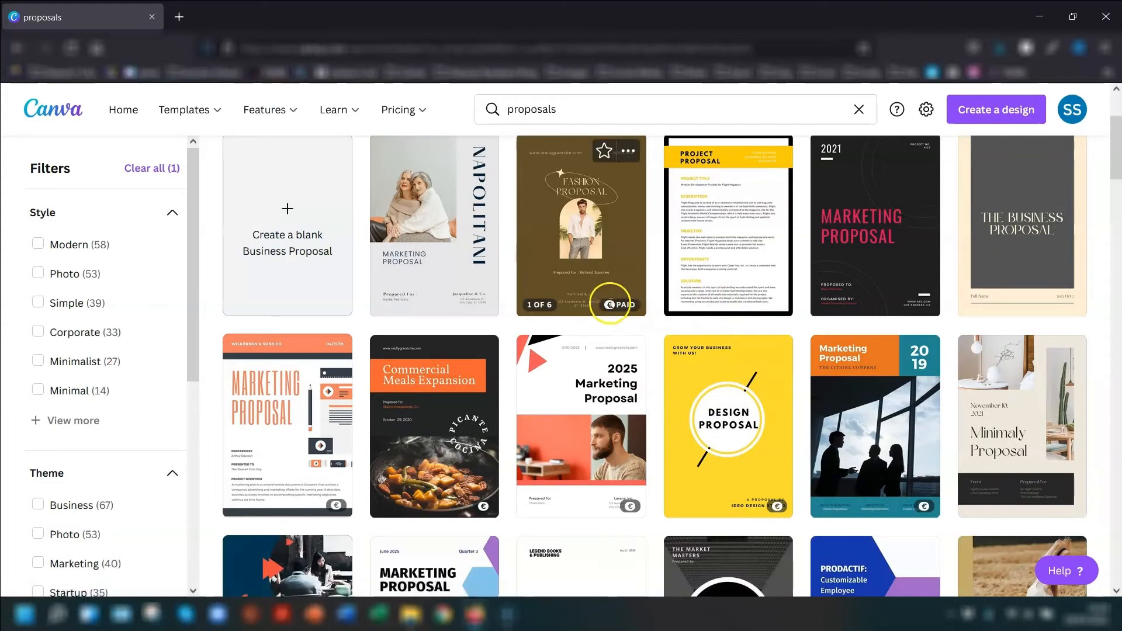
{"action": "mouse_move", "coordinate": [616, 308]}
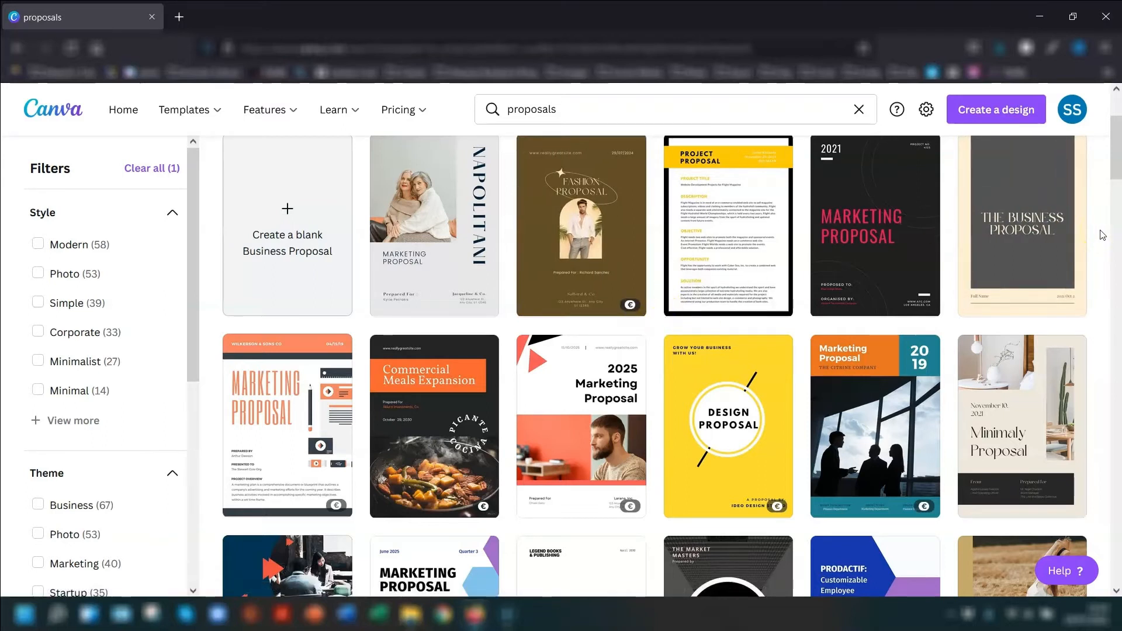
{"action": "scroll", "coordinate": [1102, 235], "scroll_direction": "up", "scroll_amount": 3}
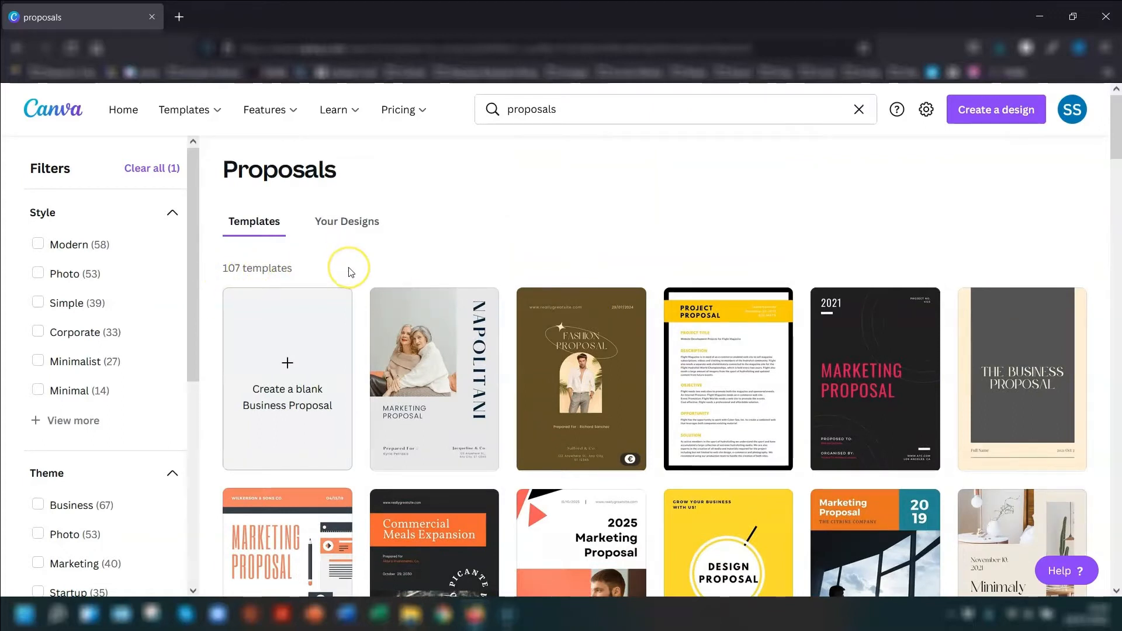
{"action": "scroll", "coordinate": [125, 296], "scroll_direction": "down", "scroll_amount": 3}
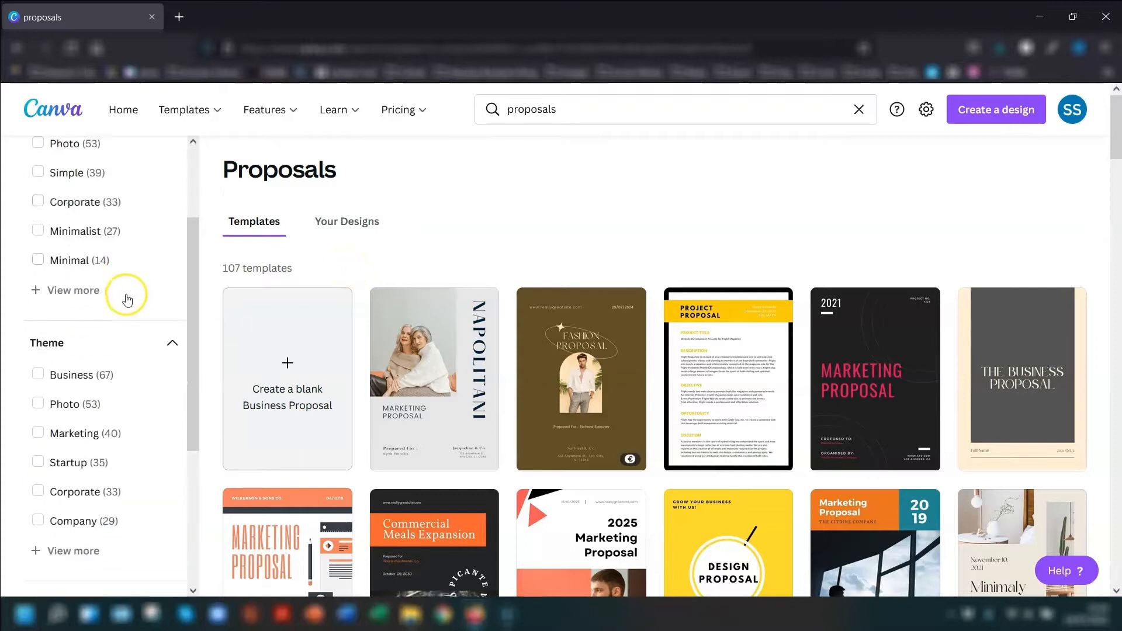
{"action": "scroll", "coordinate": [135, 327], "scroll_direction": "up", "scroll_amount": 3}
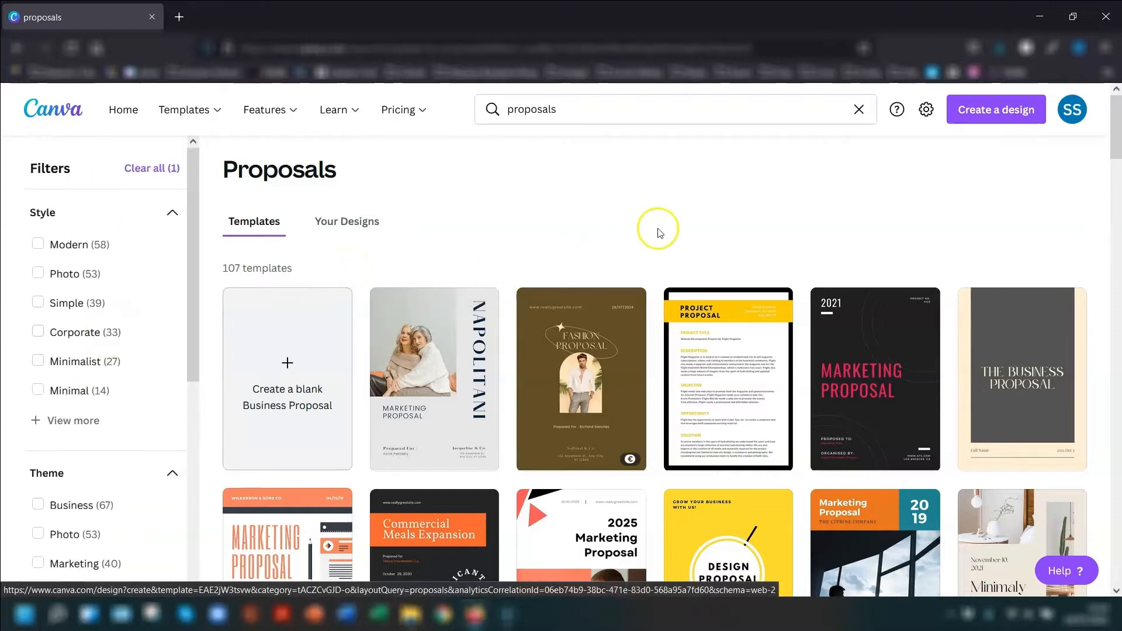
{"action": "scroll", "coordinate": [1052, 321], "scroll_direction": "down", "scroll_amount": 2}
{"action": "scroll", "coordinate": [1080, 329], "scroll_direction": "down", "scroll_amount": 10}
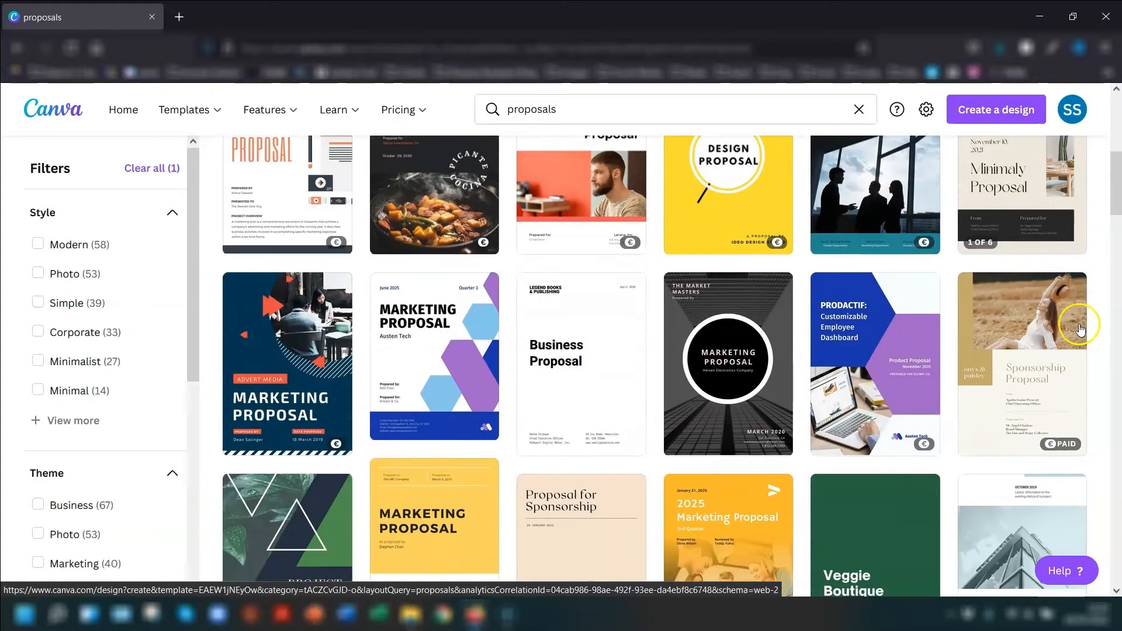
{"action": "scroll", "coordinate": [1079, 325], "scroll_direction": "down", "scroll_amount": 3}
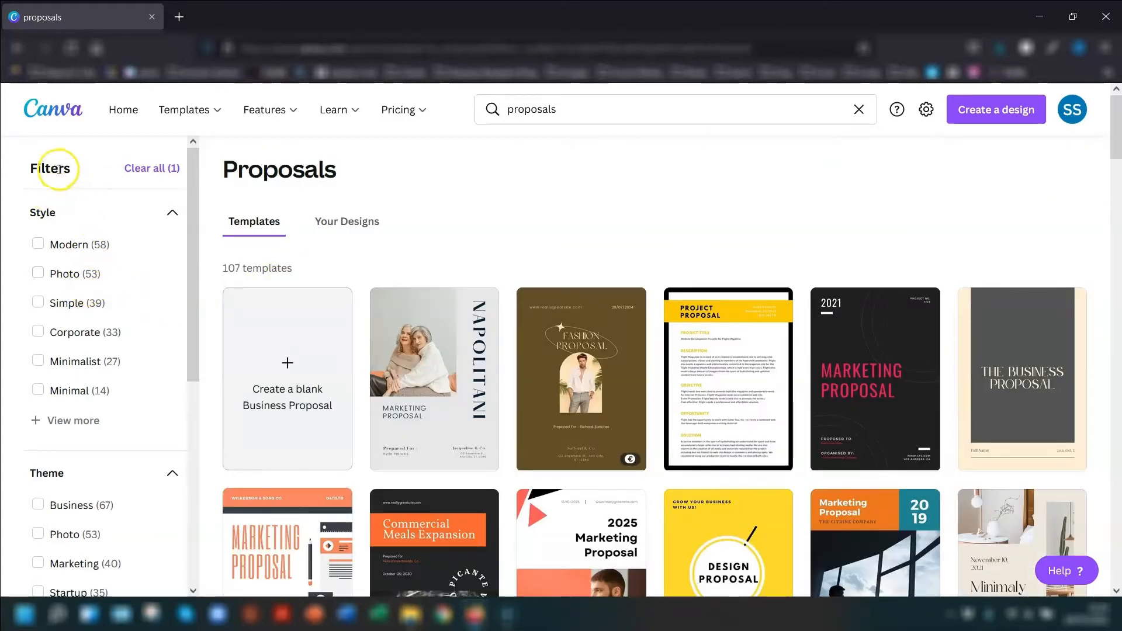
- Clear all filters and check how many proposal templates are listed in total
{"action": "left_click", "coordinate": [149, 168]}
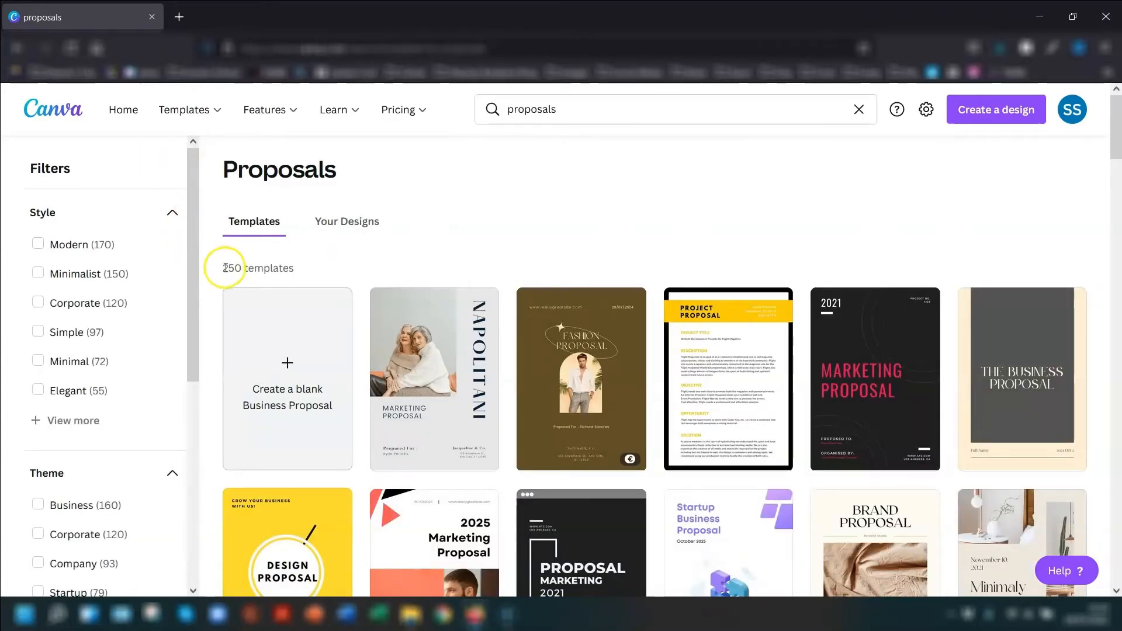
{"action": "left_click_drag", "start_coordinate": [223, 271], "coordinate": [285, 267]}
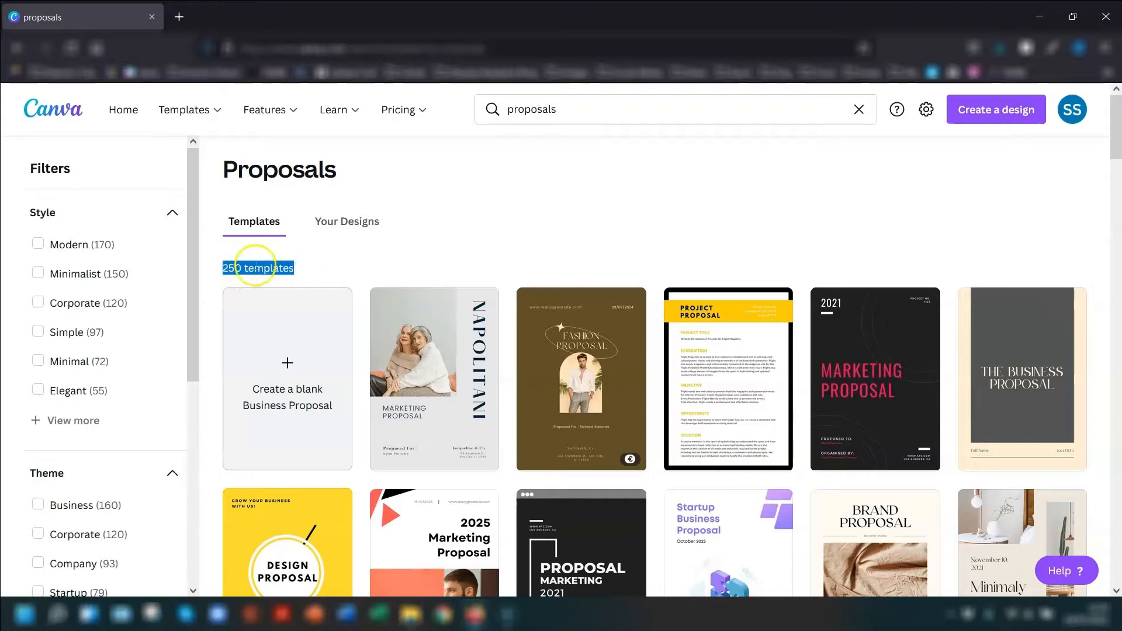
- Open the free Orange and Yellow Professional Gradient Pet Fitness App Business Proposal template from the results
{"action": "scroll", "coordinate": [1082, 253], "scroll_direction": "down", "scroll_amount": 10}
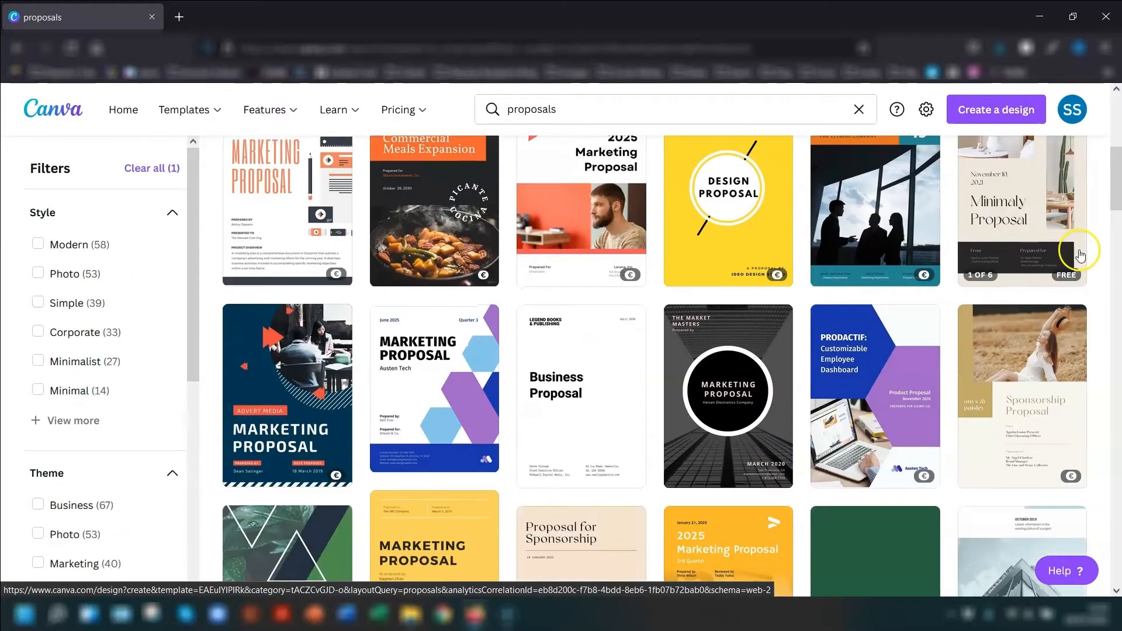
{"action": "scroll", "coordinate": [1083, 253], "scroll_direction": "down", "scroll_amount": 10}
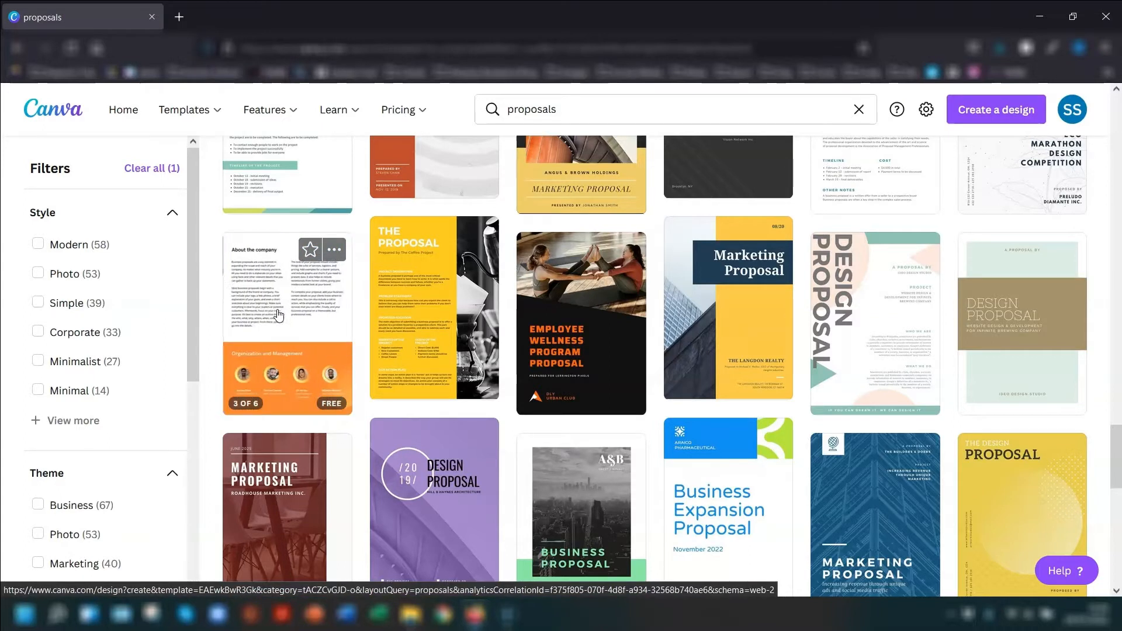
{"action": "left_click", "coordinate": [278, 315]}
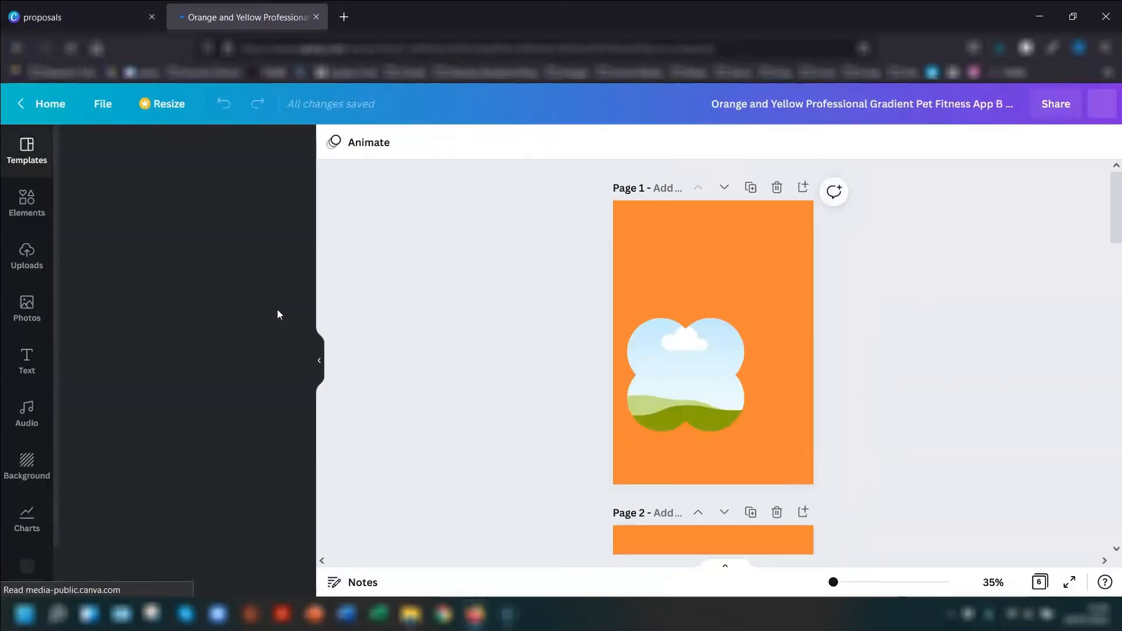
- Apply all 6 pages of the pet fitness business proposal template to the design and review the pages
{"action": "scroll", "coordinate": [125, 374], "scroll_direction": "down", "scroll_amount": 5}
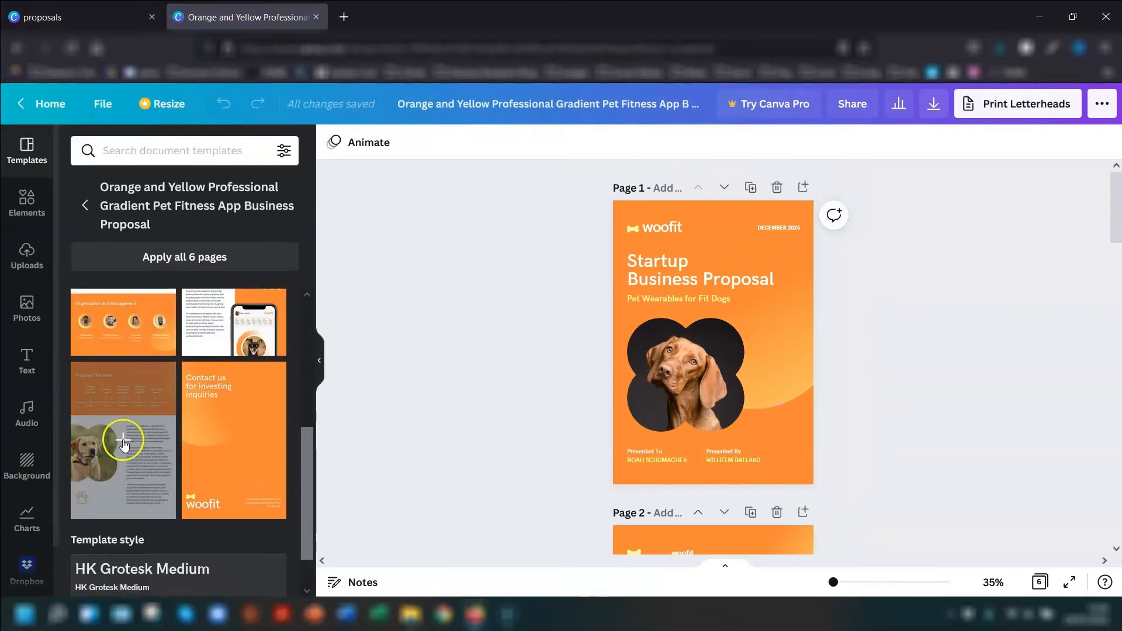
{"action": "scroll", "coordinate": [195, 351], "scroll_direction": "up", "scroll_amount": 4}
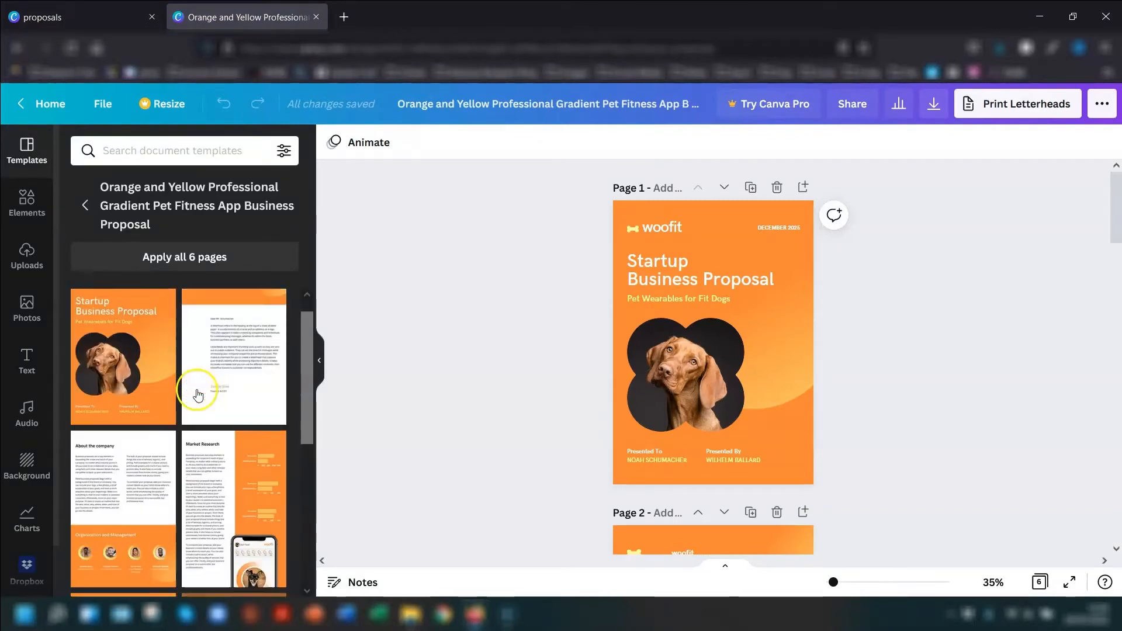
{"action": "left_click", "coordinate": [174, 261]}
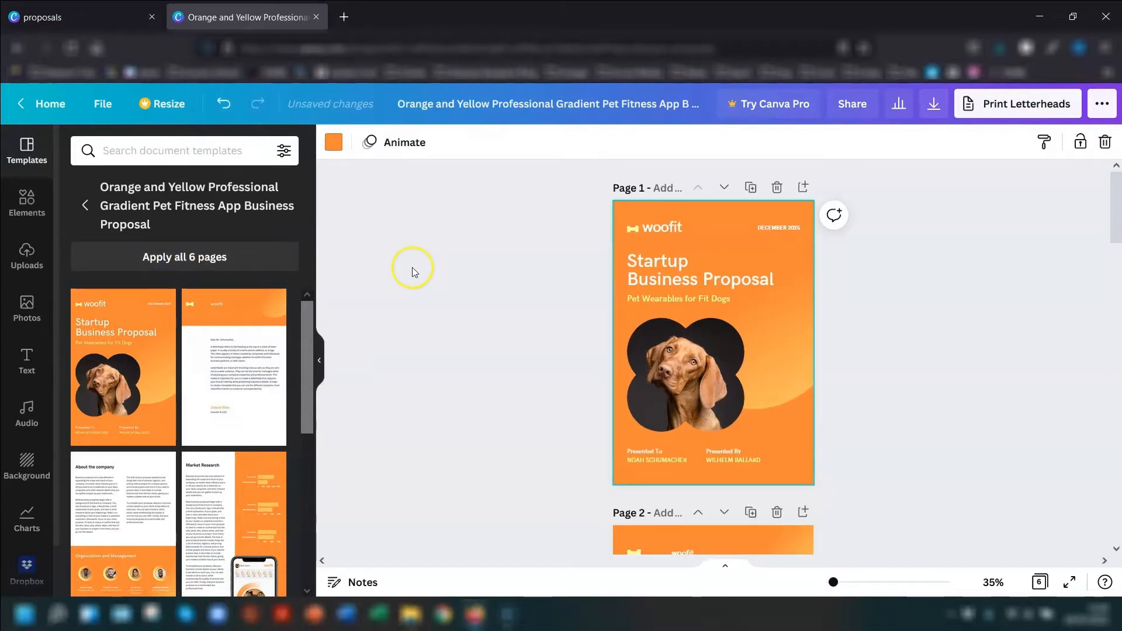
{"action": "scroll", "coordinate": [979, 304], "scroll_direction": "down", "scroll_amount": 3}
{"action": "scroll", "coordinate": [965, 325], "scroll_direction": "down", "scroll_amount": 10}
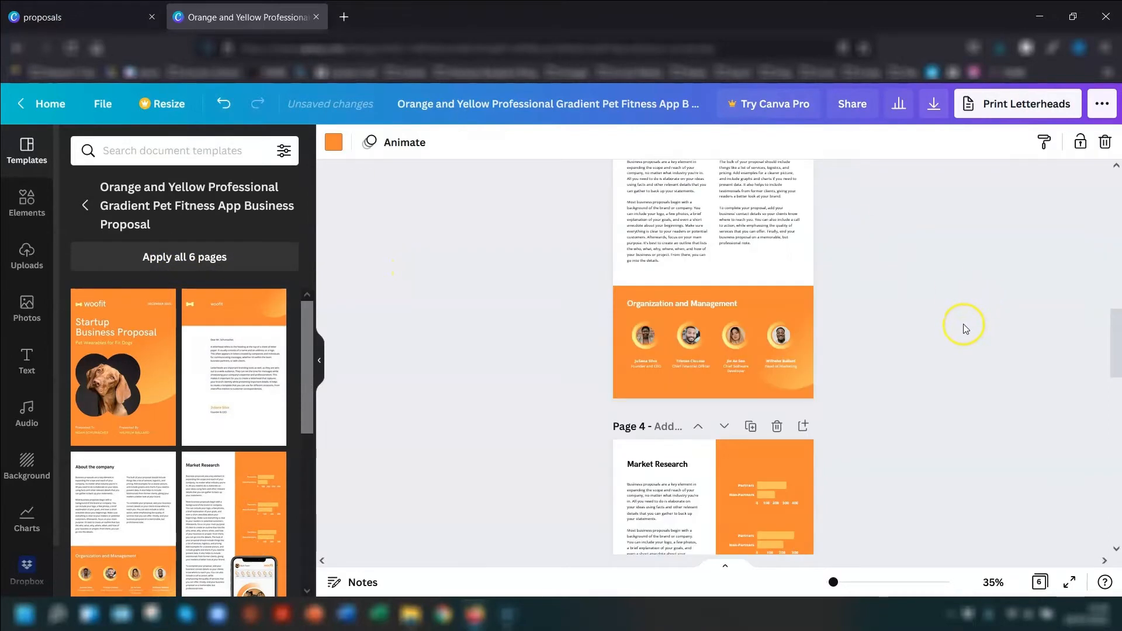
{"action": "scroll", "coordinate": [964, 326], "scroll_direction": "up", "scroll_amount": 8}
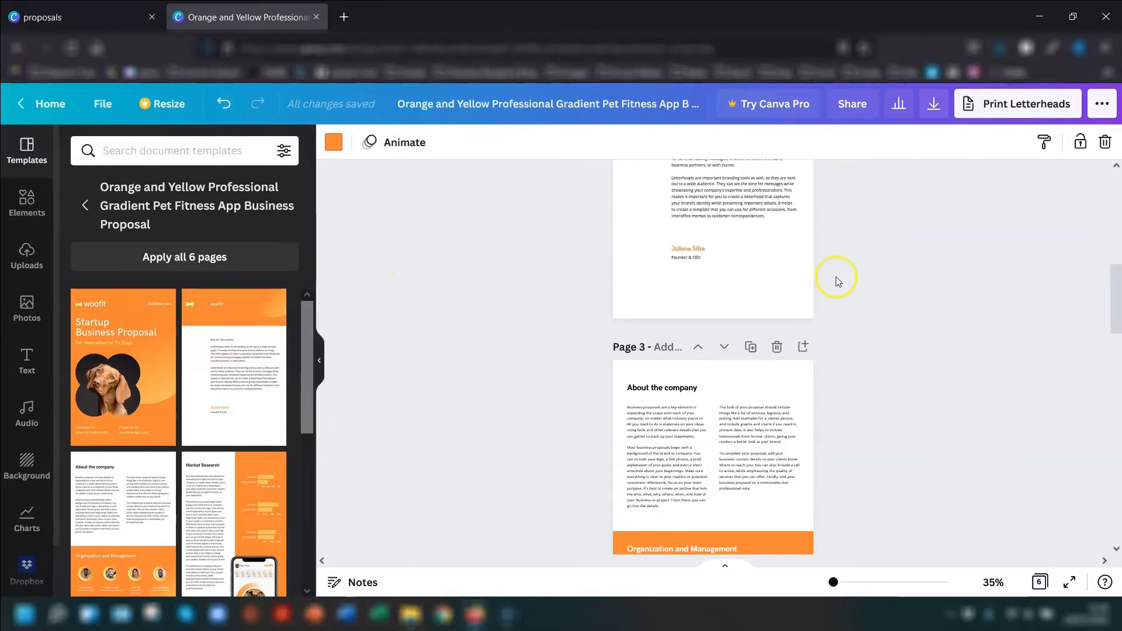
- Rename the design as "Xena's Treats Biz Proposal"
{"action": "left_click", "coordinate": [400, 101]}
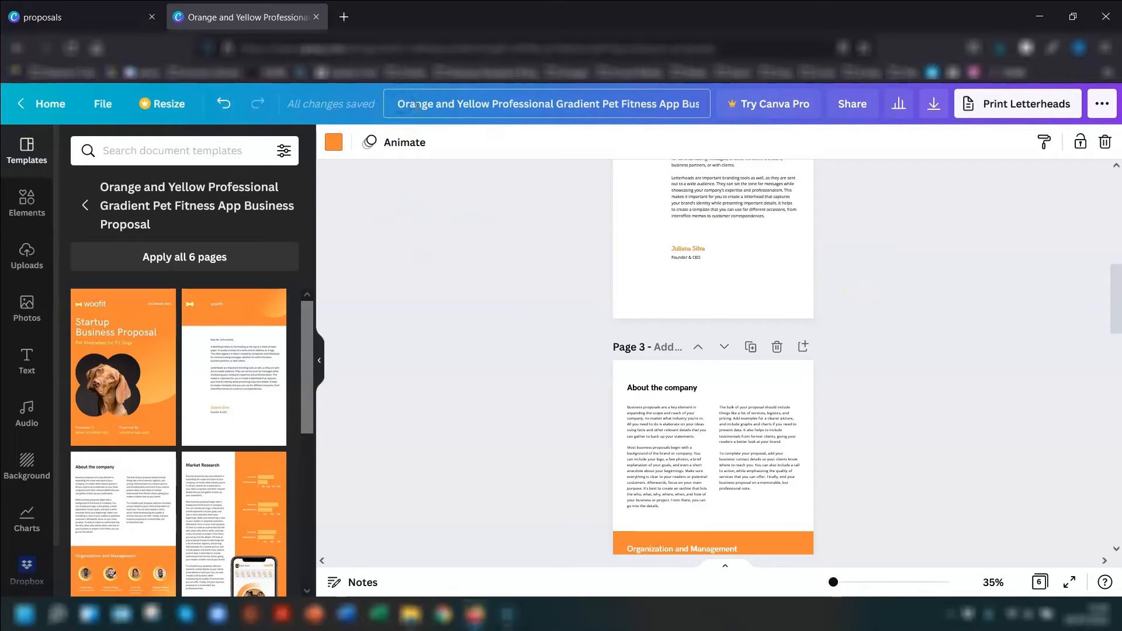
{"action": "key", "text": "ctrl+a"}
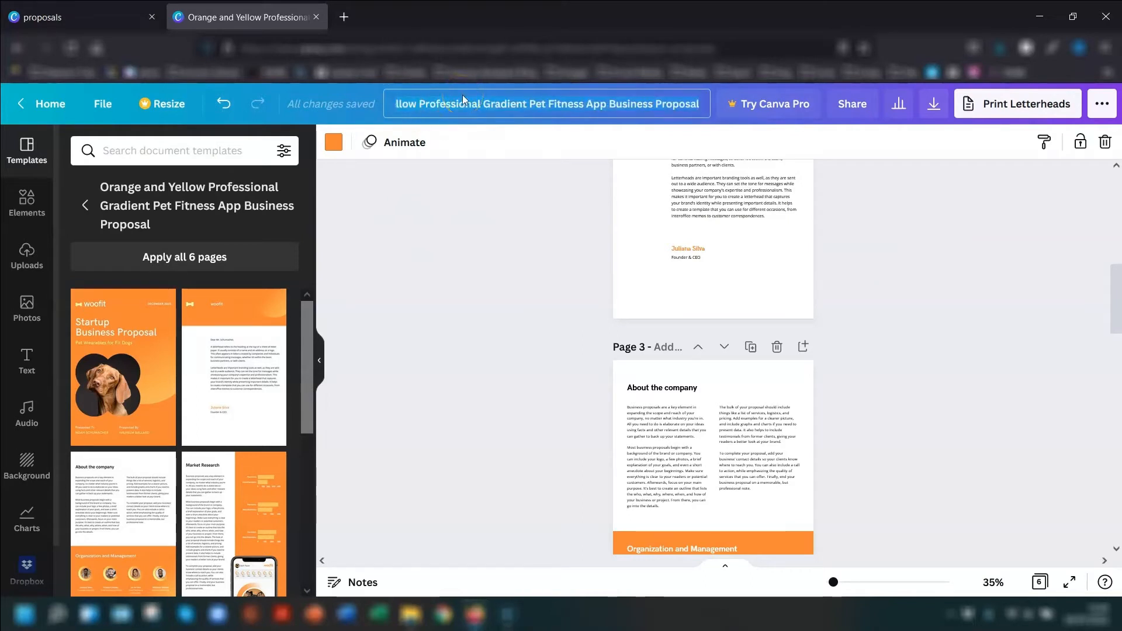
{"action": "type", "text": "Xena's Treats Biz Proposal"}
{"action": "left_click", "coordinate": [1007, 292]}
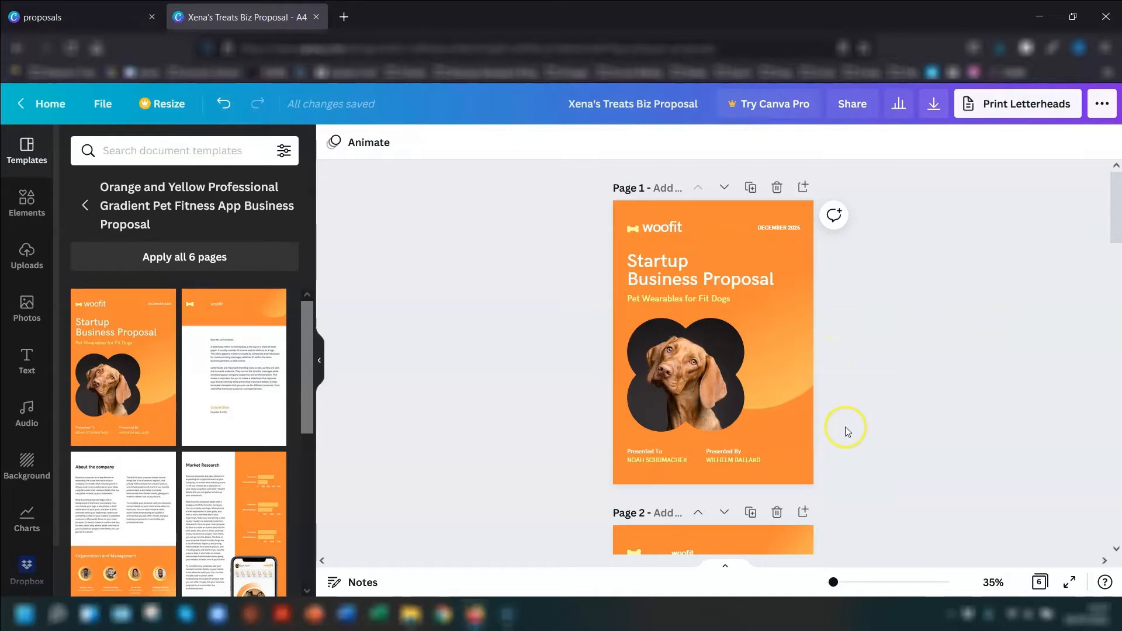
- Set page 1's background to the light pink brand kit colour and apply that colour change across all pages
{"action": "left_click", "coordinate": [796, 476]}
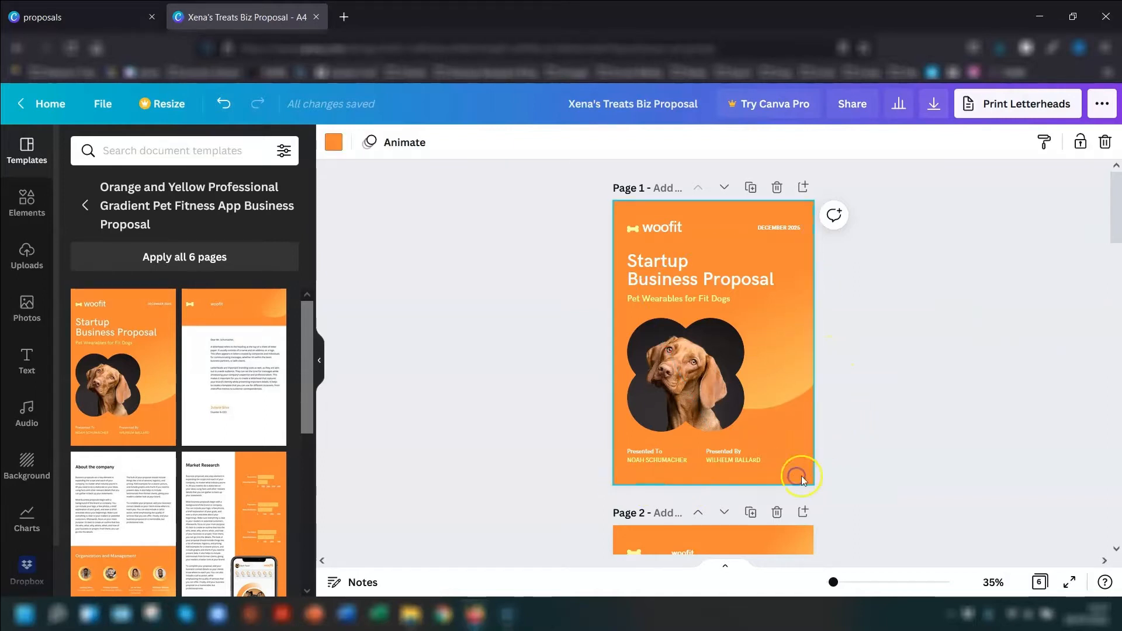
{"action": "left_click", "coordinate": [334, 144]}
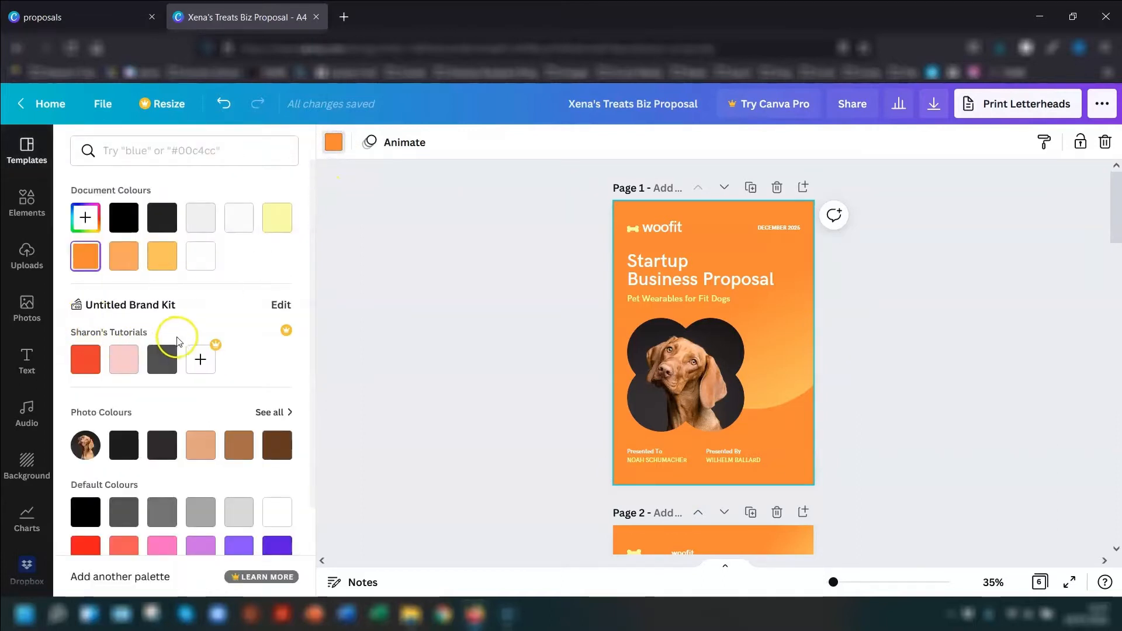
{"action": "left_click", "coordinate": [119, 356]}
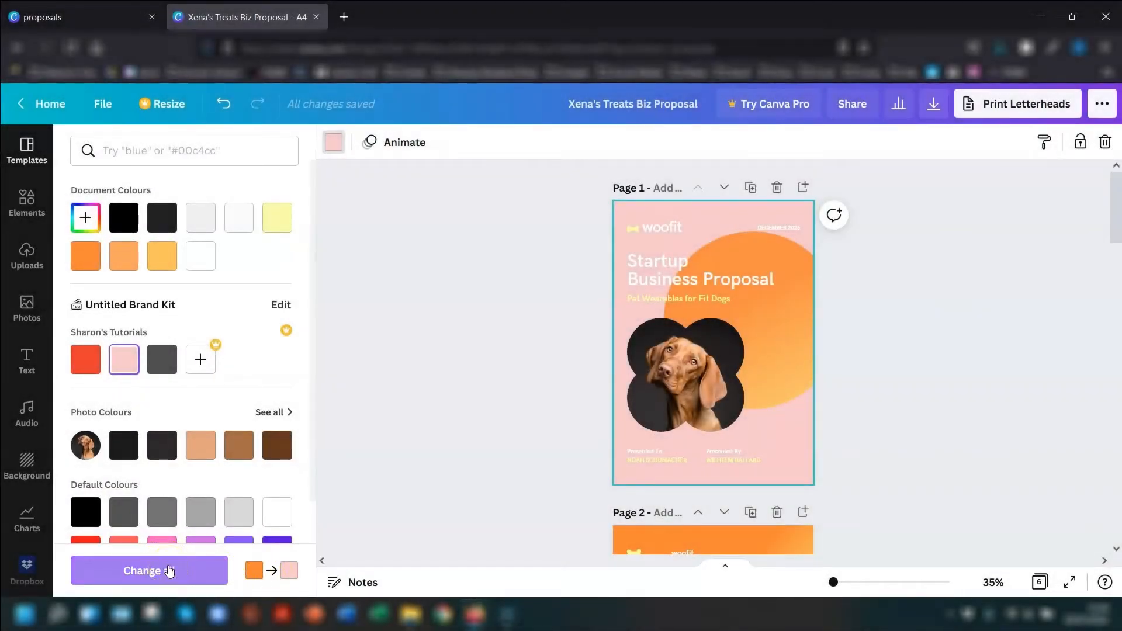
{"action": "left_click", "coordinate": [175, 570]}
{"action": "left_click", "coordinate": [149, 571]}
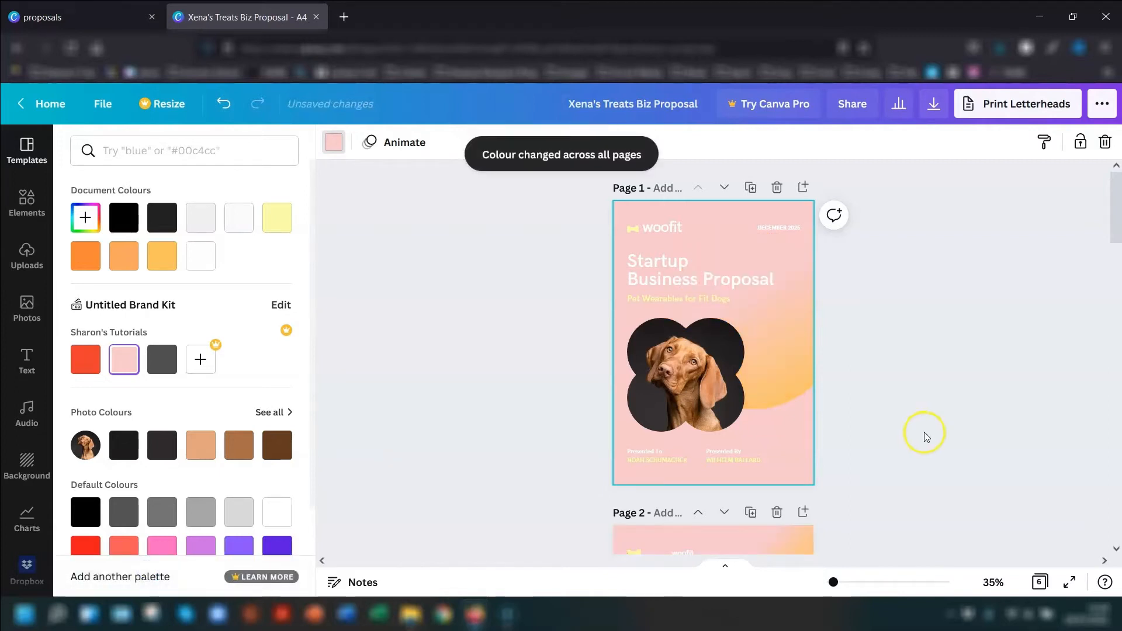
{"action": "scroll", "coordinate": [900, 379], "scroll_direction": "down", "scroll_amount": 5}
{"action": "scroll", "coordinate": [900, 378], "scroll_direction": "down", "scroll_amount": 6}
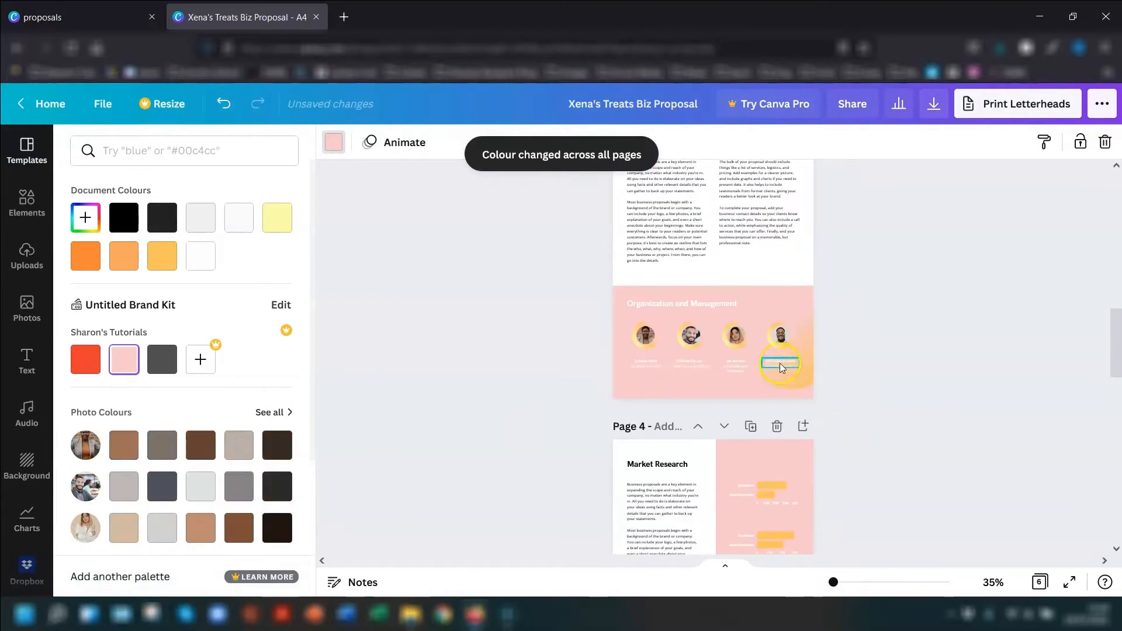
{"action": "scroll", "coordinate": [843, 376], "scroll_direction": "down", "scroll_amount": 8}
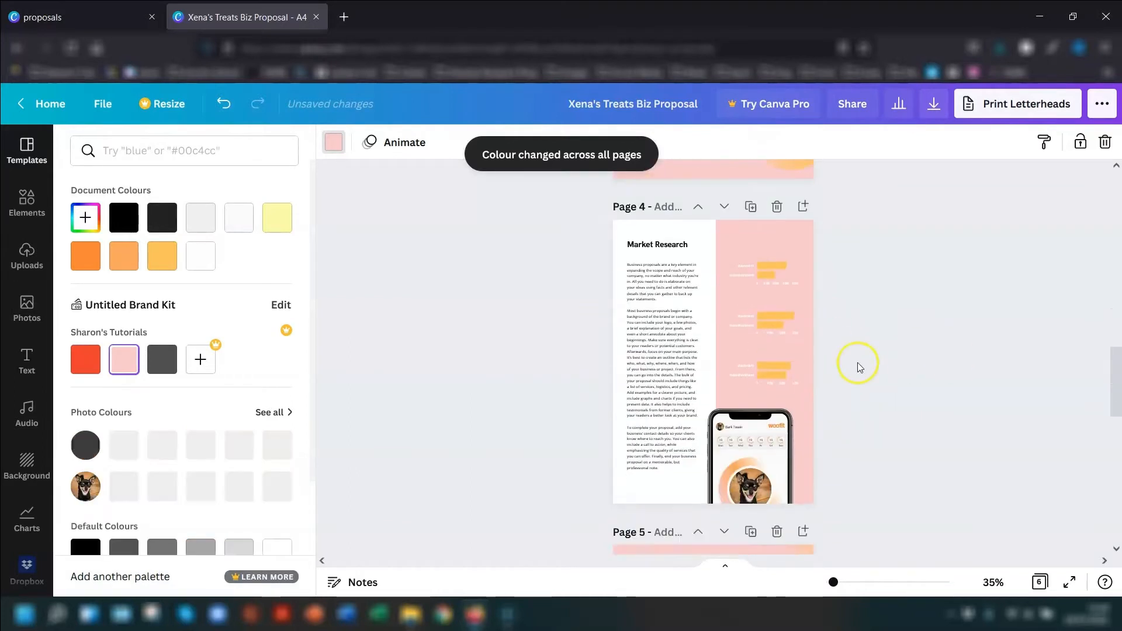
- Change the yellow-orange of page 1's gradient circle to the brand kit red #e83e2d, apply it across all pages and check them
{"action": "scroll", "coordinate": [896, 375], "scroll_direction": "up", "scroll_amount": 20}
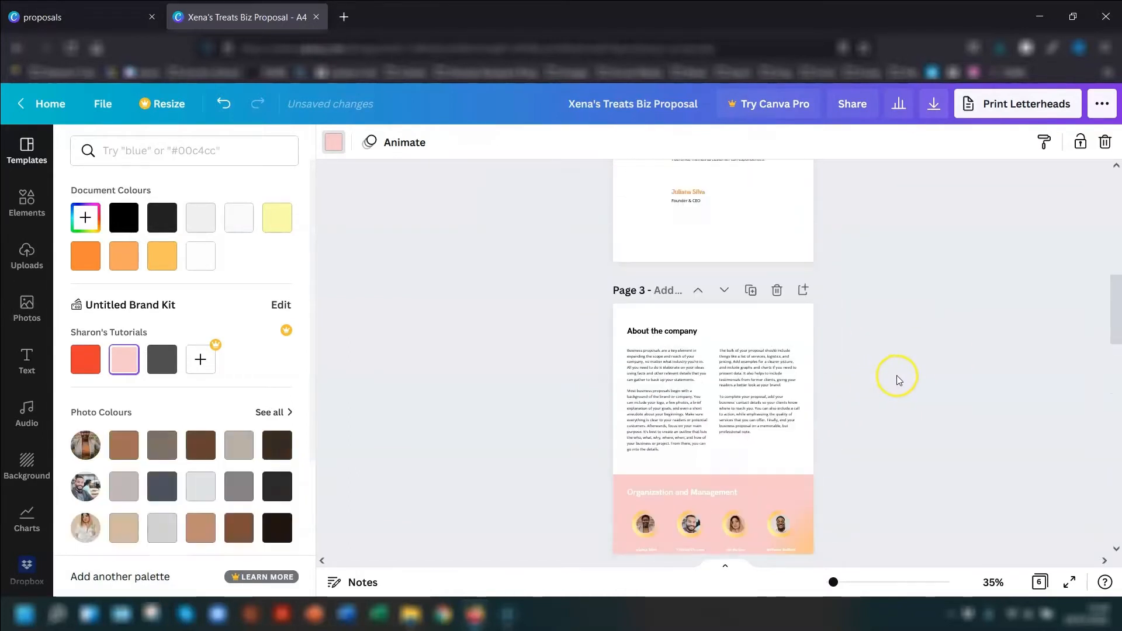
{"action": "left_click", "coordinate": [896, 374]}
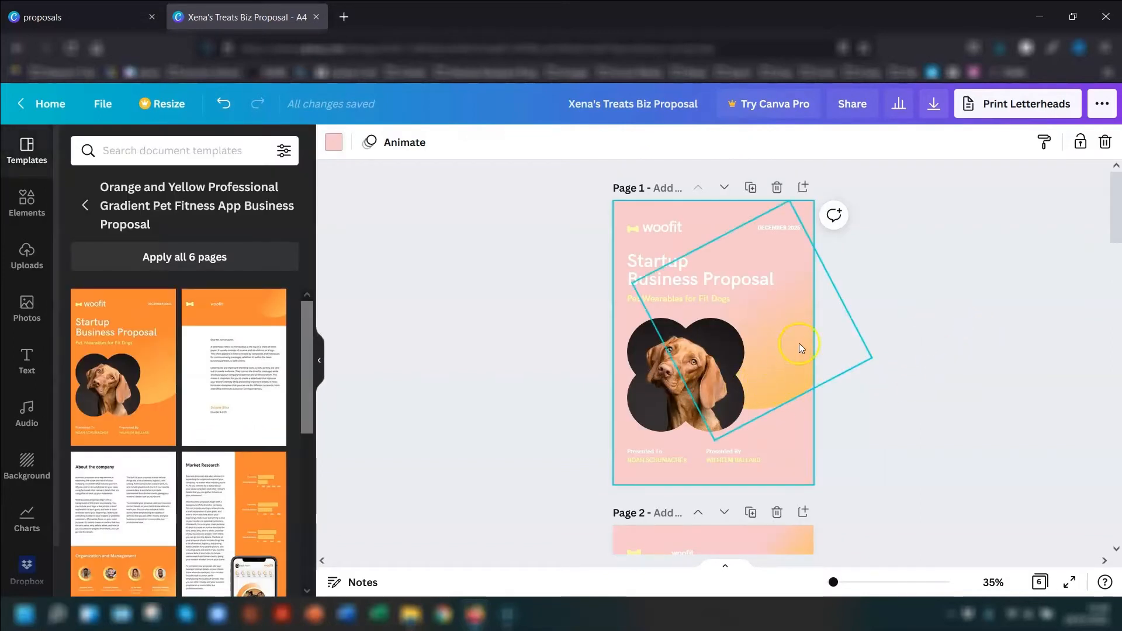
{"action": "left_click", "coordinate": [773, 378]}
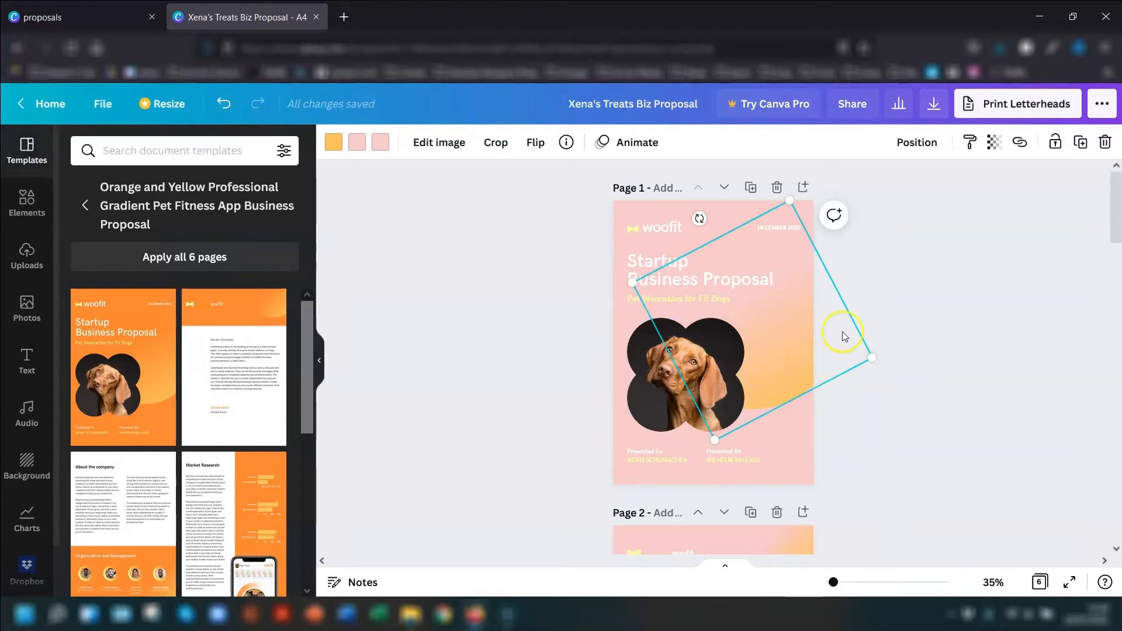
{"action": "left_click", "coordinate": [335, 145]}
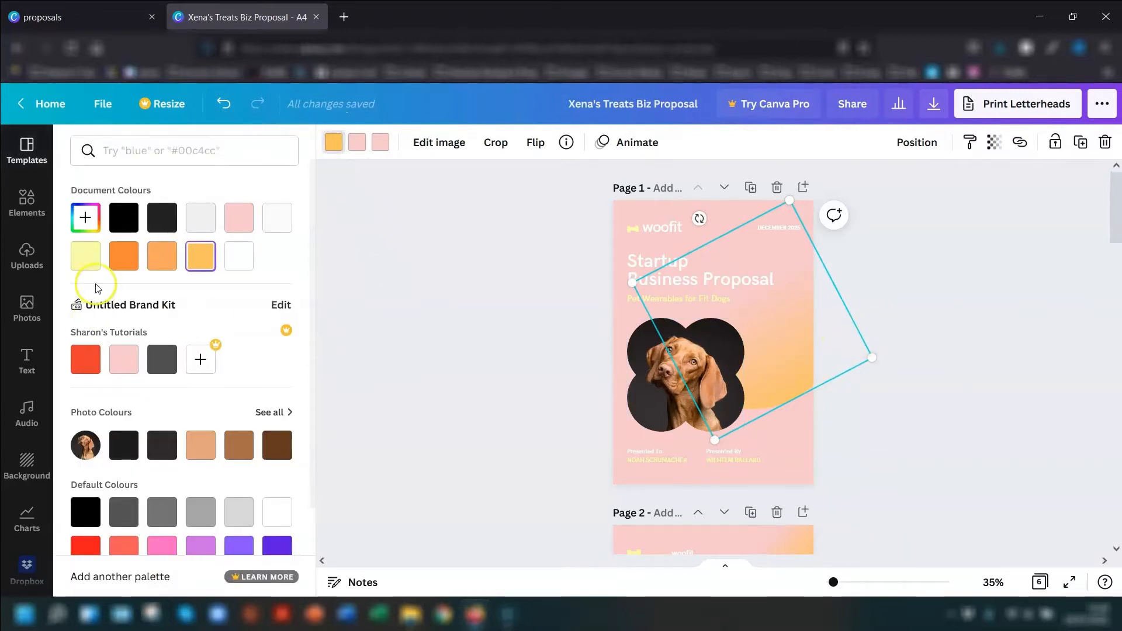
{"action": "left_click", "coordinate": [85, 364]}
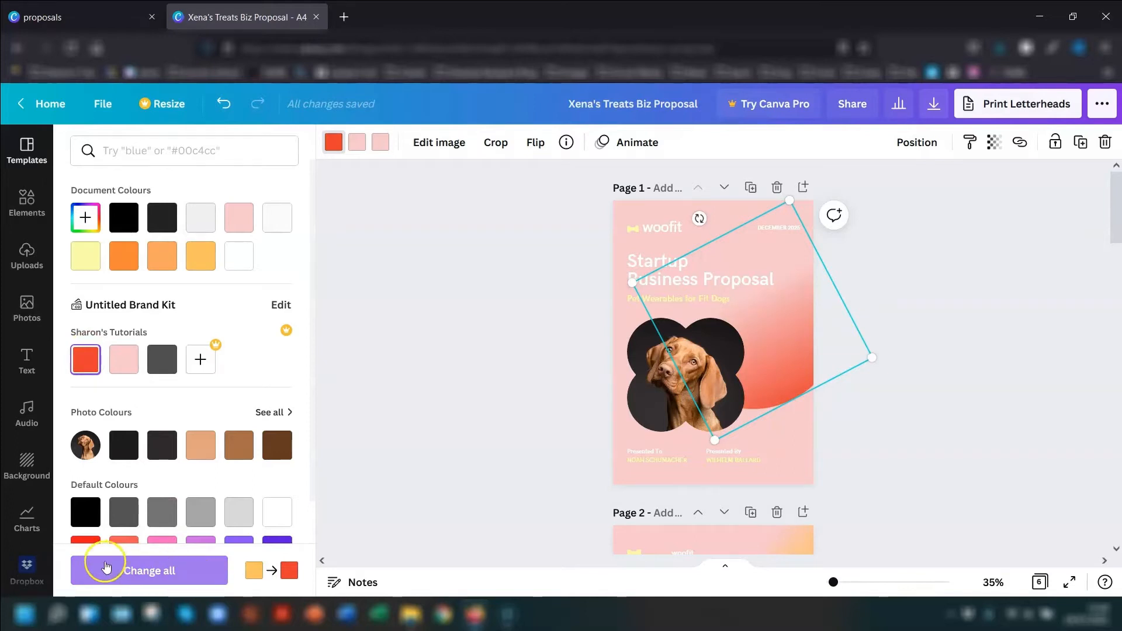
{"action": "left_click", "coordinate": [149, 570]}
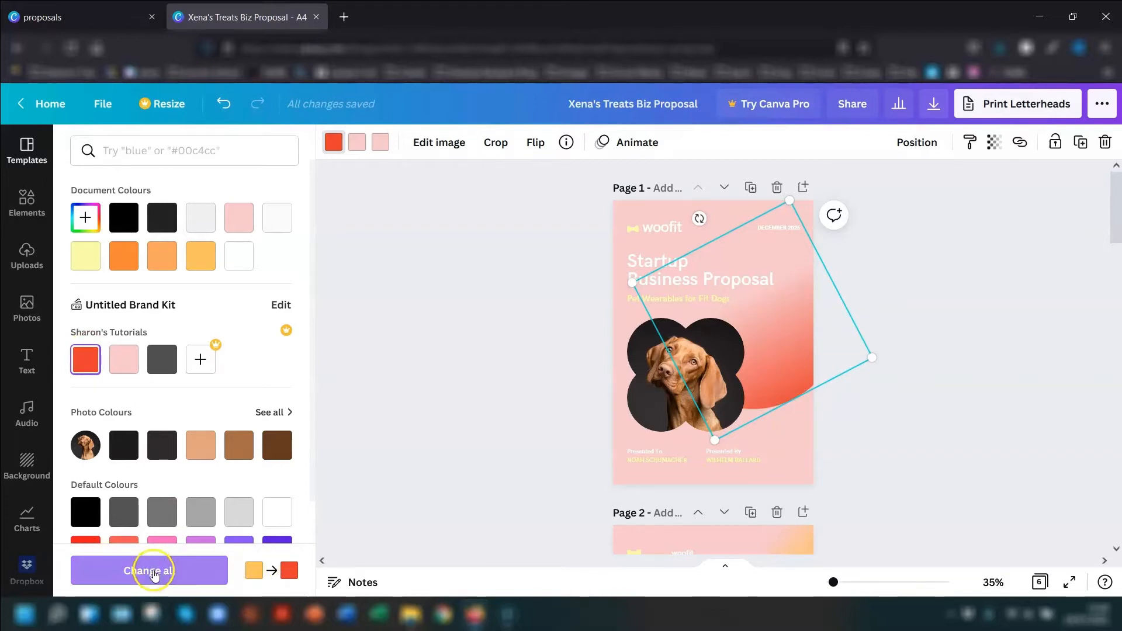
{"action": "scroll", "coordinate": [996, 356], "scroll_direction": "down", "scroll_amount": 5}
{"action": "left_click", "coordinate": [998, 361]}
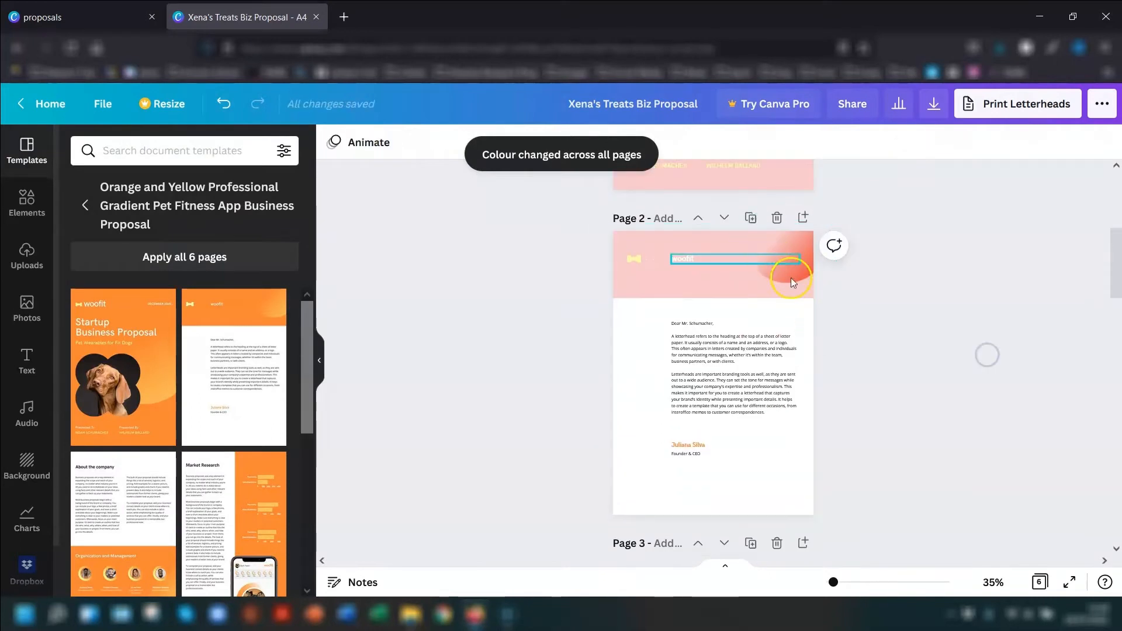
{"action": "scroll", "coordinate": [886, 322], "scroll_direction": "down", "scroll_amount": 6}
{"action": "scroll", "coordinate": [886, 323], "scroll_direction": "down", "scroll_amount": 7}
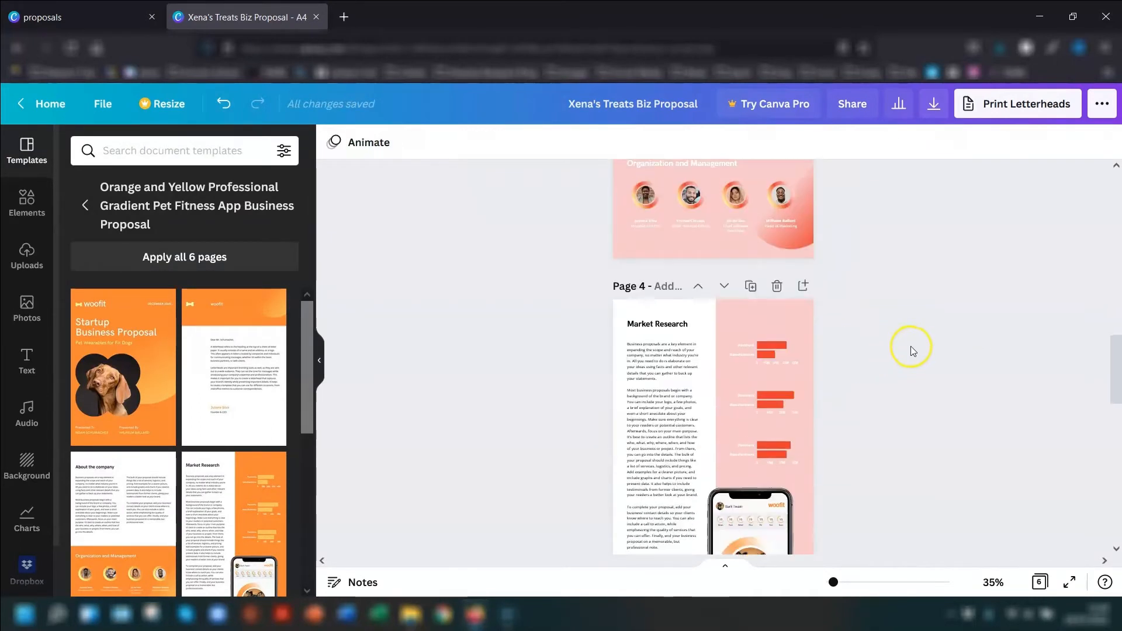
{"action": "scroll", "coordinate": [840, 352], "scroll_direction": "up", "scroll_amount": 18}
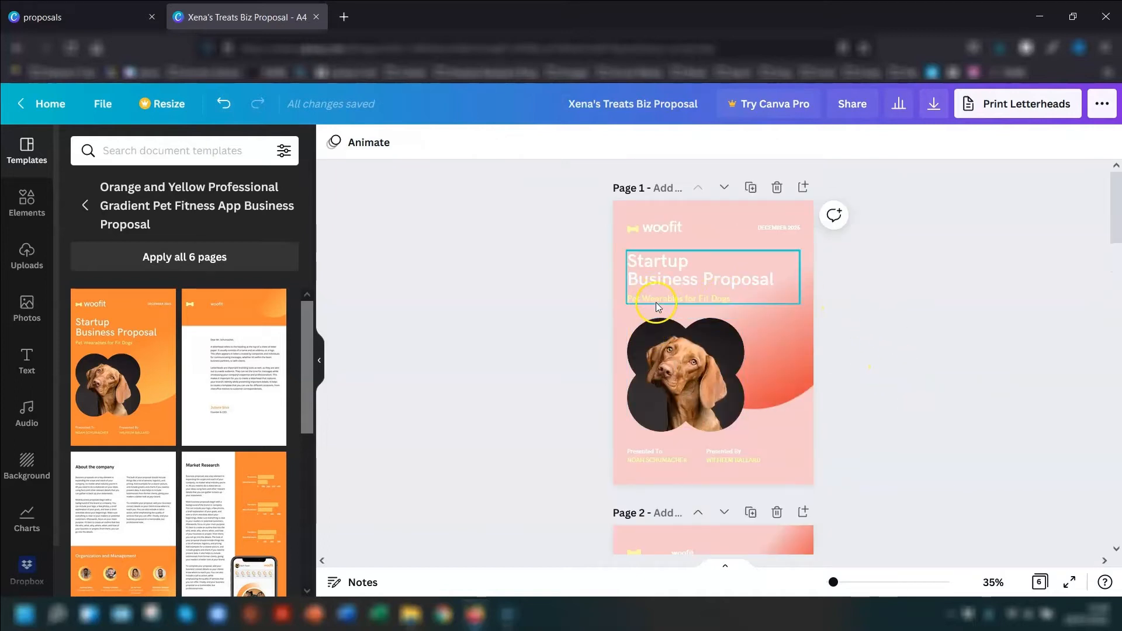
- Ungroup the "Startup Business Proposal" title and its subtitle on page 1
{"action": "left_click", "coordinate": [679, 276]}
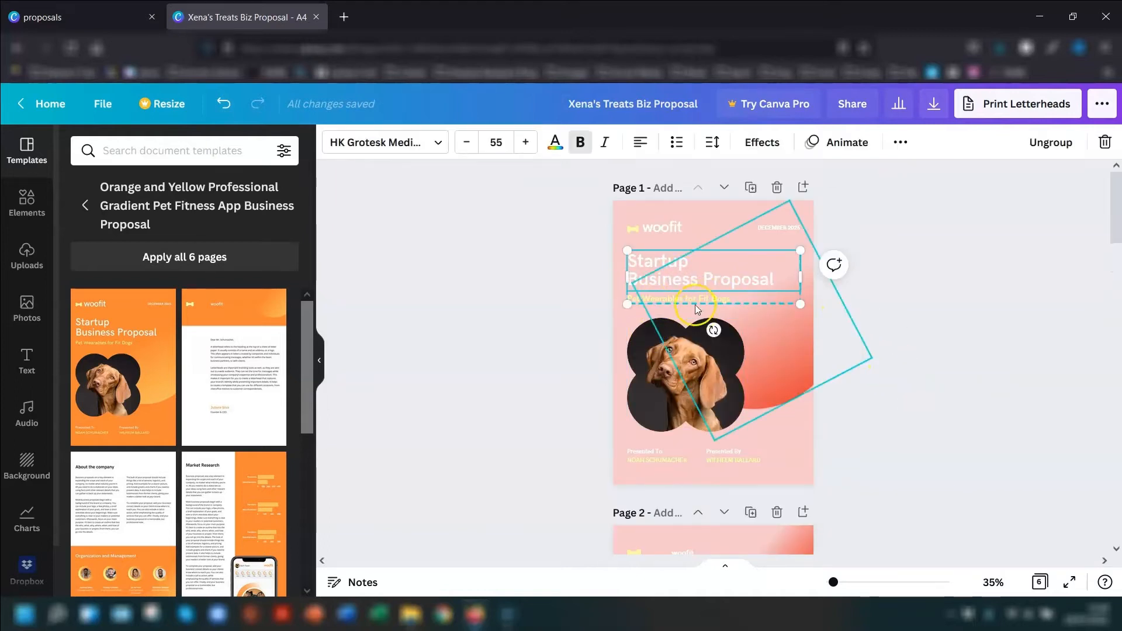
{"action": "left_click", "coordinate": [1050, 142]}
{"action": "left_click", "coordinate": [964, 380]}
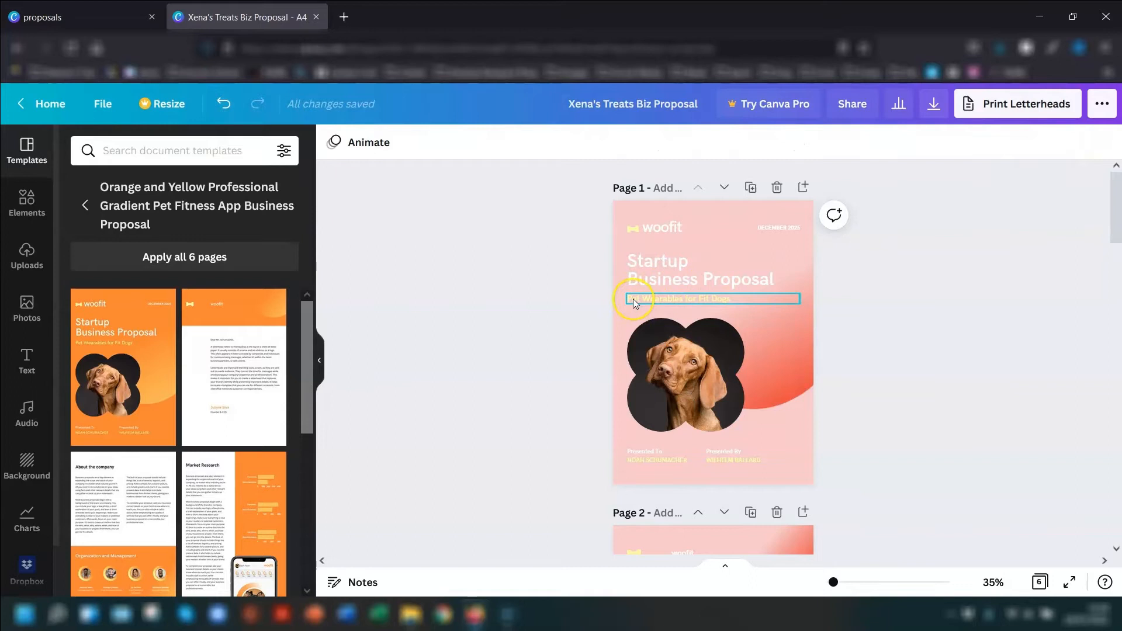
- Set the "Pet Wearables for Fit Dogs" subtitle to the brand kit red and apply that text colour change across all pages
{"action": "left_click", "coordinate": [658, 299]}
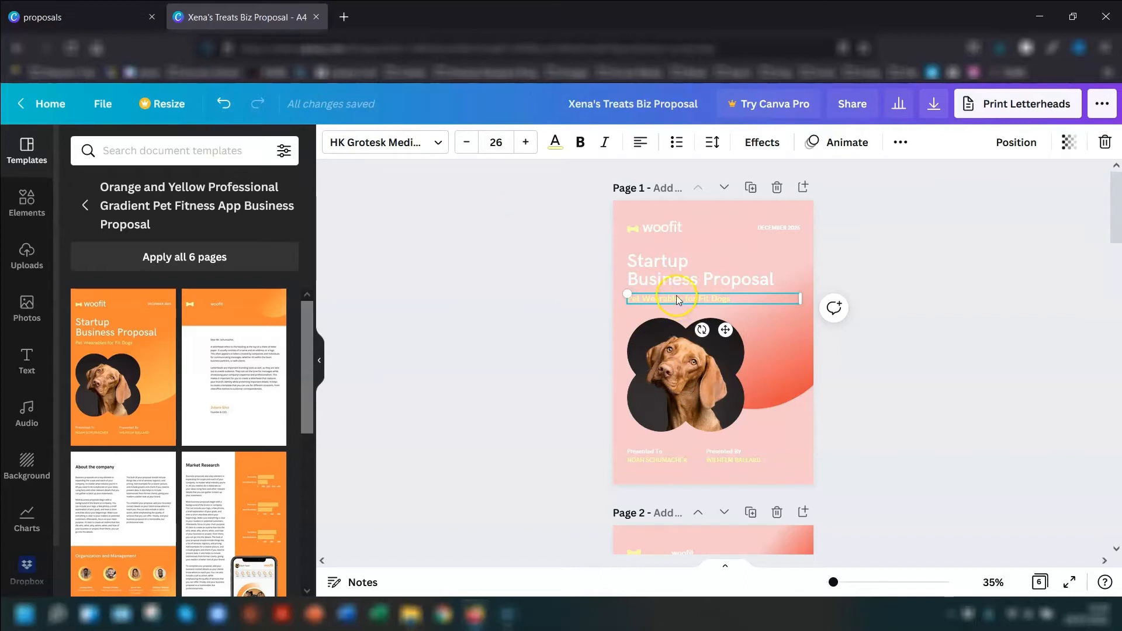
{"action": "left_click", "coordinate": [557, 142]}
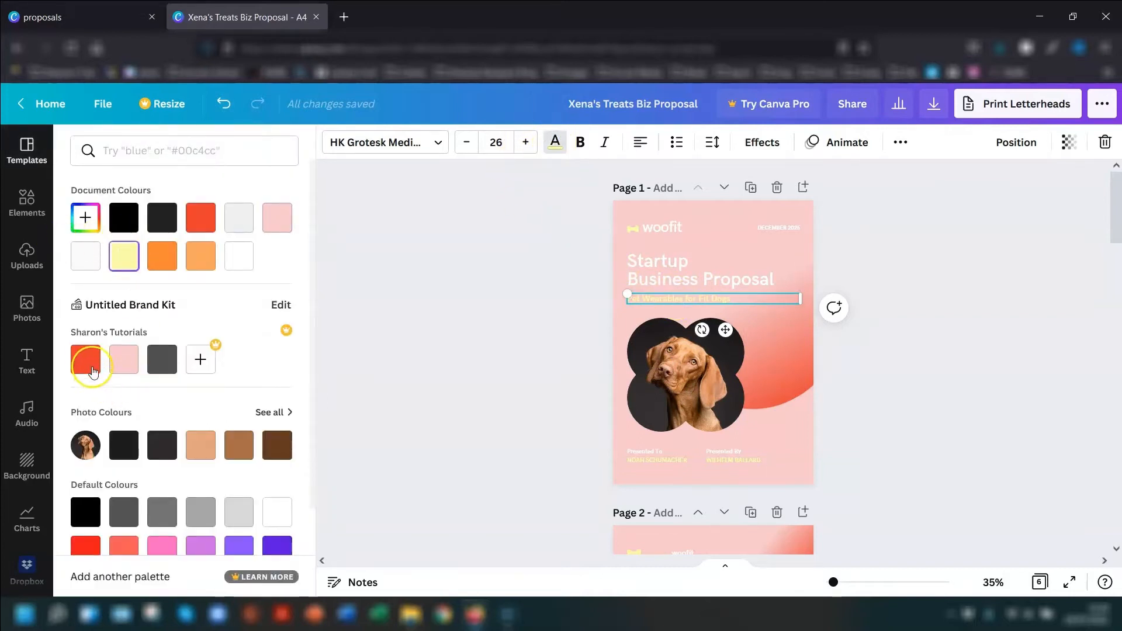
{"action": "left_click", "coordinate": [85, 360]}
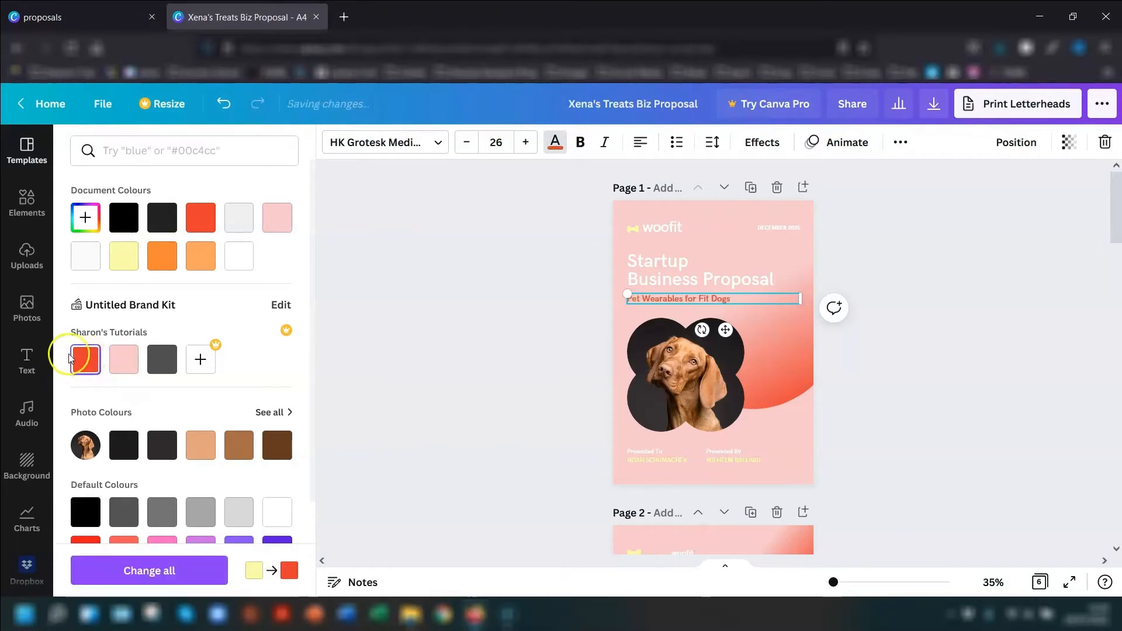
{"action": "left_click", "coordinate": [168, 573]}
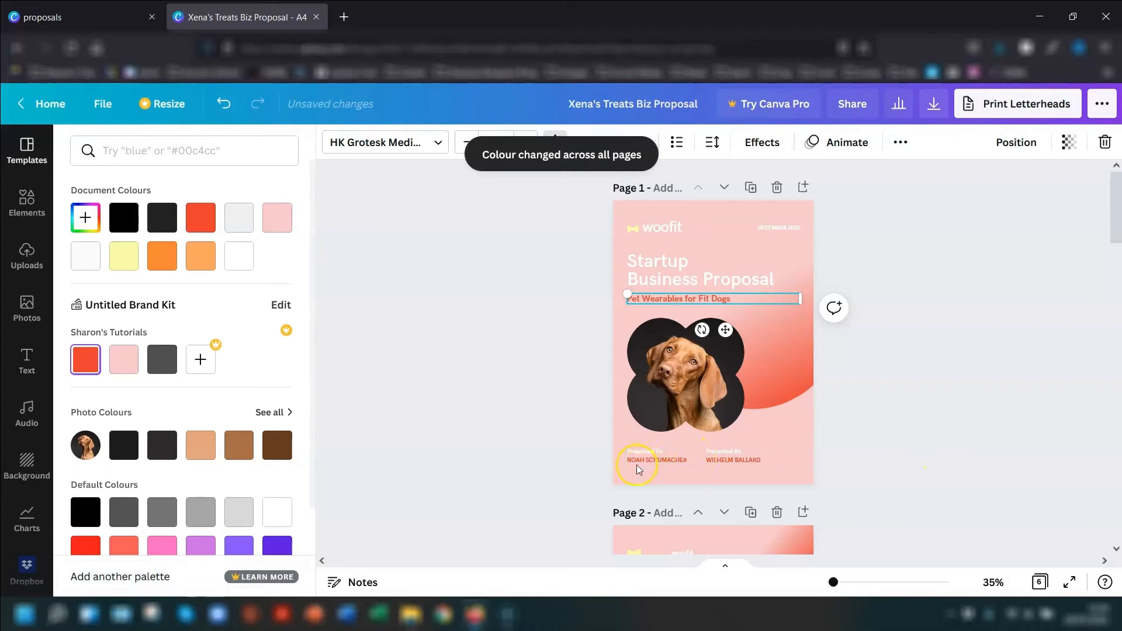
{"action": "scroll", "coordinate": [903, 395], "scroll_direction": "down", "scroll_amount": 6}
{"action": "scroll", "coordinate": [912, 387], "scroll_direction": "up", "scroll_amount": 7}
- Recolour page 1's title with the dark grey brand kit colour, apply the change across all pages and review the result
{"action": "left_click", "coordinate": [651, 280]}
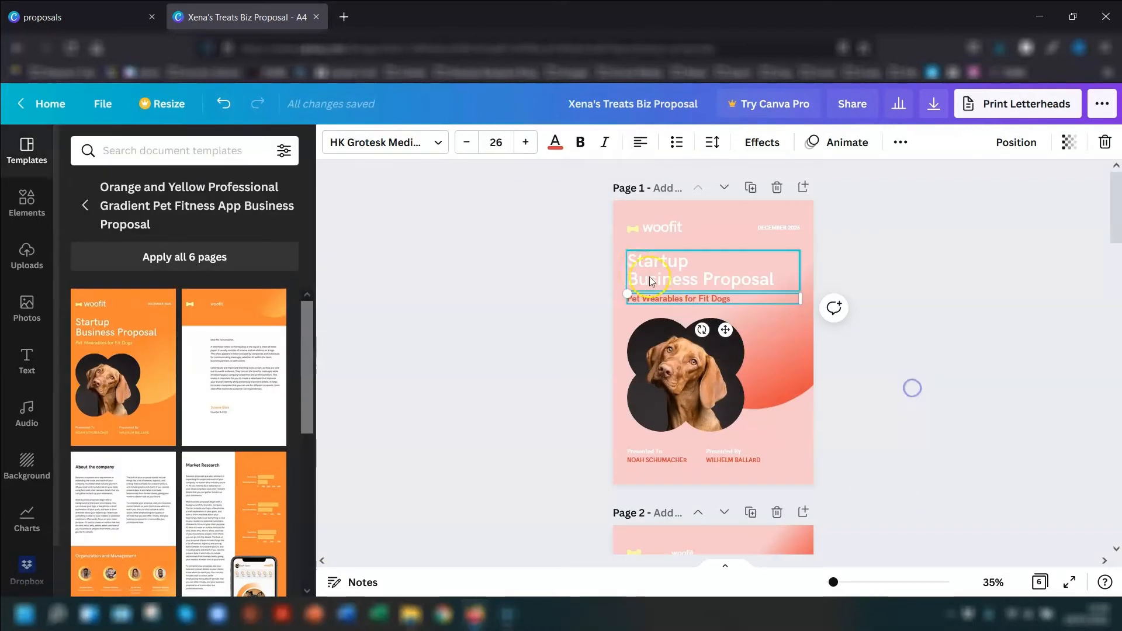
{"action": "left_click", "coordinate": [637, 266]}
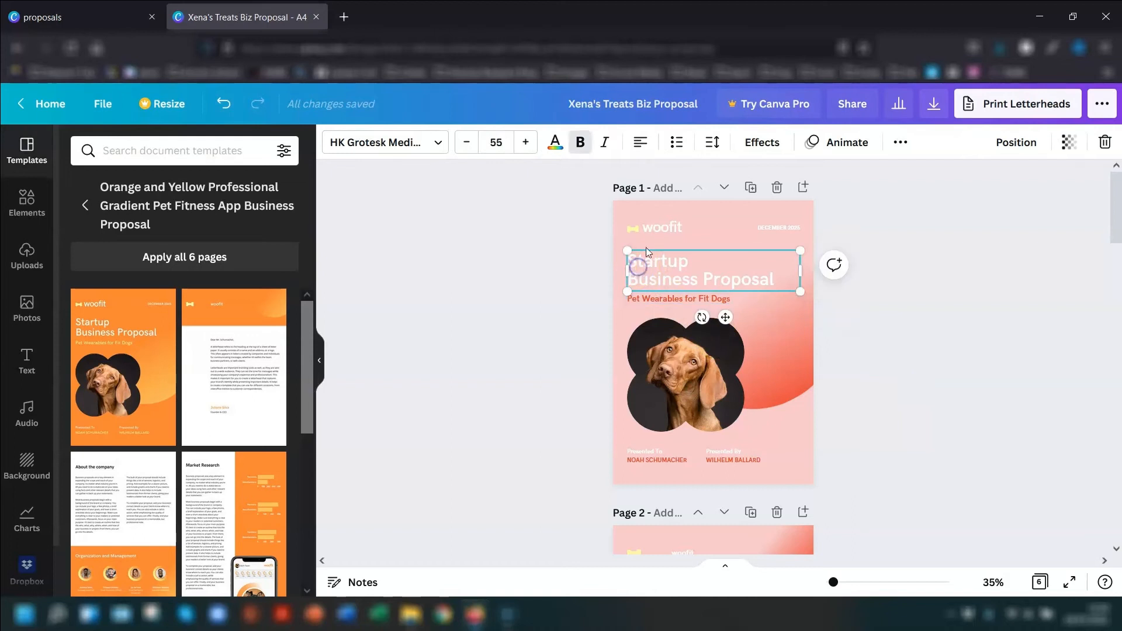
{"action": "left_click", "coordinate": [555, 145]}
{"action": "left_click", "coordinate": [163, 361]}
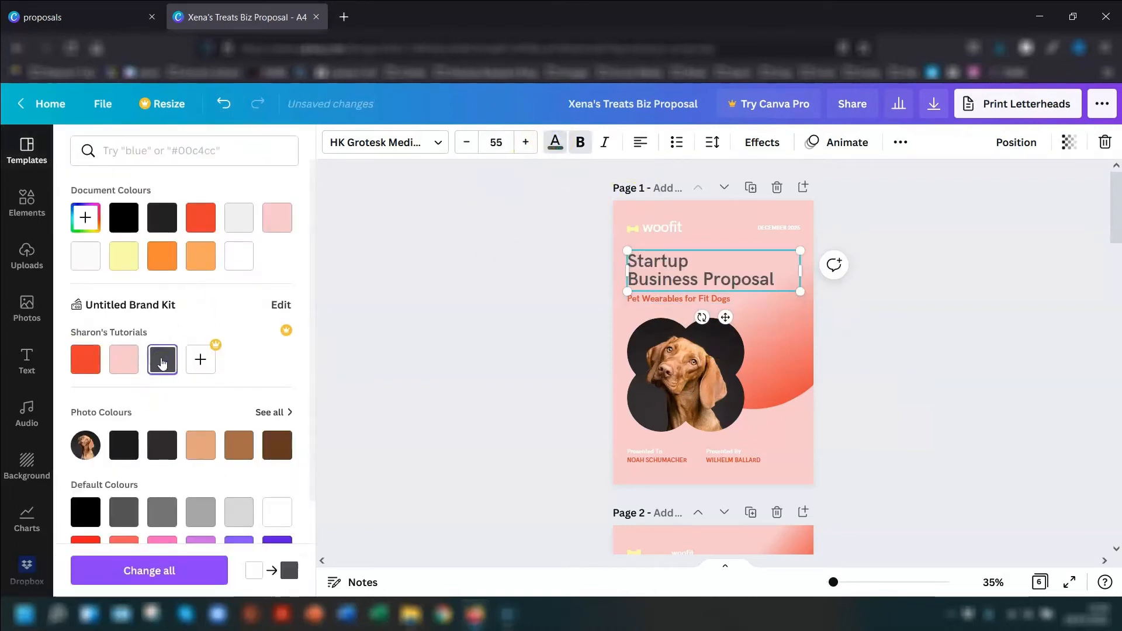
{"action": "left_click", "coordinate": [139, 571]}
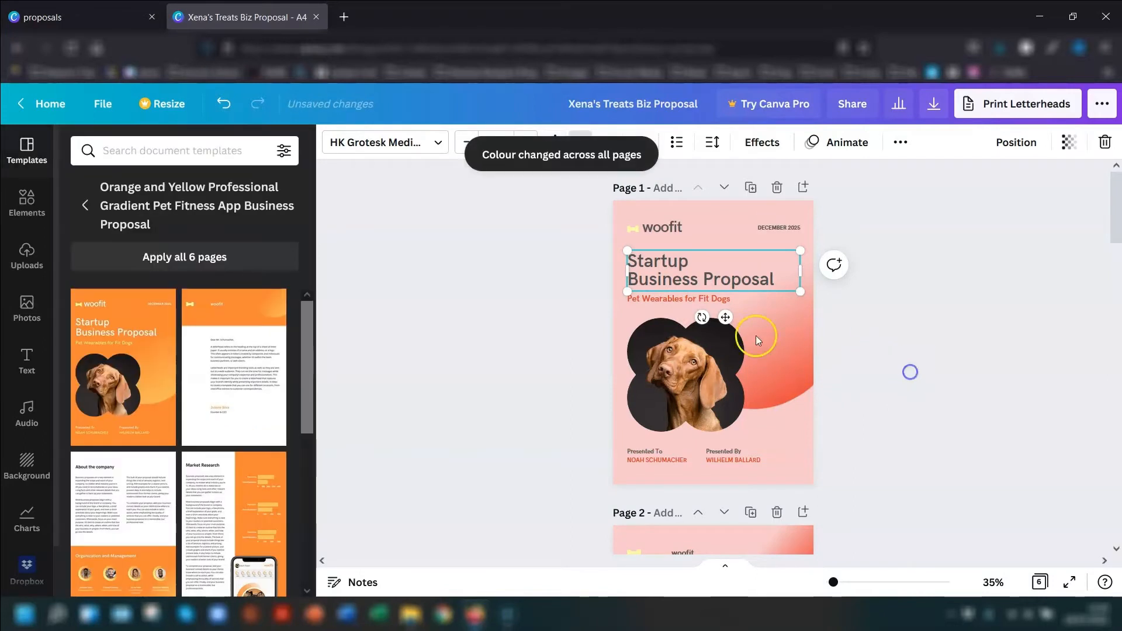
{"action": "scroll", "coordinate": [839, 430], "scroll_direction": "down", "scroll_amount": 10}
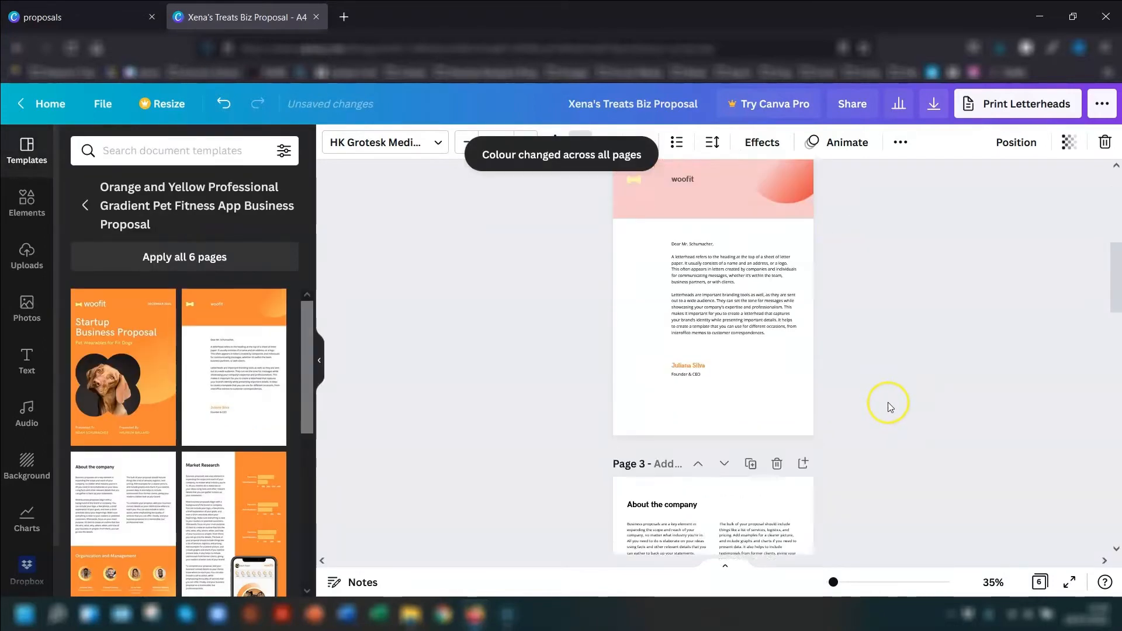
{"action": "scroll", "coordinate": [883, 400], "scroll_direction": "down", "scroll_amount": 5}
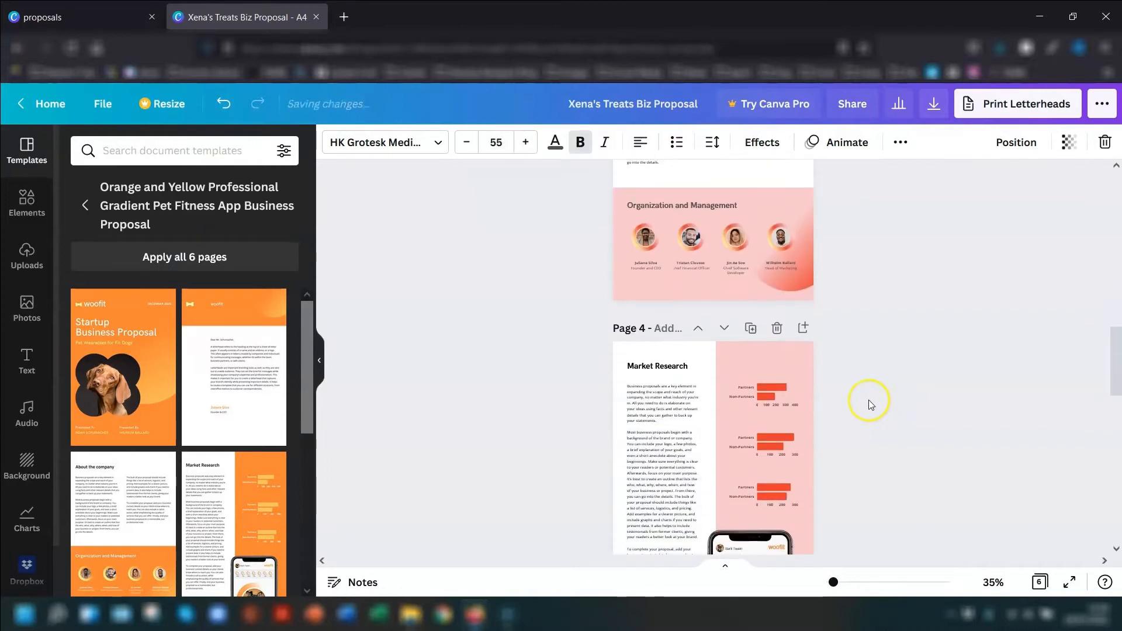
{"action": "scroll", "coordinate": [857, 409], "scroll_direction": "down", "scroll_amount": 4}
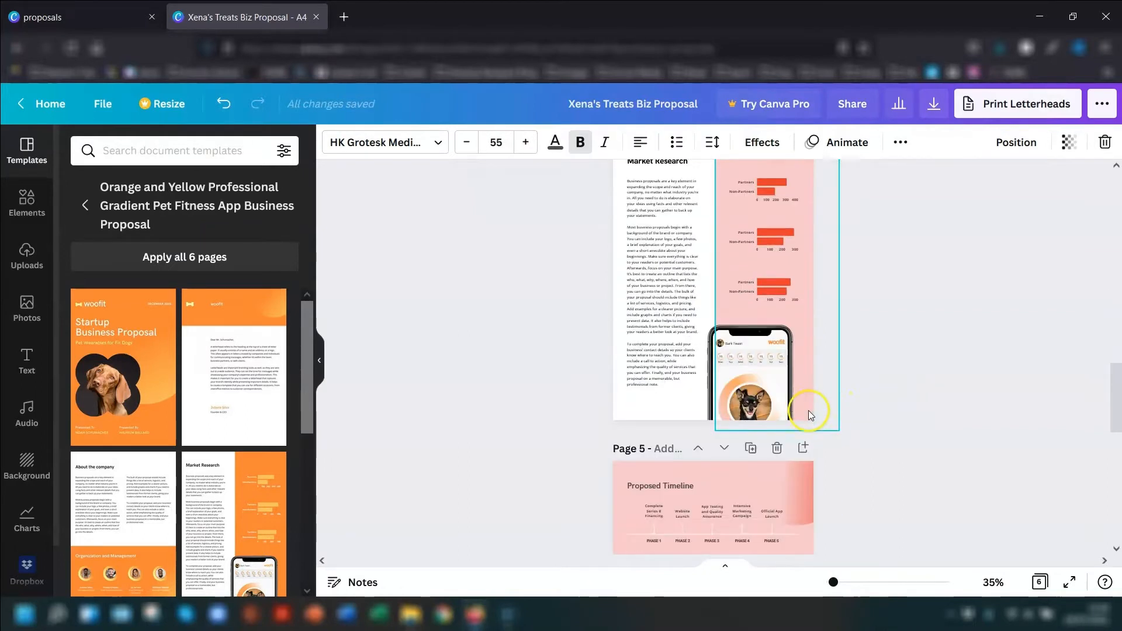
{"action": "scroll", "coordinate": [815, 409], "scroll_direction": "up", "scroll_amount": 4}
{"action": "scroll", "coordinate": [820, 407], "scroll_direction": "up", "scroll_amount": 15}
{"action": "left_click", "coordinate": [865, 353]}
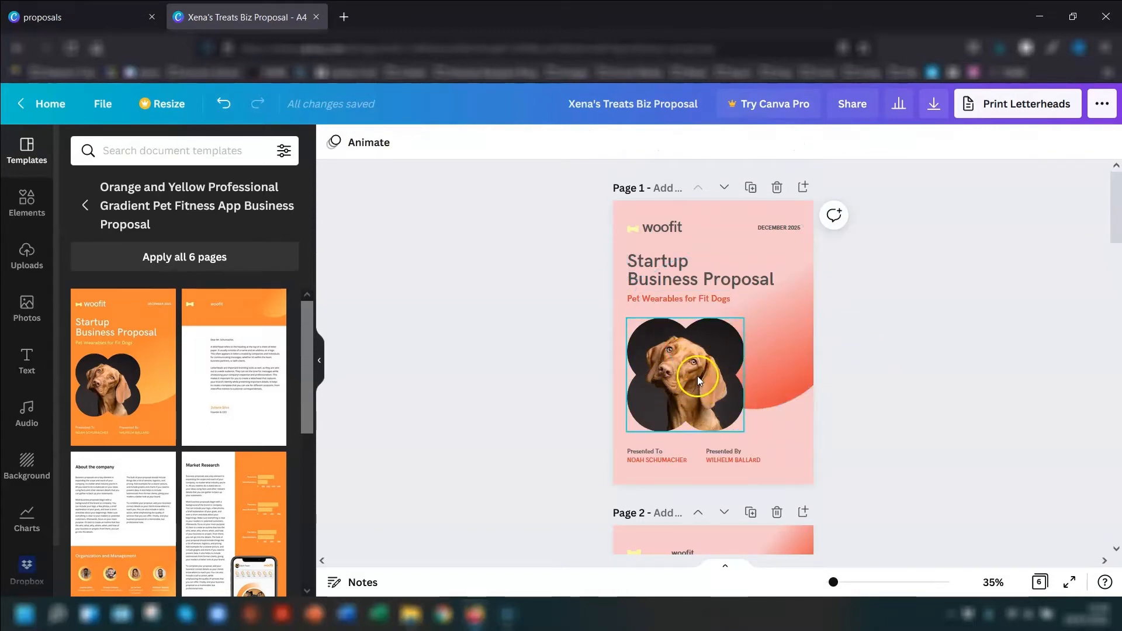
- Delete the dog image on page 1 while keeping its frame
{"action": "left_click", "coordinate": [670, 381]}
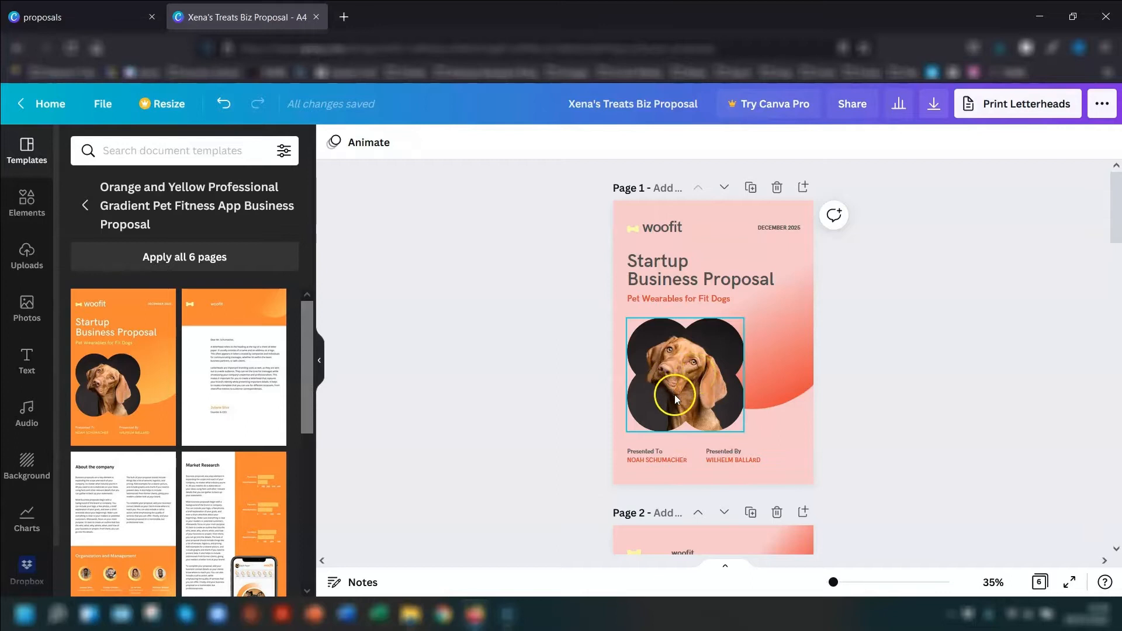
{"action": "left_click", "coordinate": [691, 377]}
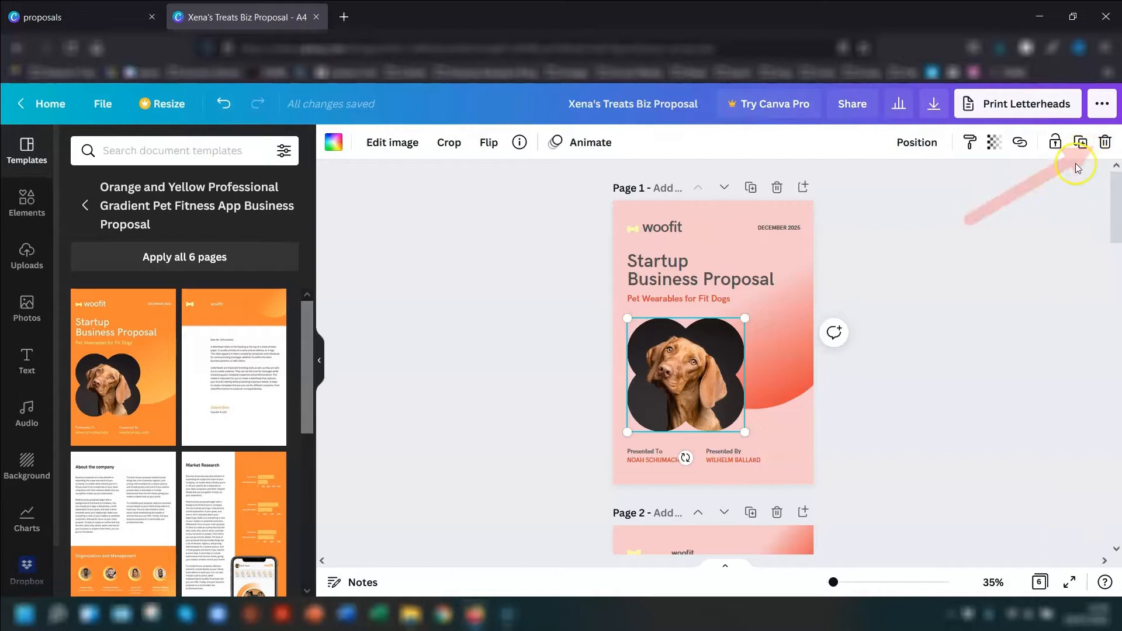
{"action": "left_click", "coordinate": [1105, 143]}
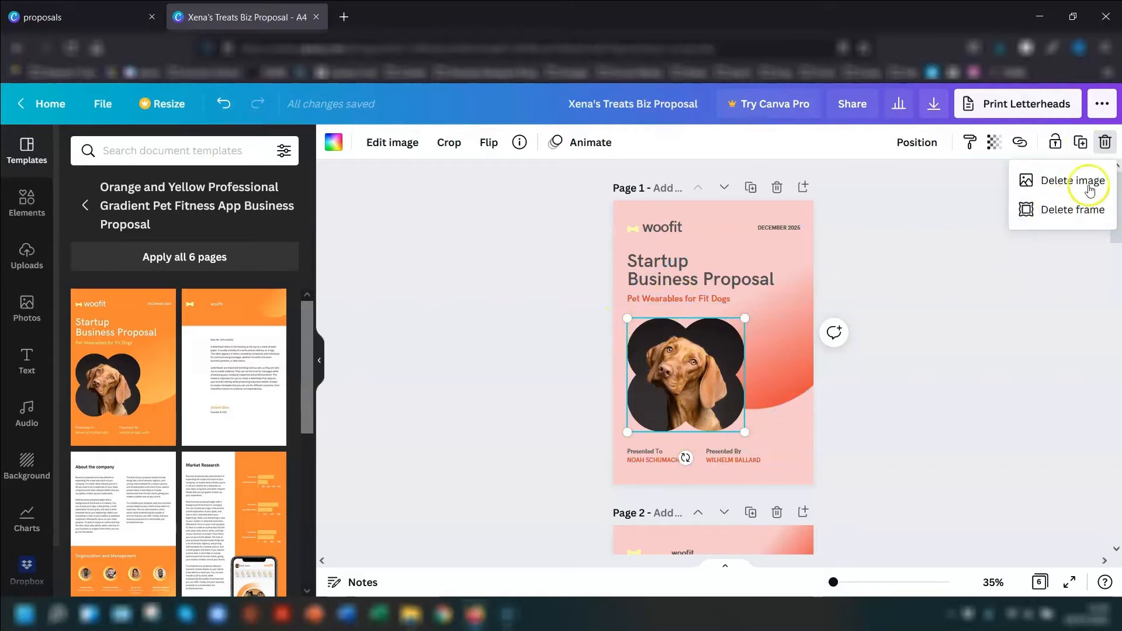
{"action": "left_click", "coordinate": [1054, 178]}
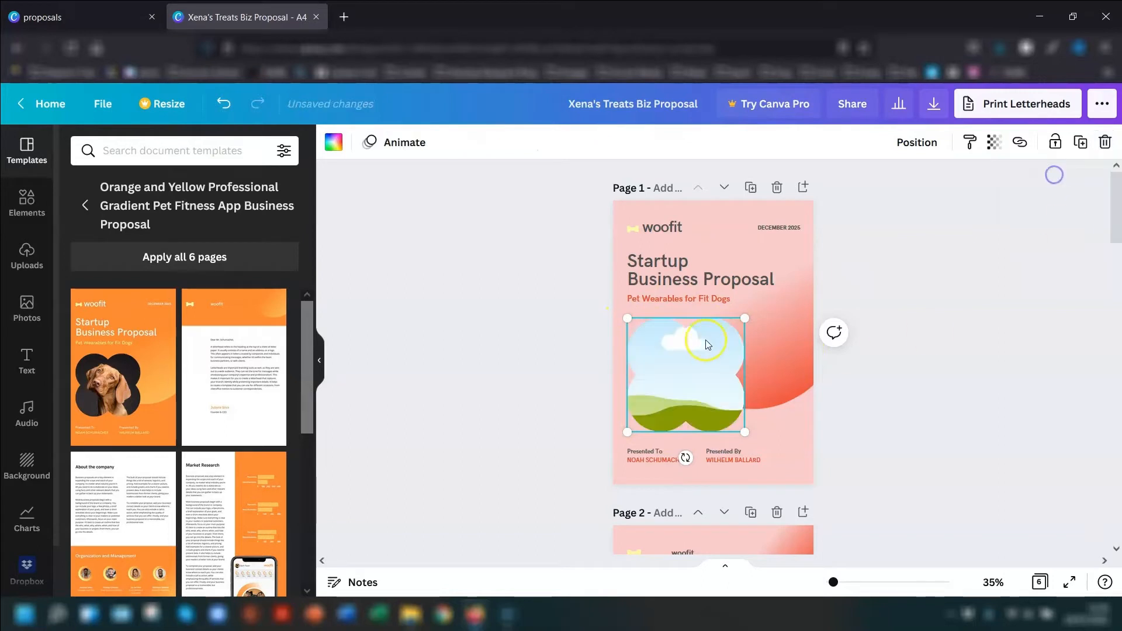
- Fill the empty frame on page 1 with the uploaded portrait photo of the tan dog lying down facing forward
{"action": "left_click", "coordinate": [26, 262]}
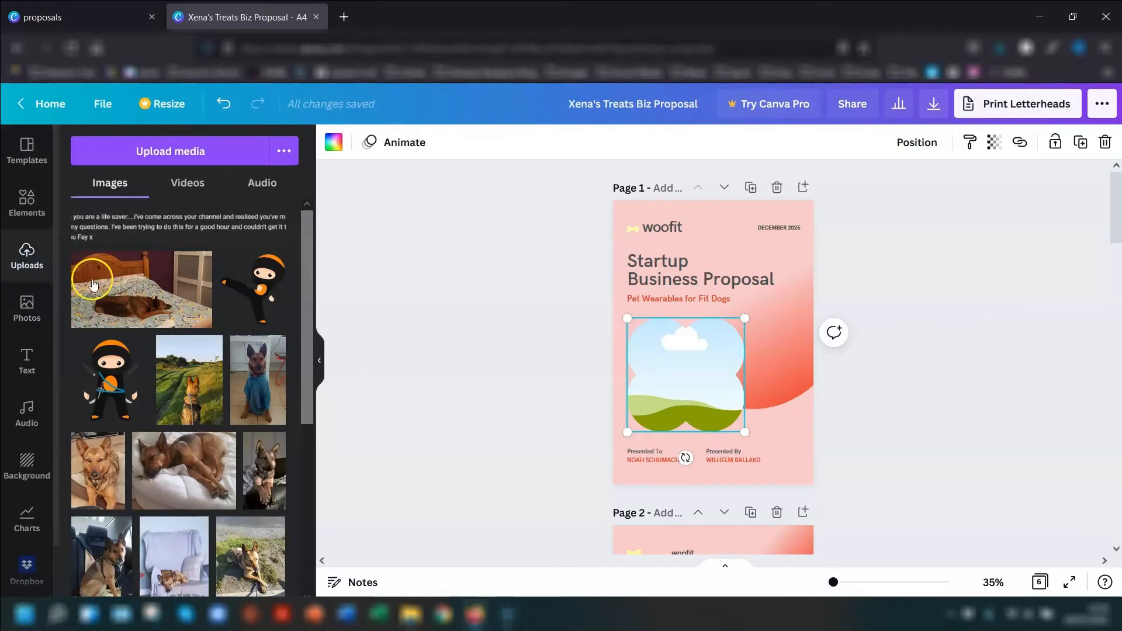
{"action": "left_click", "coordinate": [26, 310]}
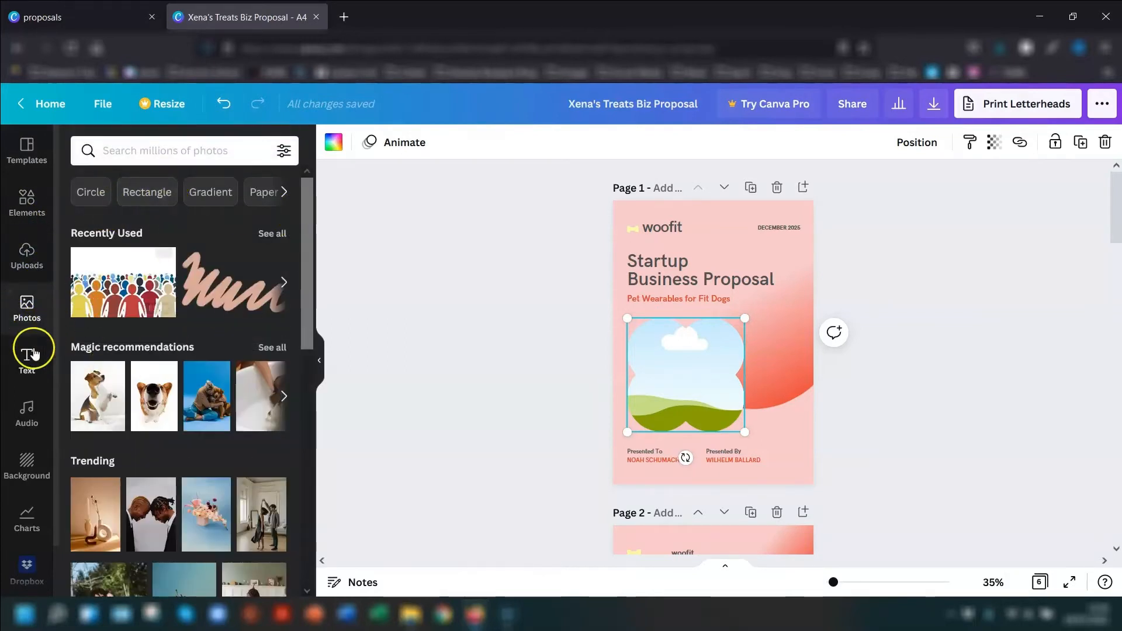
{"action": "left_click", "coordinate": [26, 252]}
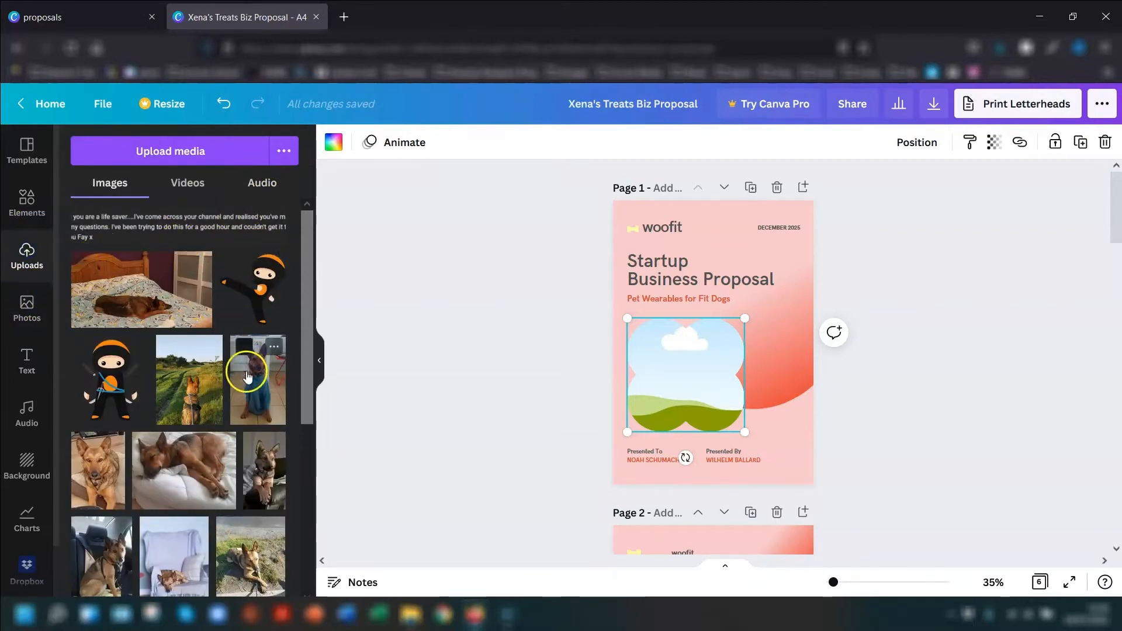
{"action": "scroll", "coordinate": [243, 363], "scroll_direction": "down", "scroll_amount": 2}
{"action": "scroll", "coordinate": [243, 345], "scroll_direction": "down", "scroll_amount": 2}
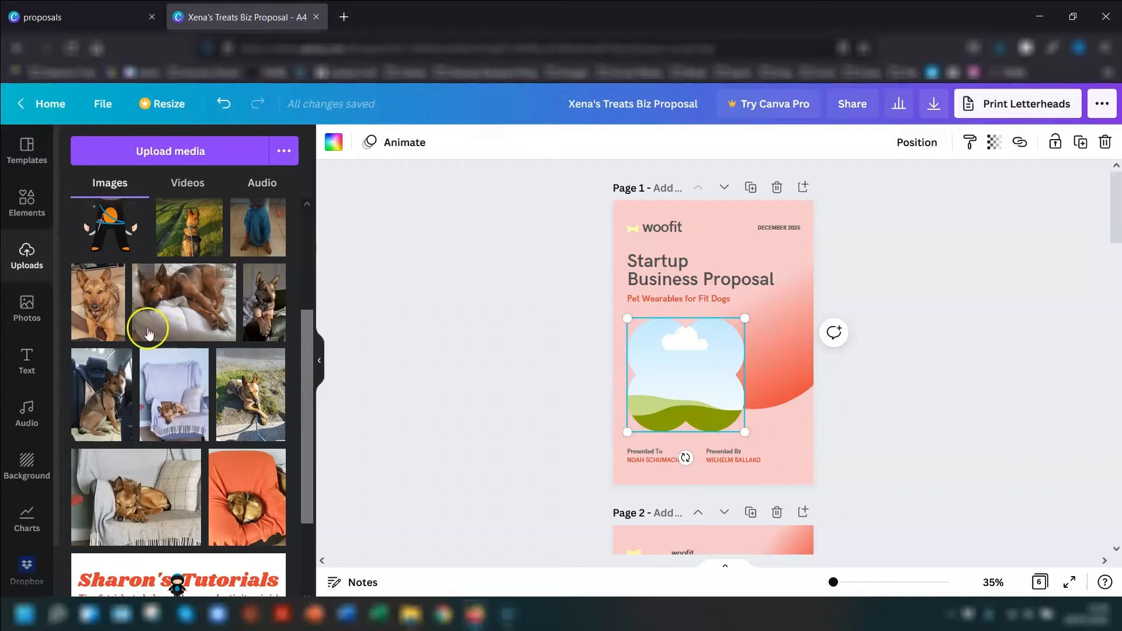
{"action": "left_click_drag", "start_coordinate": [95, 301], "coordinate": [121, 337]}
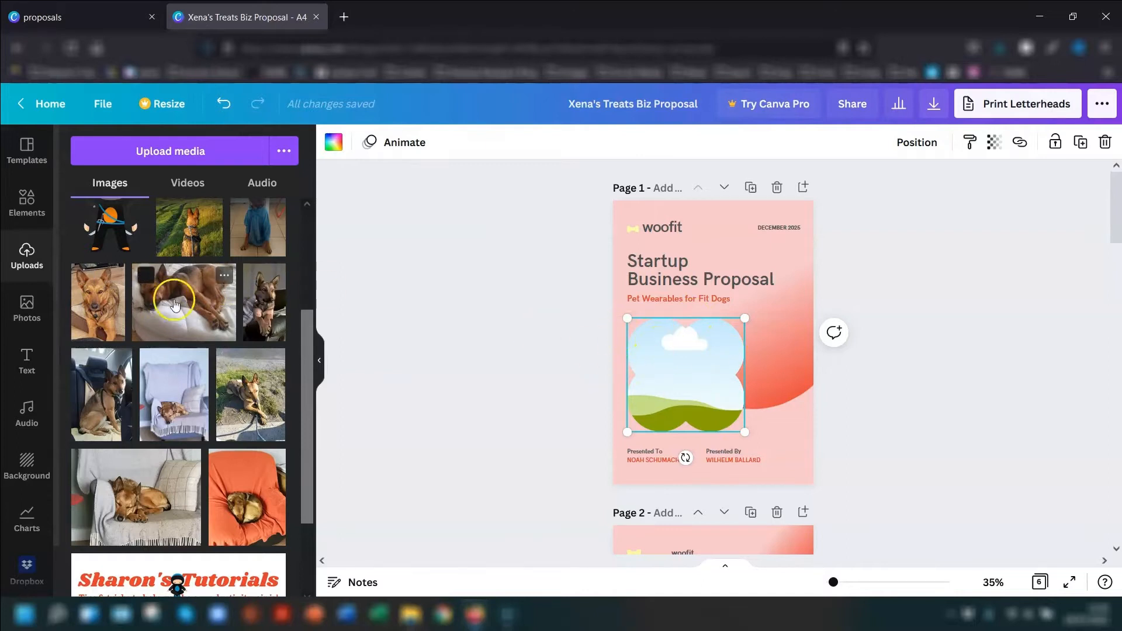
{"action": "left_click_drag", "start_coordinate": [94, 309], "coordinate": [667, 374]}
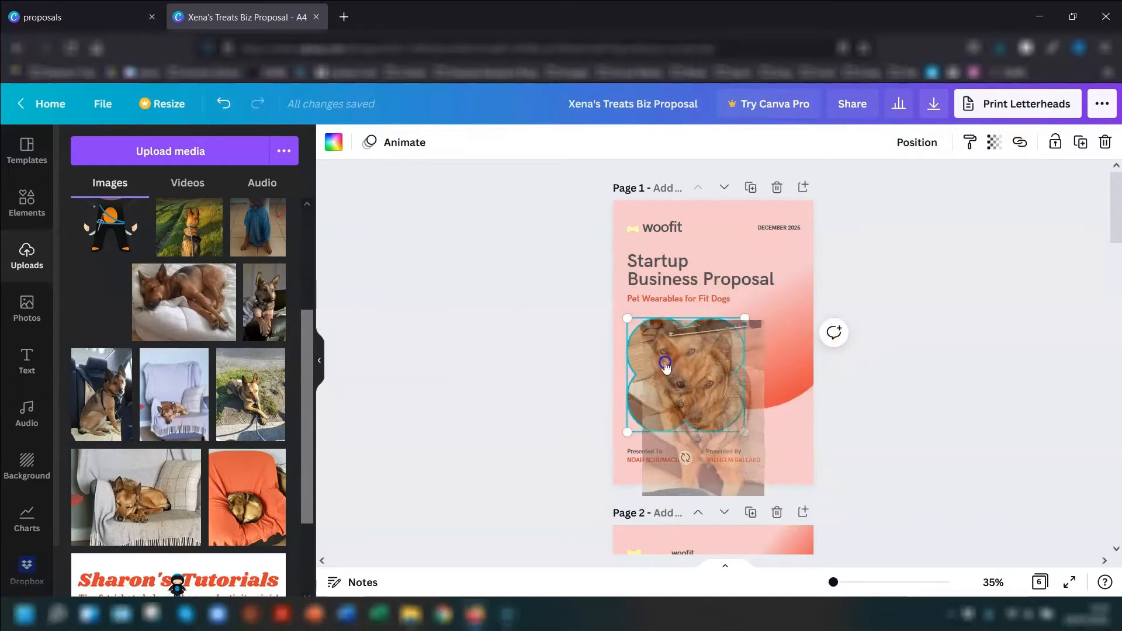
- Shift the tan dog photo downward inside page 1's frame so the ears and face sit fully within it
{"action": "left_click", "coordinate": [660, 384]}
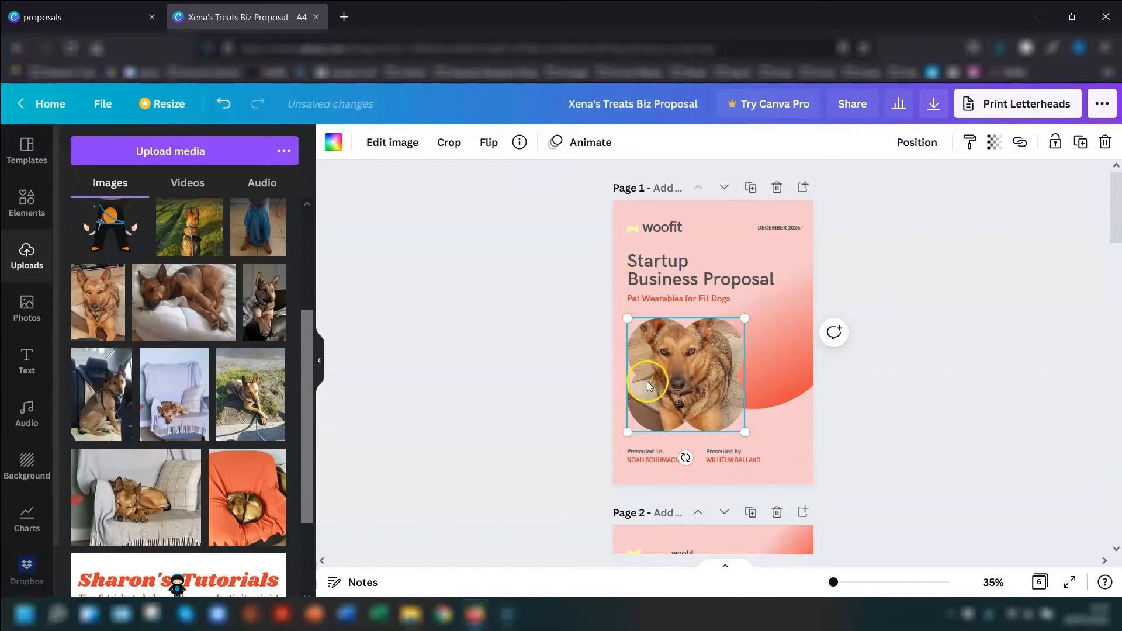
{"action": "double_click", "coordinate": [667, 369]}
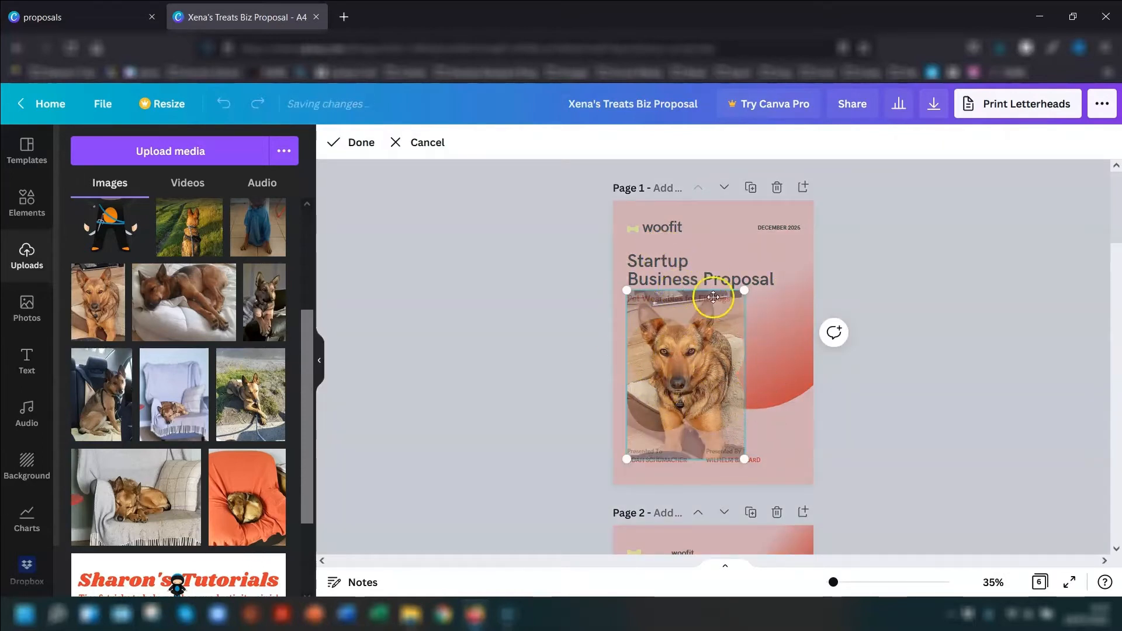
{"action": "left_click_drag", "start_coordinate": [680, 362], "coordinate": [687, 397]}
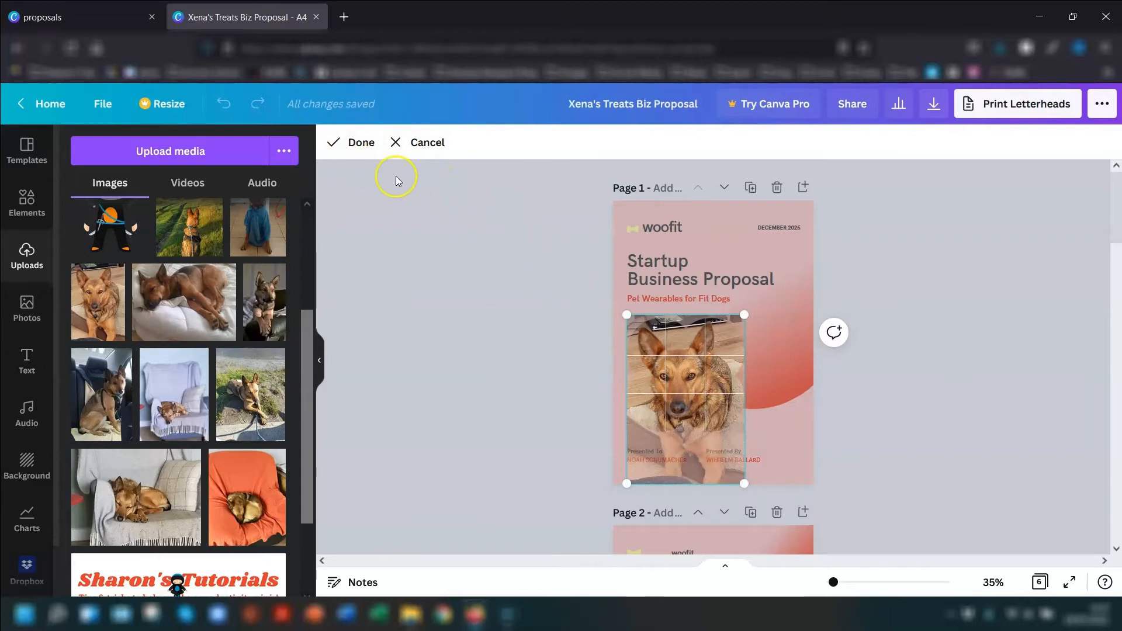
{"action": "left_click", "coordinate": [356, 143]}
{"action": "left_click", "coordinate": [908, 308]}
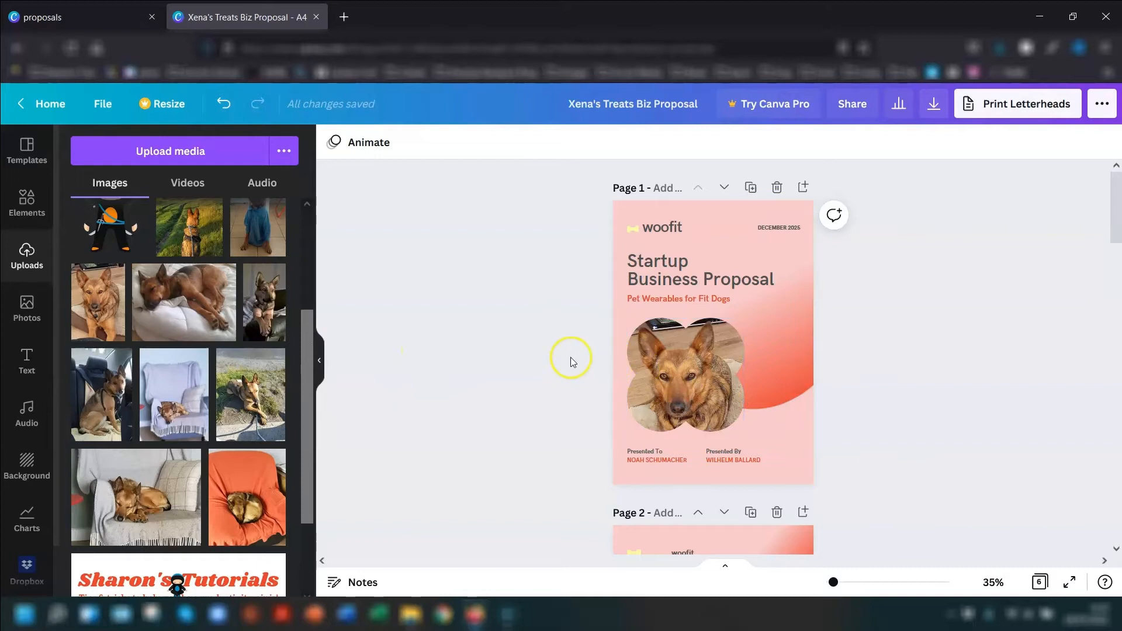
- Delete the small dog image in page 4's phone mockup while keeping its round frame
{"action": "scroll", "coordinate": [475, 389], "scroll_direction": "down", "scroll_amount": 15}
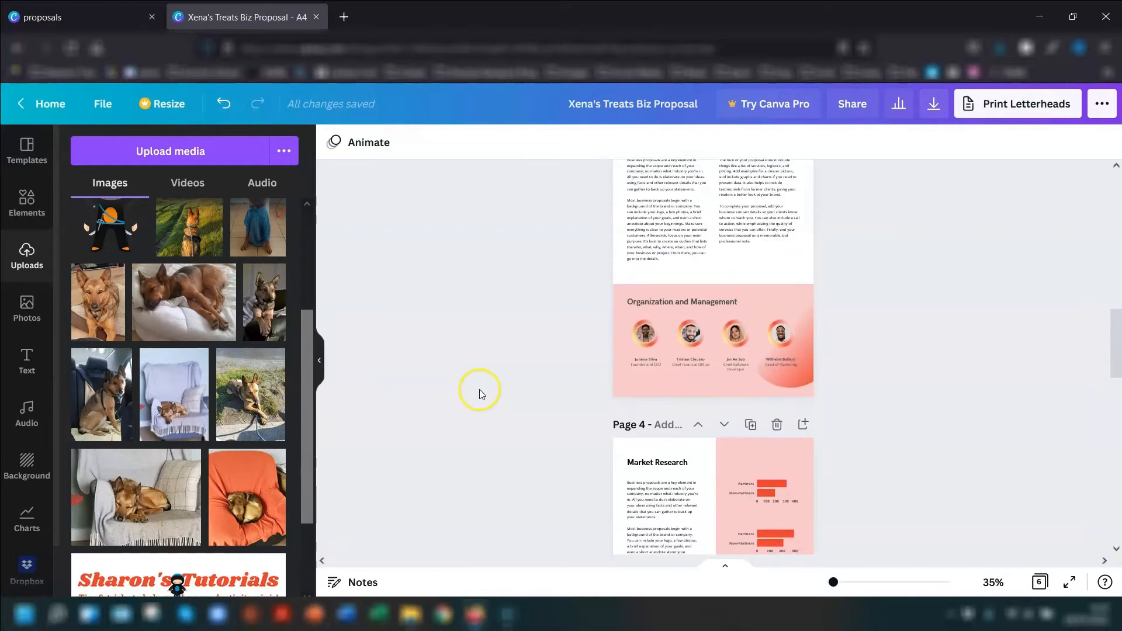
{"action": "scroll", "coordinate": [487, 366], "scroll_direction": "down", "scroll_amount": 4}
{"action": "scroll", "coordinate": [614, 350], "scroll_direction": "up", "scroll_amount": 2}
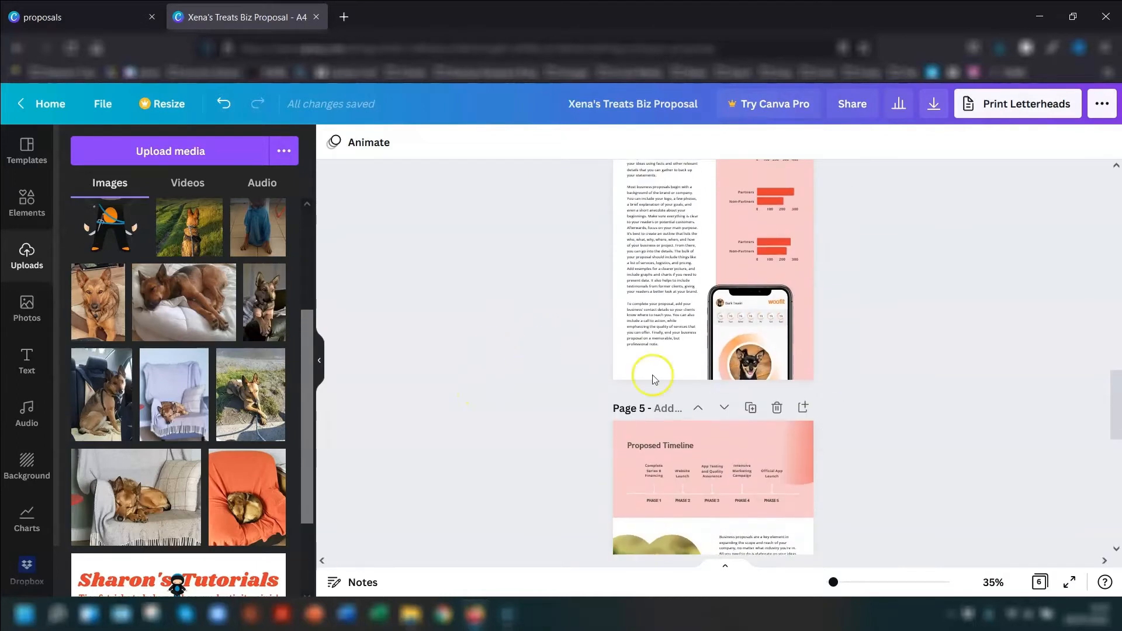
{"action": "left_click", "coordinate": [749, 368]}
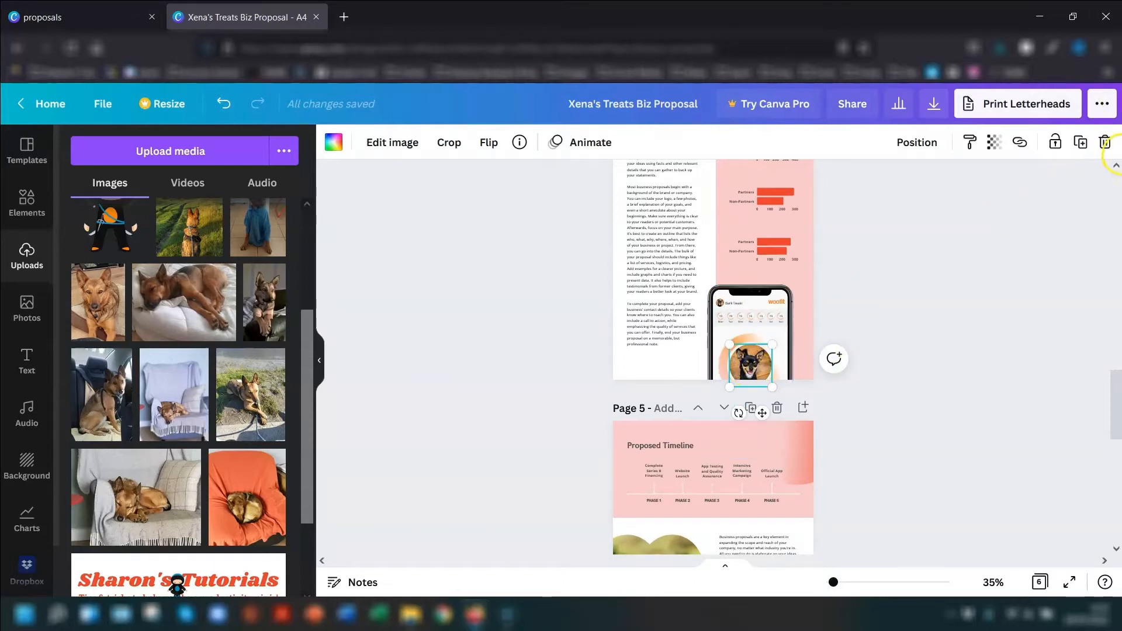
{"action": "left_click", "coordinate": [1105, 146]}
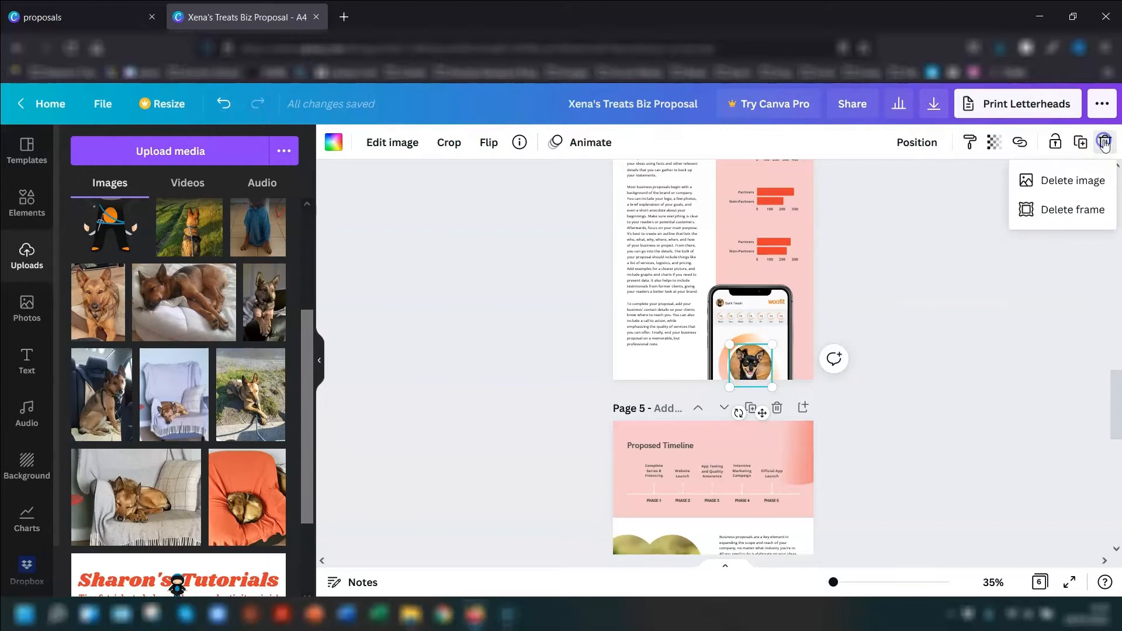
{"action": "left_click", "coordinate": [1069, 182]}
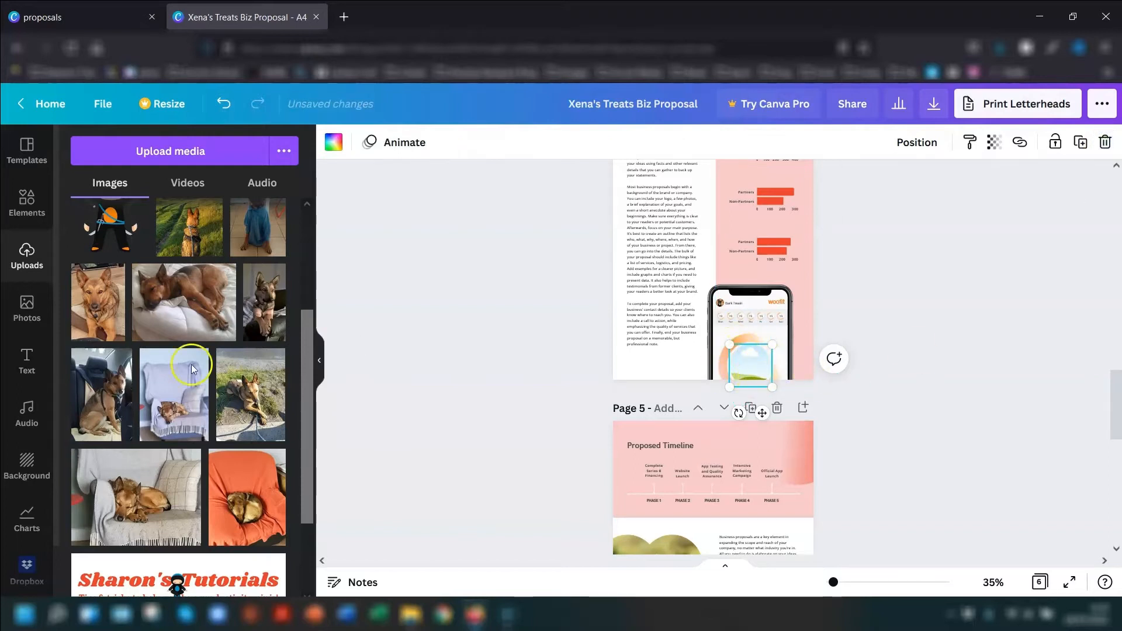
- Fill the phone mockup's empty frame with the uploaded photo of the dog sitting in a car and shift it slightly down
{"action": "left_click_drag", "start_coordinate": [101, 391], "coordinate": [747, 374]}
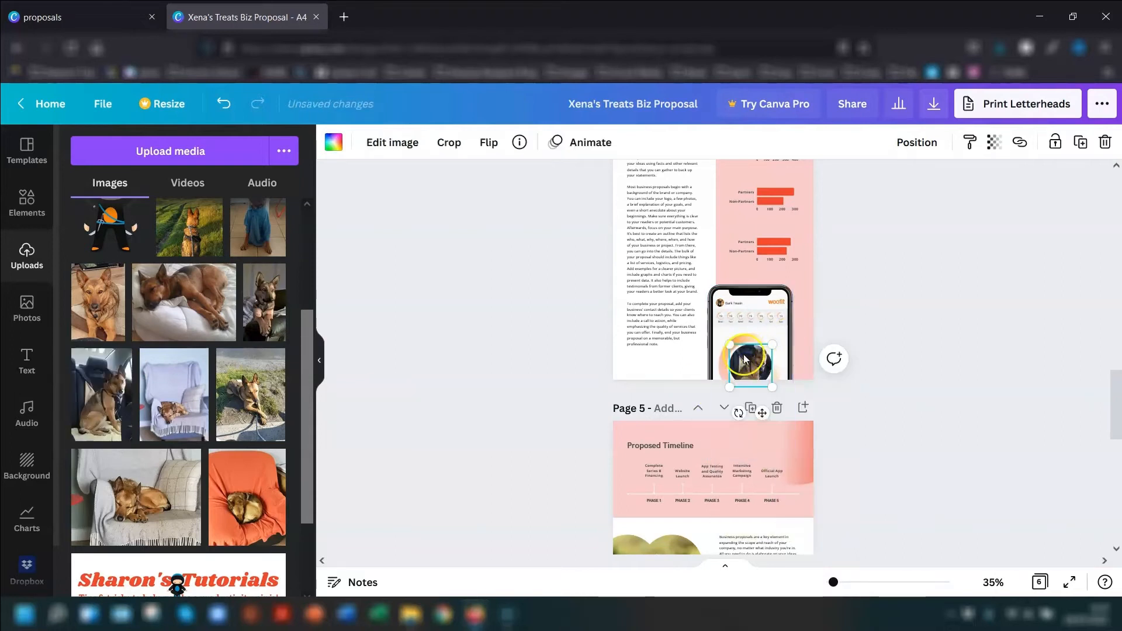
{"action": "double_click", "coordinate": [751, 359]}
{"action": "left_click_drag", "start_coordinate": [742, 367], "coordinate": [741, 370]}
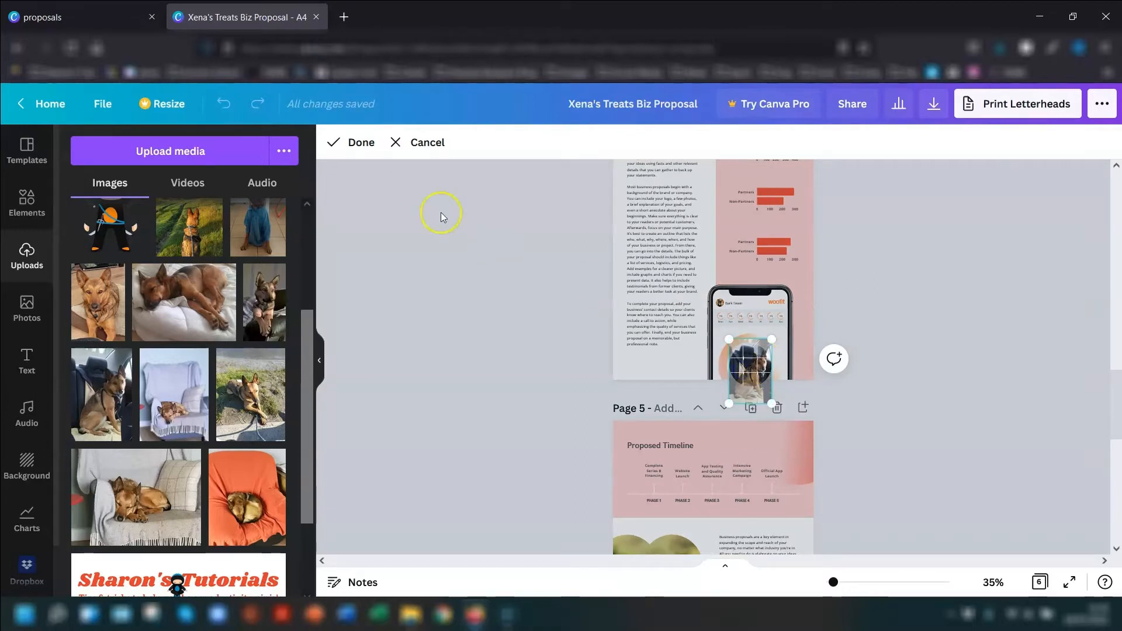
{"action": "left_click", "coordinate": [361, 143]}
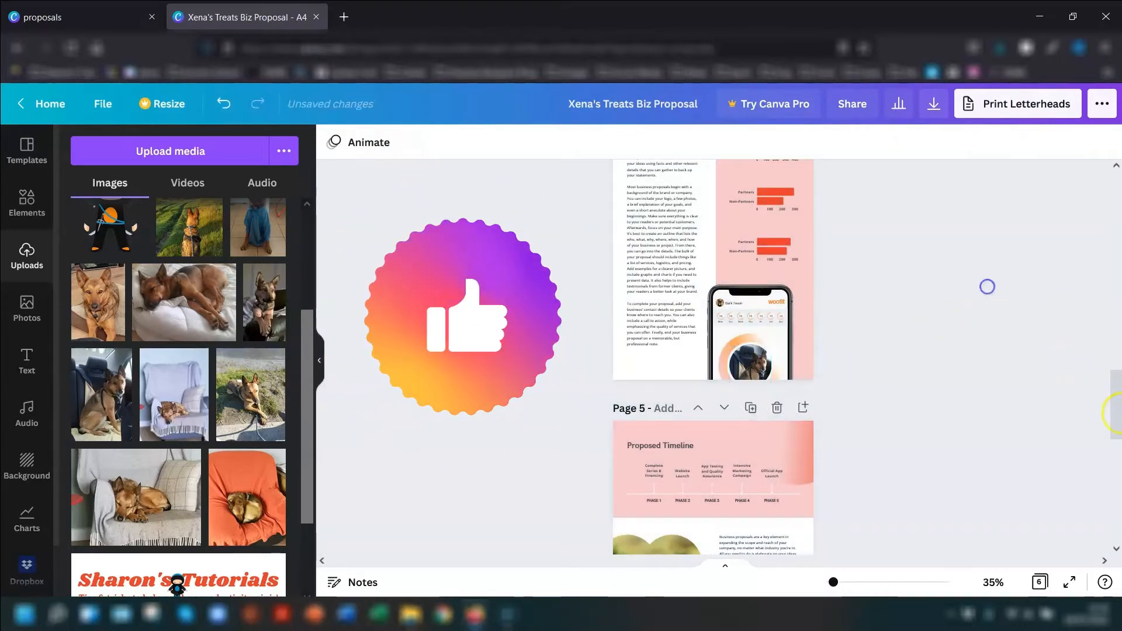
- Delete the Labrador image on page 5 while keeping its frame
{"action": "scroll", "coordinate": [871, 281], "scroll_direction": "down", "scroll_amount": 4}
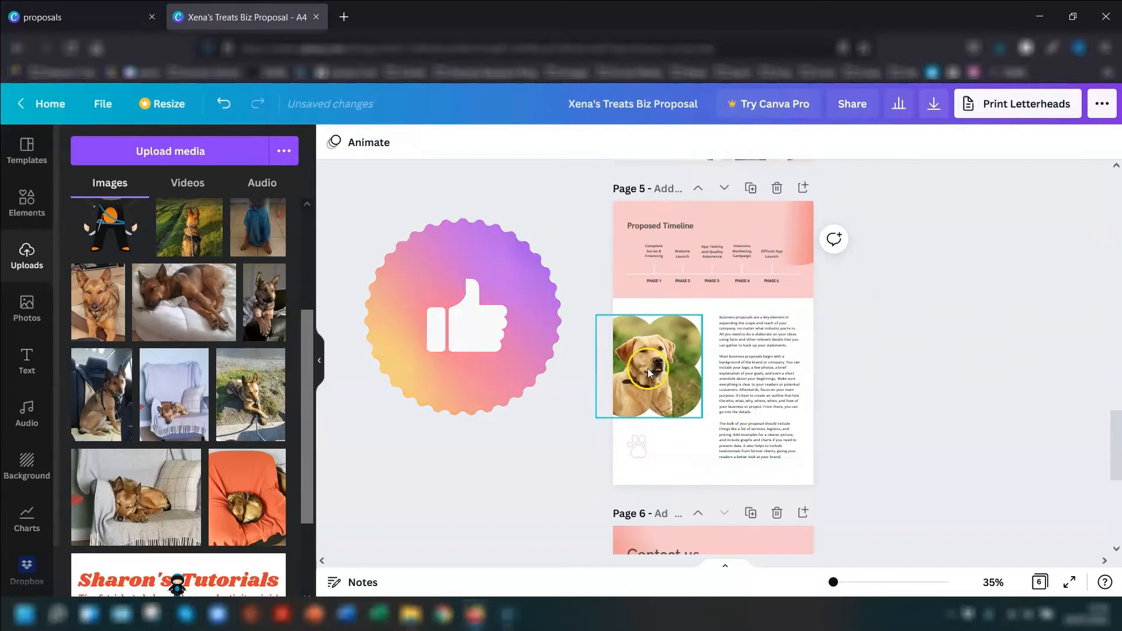
{"action": "left_click", "coordinate": [648, 373]}
{"action": "left_click", "coordinate": [1104, 142]}
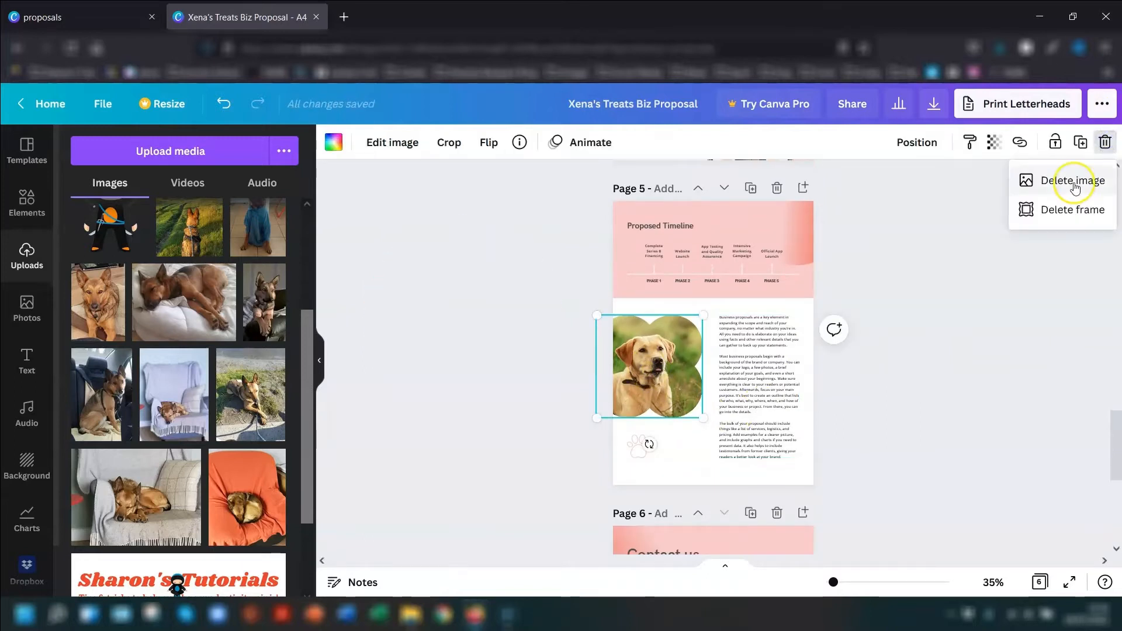
{"action": "left_click", "coordinate": [1075, 186]}
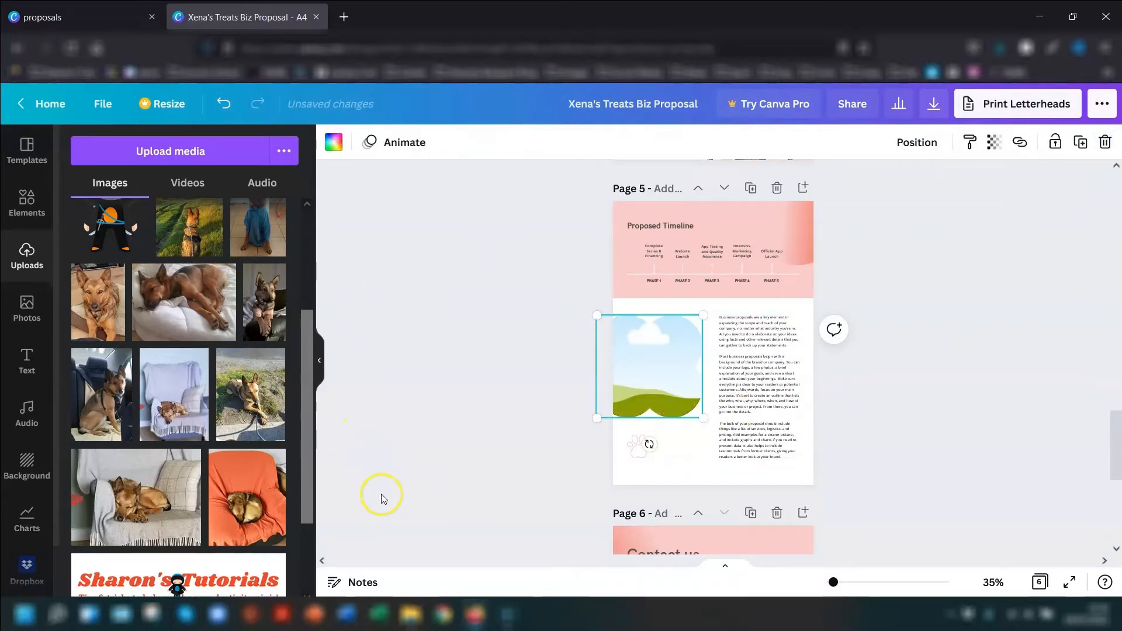
- Fill page 5's empty frame with the uploaded photo of the dog in a blue coat and lower it so the head fits
{"action": "scroll", "coordinate": [236, 381], "scroll_direction": "up", "scroll_amount": 2}
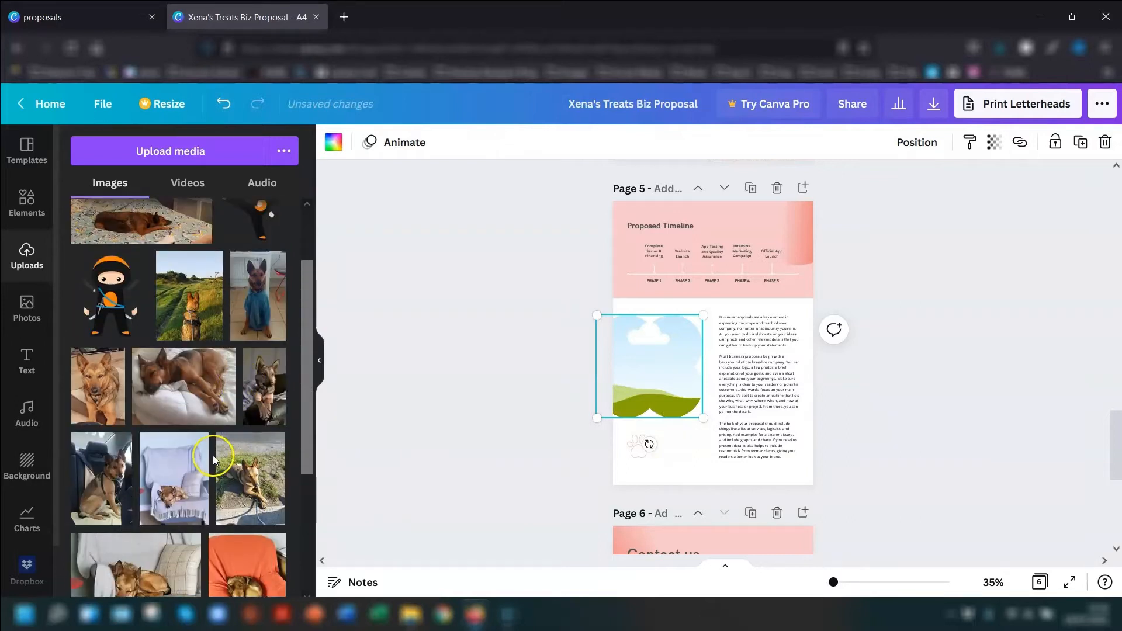
{"action": "left_click_drag", "start_coordinate": [253, 296], "coordinate": [672, 372]}
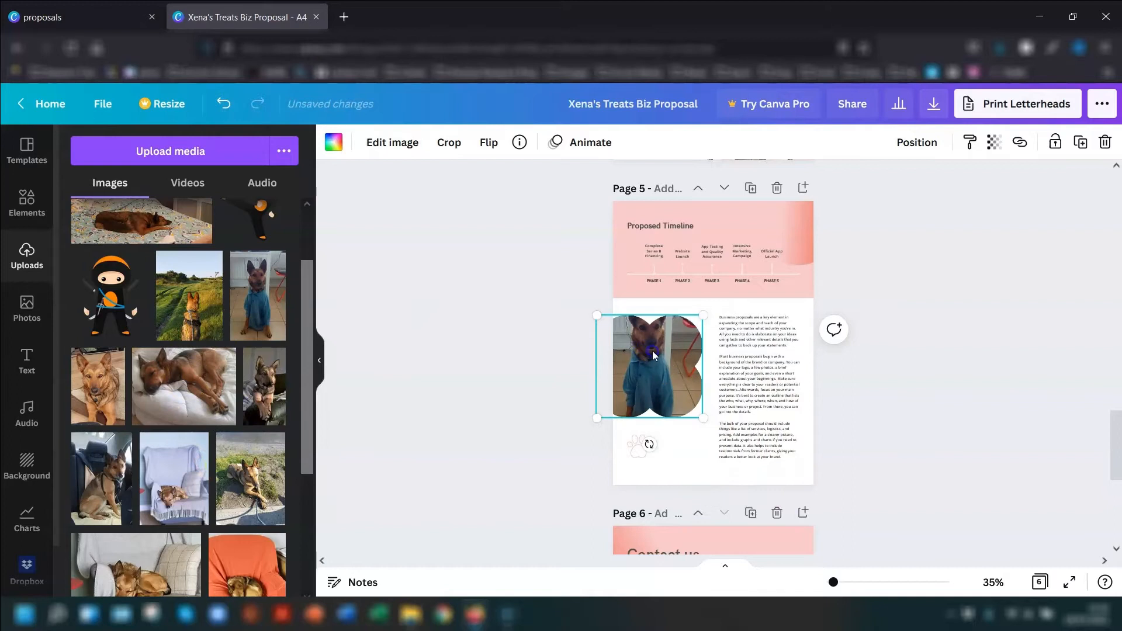
{"action": "double_click", "coordinate": [653, 354]}
{"action": "left_click_drag", "start_coordinate": [662, 381], "coordinate": [662, 390]}
{"action": "left_click", "coordinate": [355, 142]}
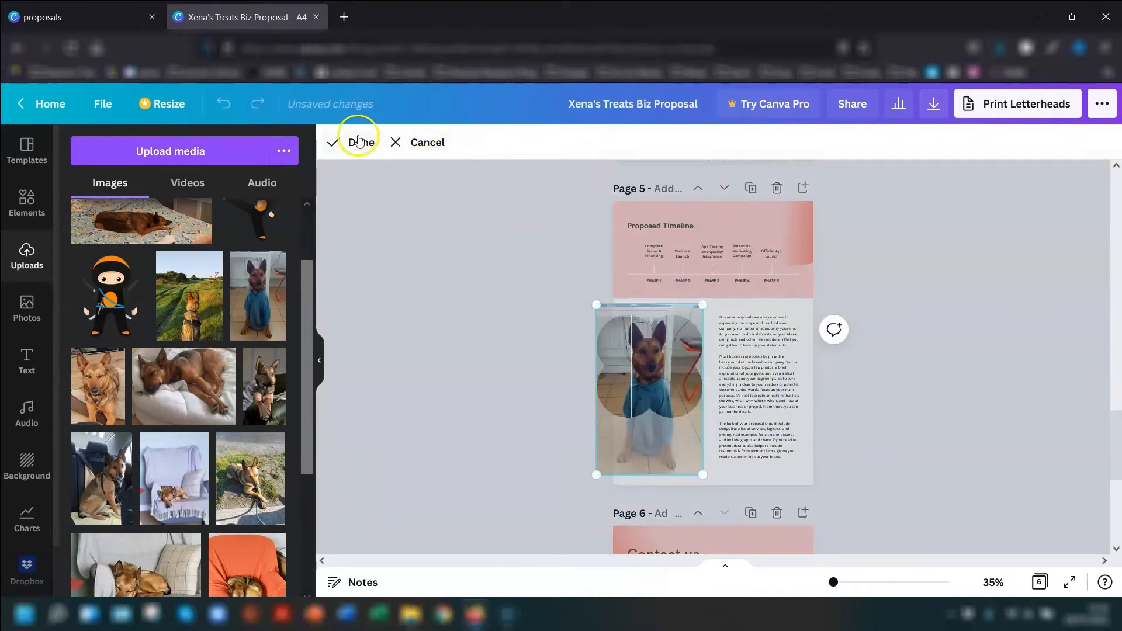
{"action": "left_click", "coordinate": [984, 304]}
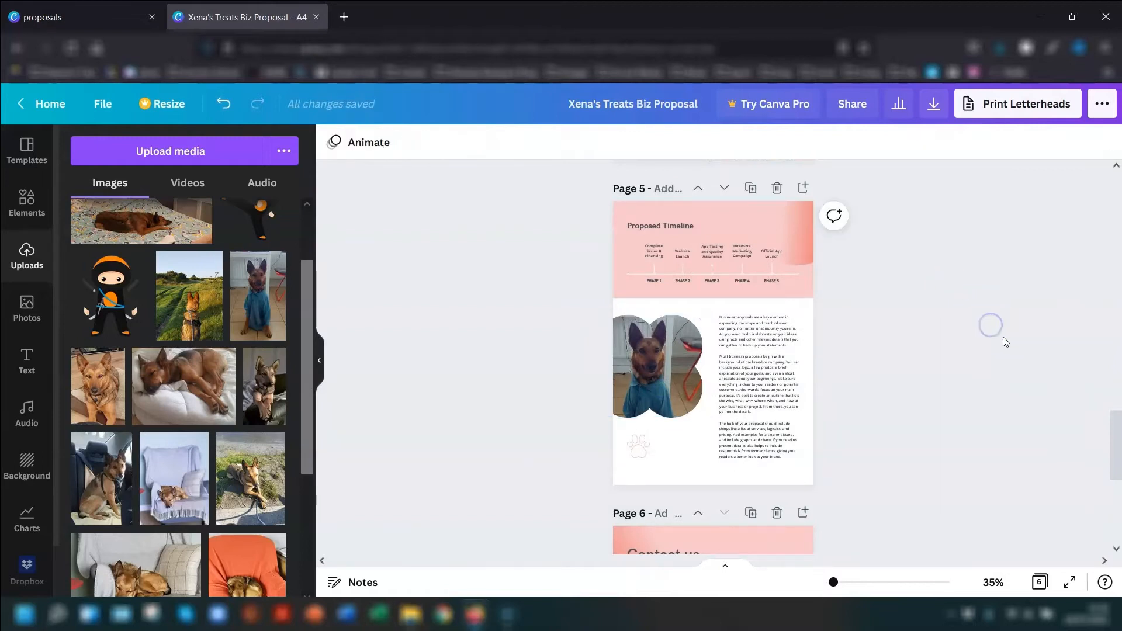
- Examine the proposal's pages for the replaced photos and the remaining template content, enlarging the view to 91%
{"action": "scroll", "coordinate": [1003, 342], "scroll_direction": "down", "scroll_amount": 5}
{"action": "scroll", "coordinate": [994, 342], "scroll_direction": "up", "scroll_amount": 3}
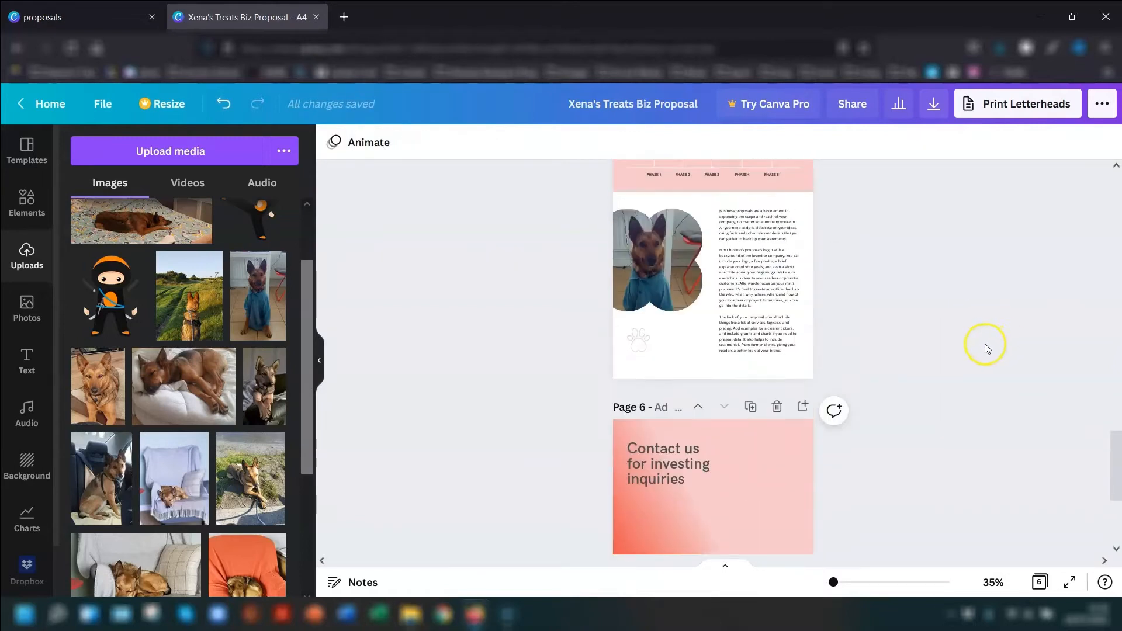
{"action": "scroll", "coordinate": [987, 347], "scroll_direction": "up", "scroll_amount": 5}
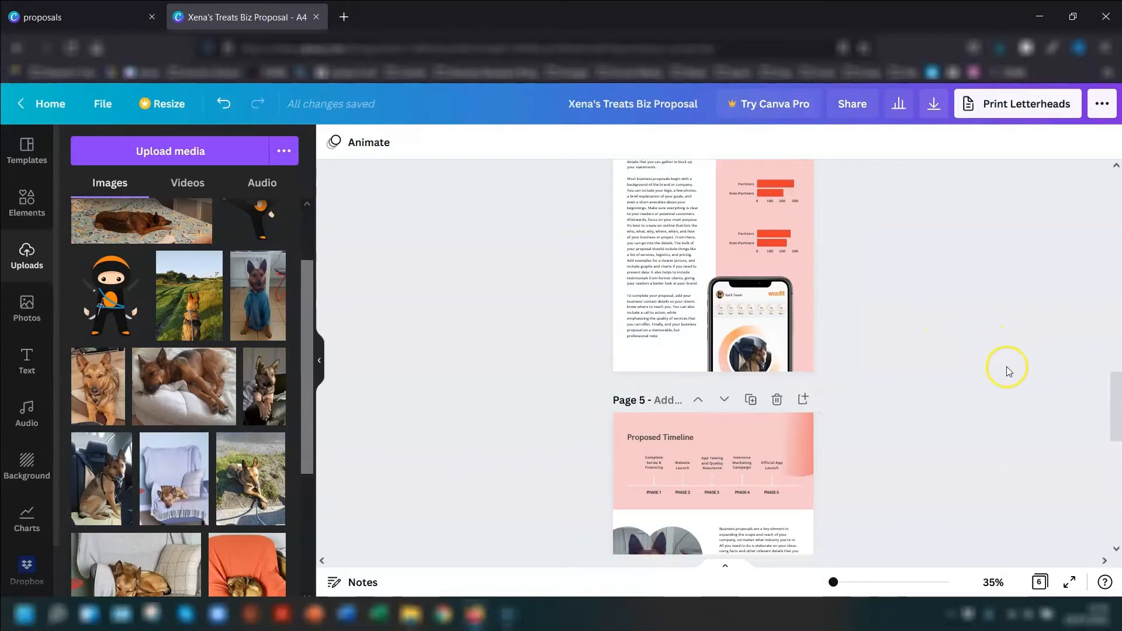
{"action": "scroll", "coordinate": [1007, 367], "scroll_direction": "up", "scroll_amount": 10}
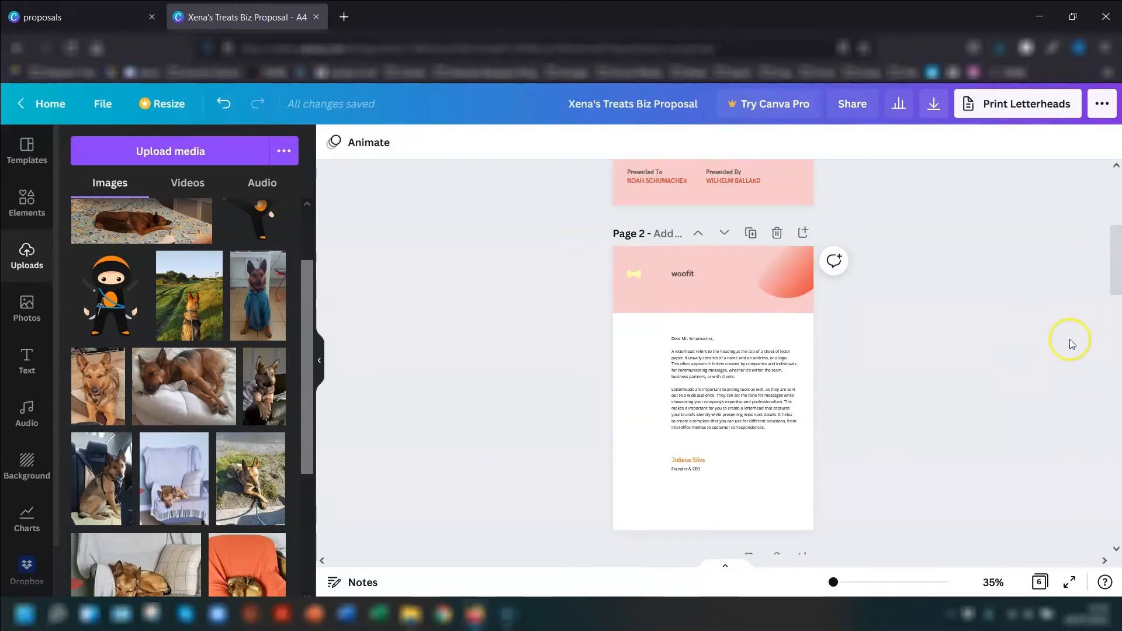
{"action": "scroll", "coordinate": [1014, 321], "scroll_direction": "down", "scroll_amount": 5}
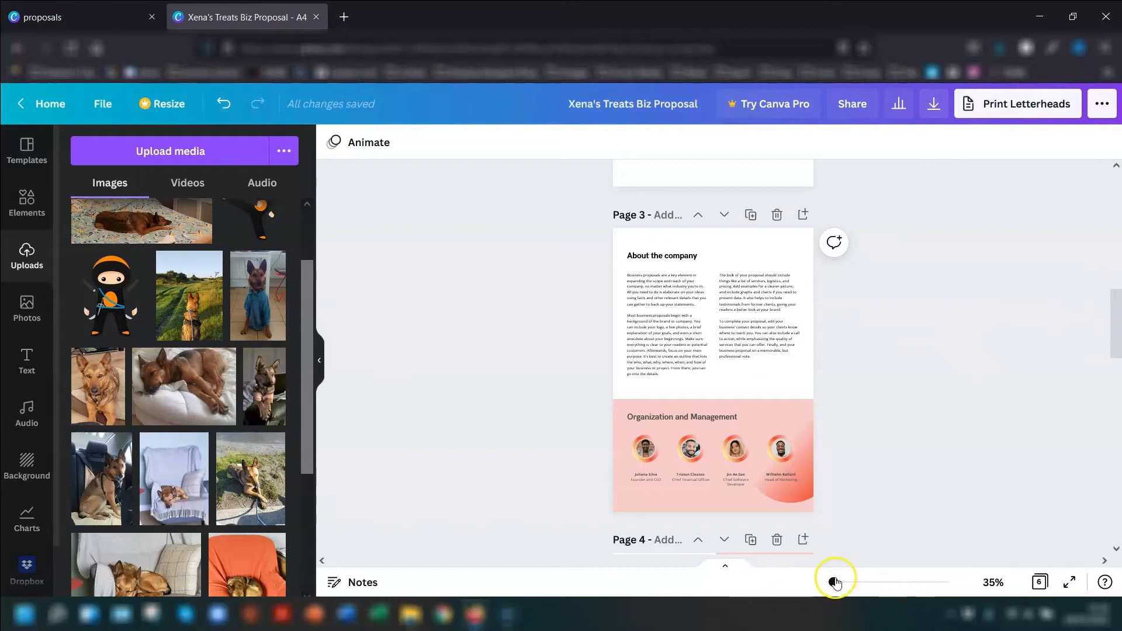
{"action": "mouse_move", "coordinate": [835, 582]}
{"action": "left_mouse_down"}
{"action": "mouse_move", "coordinate": [856, 582]}
{"action": "mouse_move", "coordinate": [847, 583]}
{"action": "left_mouse_up"}
{"action": "scroll", "coordinate": [985, 419], "scroll_direction": "up", "scroll_amount": 10}
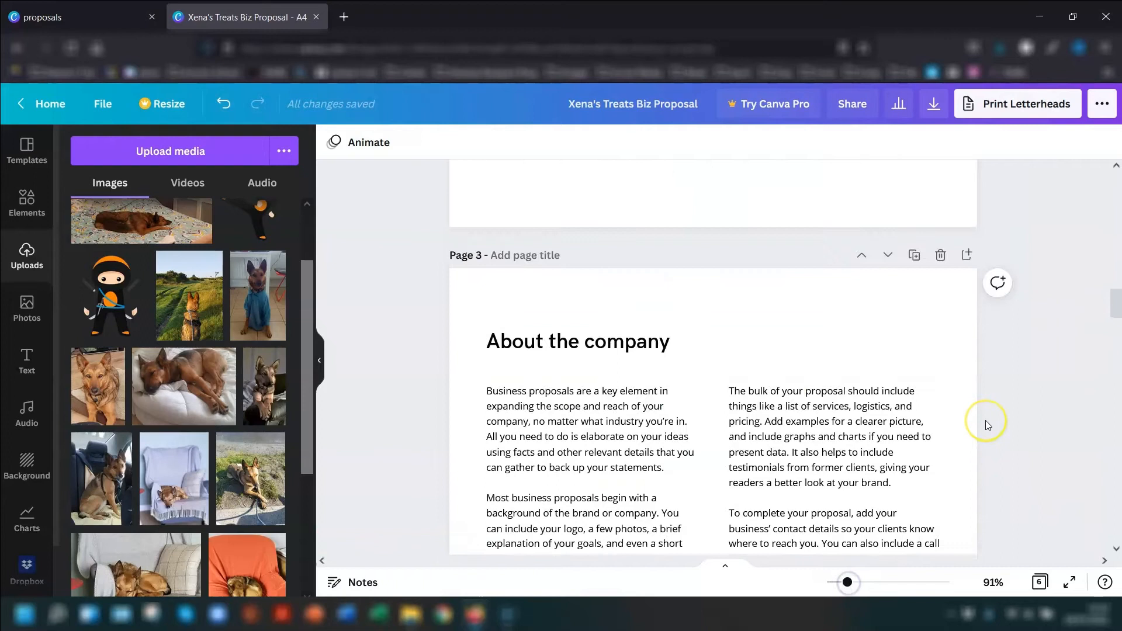
{"action": "scroll", "coordinate": [985, 420], "scroll_direction": "up", "scroll_amount": 10}
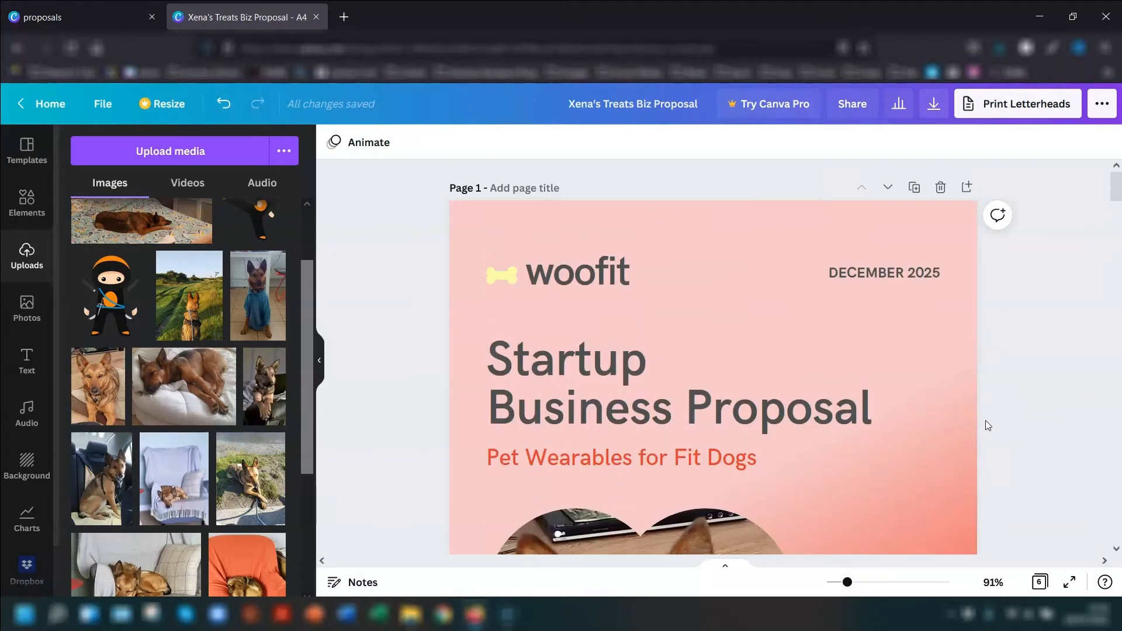
{"action": "scroll", "coordinate": [1027, 420], "scroll_direction": "down", "scroll_amount": 5}
{"action": "scroll", "coordinate": [1027, 420], "scroll_direction": "down", "scroll_amount": 10}
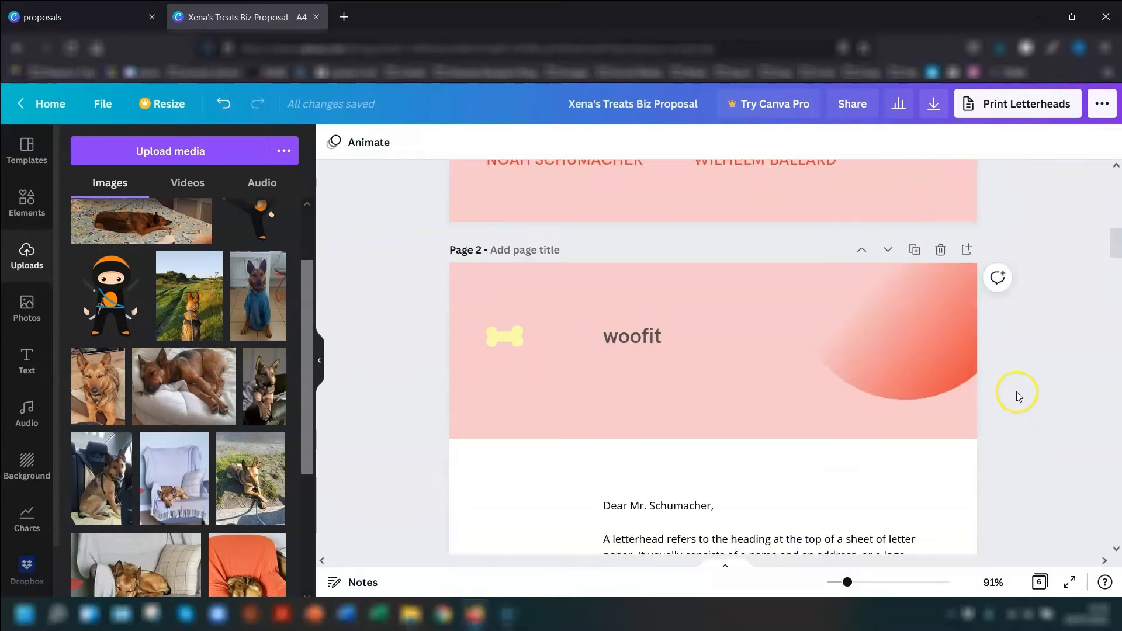
{"action": "scroll", "coordinate": [996, 400], "scroll_direction": "down", "scroll_amount": 10}
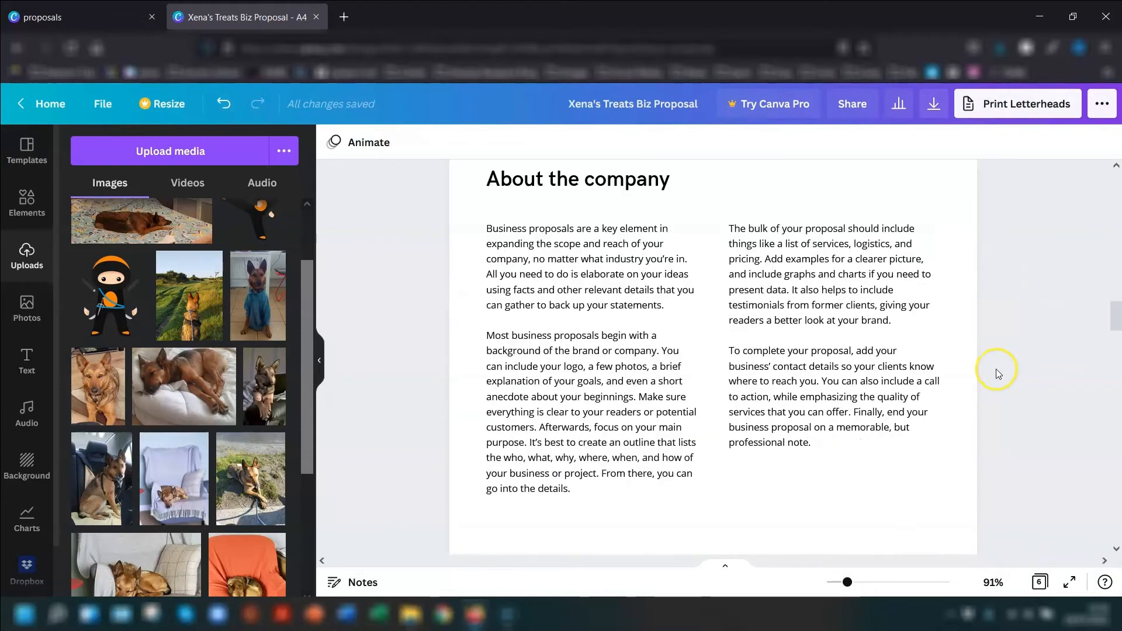
{"action": "scroll", "coordinate": [977, 373], "scroll_direction": "down", "scroll_amount": 10}
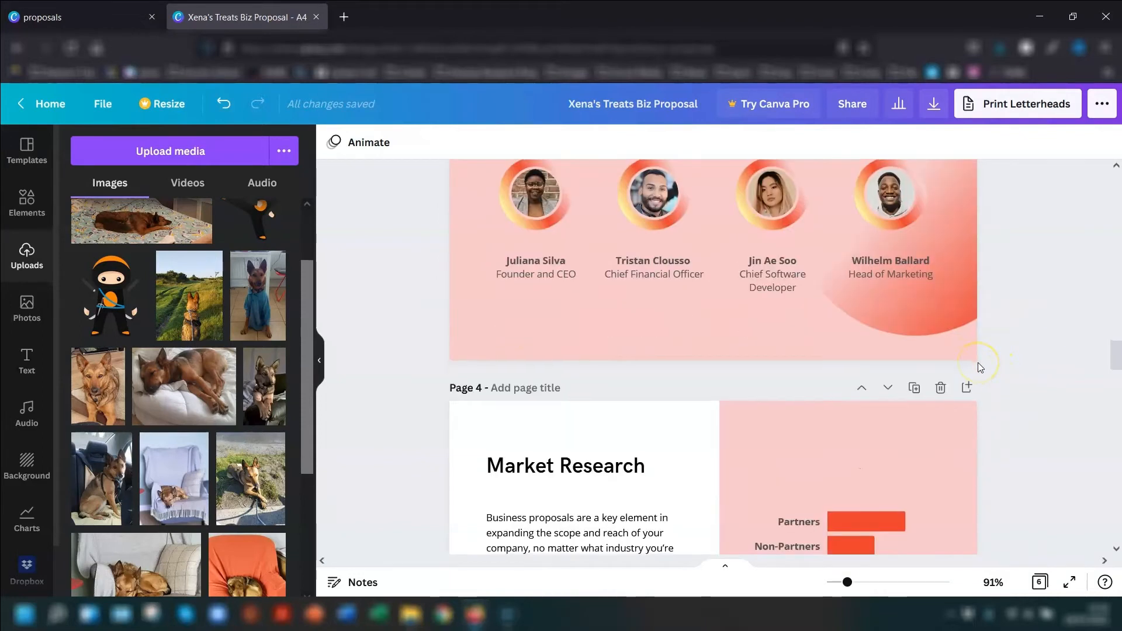
- Recolour the bars of the middle Market Research chart on page 4 from the document colours to white
{"action": "scroll", "coordinate": [980, 366], "scroll_direction": "down", "scroll_amount": 3}
{"action": "left_click", "coordinate": [867, 345]}
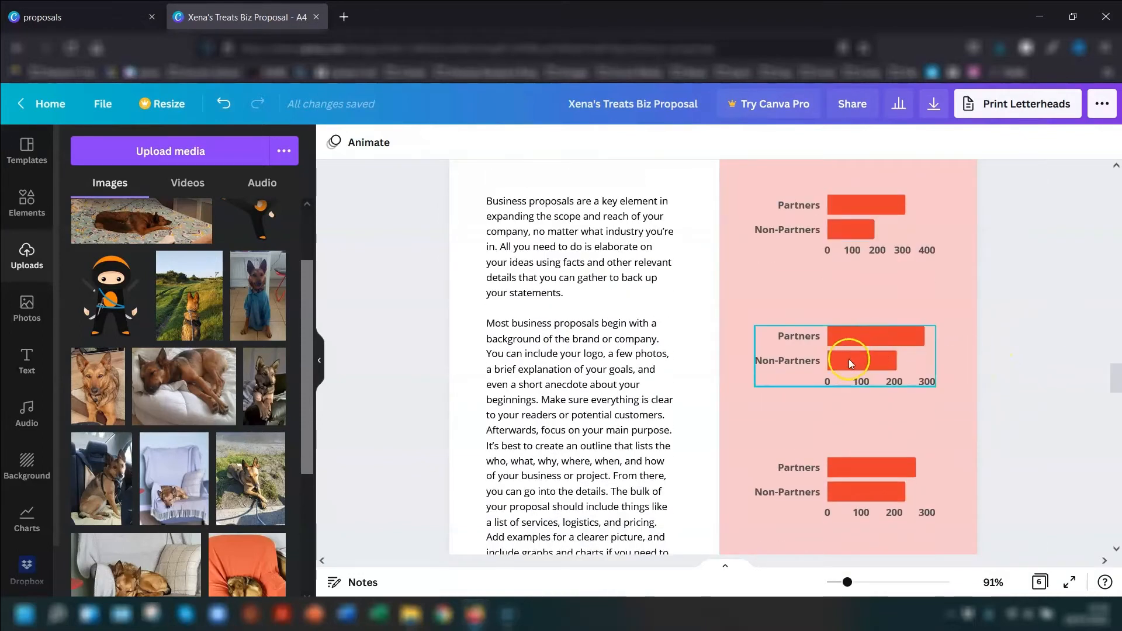
{"action": "left_click", "coordinate": [868, 342]}
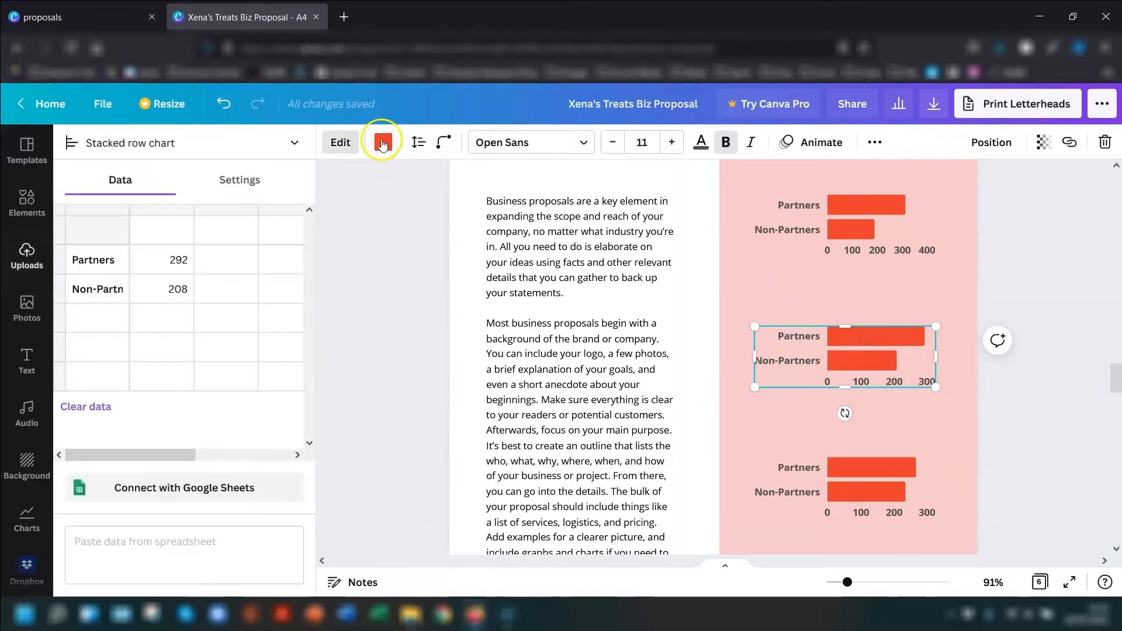
{"action": "left_click", "coordinate": [383, 143]}
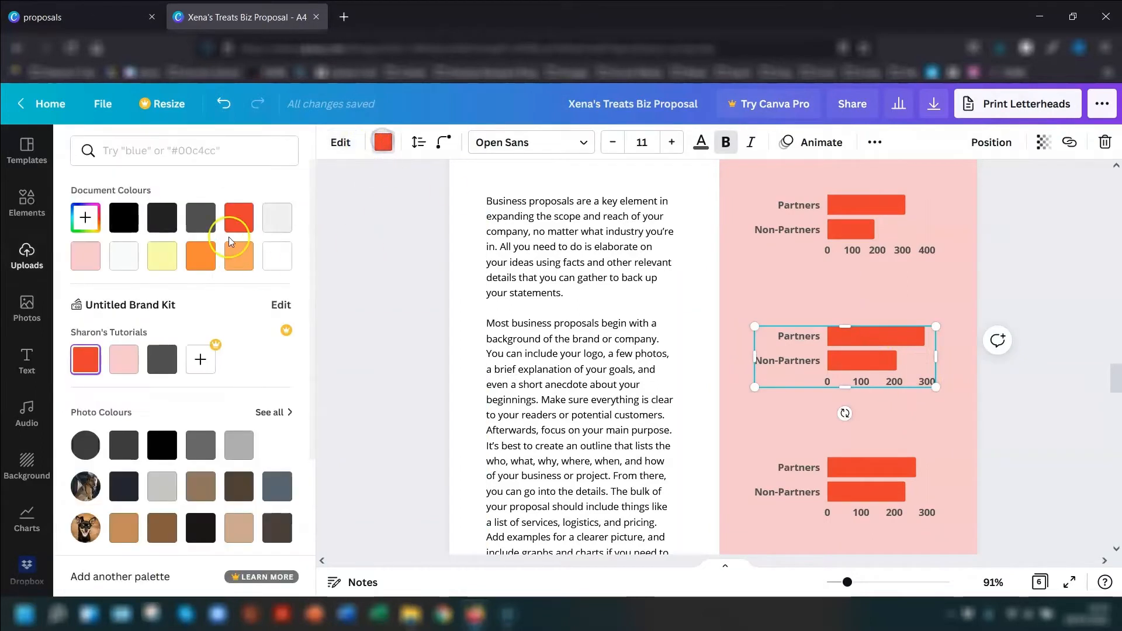
{"action": "left_click", "coordinate": [276, 258]}
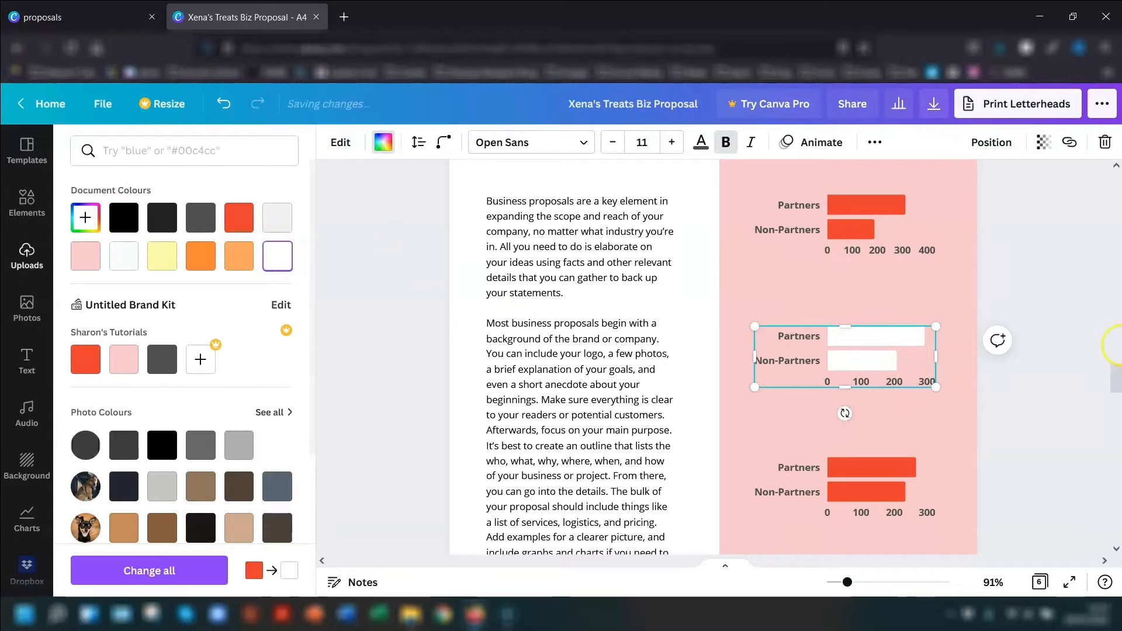
{"action": "left_click", "coordinate": [1116, 368]}
{"action": "left_click", "coordinate": [1036, 381]}
- In the middle chart's data, rename the Partners row to Woofs and set its value to 112
{"action": "left_click", "coordinate": [830, 349]}
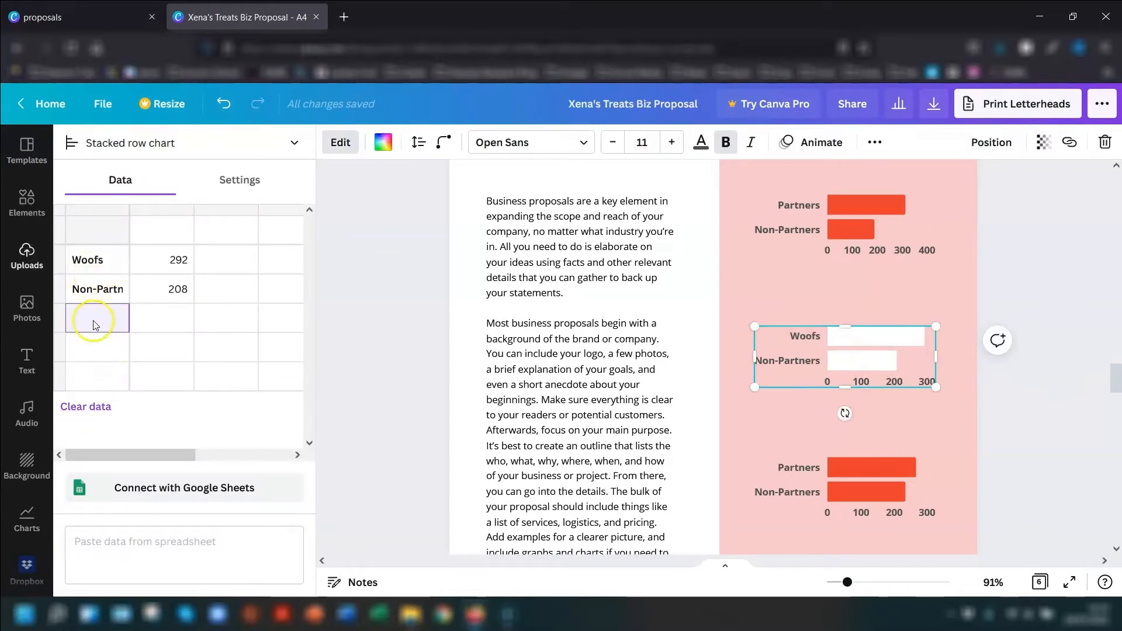
{"action": "left_click", "coordinate": [178, 260]}
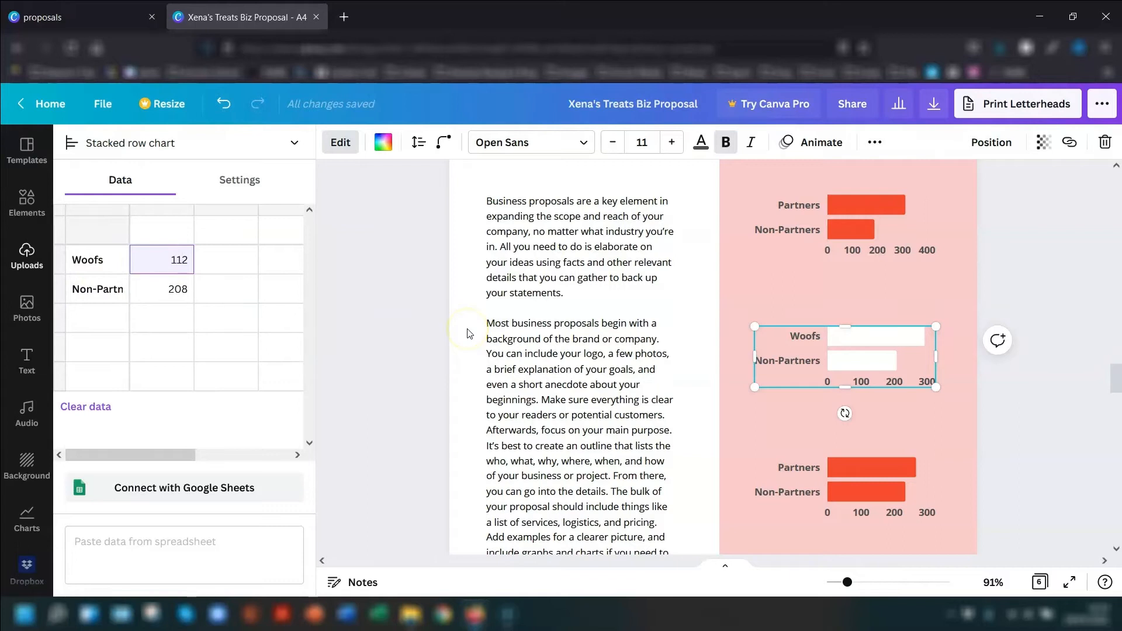
{"action": "type", "text": "112"}
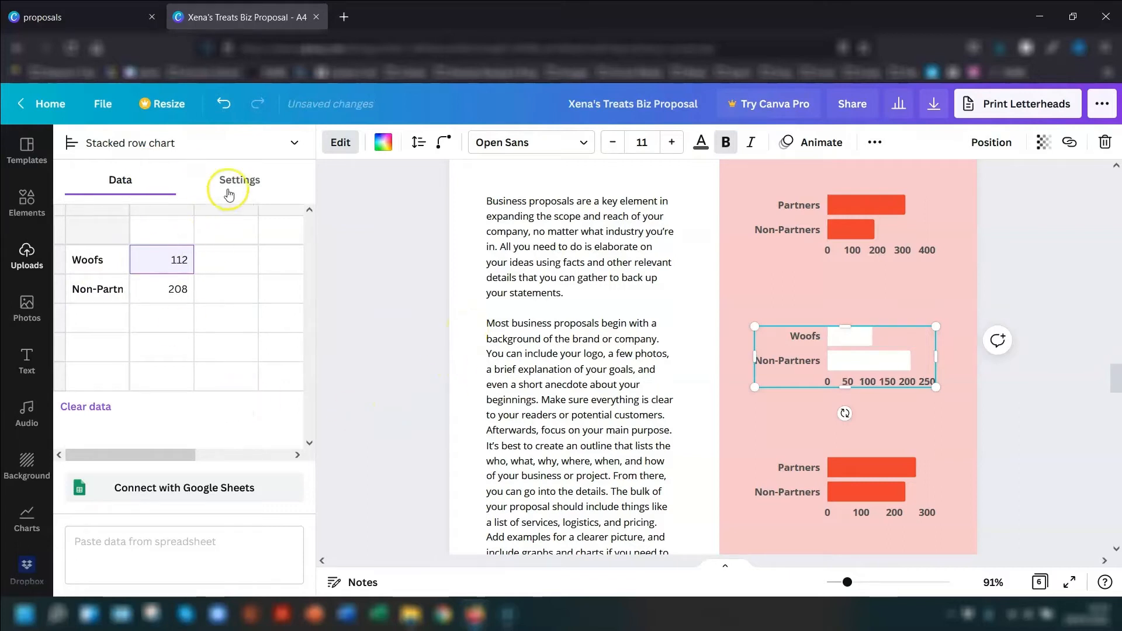
- Show the middle chart's display settings and examine its legend, label, grid line and series options
{"action": "left_click", "coordinate": [242, 181]}
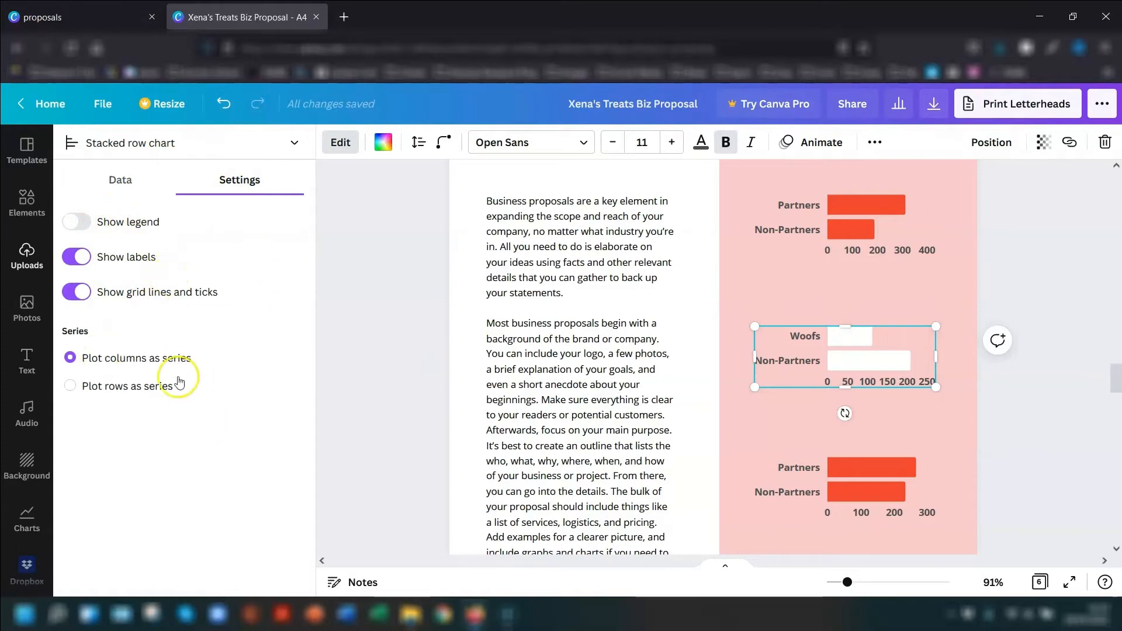
- In page 4's phone mockup, replace the small round profile picture with the uploaded photo of the dog in the car
{"action": "scroll", "coordinate": [701, 233], "scroll_direction": "down", "scroll_amount": 5}
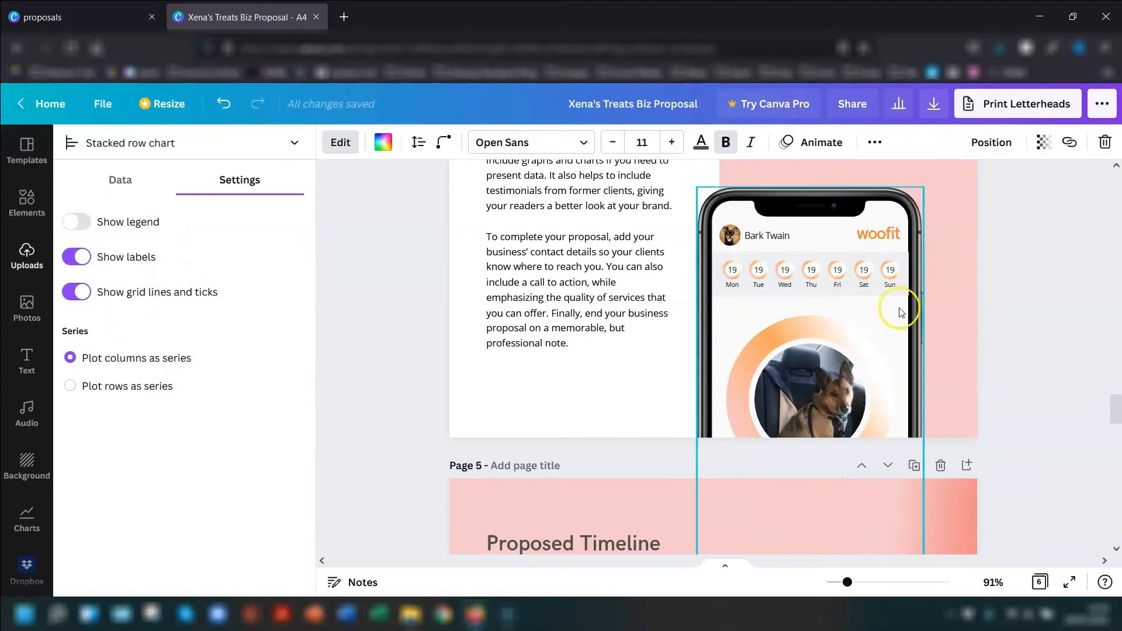
{"action": "left_click", "coordinate": [739, 242]}
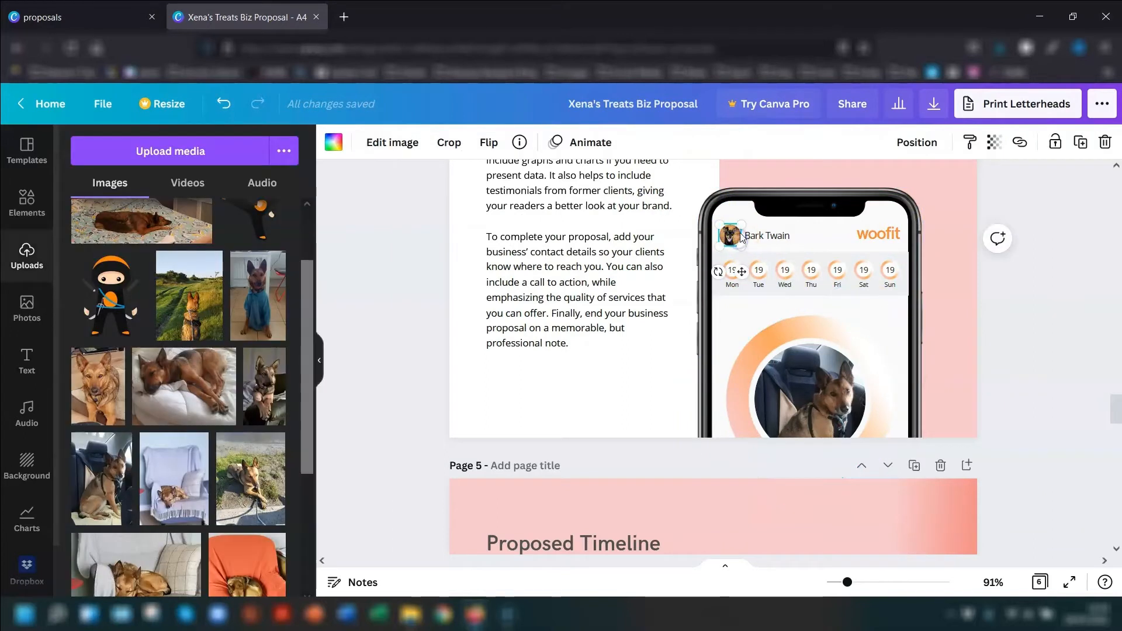
{"action": "left_click", "coordinate": [1105, 142]}
{"action": "left_click", "coordinate": [1053, 183]}
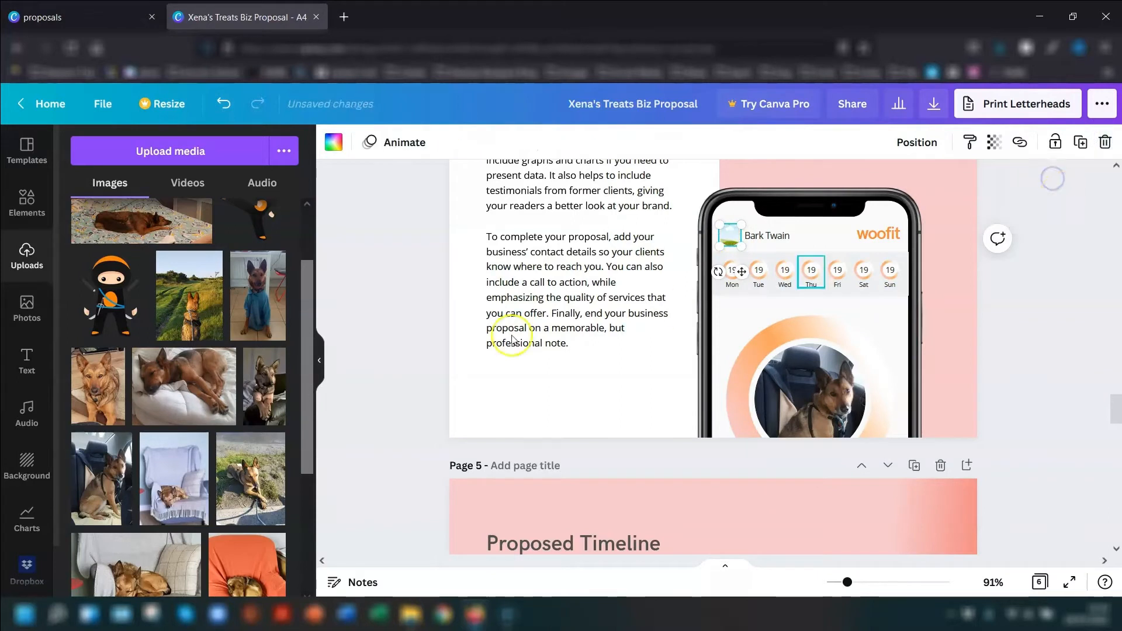
{"action": "left_click_drag", "start_coordinate": [109, 466], "coordinate": [734, 240]}
- Ungroup the Thu day marker in the phone mockup's week row and select its separate parts
{"action": "left_click", "coordinate": [891, 277]}
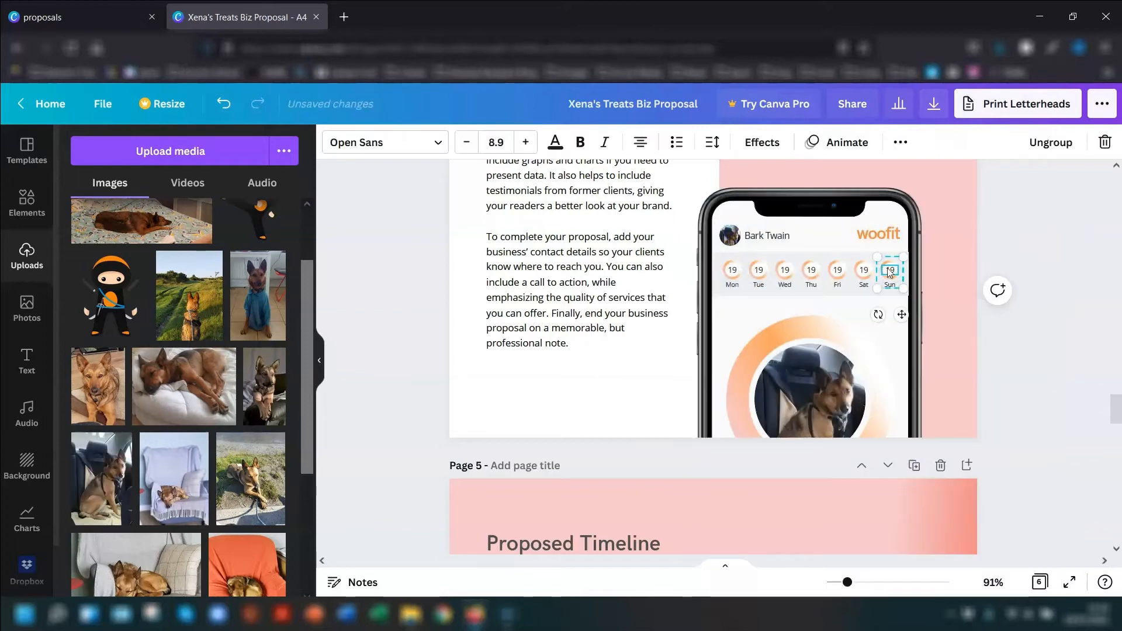
{"action": "left_click", "coordinate": [812, 277]}
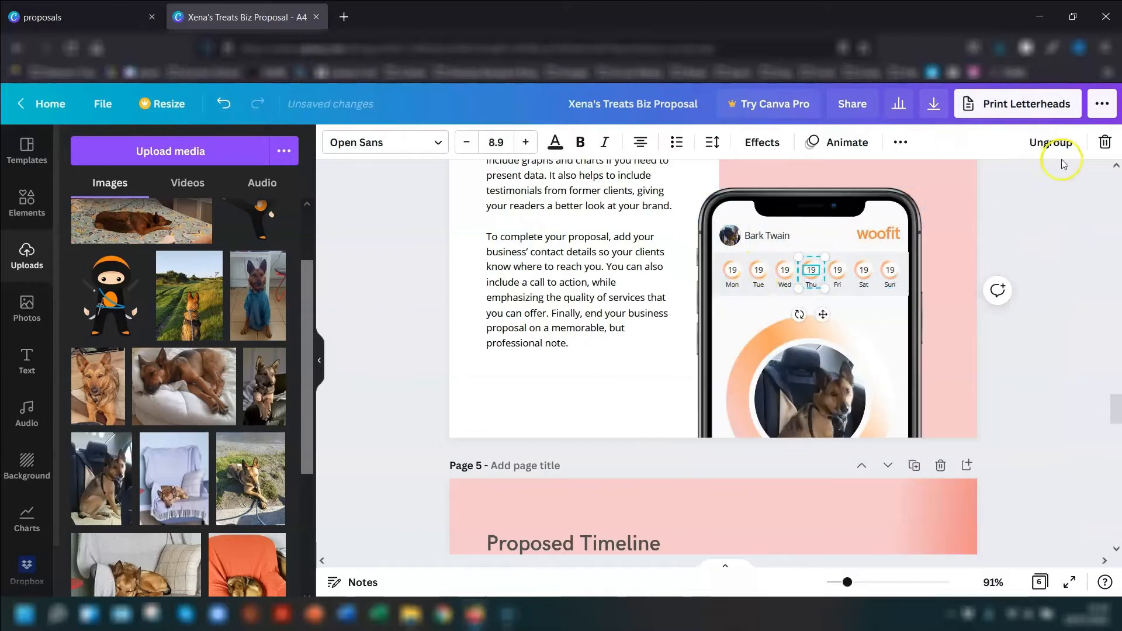
{"action": "left_click", "coordinate": [1051, 142]}
{"action": "left_click", "coordinate": [1030, 232]}
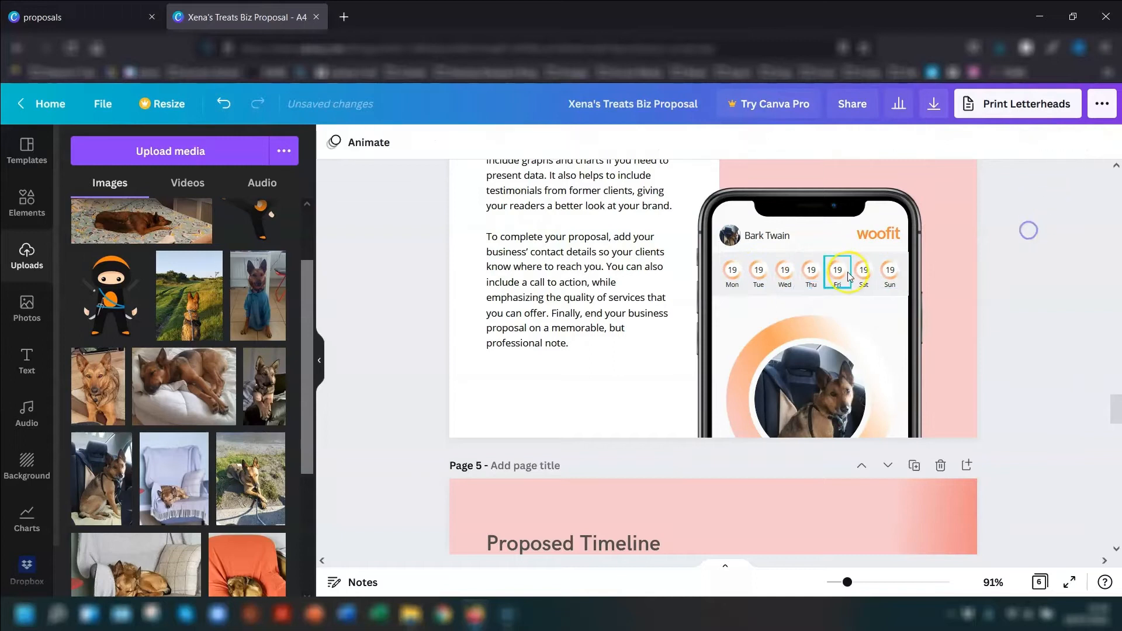
{"action": "left_click", "coordinate": [812, 289]}
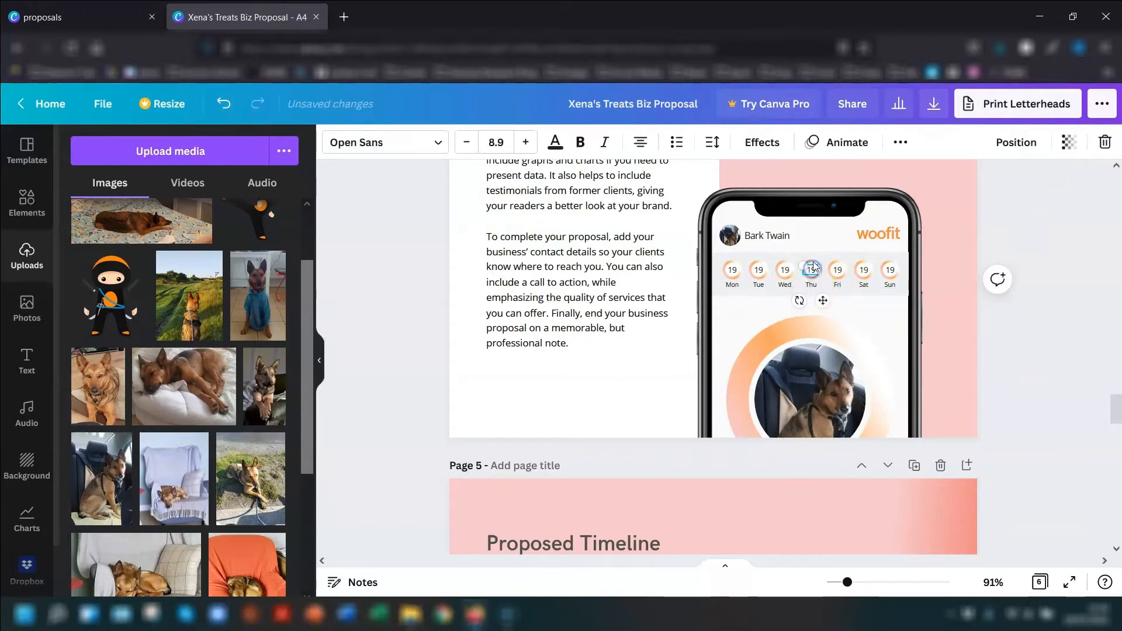
{"action": "left_click", "coordinate": [1010, 233]}
{"action": "scroll", "coordinate": [1050, 270], "scroll_direction": "down", "scroll_amount": 2}
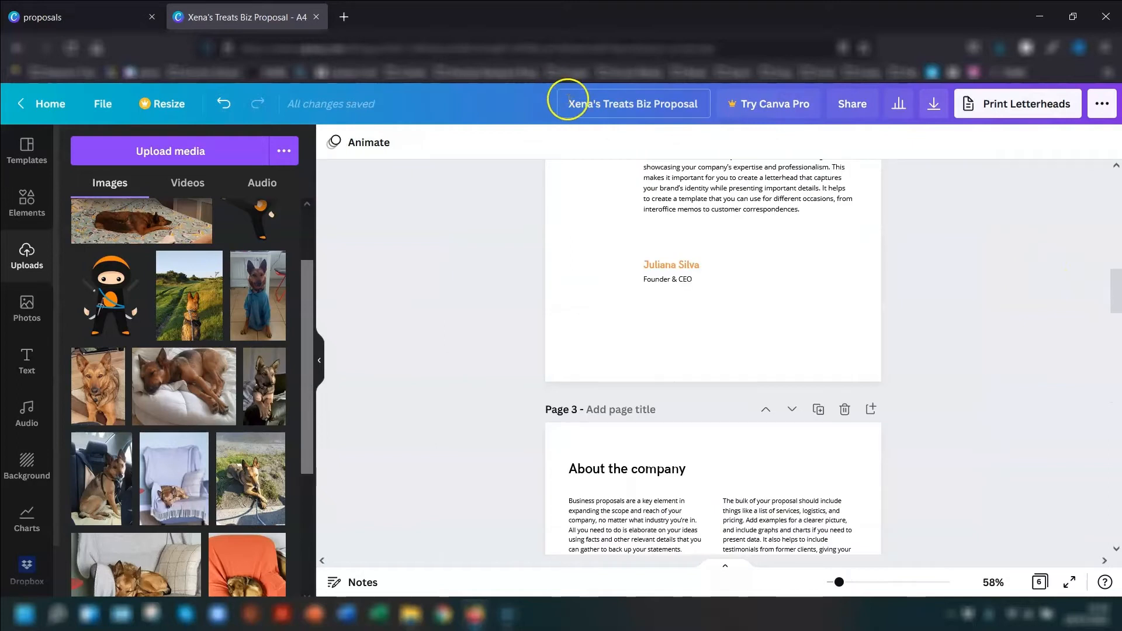
{"action": "left_click_drag", "start_coordinate": [568, 99], "coordinate": [655, 96]}
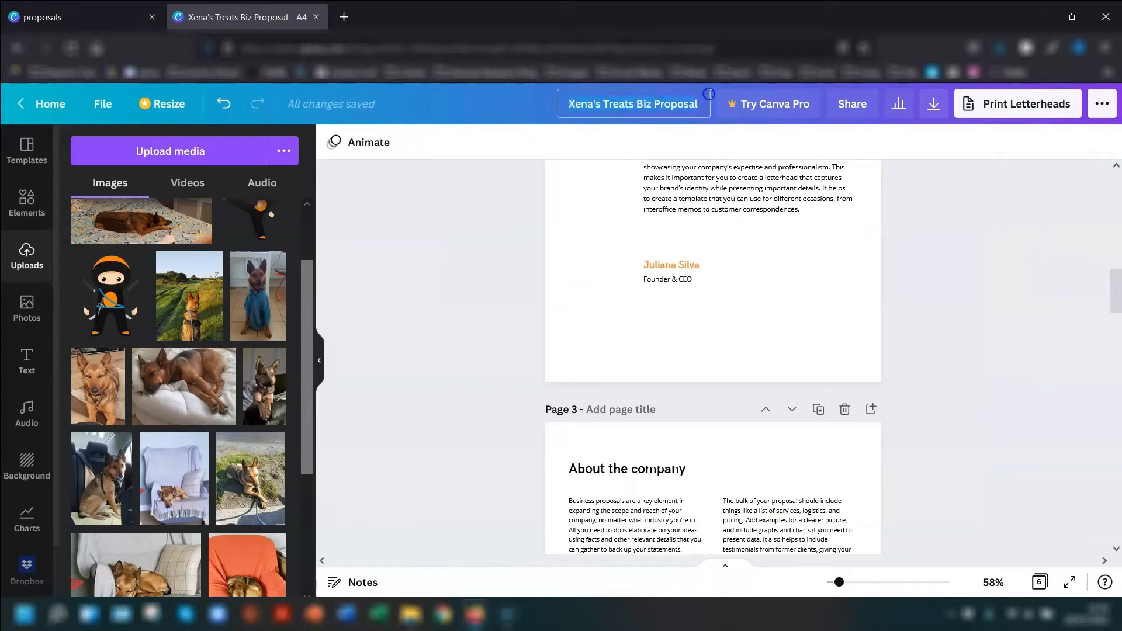
{"action": "left_click", "coordinate": [478, 221]}
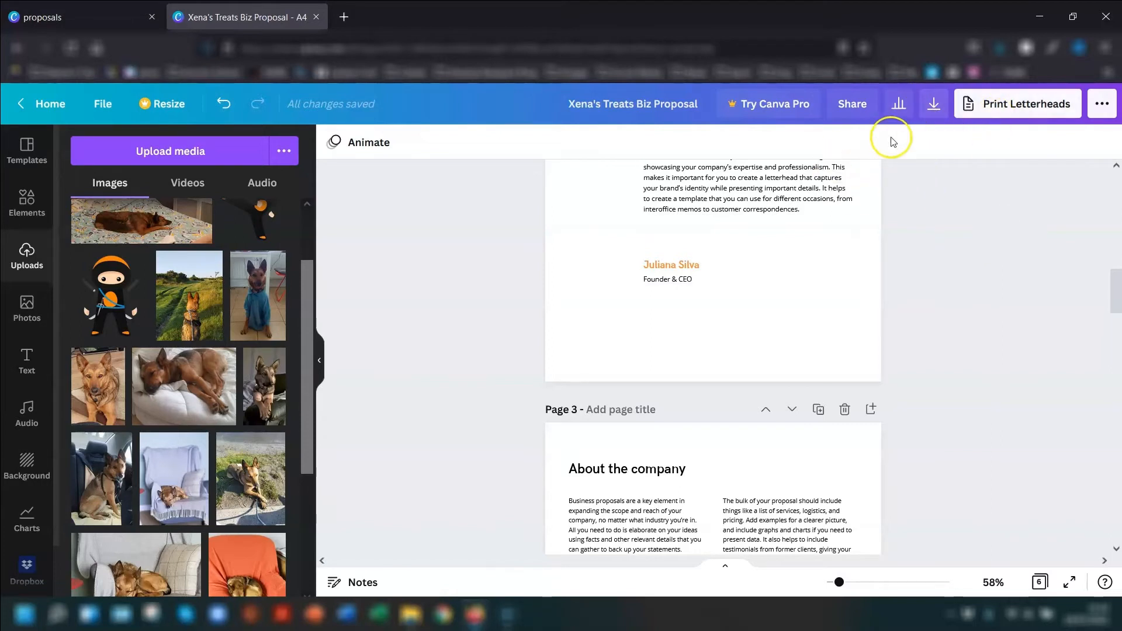
- Open the design's download options and select all pages 1–6 for the download
{"action": "left_click", "coordinate": [931, 105]}
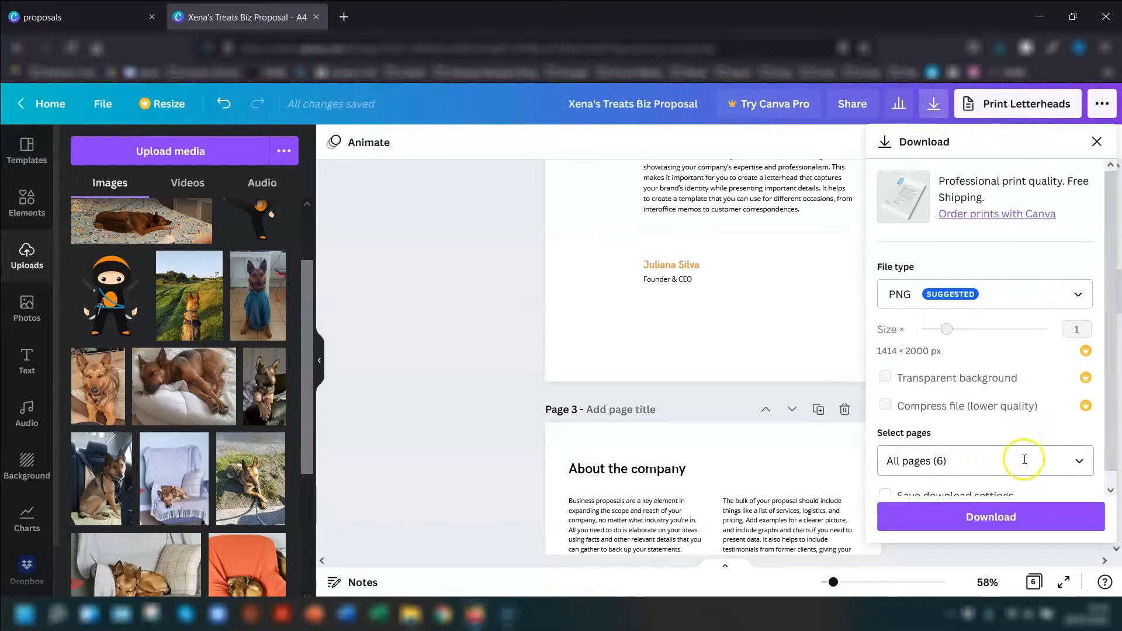
{"action": "left_click", "coordinate": [1079, 462]}
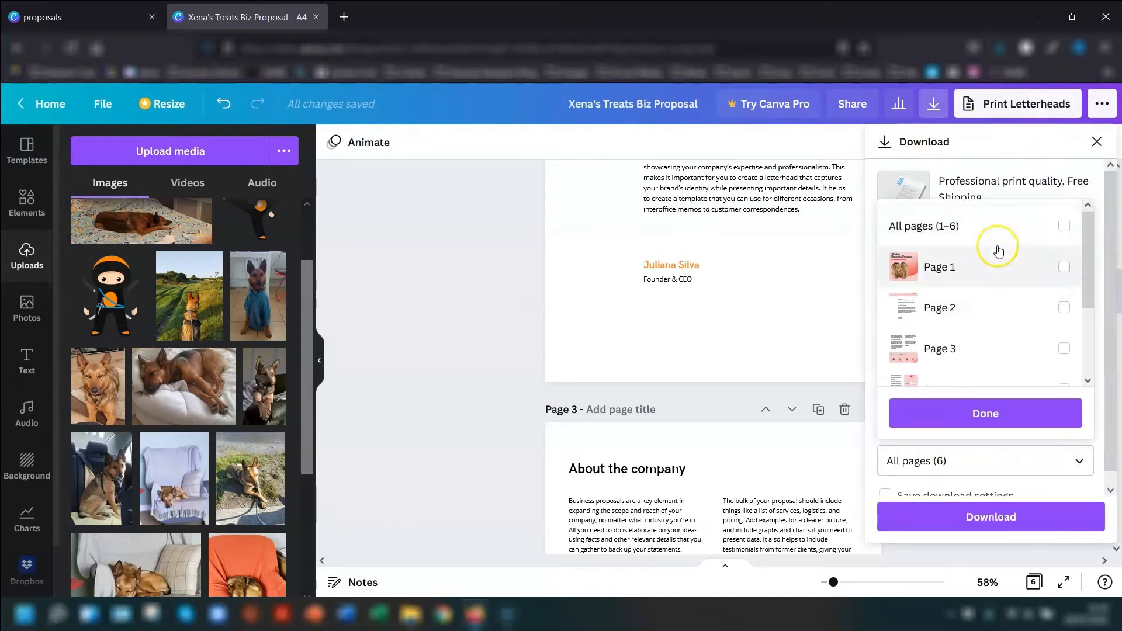
{"action": "left_click", "coordinate": [1064, 227]}
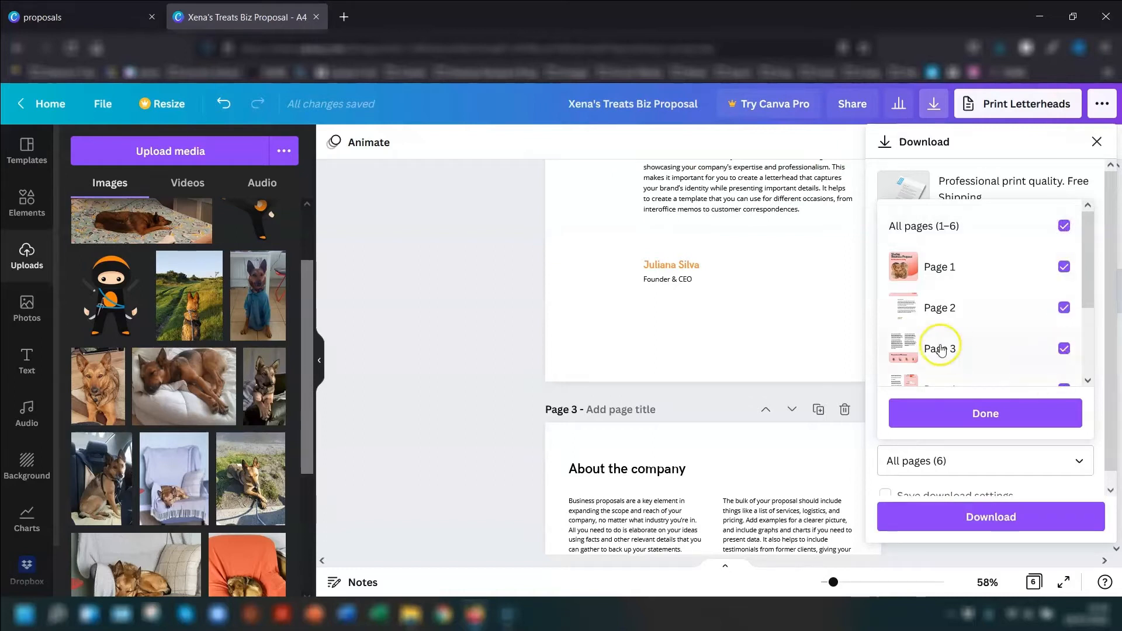
{"action": "left_click", "coordinate": [950, 425]}
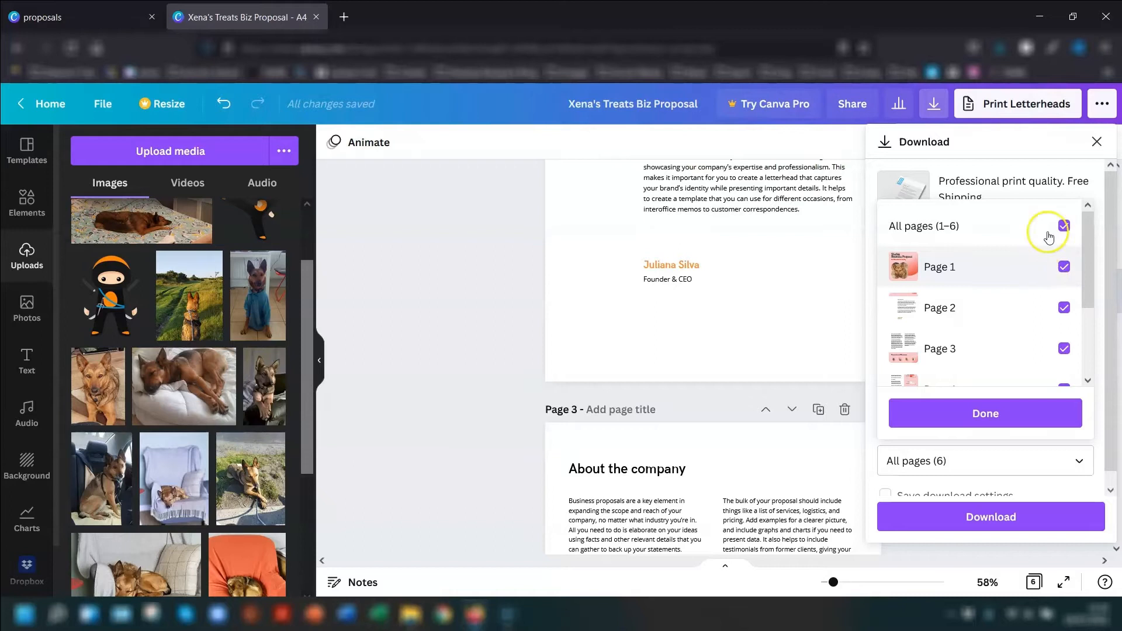
{"action": "left_click", "coordinate": [980, 416]}
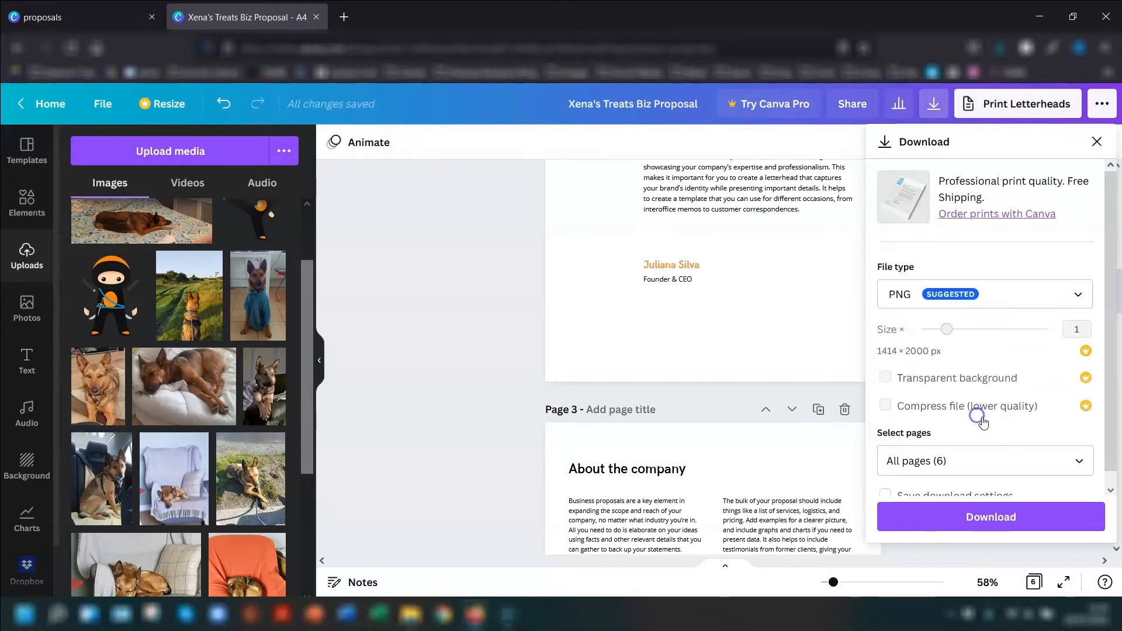
- Set the download file type to PDF Standard and download the proposal
{"action": "left_click", "coordinate": [1028, 297]}
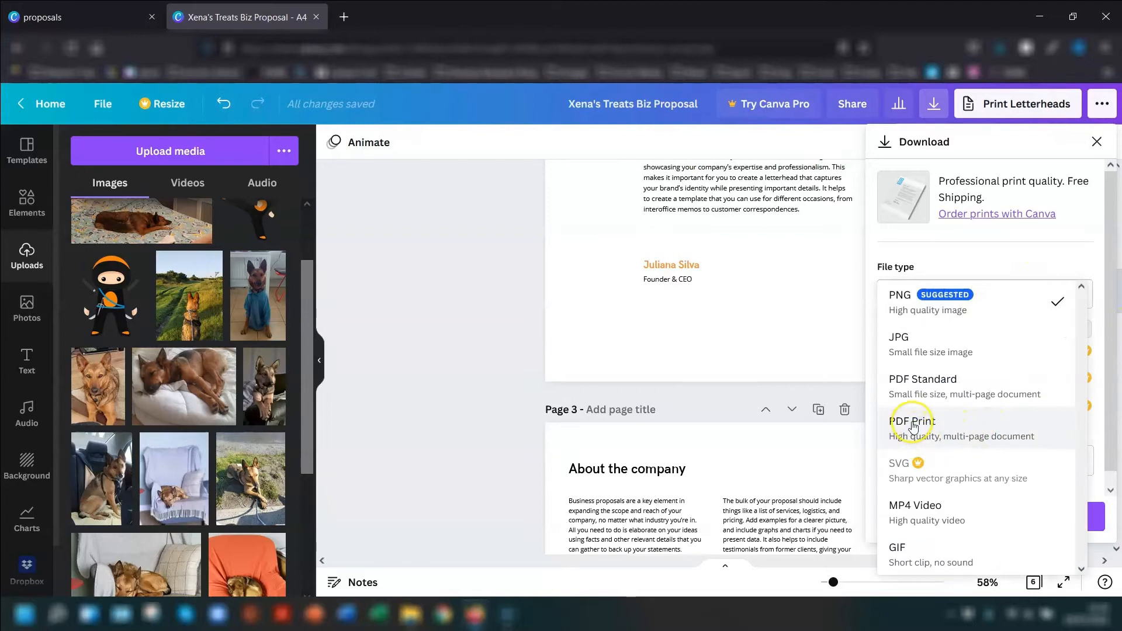
{"action": "left_click", "coordinate": [913, 384]}
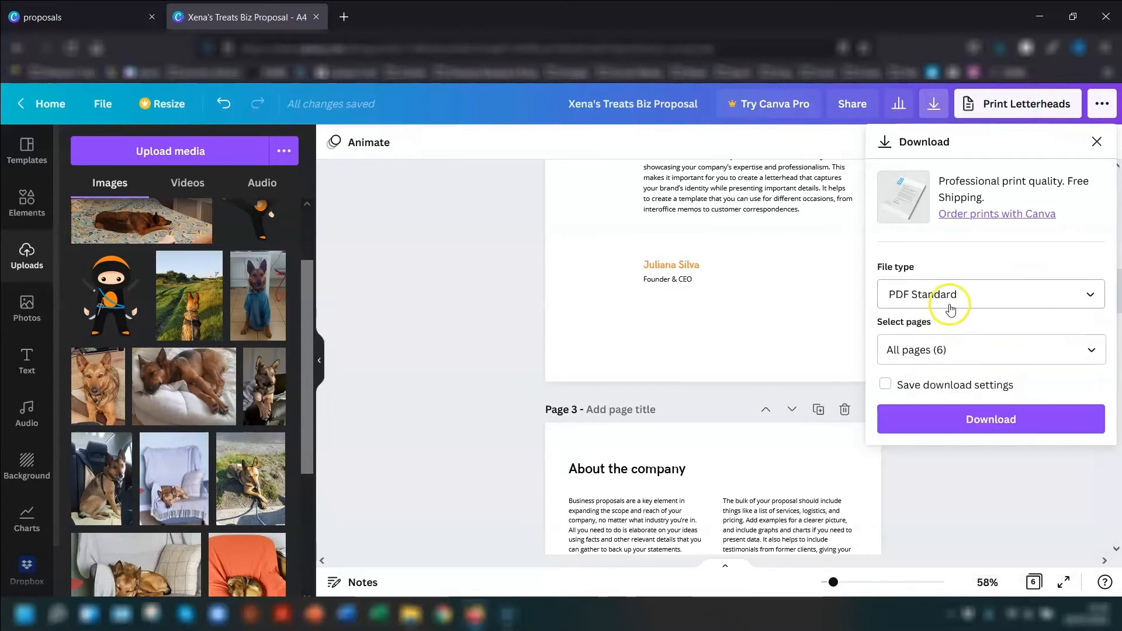
{"action": "left_click", "coordinate": [950, 291]}
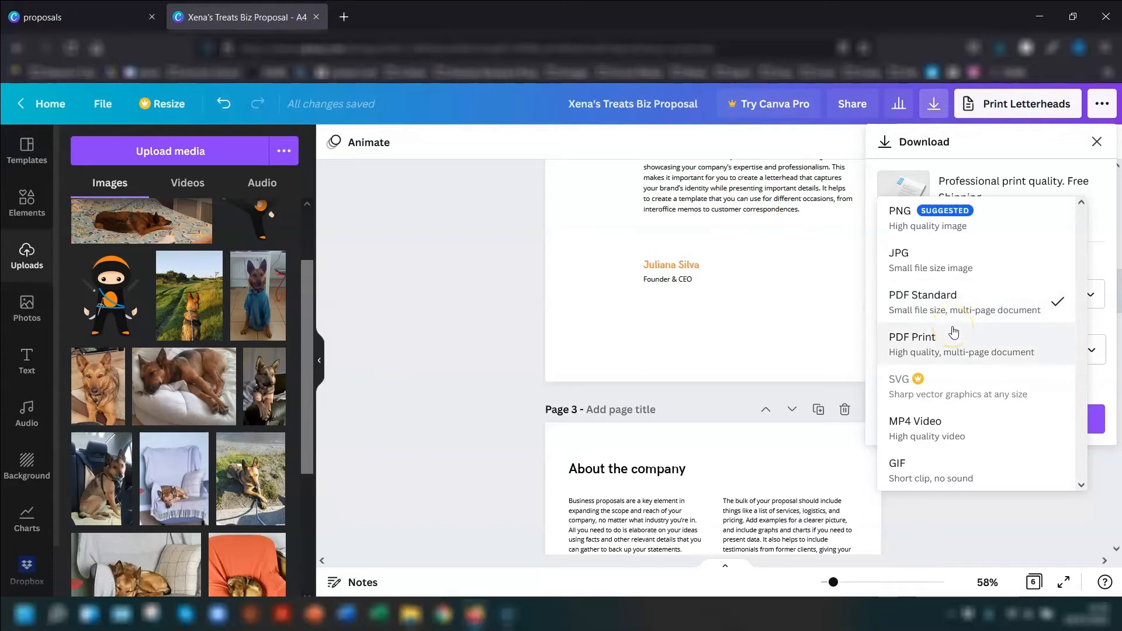
{"action": "left_click", "coordinate": [897, 345]}
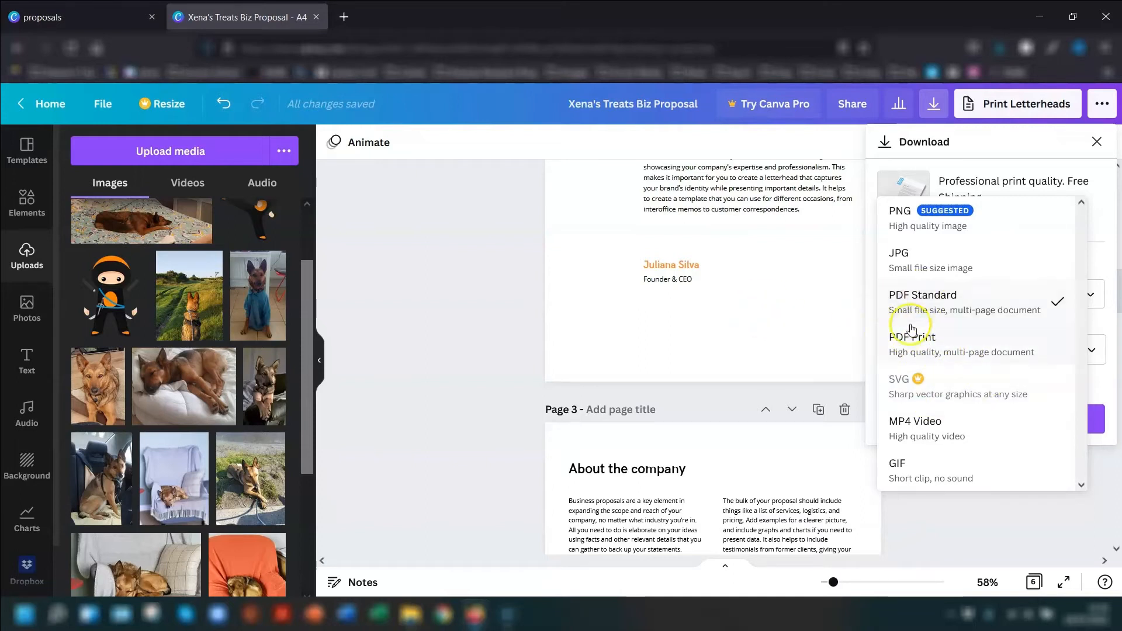
{"action": "left_click", "coordinate": [941, 299]}
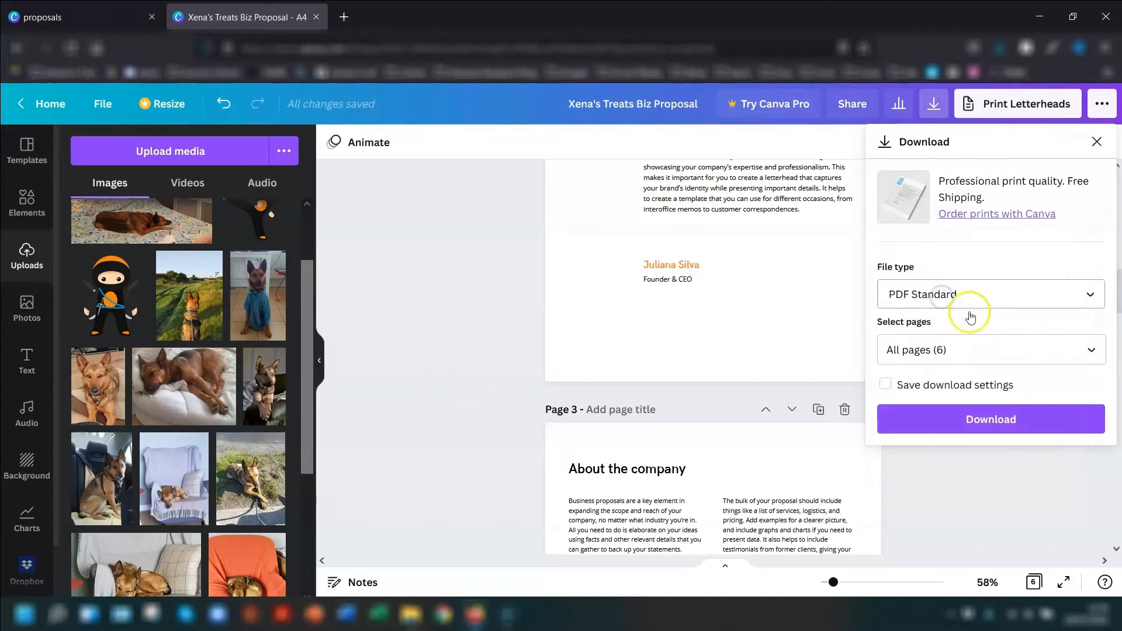
{"action": "left_click", "coordinate": [986, 421]}
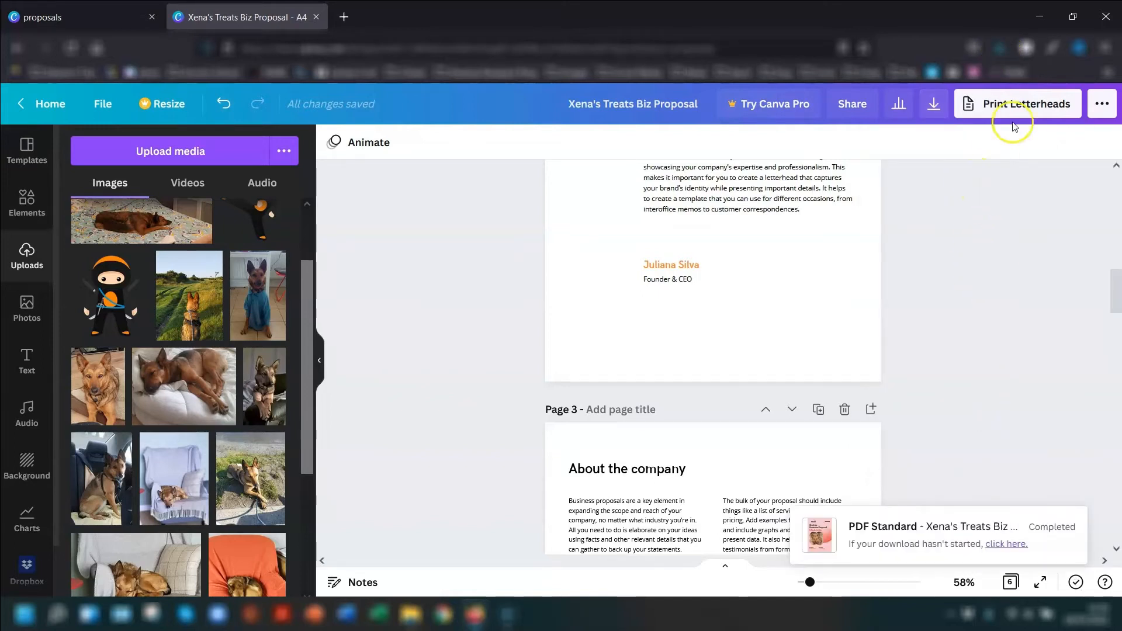
- Open the downloaded proposal PDF in Adobe Acrobat, fit one full page in view and examine its pages
{"action": "left_click", "coordinate": [999, 46]}
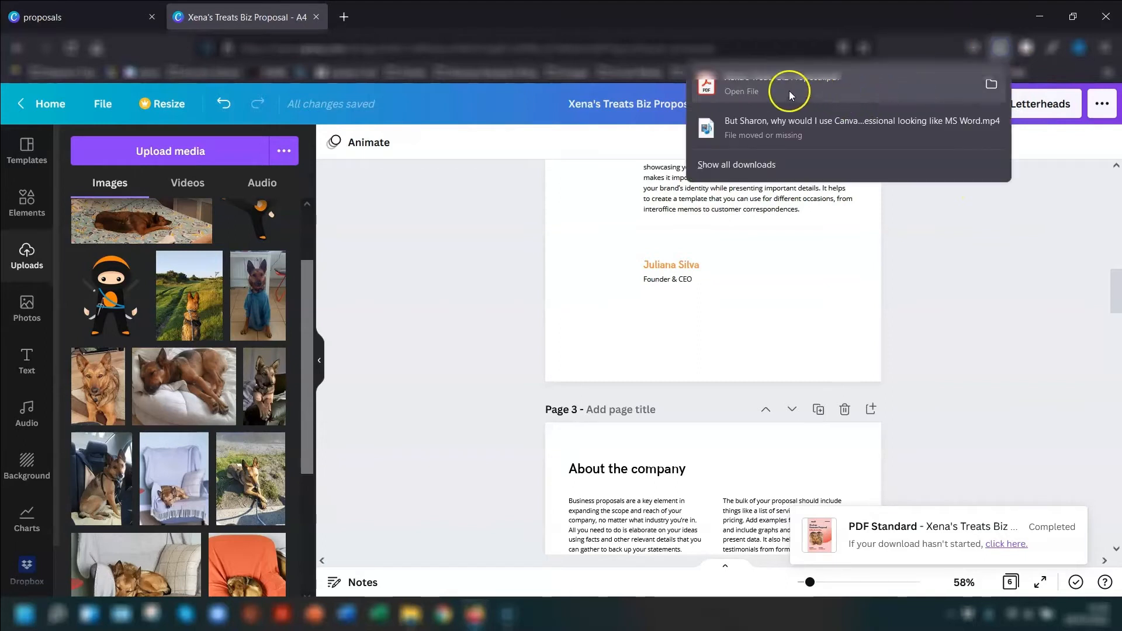
{"action": "left_click", "coordinate": [790, 95]}
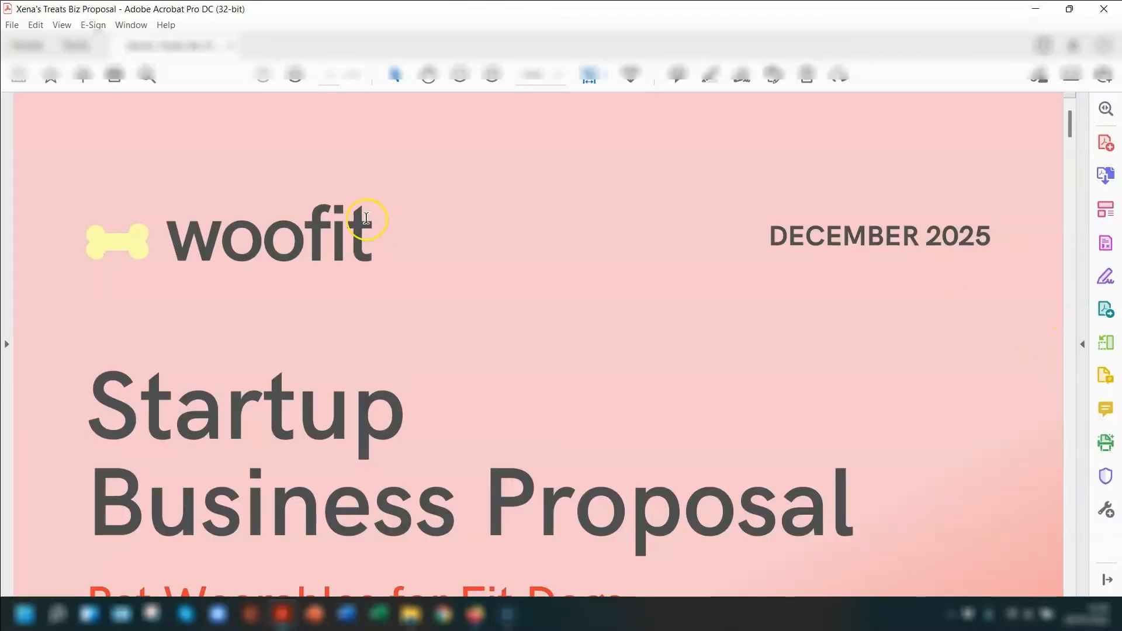
{"action": "left_click", "coordinate": [598, 75]}
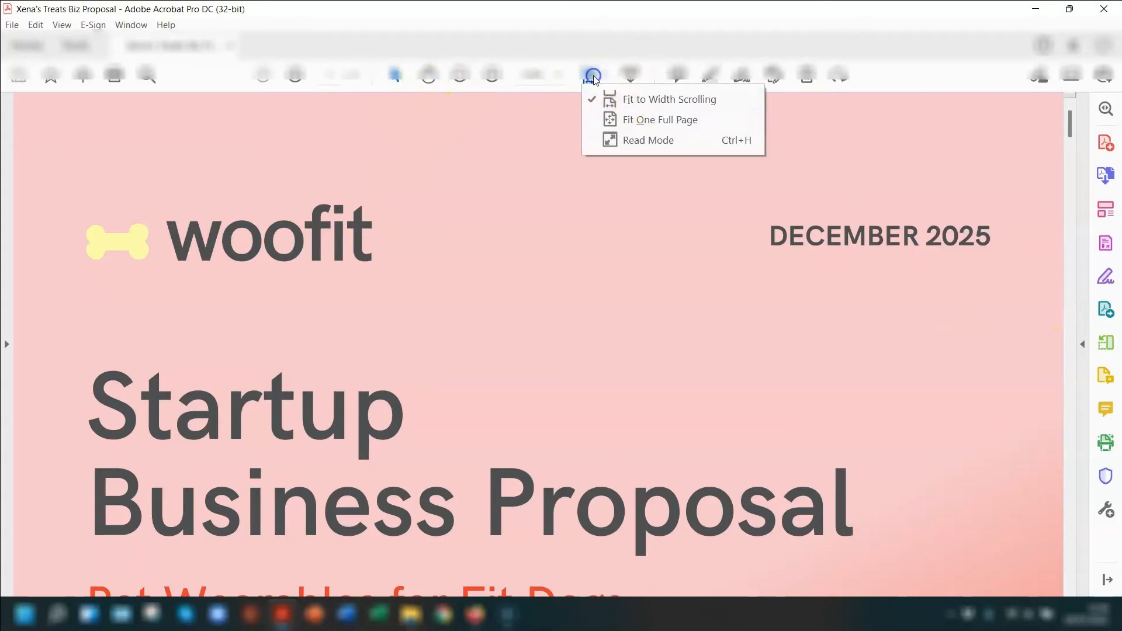
{"action": "left_click", "coordinate": [629, 123]}
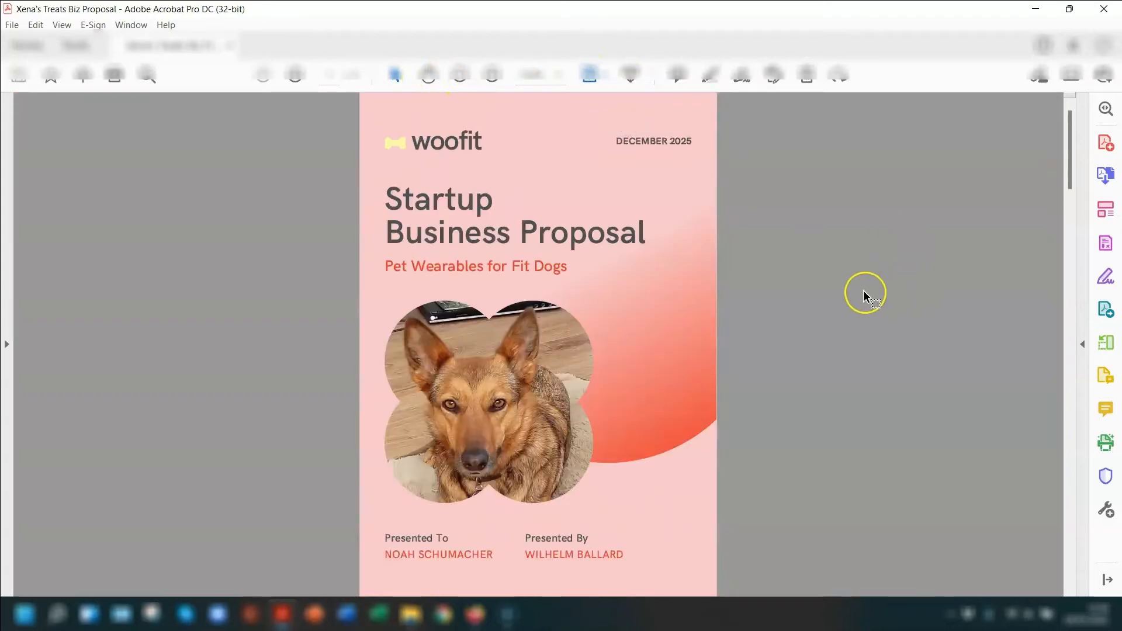
{"action": "scroll", "coordinate": [864, 290], "scroll_direction": "down", "scroll_amount": 2}
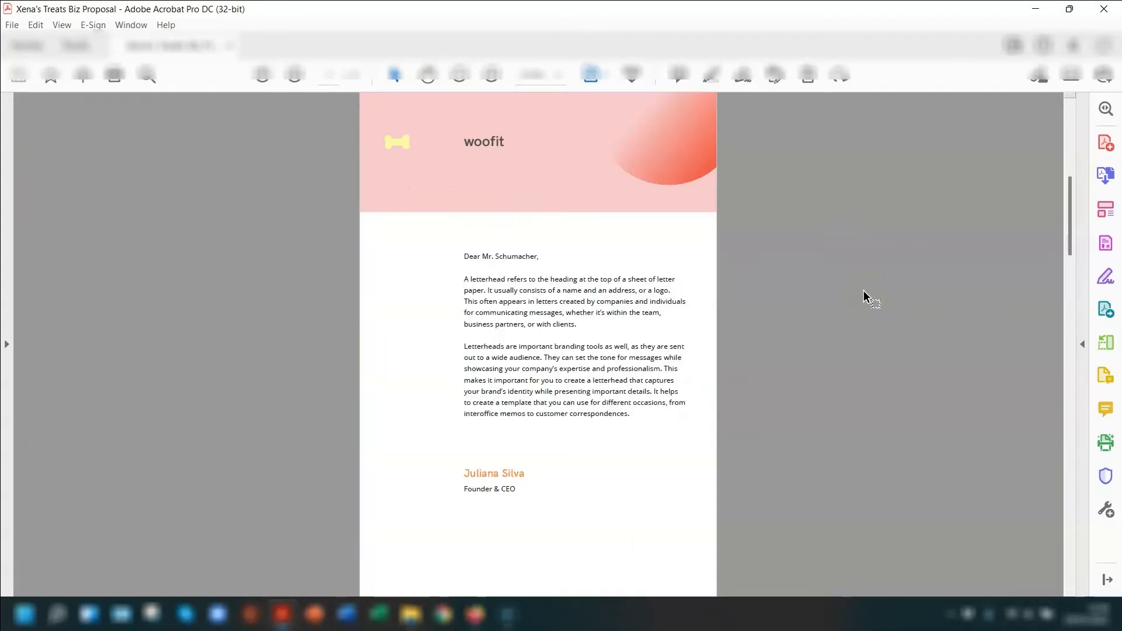
{"action": "scroll", "coordinate": [863, 290], "scroll_direction": "down", "scroll_amount": 8}
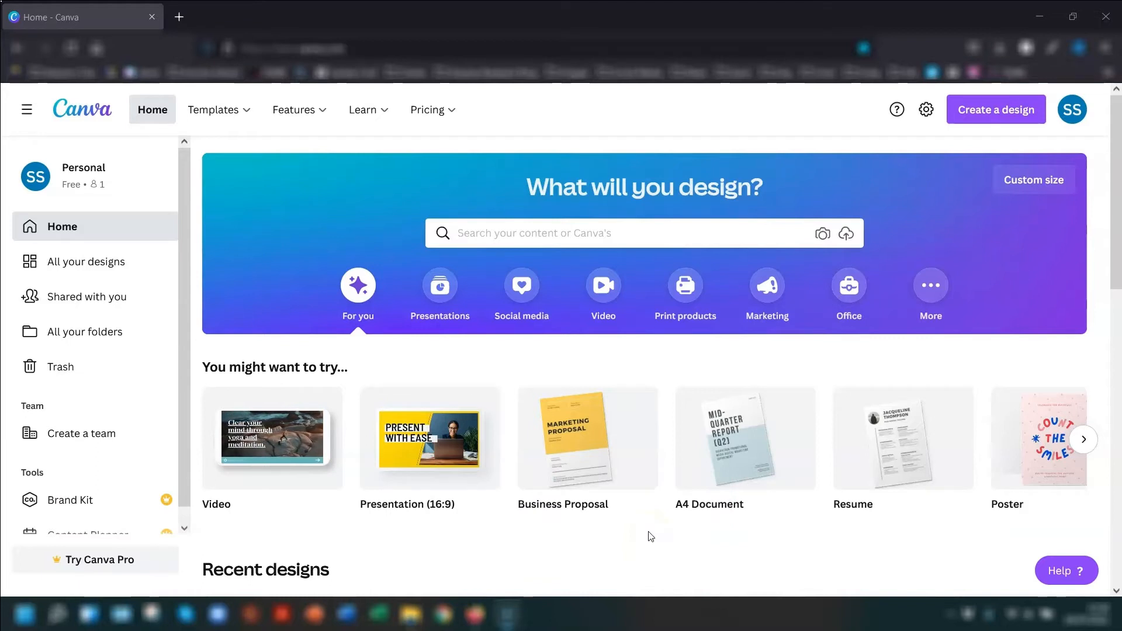
- On the Canva home page, search the templates for letterhead
{"action": "left_click", "coordinate": [620, 518]}
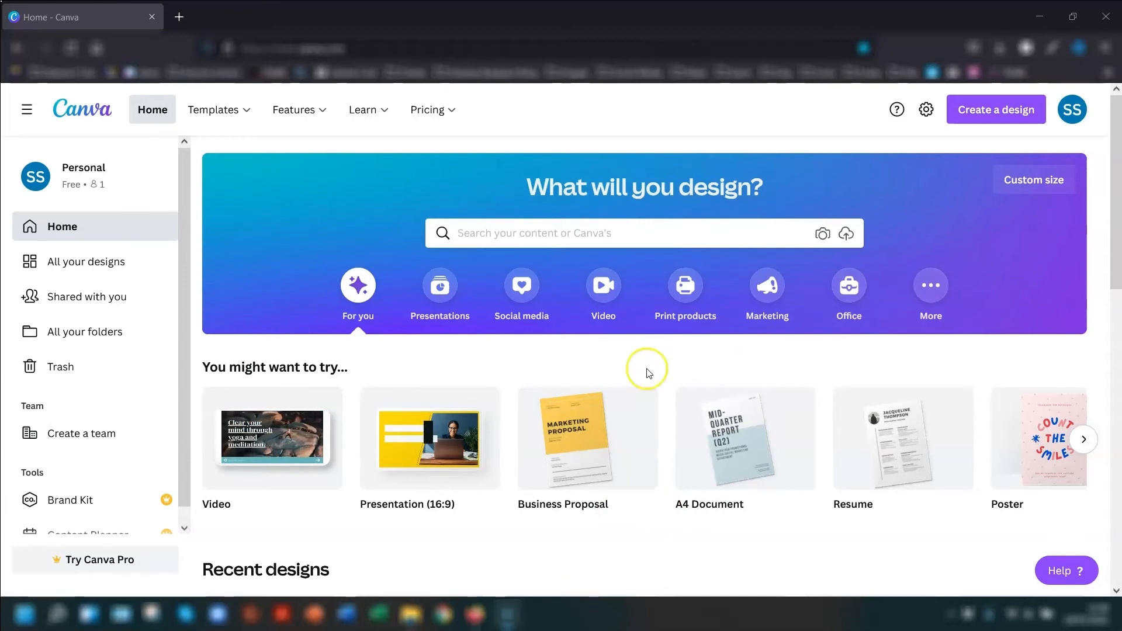
{"action": "left_click", "coordinate": [494, 235]}
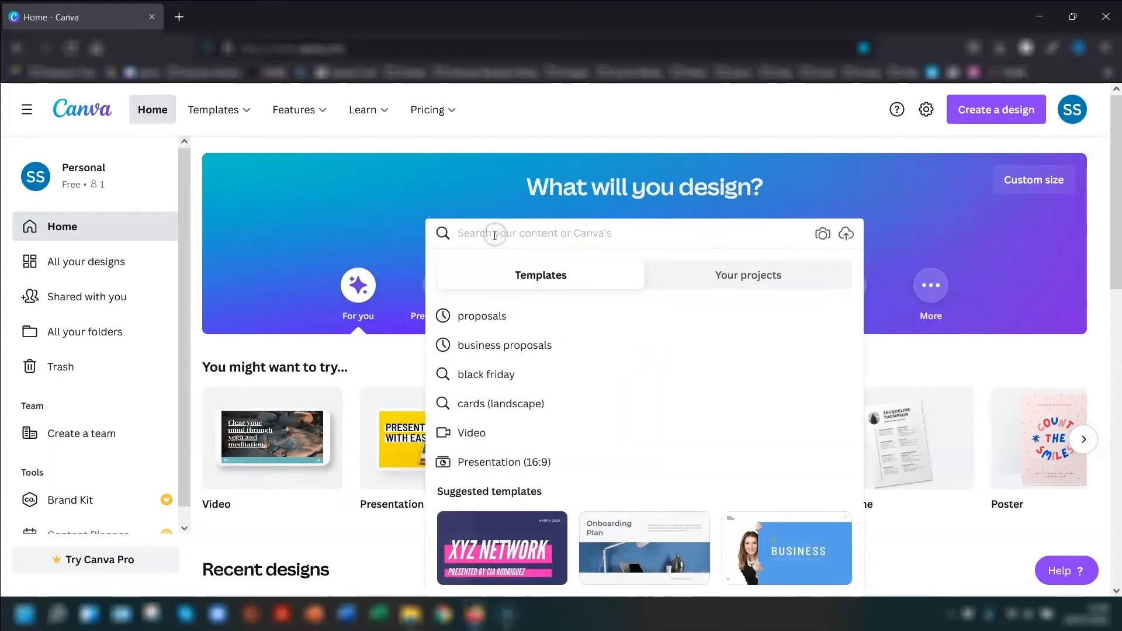
{"action": "type", "text": "letter"}
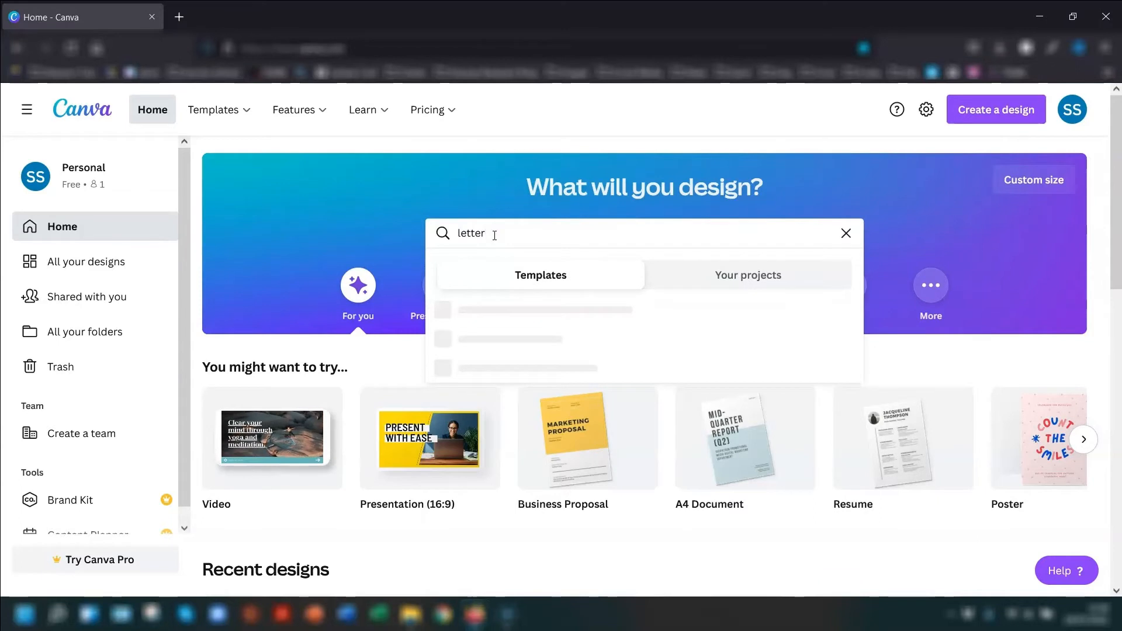
{"action": "type", "text": "head"}
{"action": "key", "text": "Return"}
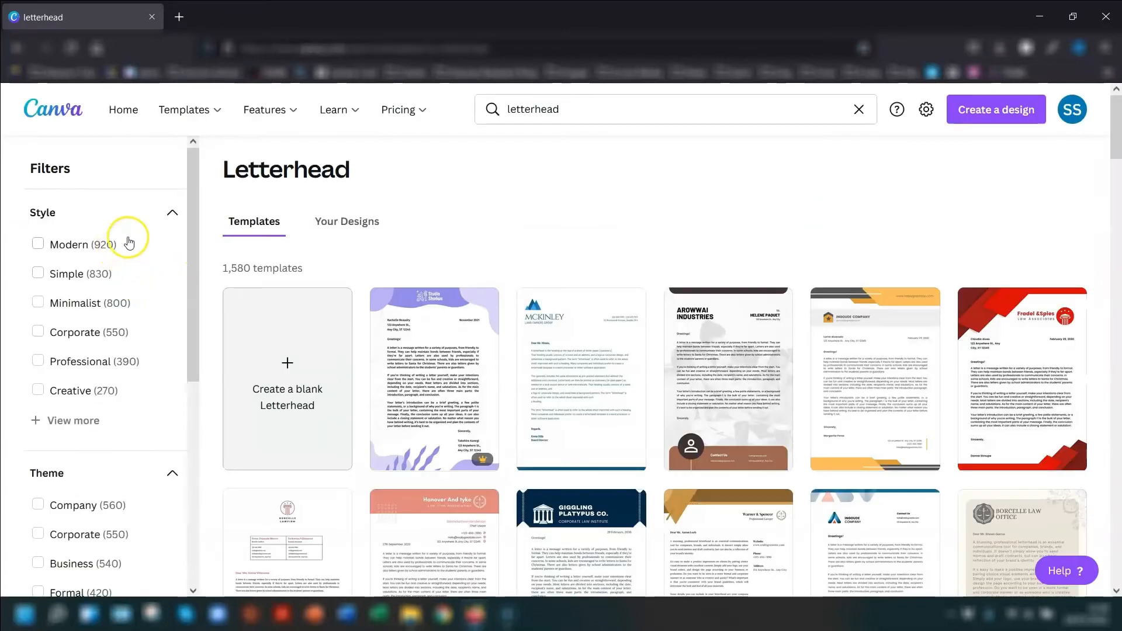
- Limit the letterhead results to free templates and browse the designs
{"action": "scroll", "coordinate": [130, 238], "scroll_direction": "down", "scroll_amount": 6}
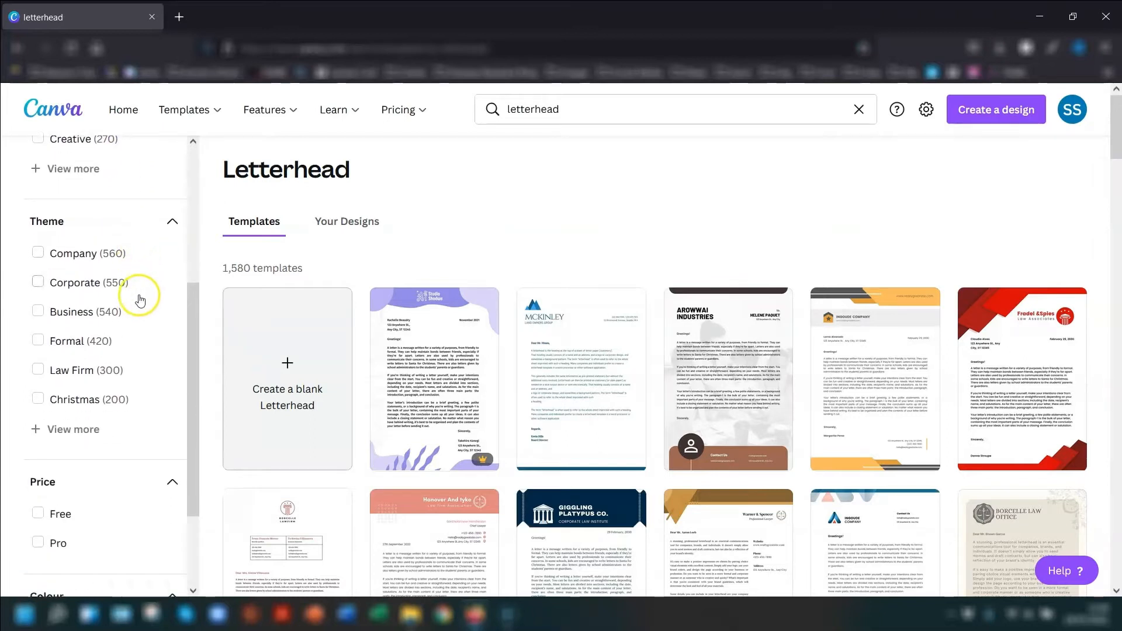
{"action": "left_click", "coordinate": [38, 388]}
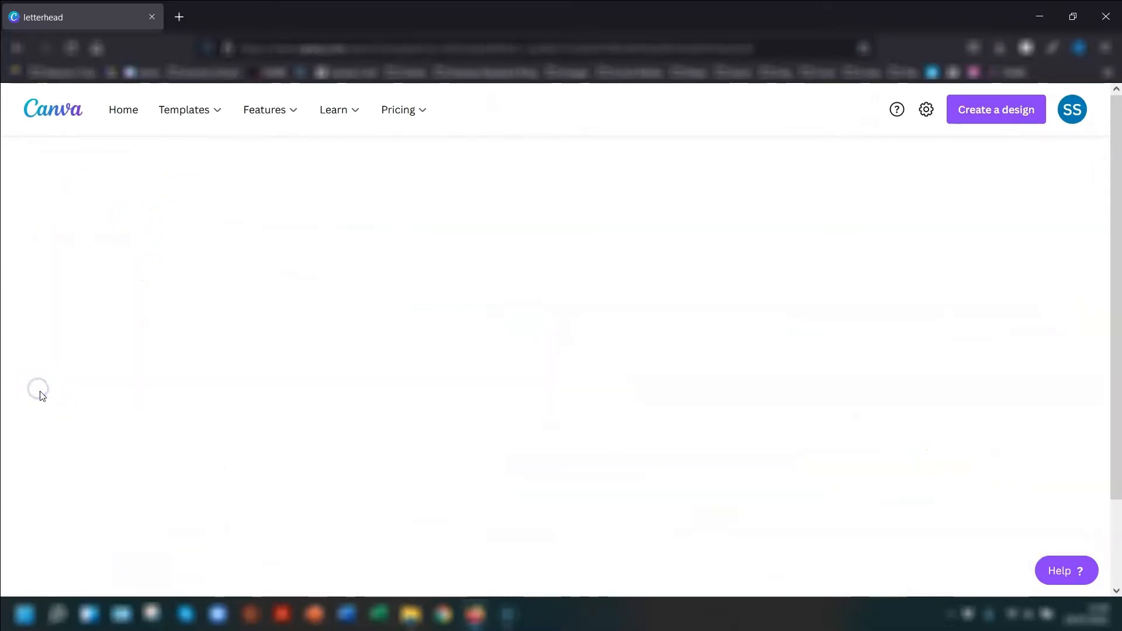
{"action": "scroll", "coordinate": [1104, 205], "scroll_direction": "down", "scroll_amount": 5}
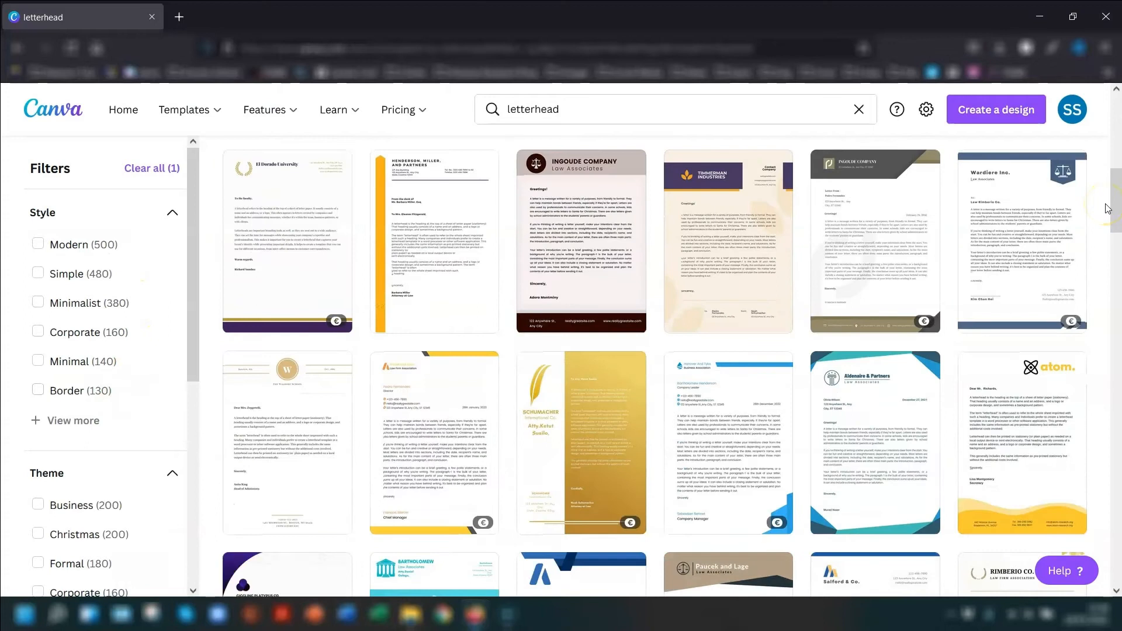
- Open the free Green and White Education Letterhead from the Education-themed results and rename the design "Sharon's Tutorials"
{"action": "scroll", "coordinate": [1105, 208], "scroll_direction": "down", "scroll_amount": 4}
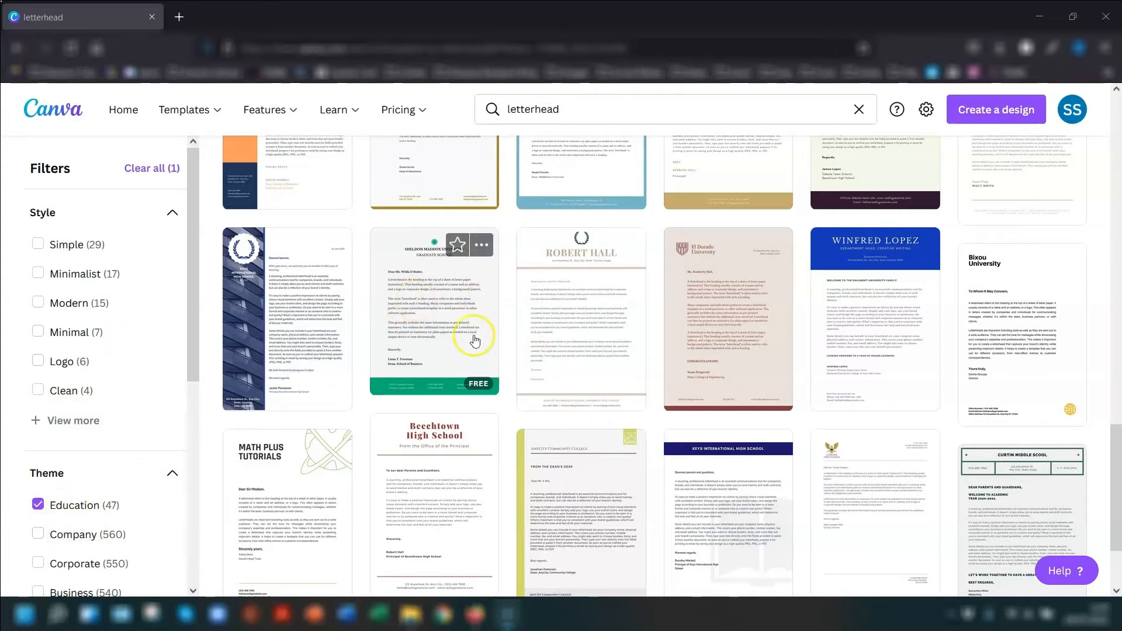
{"action": "left_click", "coordinate": [431, 308]}
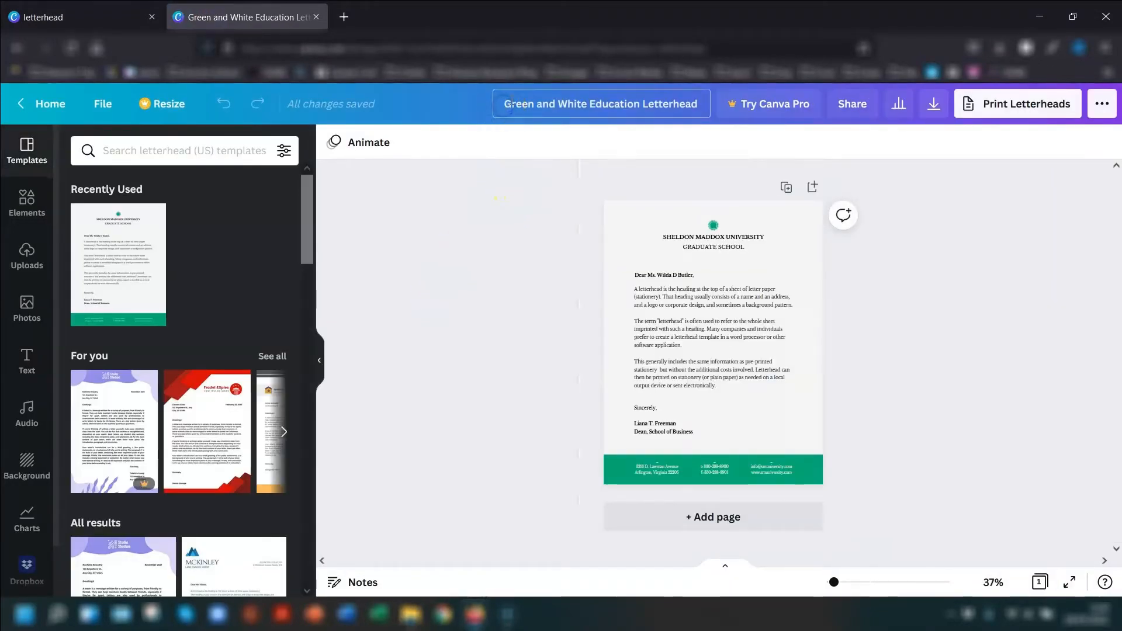
{"action": "key", "text": "ctrl+a"}
{"action": "type", "text": "Sharon's Tutorials"}
- Change the letterhead's page background to white
{"action": "left_click", "coordinate": [834, 591]}
{"action": "left_click_drag", "start_coordinate": [834, 584], "coordinate": [843, 585]}
{"action": "scroll", "coordinate": [1015, 267], "scroll_direction": "up", "scroll_amount": 2}
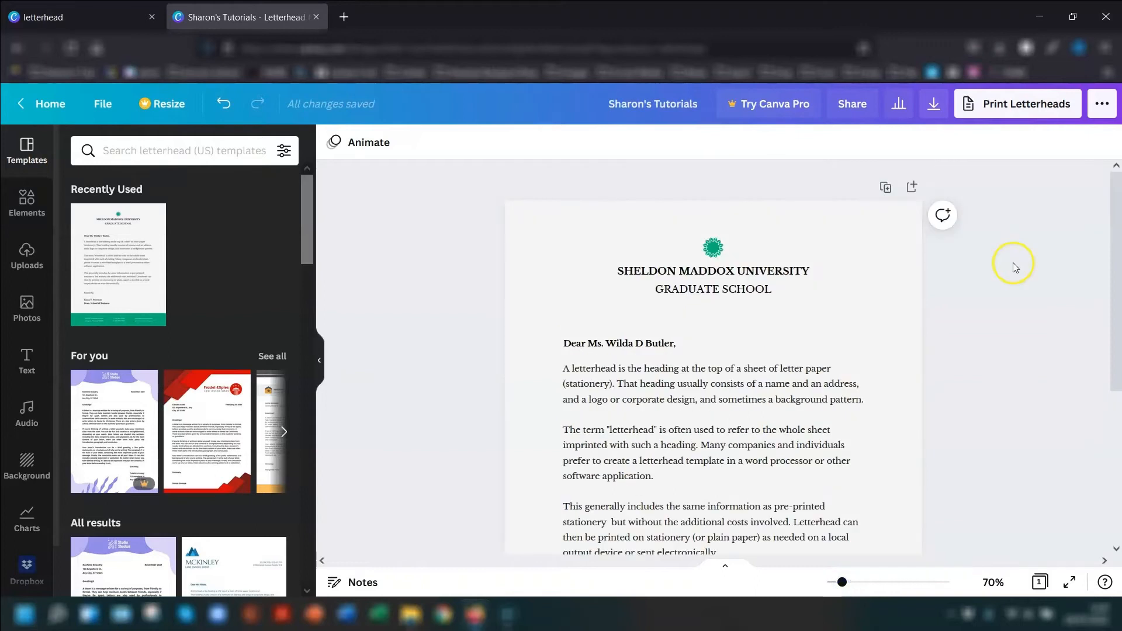
{"action": "left_click", "coordinate": [887, 233]}
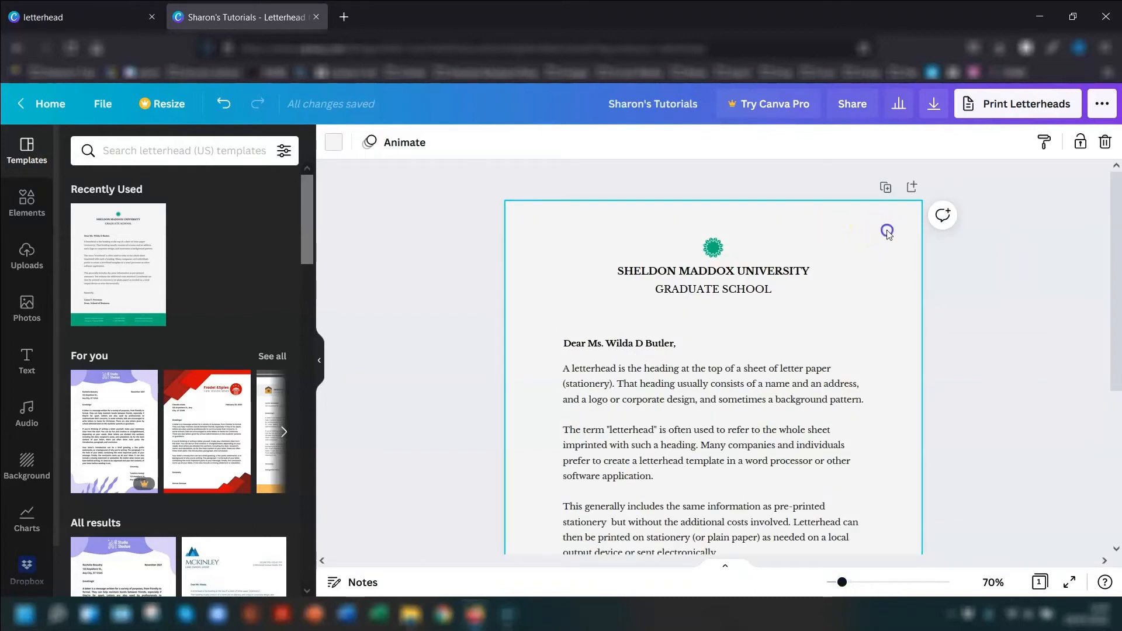
{"action": "left_click", "coordinate": [331, 147]}
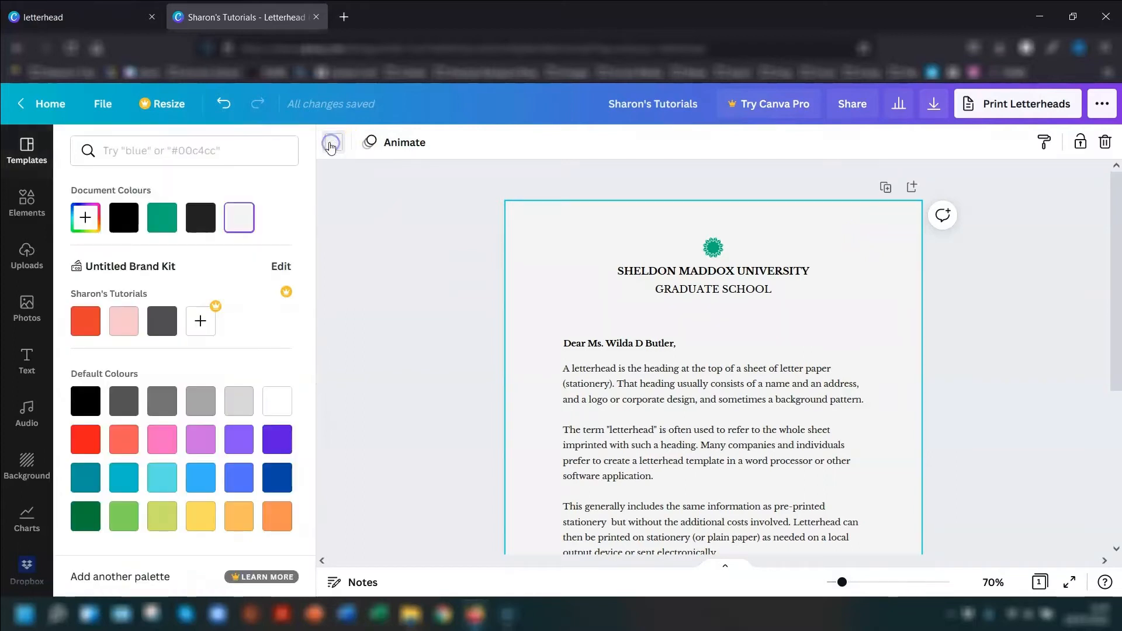
{"action": "left_click", "coordinate": [271, 403]}
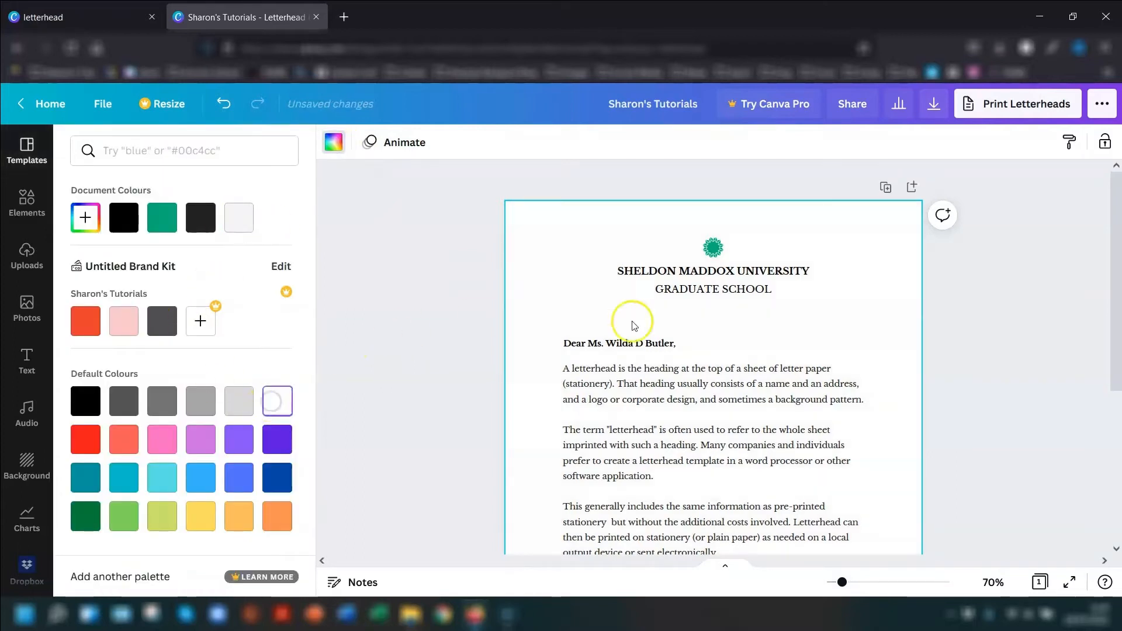
{"action": "left_click", "coordinate": [1002, 302]}
- Delete the green emblem above the university heading
{"action": "left_click", "coordinate": [716, 249]}
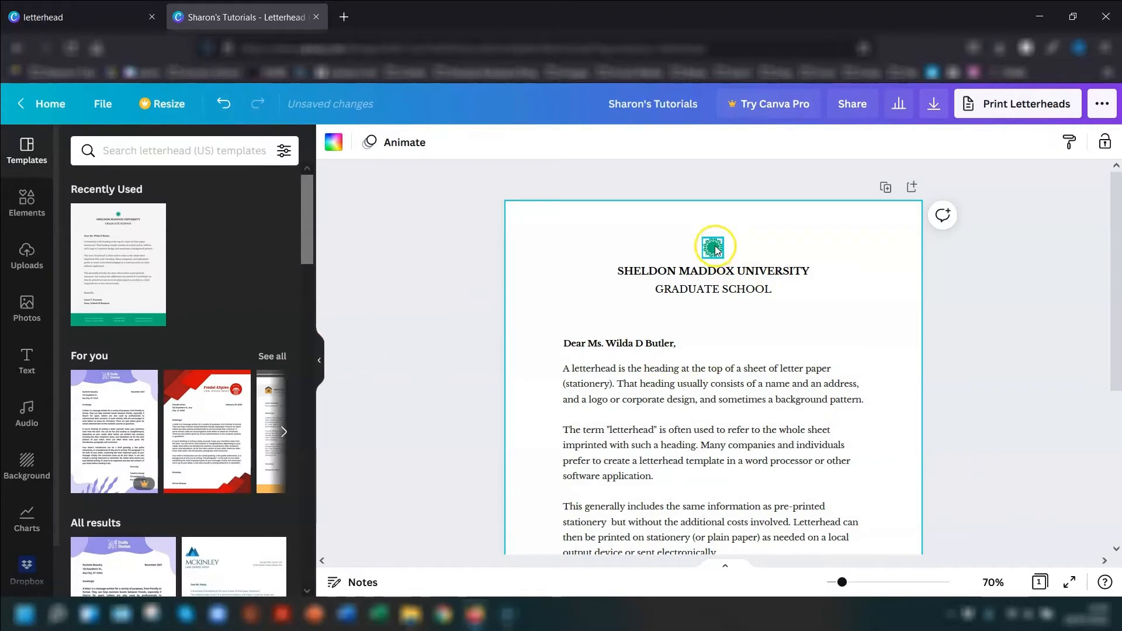
{"action": "left_click", "coordinate": [884, 258]}
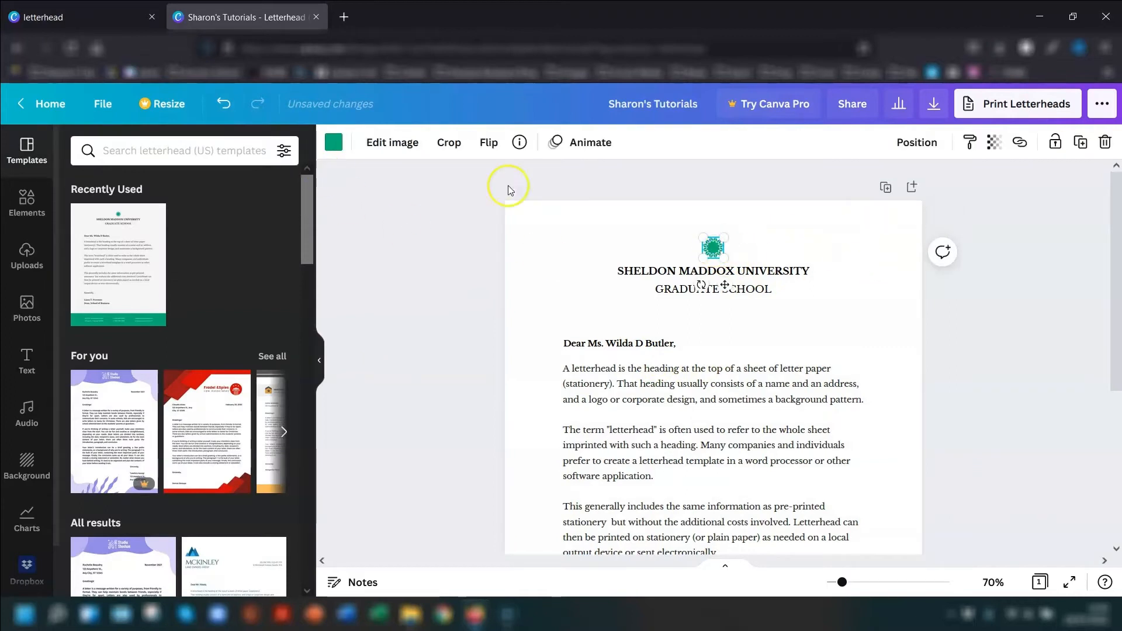
{"action": "key", "text": "Delete"}
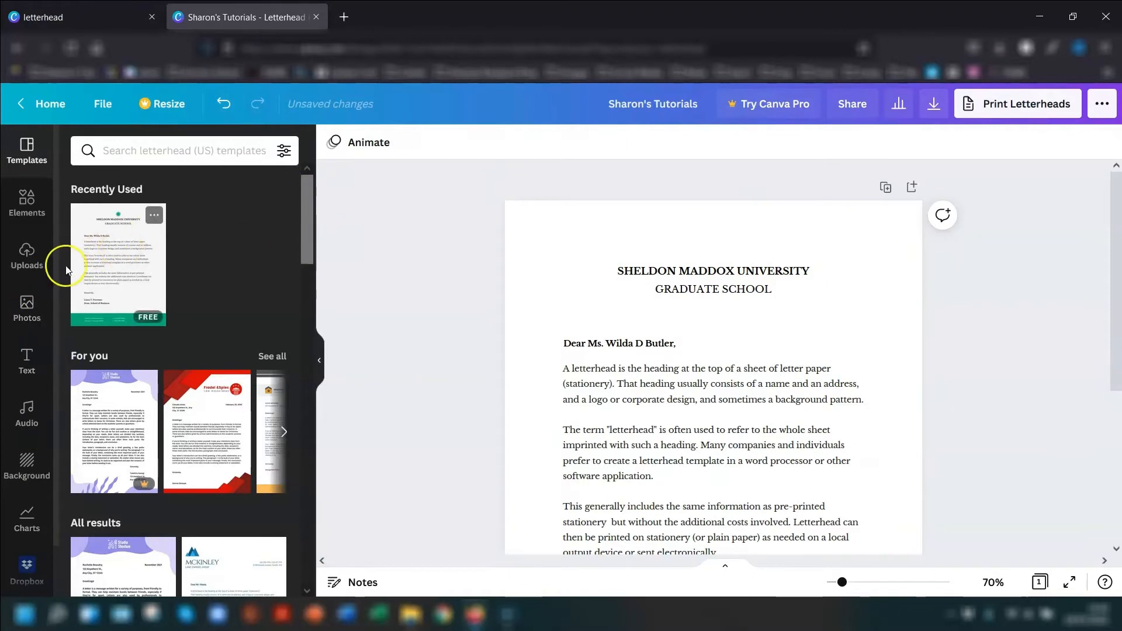
- Insert the uploaded blue ninja image, shrink it to a small logo and place it above the university heading
{"action": "left_click", "coordinate": [32, 266]}
{"action": "scroll", "coordinate": [217, 327], "scroll_direction": "down", "scroll_amount": 10}
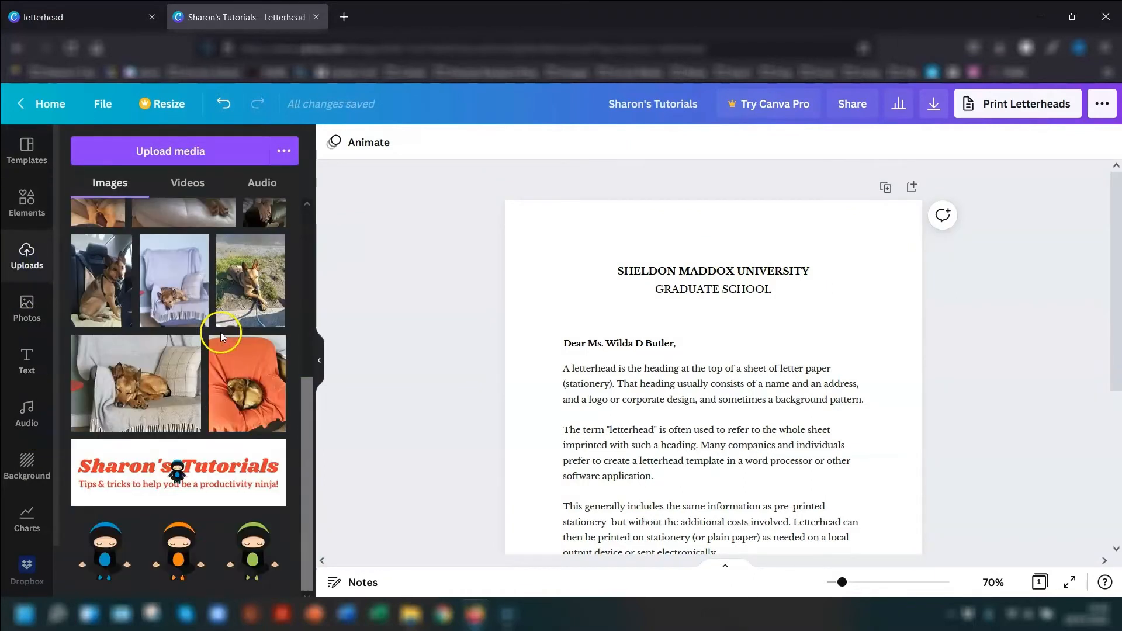
{"action": "left_click", "coordinate": [116, 555]}
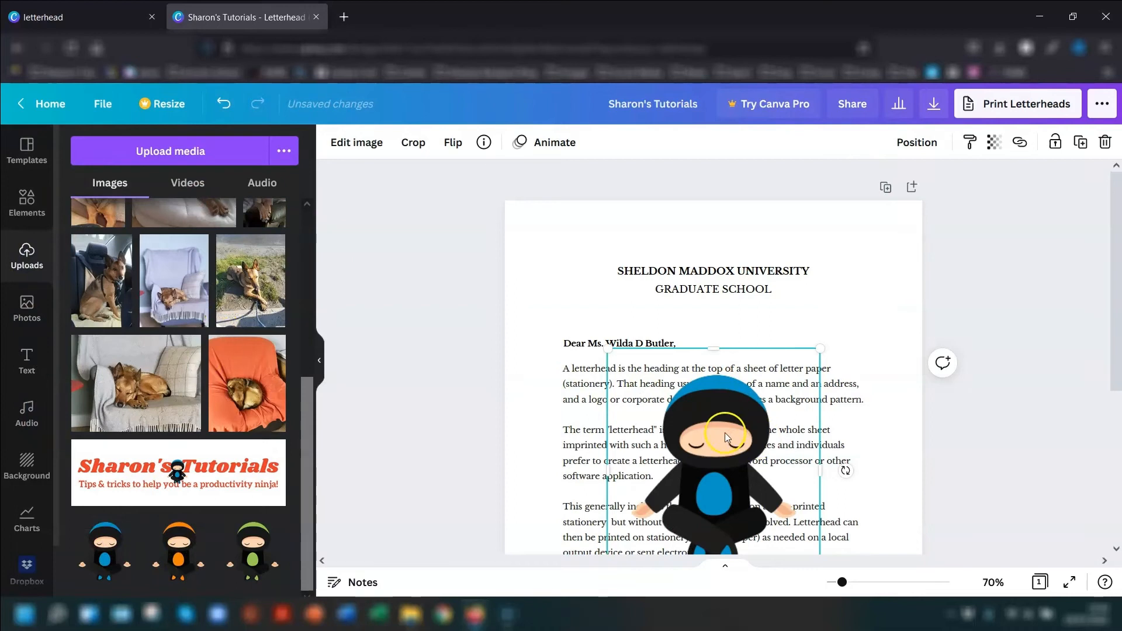
{"action": "left_click_drag", "start_coordinate": [820, 353], "coordinate": [703, 473]}
{"action": "left_click_drag", "start_coordinate": [664, 513], "coordinate": [713, 252]}
{"action": "left_click_drag", "start_coordinate": [763, 323], "coordinate": [713, 228]}
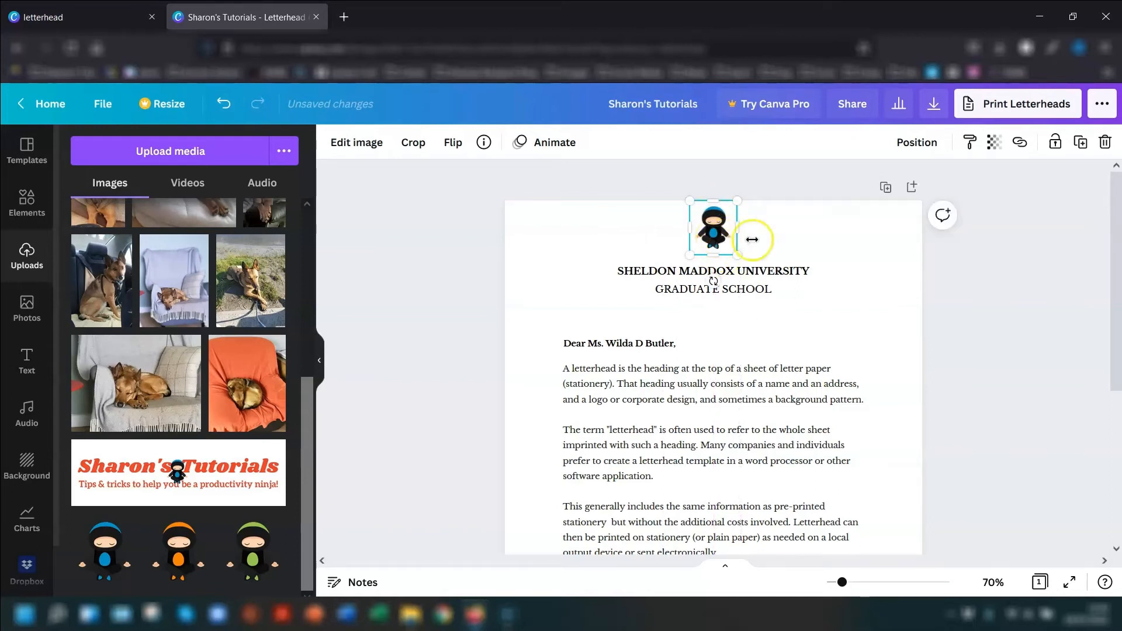
- Centre the ninja logo horizontally on the page and move it slightly down so it sits just above the heading
{"action": "left_click", "coordinate": [908, 146]}
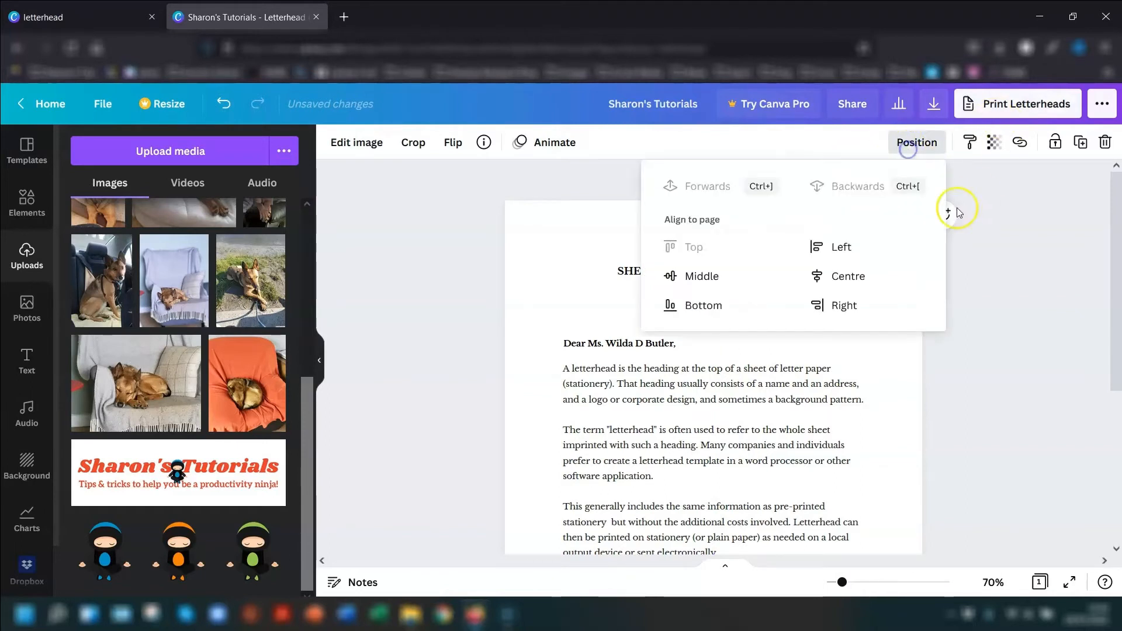
{"action": "left_click", "coordinate": [847, 276]}
{"action": "left_click", "coordinate": [967, 368]}
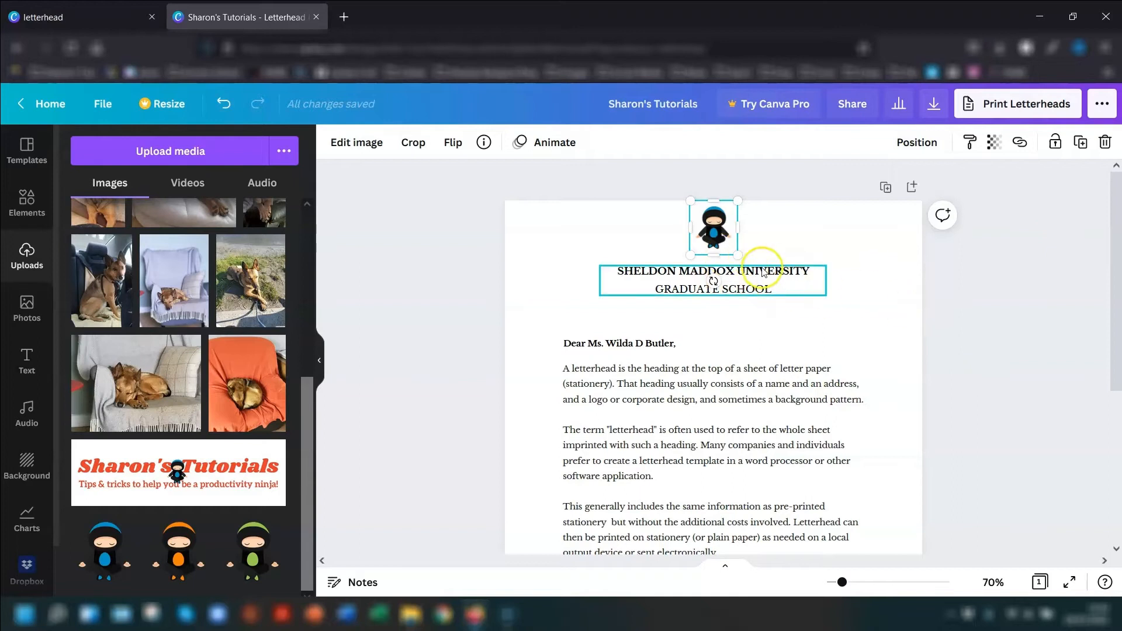
{"action": "scroll", "coordinate": [1075, 374], "scroll_direction": "down", "scroll_amount": 1}
{"action": "scroll", "coordinate": [1046, 274], "scroll_direction": "up", "scroll_amount": 1}
{"action": "left_click_drag", "start_coordinate": [713, 226], "coordinate": [753, 260]}
{"action": "left_click", "coordinate": [1002, 299]}
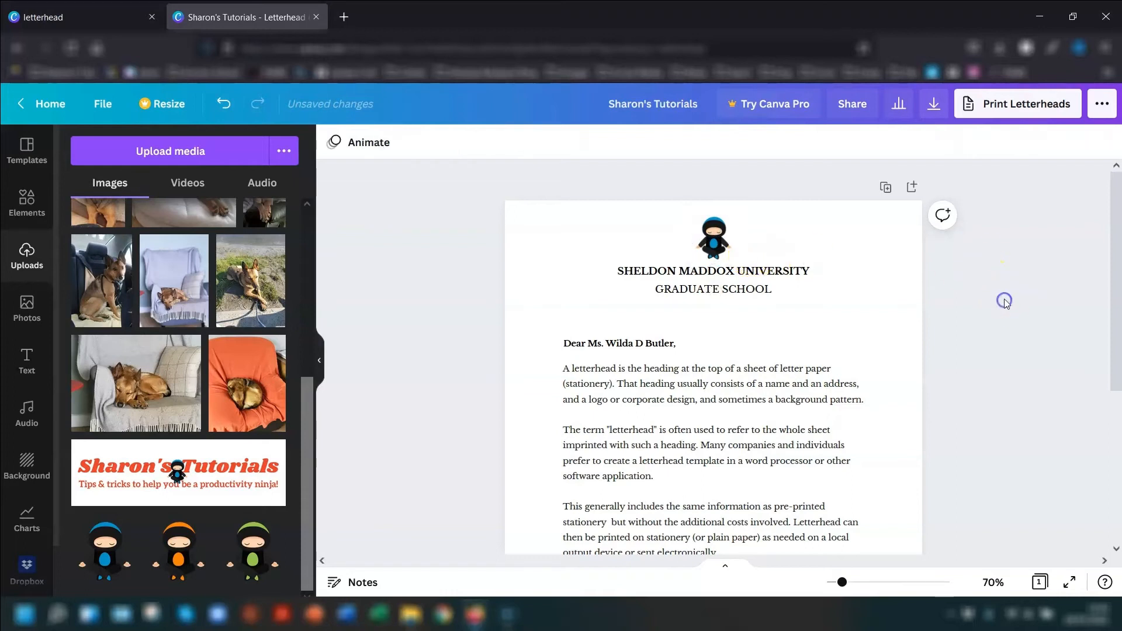
- Replace both lines of the university heading with "SHARON'S TUTORIALS"
{"action": "left_click", "coordinate": [723, 282]}
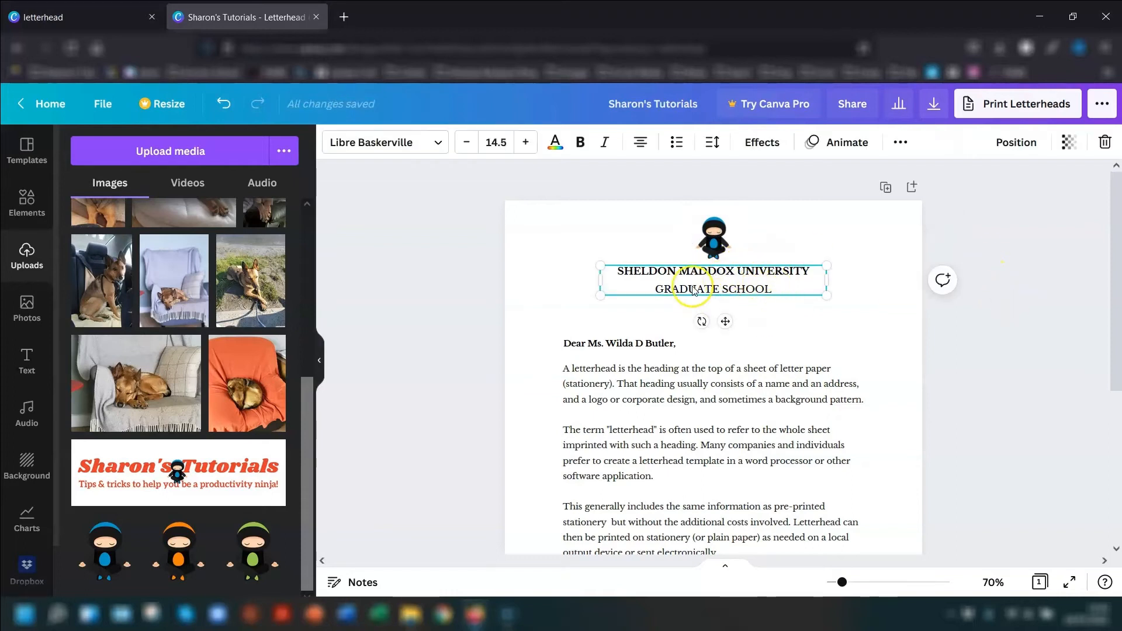
{"action": "left_click", "coordinate": [787, 289]}
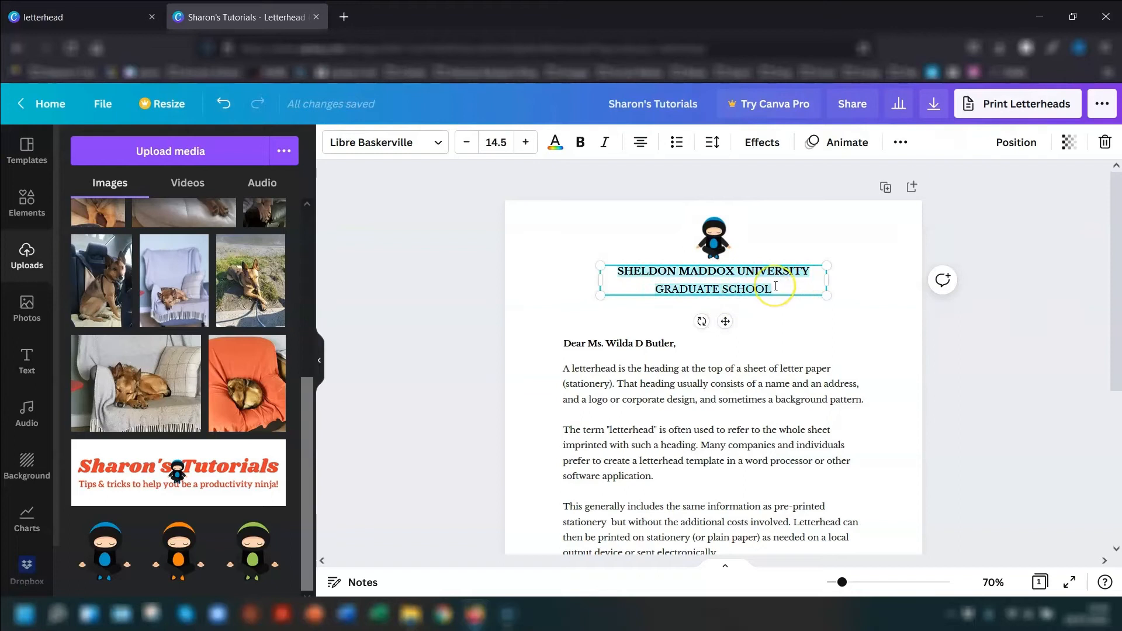
{"action": "type", "text": "SHARON'S TUTORIALS"}
{"action": "left_click", "coordinate": [1036, 279]}
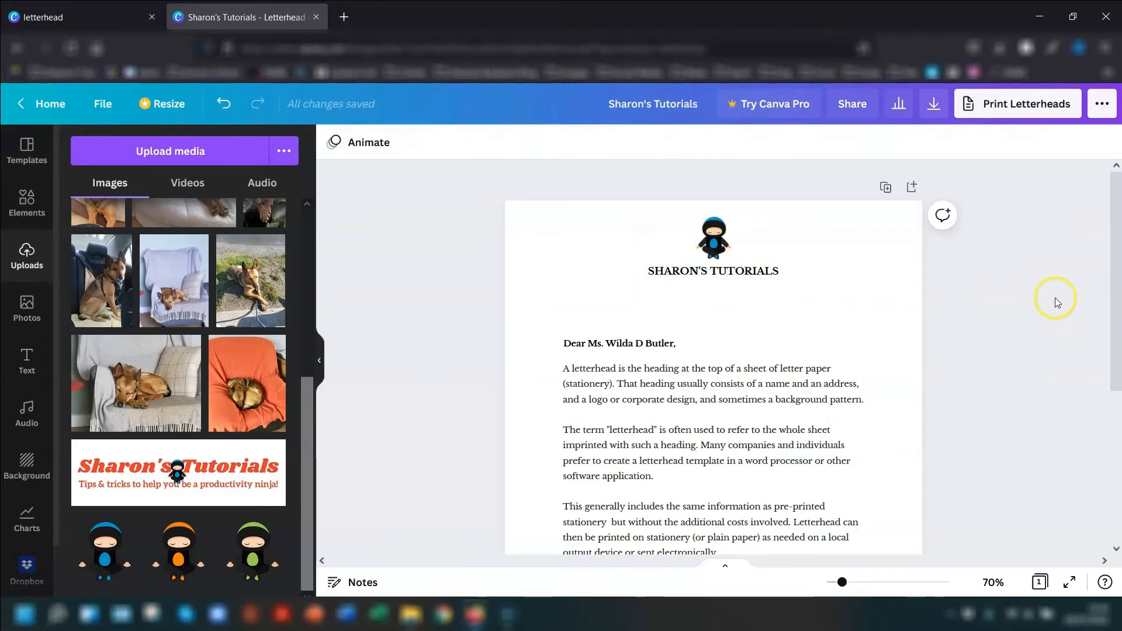
- Recolour the green footer band with the brand kit's orange-red, #e83e2d
{"action": "scroll", "coordinate": [1054, 297], "scroll_direction": "down", "scroll_amount": 5}
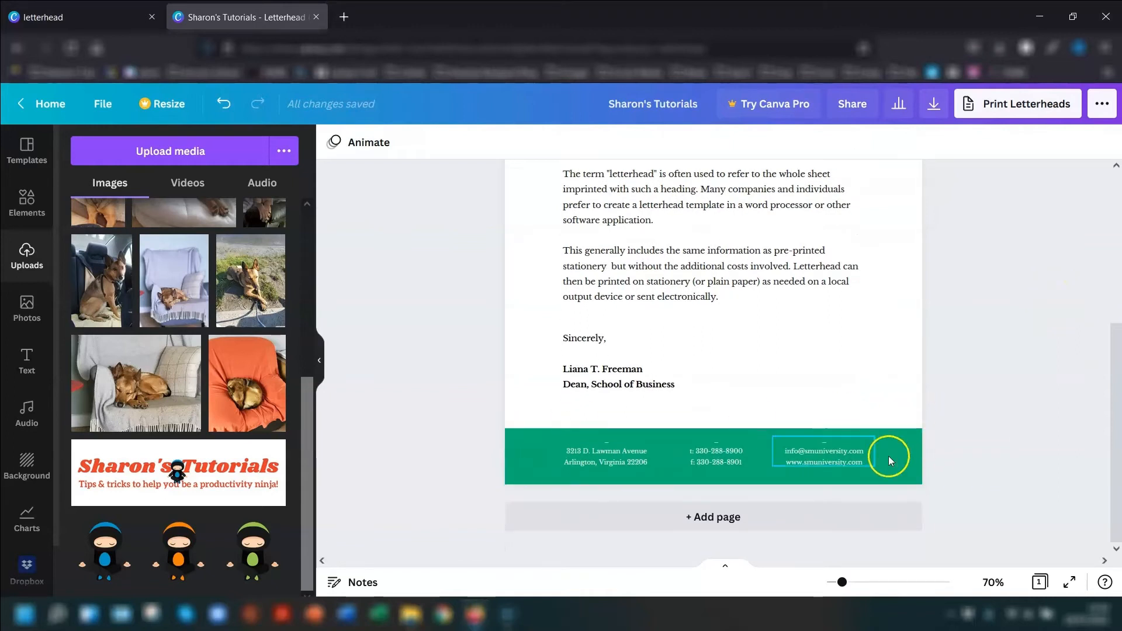
{"action": "left_click", "coordinate": [523, 448]}
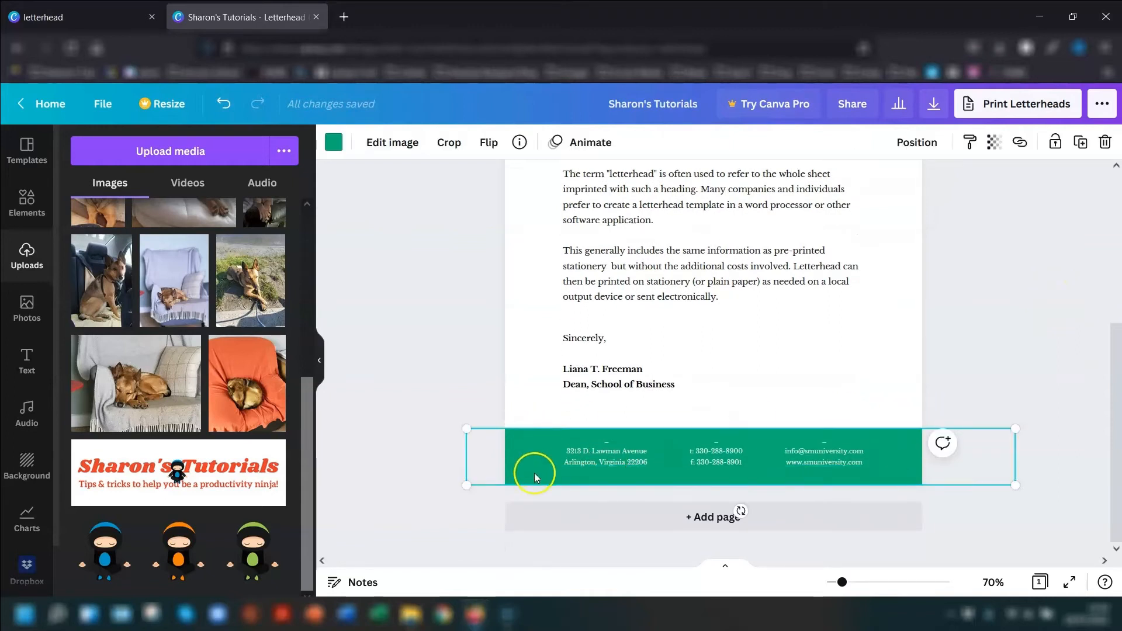
{"action": "left_click", "coordinate": [333, 142]}
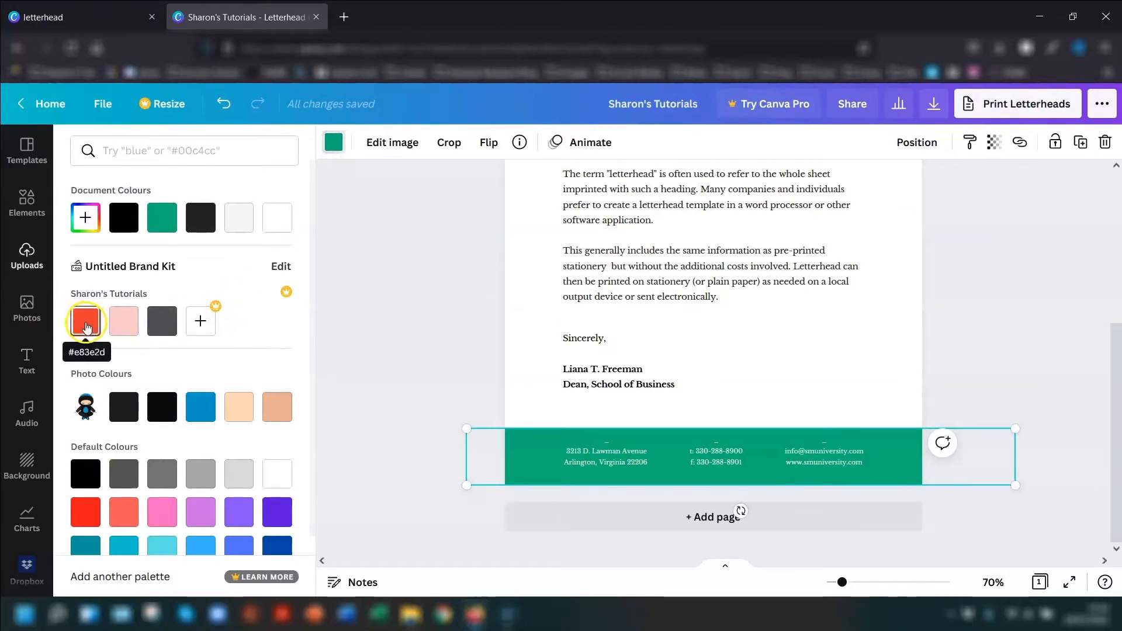
{"action": "left_click", "coordinate": [86, 321]}
{"action": "left_click", "coordinate": [1026, 354]}
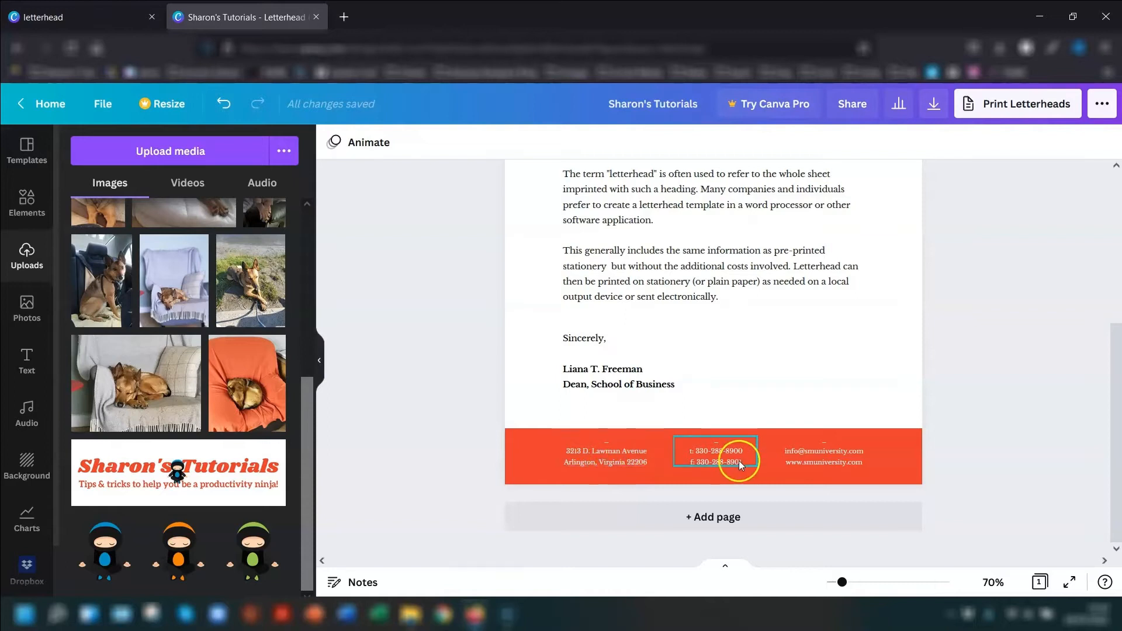
- Delete the dash line above the footer address and move the address text slightly down within the band
{"action": "scroll", "coordinate": [515, 444], "scroll_direction": "up", "scroll_amount": 3}
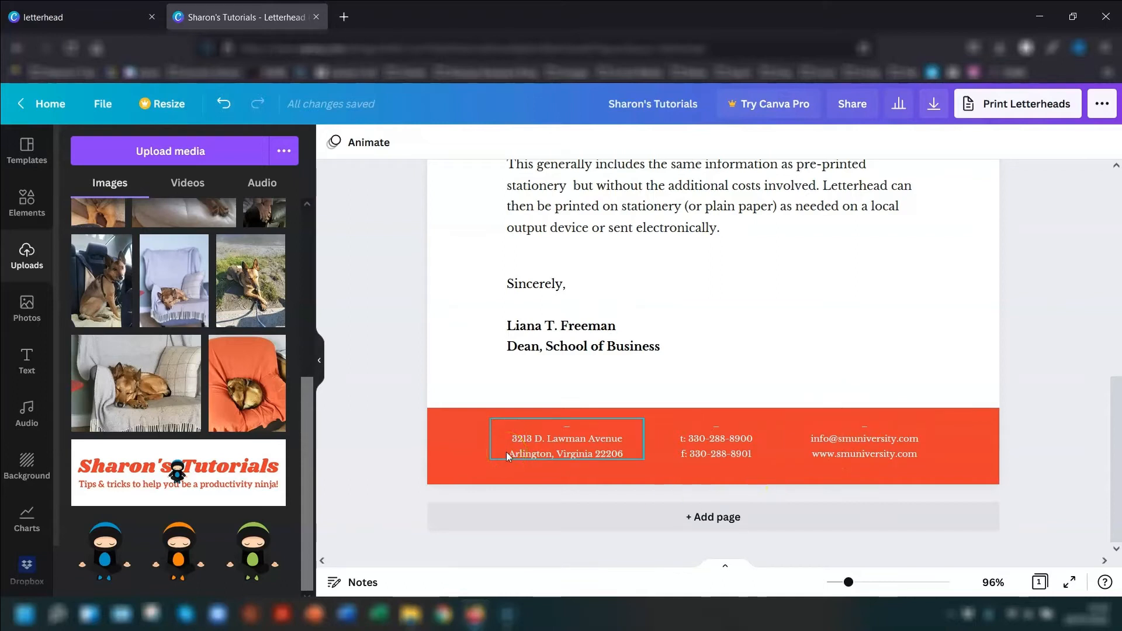
{"action": "left_click", "coordinate": [571, 425]}
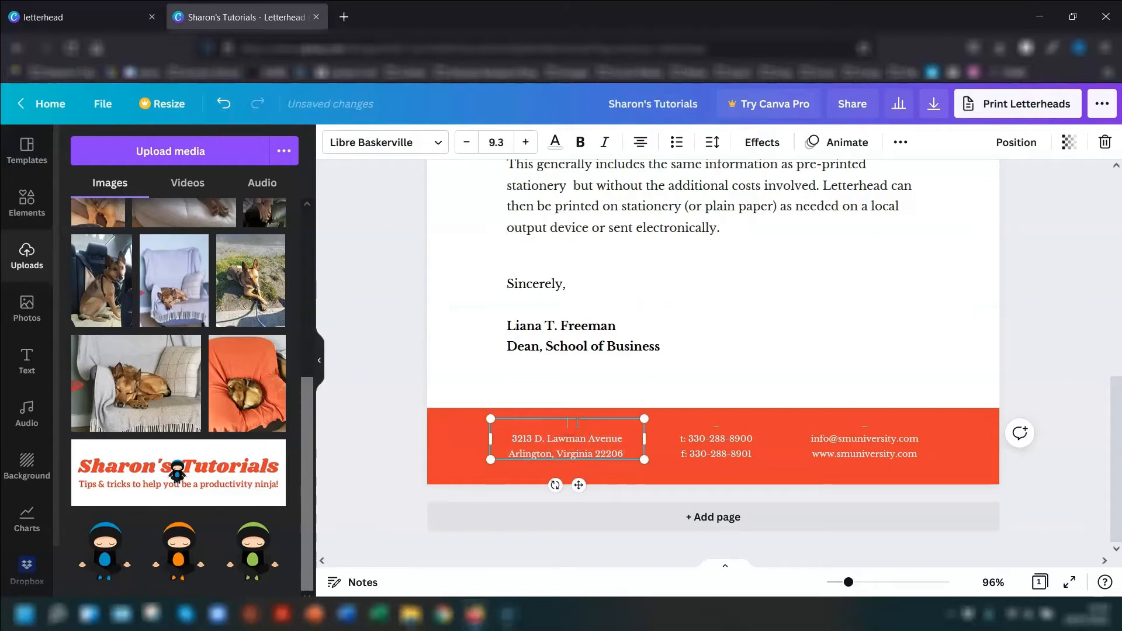
{"action": "key", "text": "Delete"}
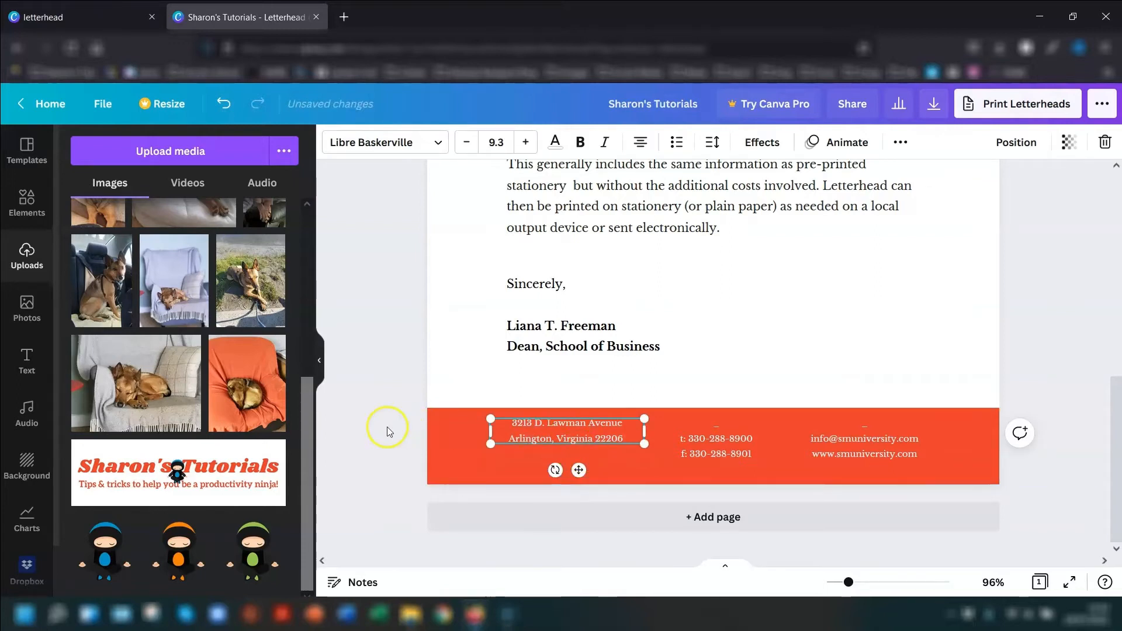
{"action": "left_click", "coordinate": [358, 335]}
{"action": "mouse_move", "coordinate": [564, 432]}
{"action": "left_mouse_down"}
{"action": "mouse_move", "coordinate": [562, 462]}
{"action": "mouse_move", "coordinate": [563, 452]}
{"action": "left_mouse_up"}
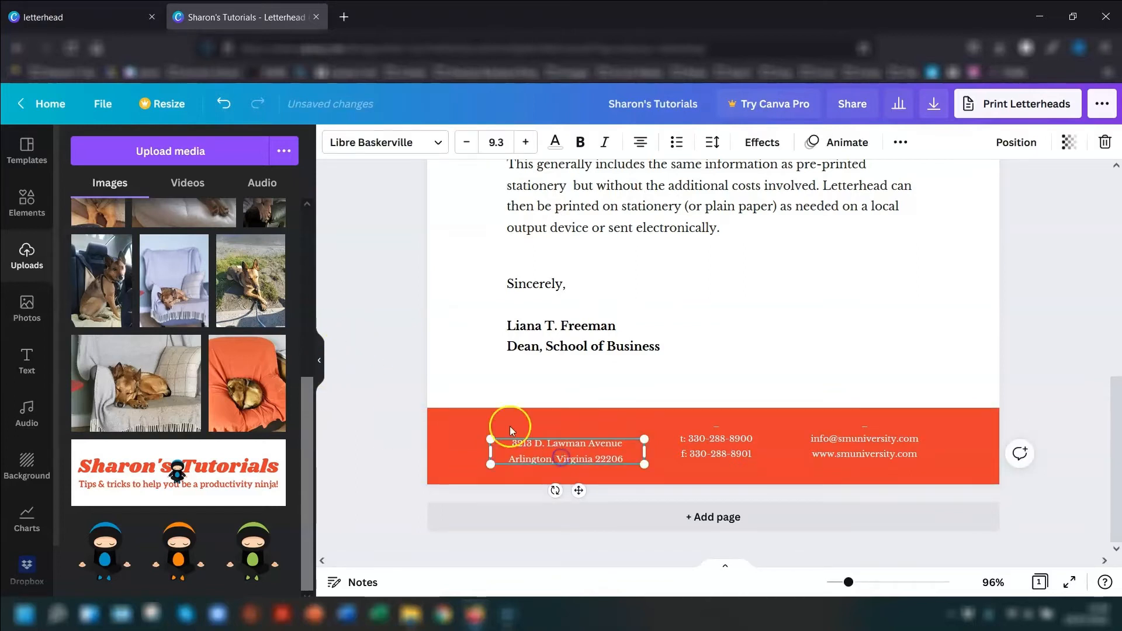
{"action": "left_click", "coordinate": [397, 340]}
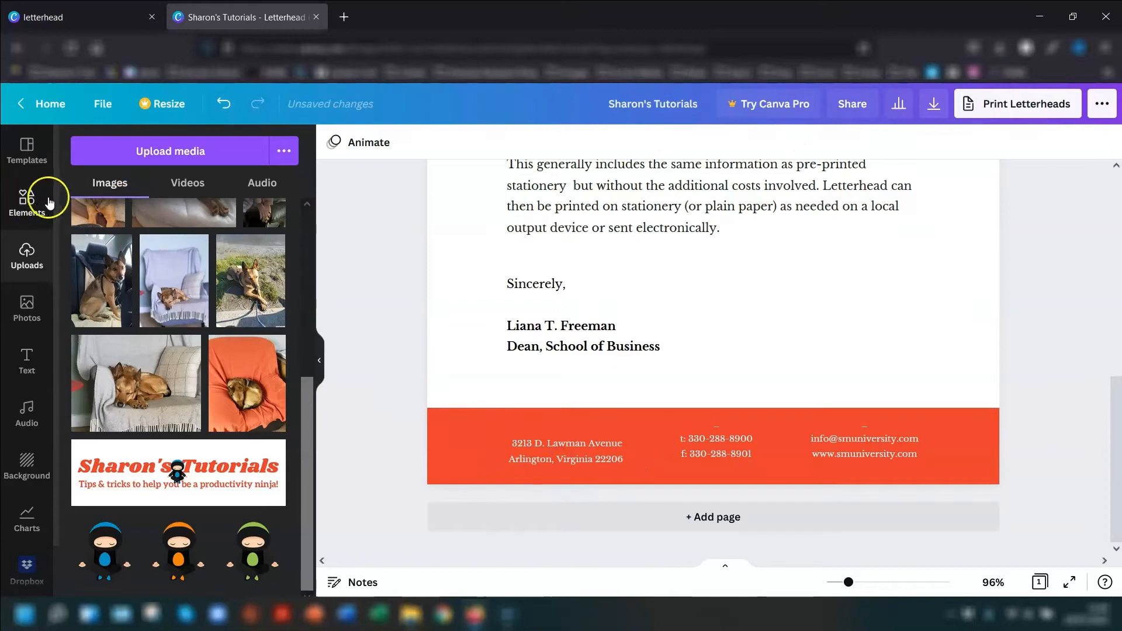
- Search the elements for "home icon" and add the free solid house graphic to the page
{"action": "left_click", "coordinate": [24, 210]}
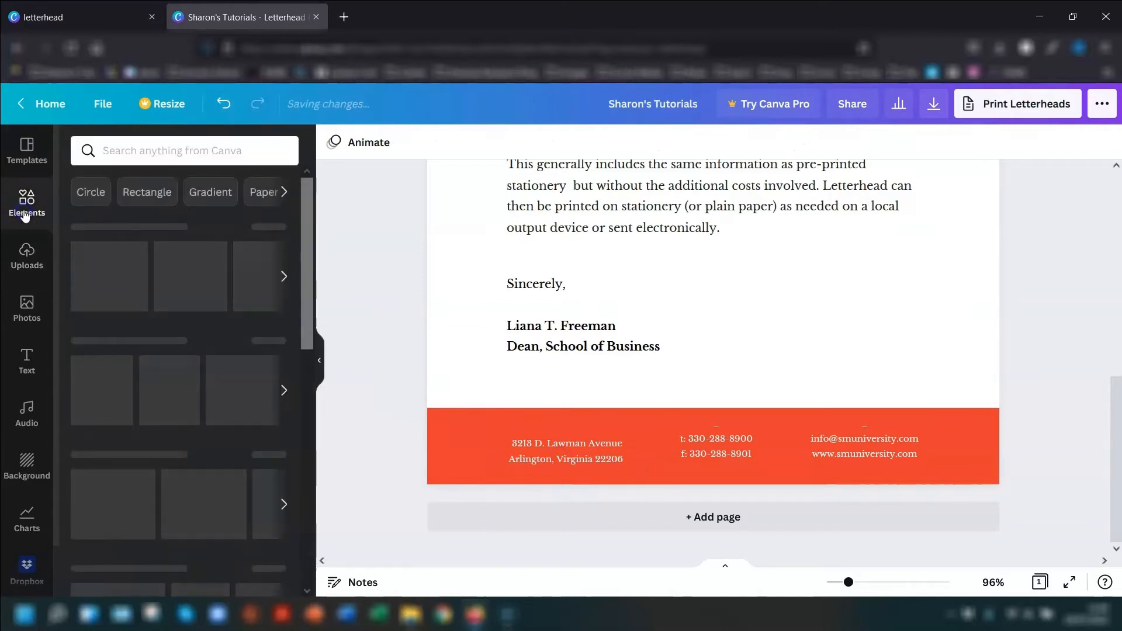
{"action": "left_click", "coordinate": [124, 150]}
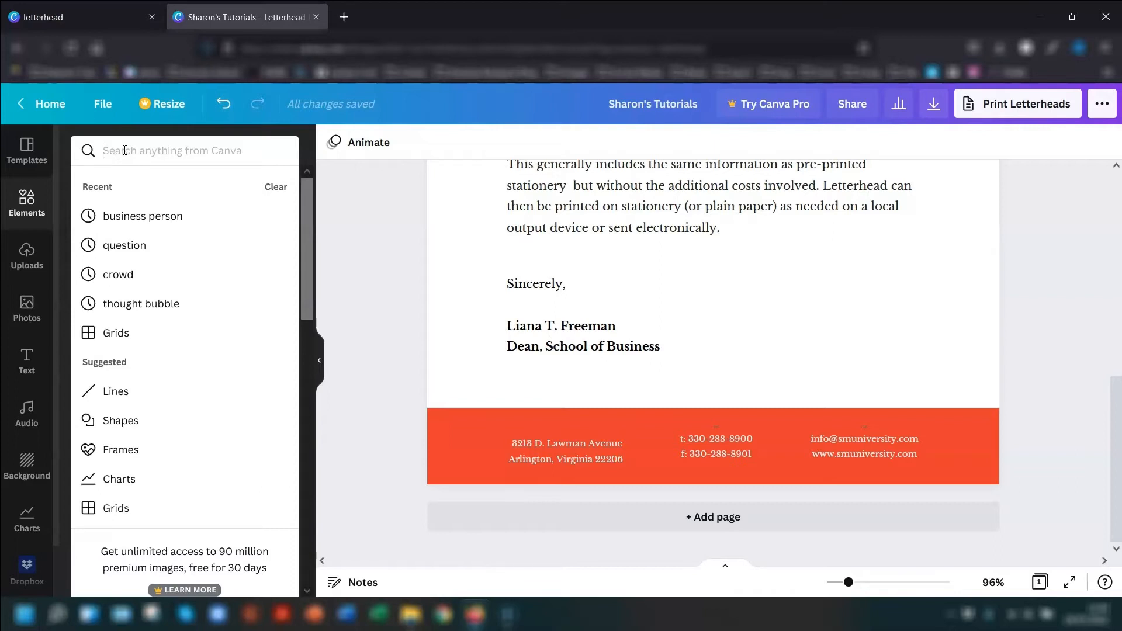
{"action": "type", "text": "home"}
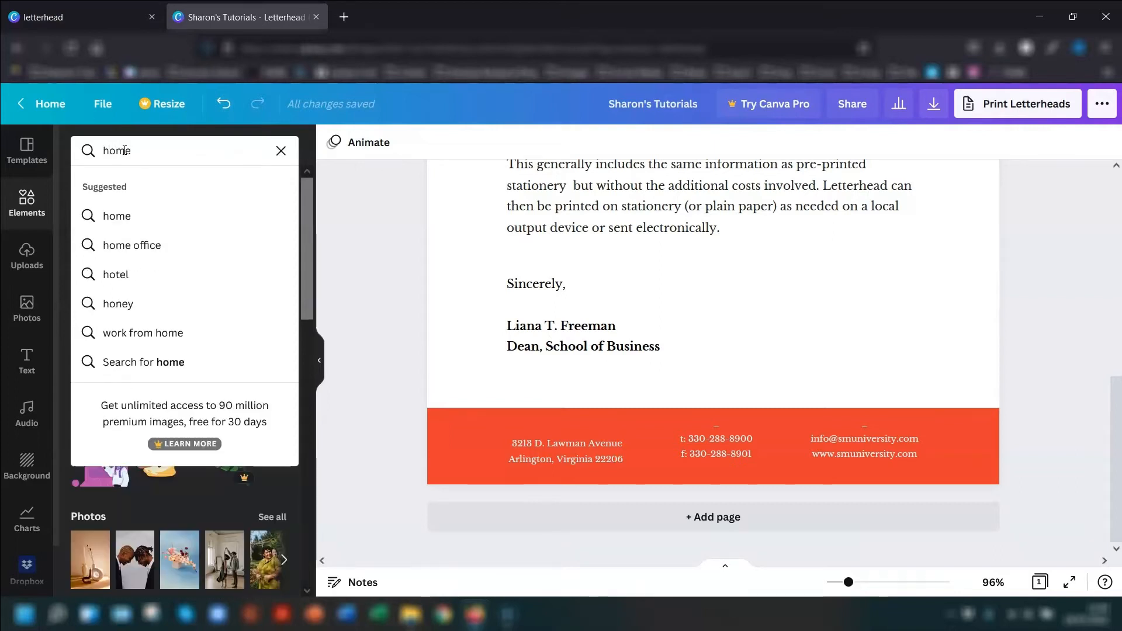
{"action": "type", "text": " icon"}
{"action": "key", "text": "Return"}
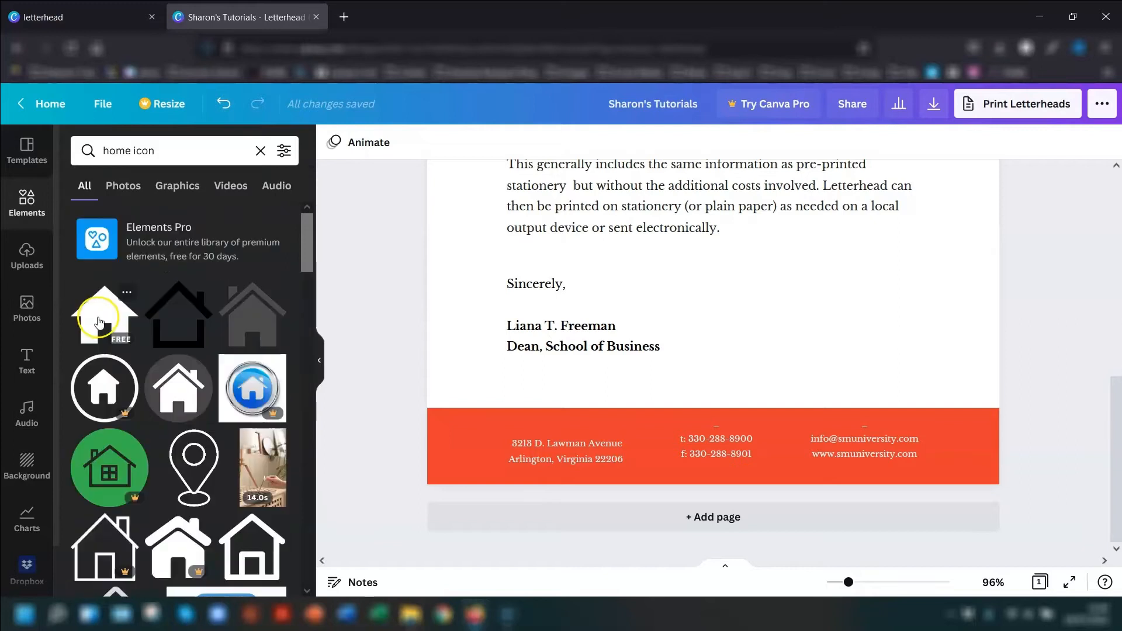
{"action": "left_click", "coordinate": [103, 319]}
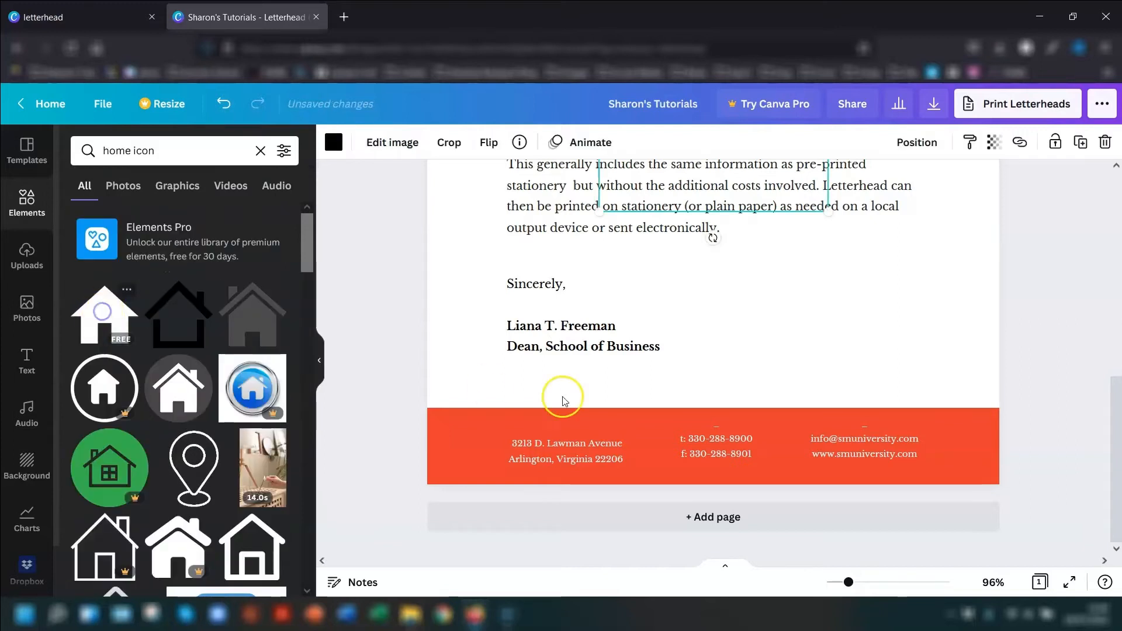
- Shrink the house icon, place it above the footer address and colour it white (#ffffff)
{"action": "left_click_drag", "start_coordinate": [670, 207], "coordinate": [513, 362]}
{"action": "mouse_move", "coordinate": [454, 191]}
{"action": "left_mouse_down"}
{"action": "mouse_move", "coordinate": [605, 307]}
{"action": "mouse_move", "coordinate": [666, 371]}
{"action": "mouse_move", "coordinate": [633, 423]}
{"action": "mouse_move", "coordinate": [556, 423]}
{"action": "left_mouse_up"}
{"action": "left_click", "coordinate": [334, 144]}
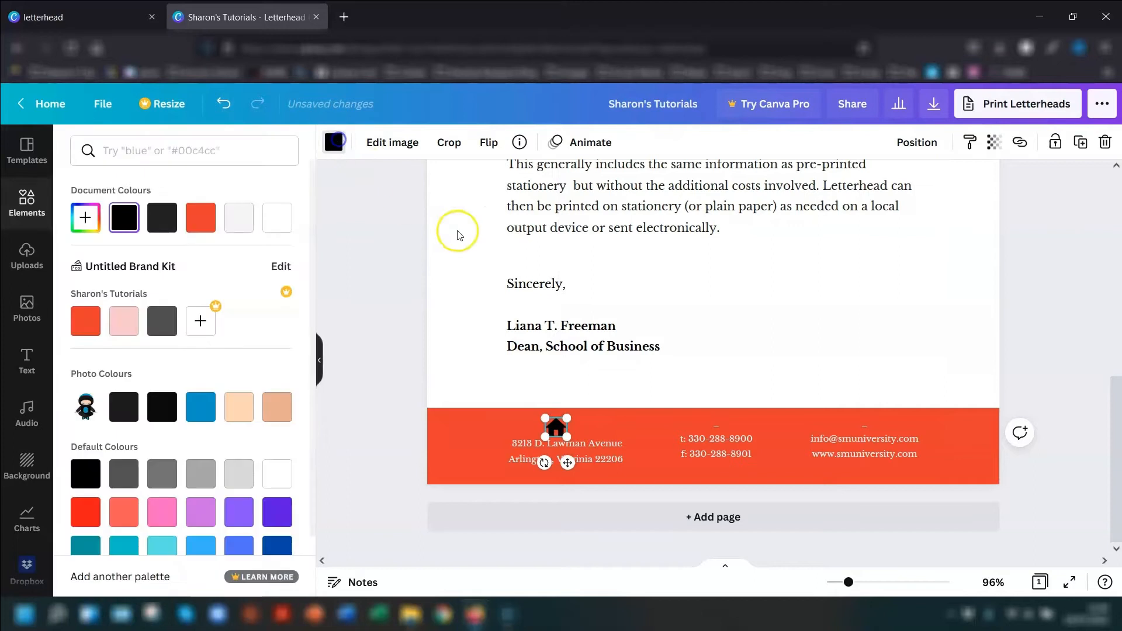
{"action": "left_click", "coordinate": [282, 226]}
{"action": "left_click", "coordinate": [384, 284]}
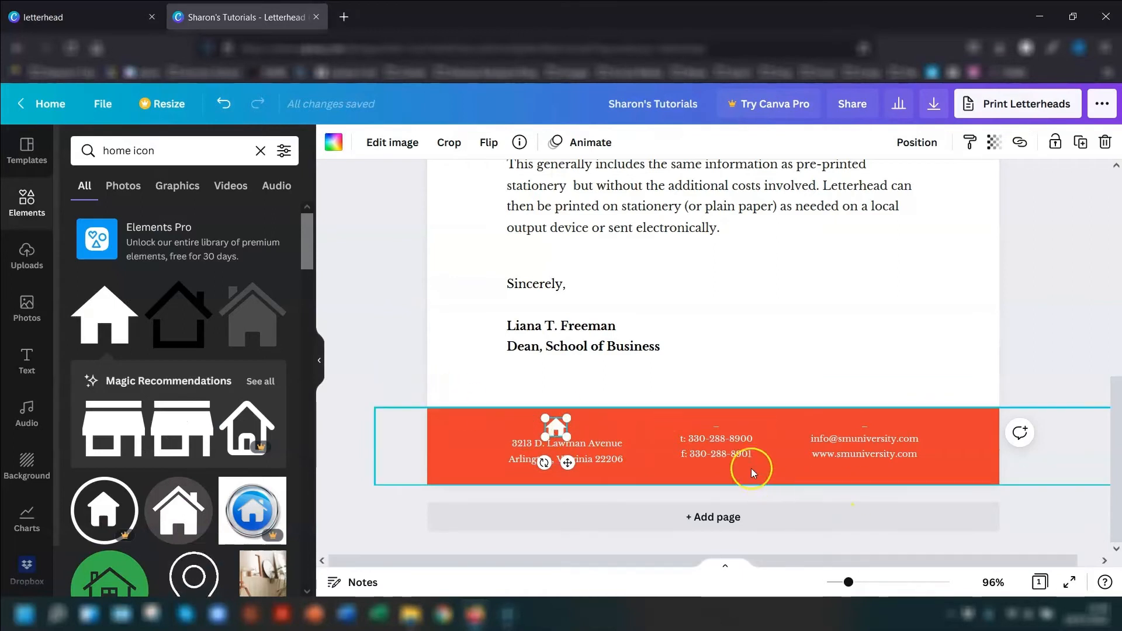
- Delete the dash line above the footer phone and fax numbers and move that text slightly down within the band
{"action": "left_click_drag", "start_coordinate": [707, 445], "coordinate": [706, 456]}
{"action": "double_click", "coordinate": [730, 438]}
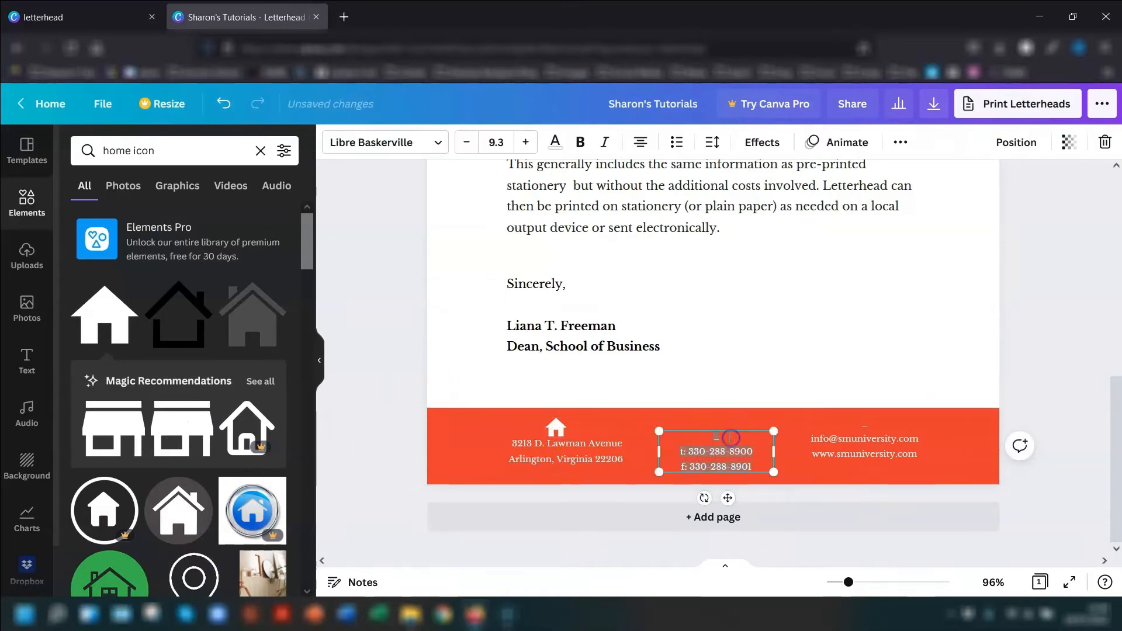
{"action": "key", "text": "Delete"}
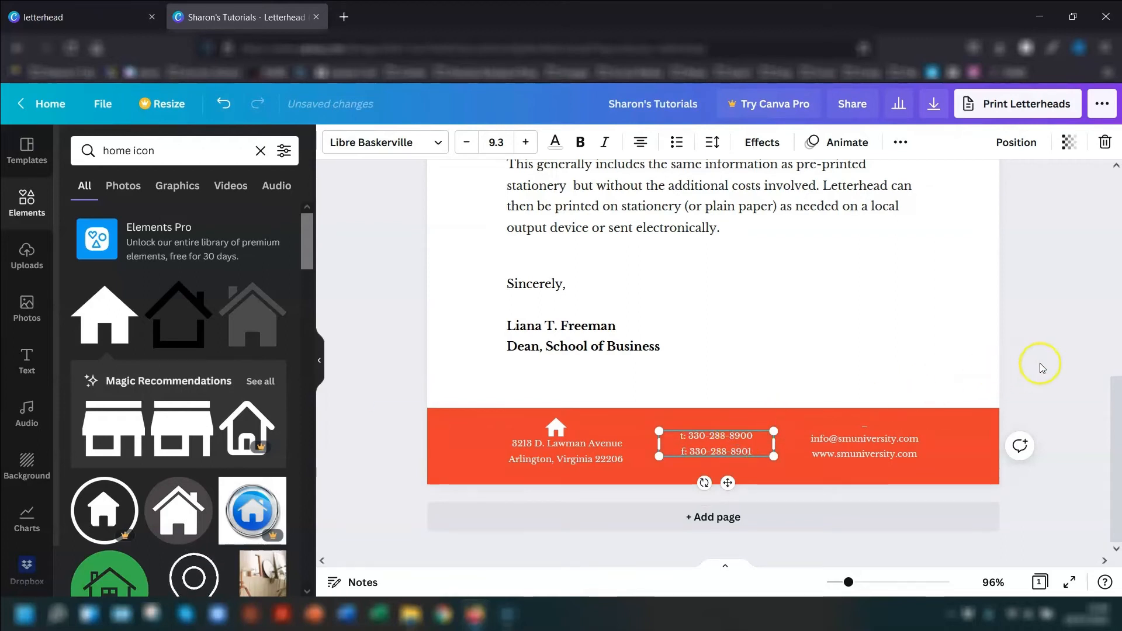
{"action": "left_click", "coordinate": [1083, 364]}
{"action": "left_click_drag", "start_coordinate": [723, 447], "coordinate": [723, 461]}
{"action": "left_click", "coordinate": [723, 447]}
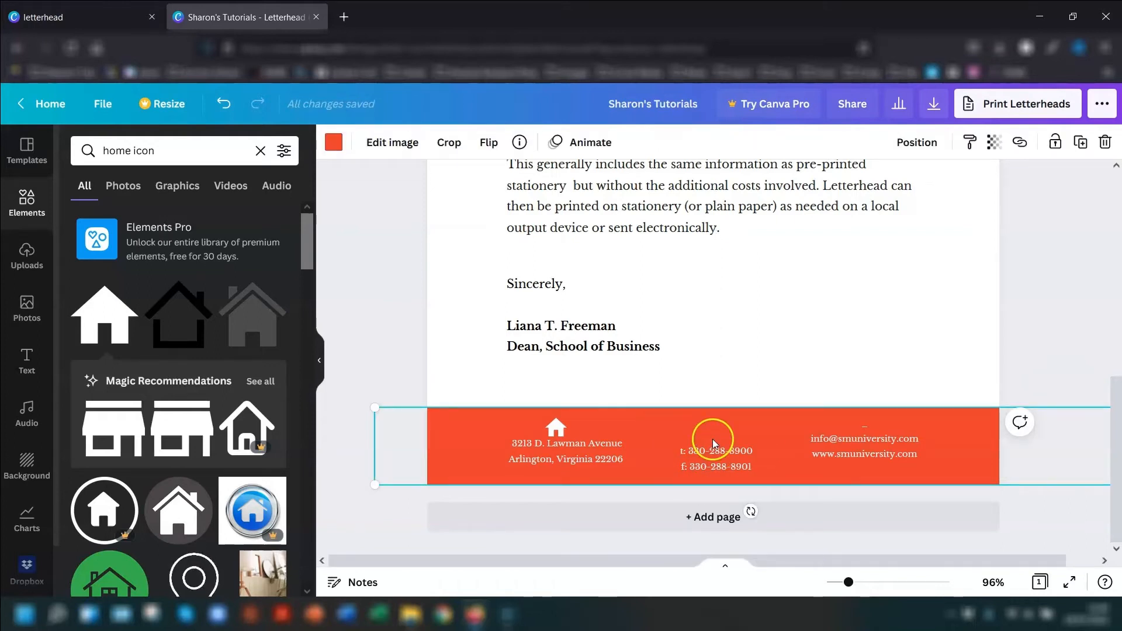
- Search the elements for "phone icon" and add the free solid telephone handset graphic to the page
{"action": "left_click", "coordinate": [108, 146]}
{"action": "double_click", "coordinate": [110, 145]}
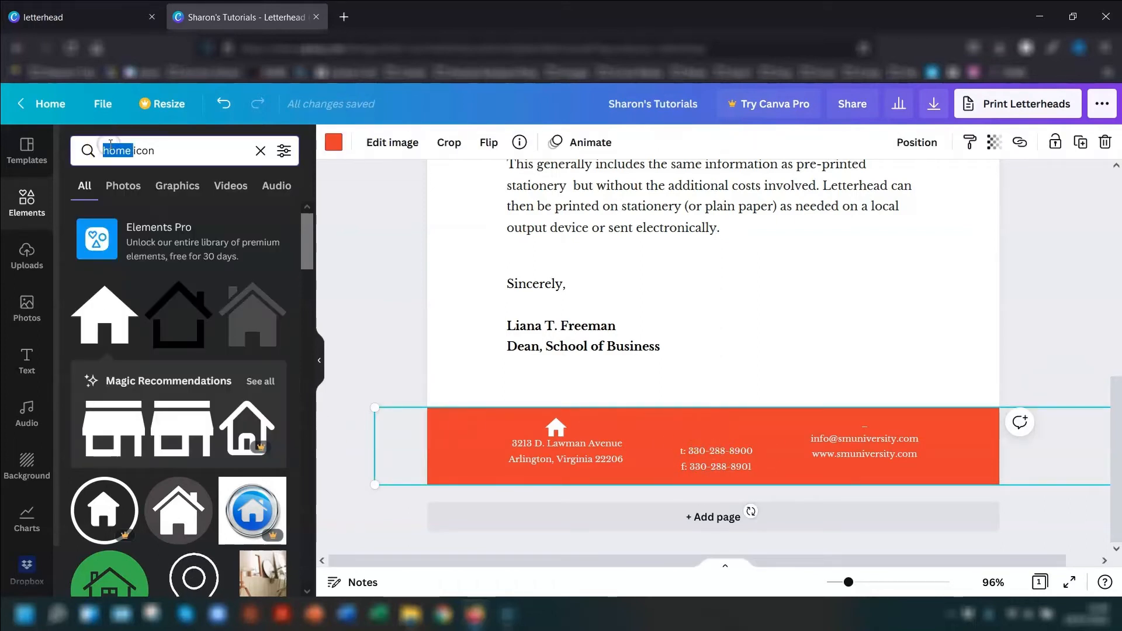
{"action": "type", "text": "phone"}
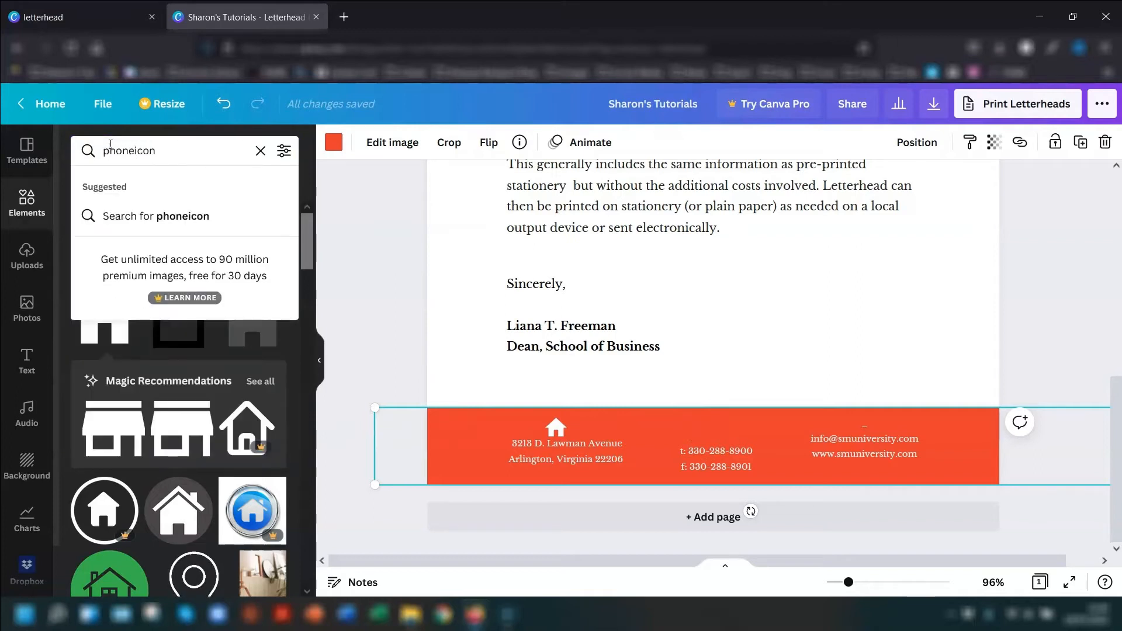
{"action": "key", "text": "Return"}
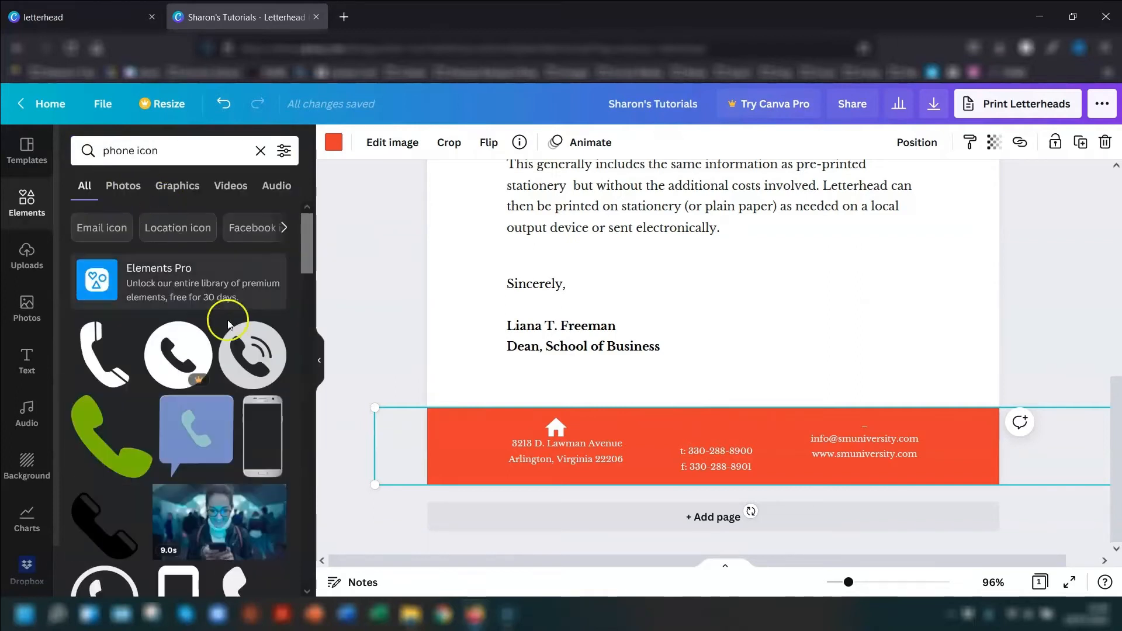
{"action": "left_click", "coordinate": [120, 538]}
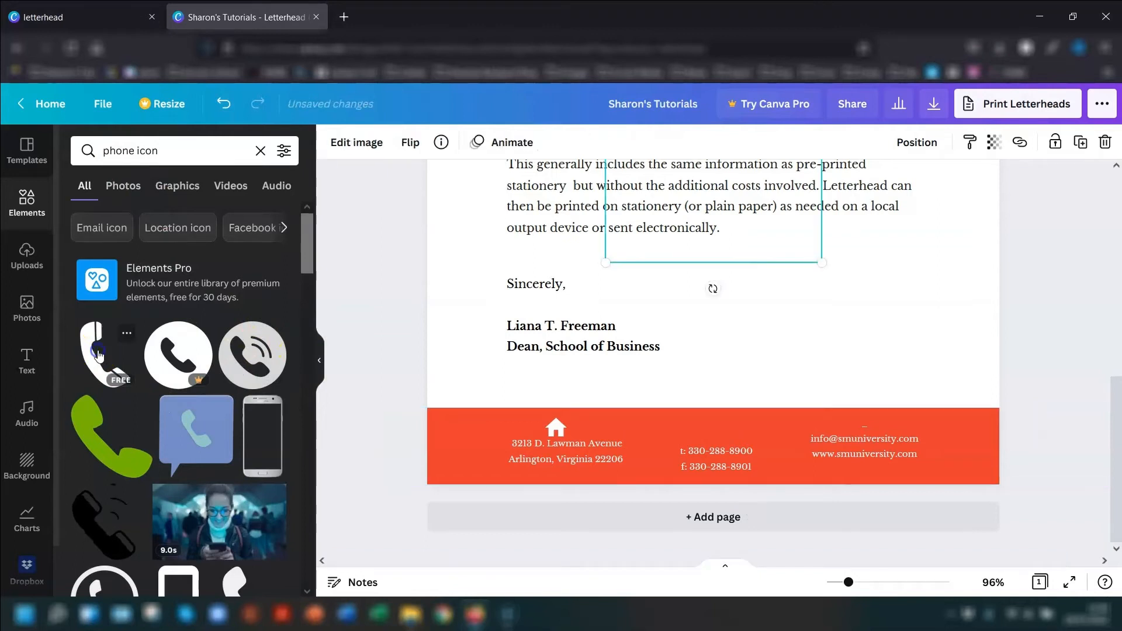
- Shrink the handset icon, place it above the footer phone numbers and colour it white
{"action": "left_click_drag", "start_coordinate": [724, 239], "coordinate": [748, 409]}
{"action": "left_click_drag", "start_coordinate": [845, 446], "coordinate": [718, 396]}
{"action": "left_click_drag", "start_coordinate": [710, 341], "coordinate": [717, 435]}
{"action": "left_click", "coordinate": [334, 143]}
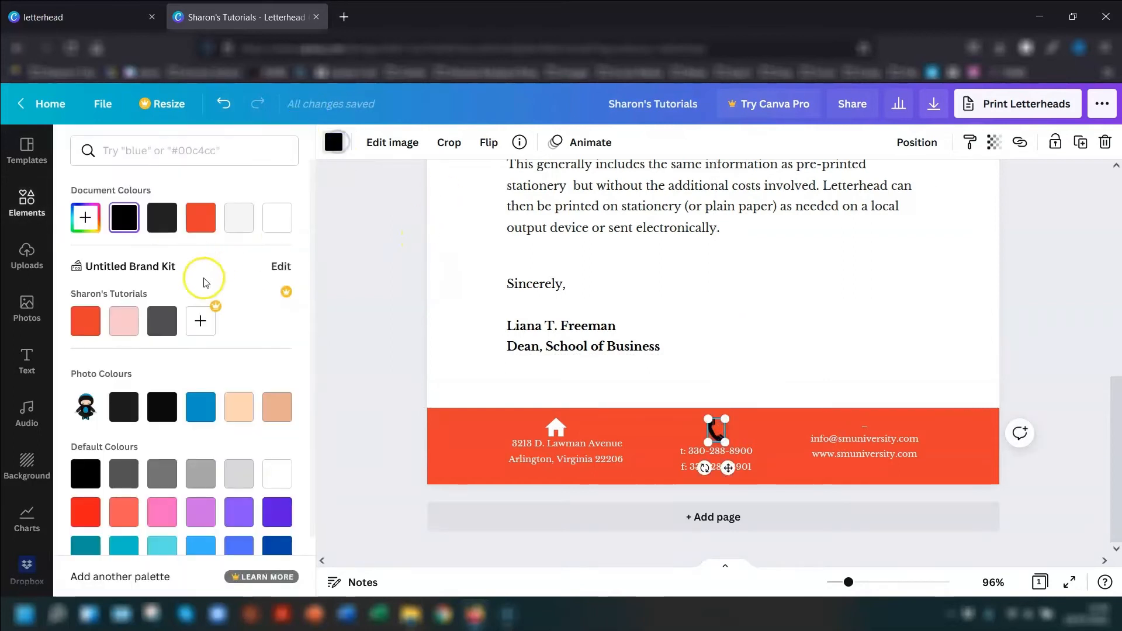
{"action": "left_click", "coordinate": [276, 218]}
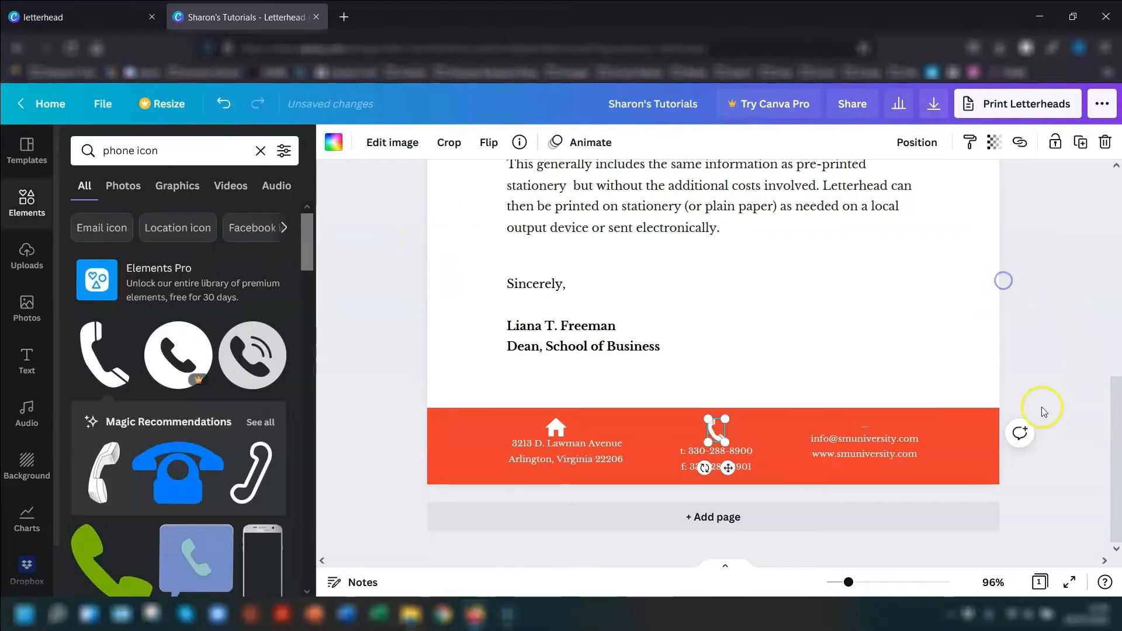
- Delete the dash line above the footer email and website and move that text slightly down within the band
{"action": "left_click", "coordinate": [882, 465]}
{"action": "left_click", "coordinate": [882, 455]}
{"action": "left_click", "coordinate": [877, 444]}
{"action": "key", "text": "Delete"}
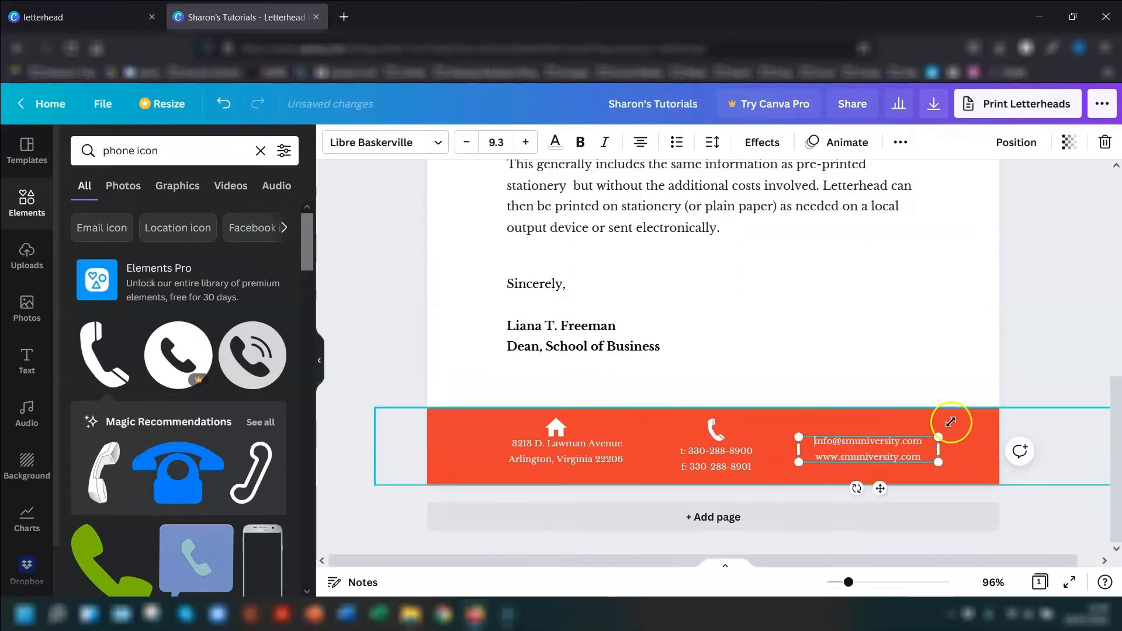
{"action": "left_click", "coordinate": [1032, 334]}
{"action": "left_click", "coordinate": [871, 454]}
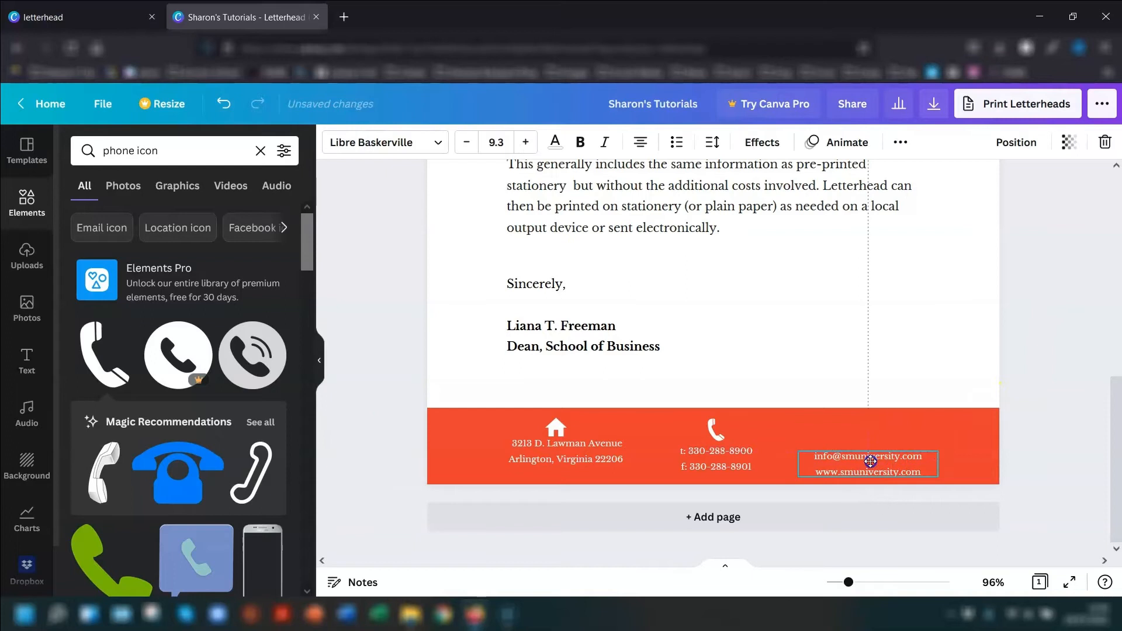
{"action": "left_click", "coordinate": [872, 422]}
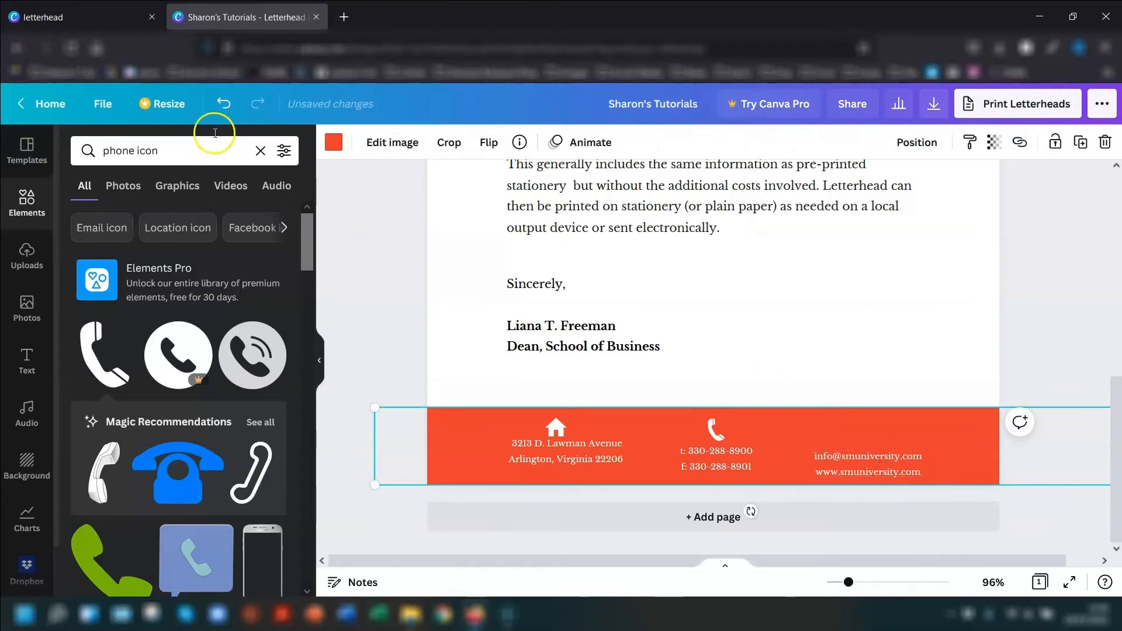
- Search the elements for "email icon" and add the free solid envelope graphic to the page
{"action": "double_click", "coordinate": [105, 159]}
{"action": "type", "text": "email"}
{"action": "key", "text": "Return"}
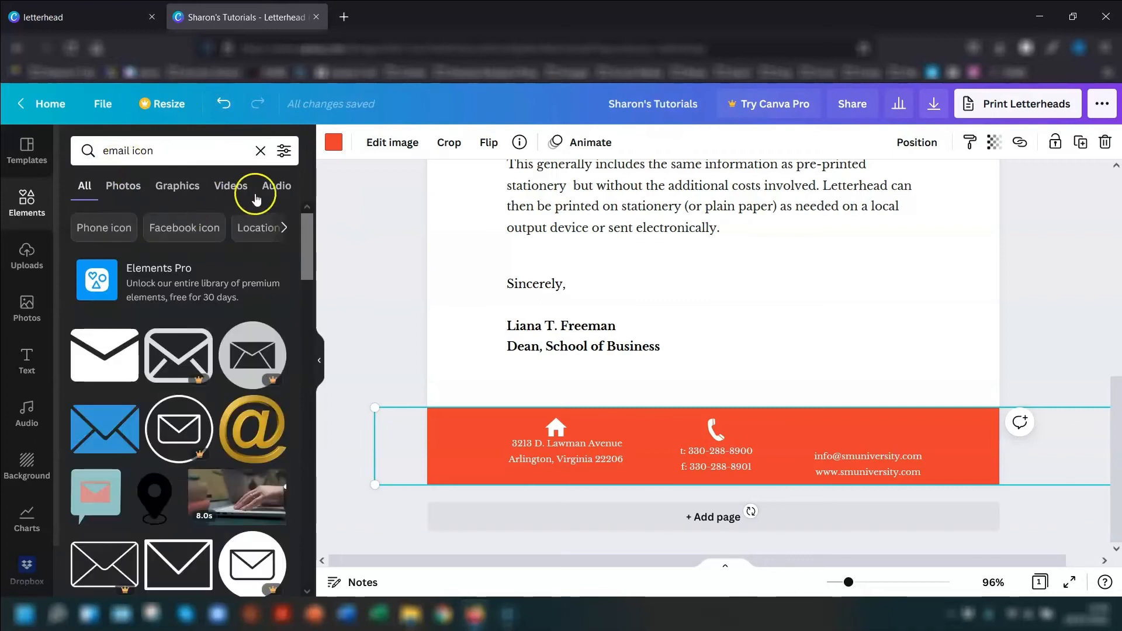
{"action": "left_click", "coordinate": [113, 352]}
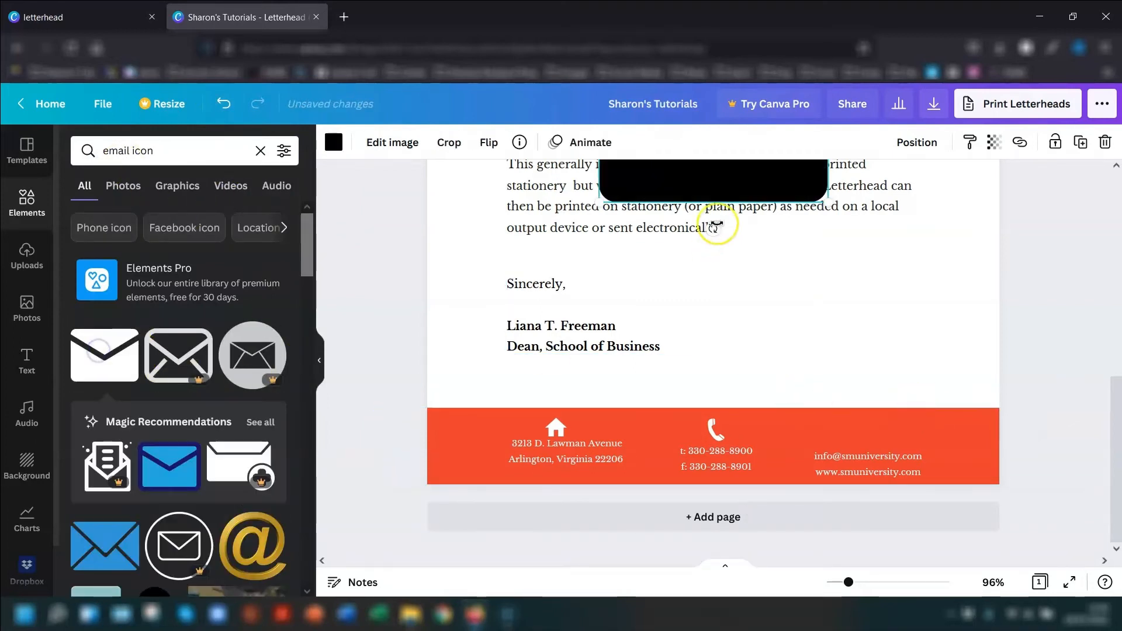
- Shrink the envelope icon, place it above the footer email address and colour it white
{"action": "mouse_move", "coordinate": [727, 187]}
{"action": "left_mouse_down"}
{"action": "mouse_move", "coordinate": [846, 351]}
{"action": "mouse_move", "coordinate": [843, 367]}
{"action": "left_mouse_up"}
{"action": "left_click_drag", "start_coordinate": [712, 204], "coordinate": [860, 428]}
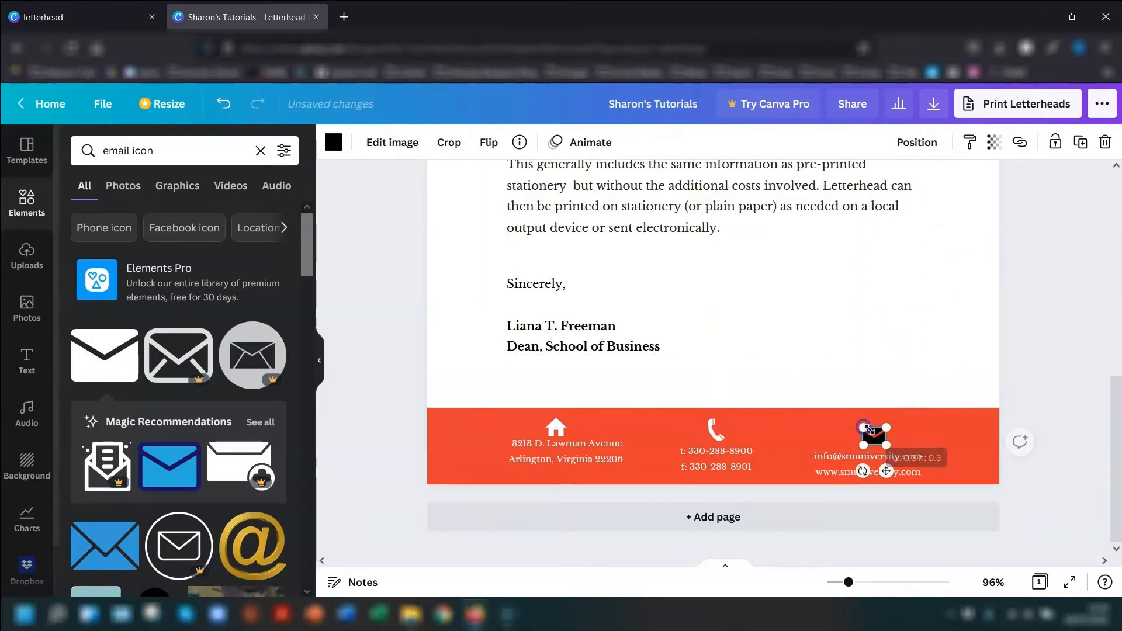
{"action": "left_click", "coordinate": [334, 143]}
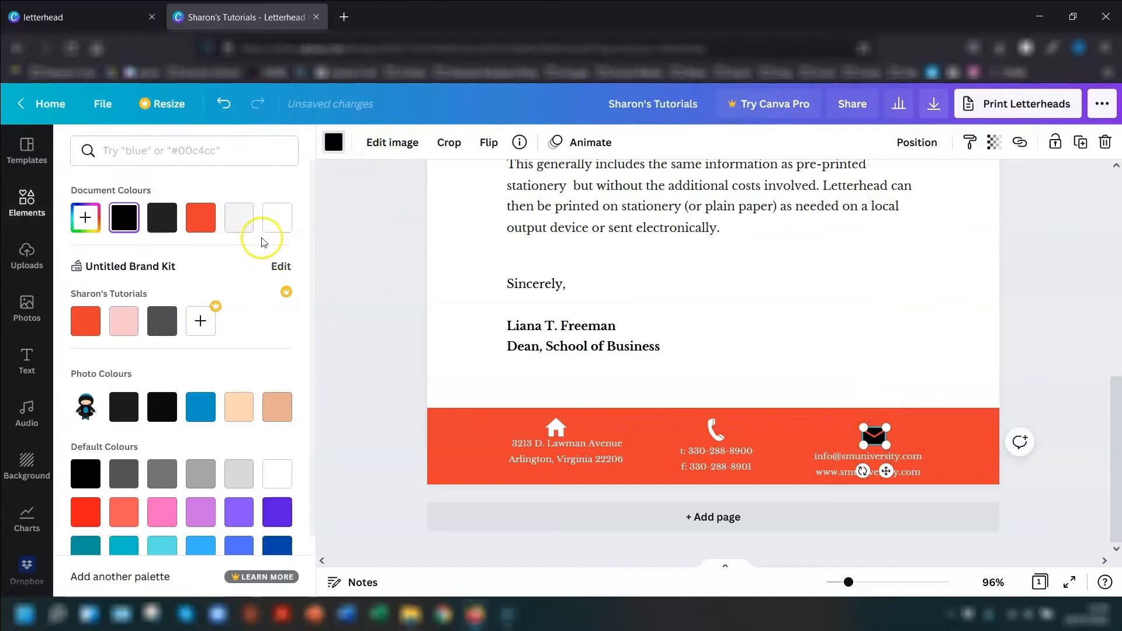
{"action": "left_click", "coordinate": [274, 221]}
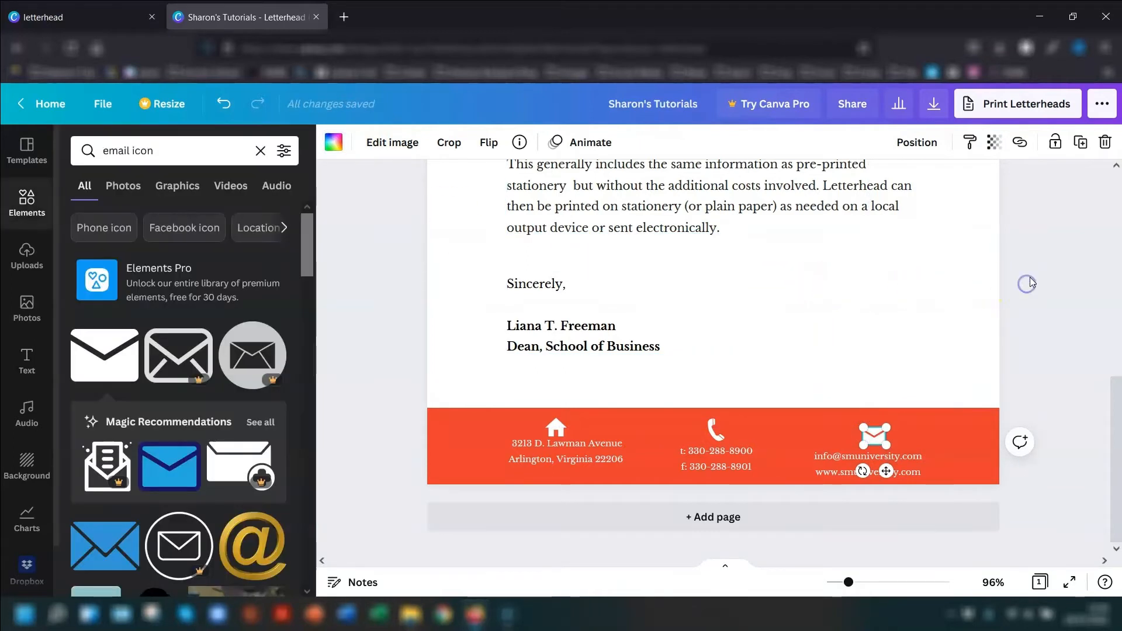
- Align the house, handset and envelope icons in the footer by their top edges
{"action": "left_click", "coordinate": [553, 427]}
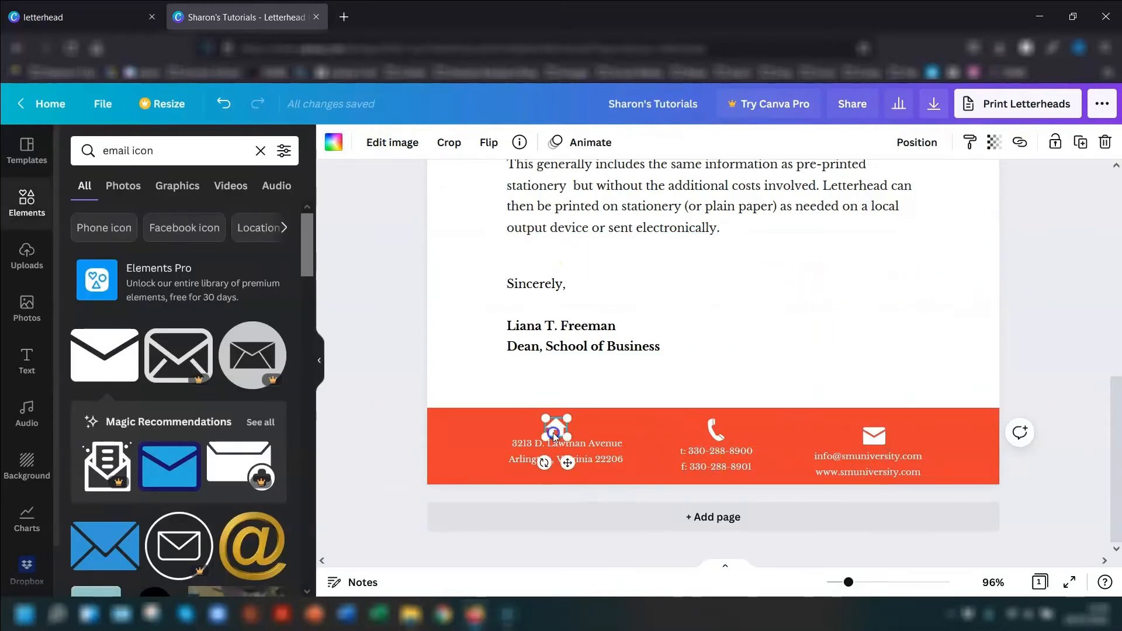
{"action": "left_click", "coordinate": [731, 430], "text": "shift"}
{"action": "left_click", "coordinate": [866, 436], "text": "shift"}
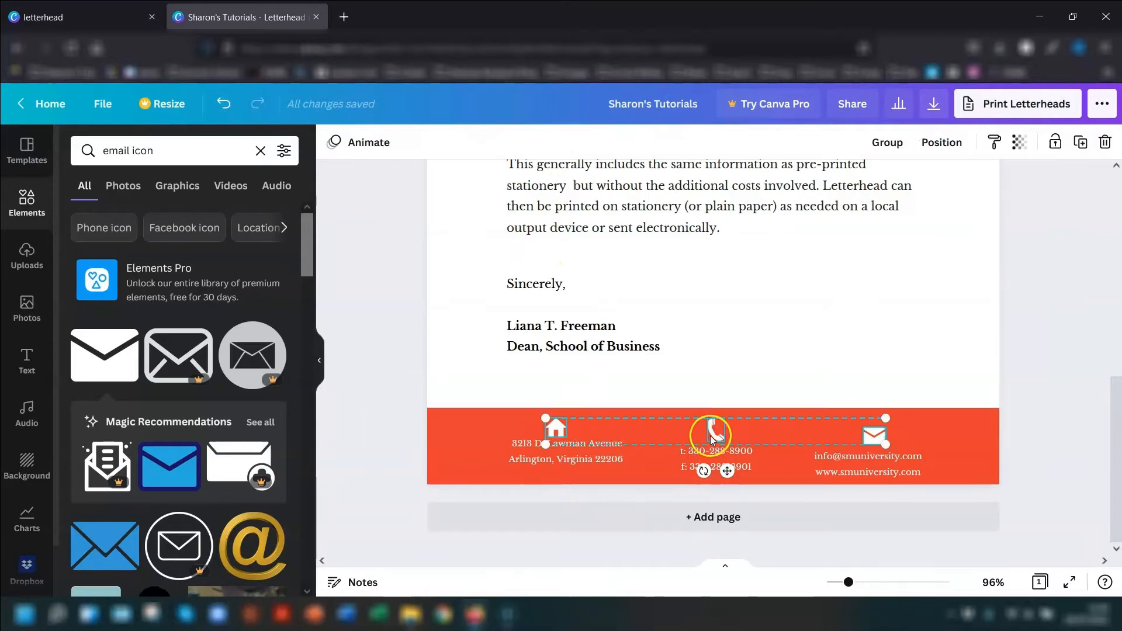
{"action": "left_click", "coordinate": [942, 144]}
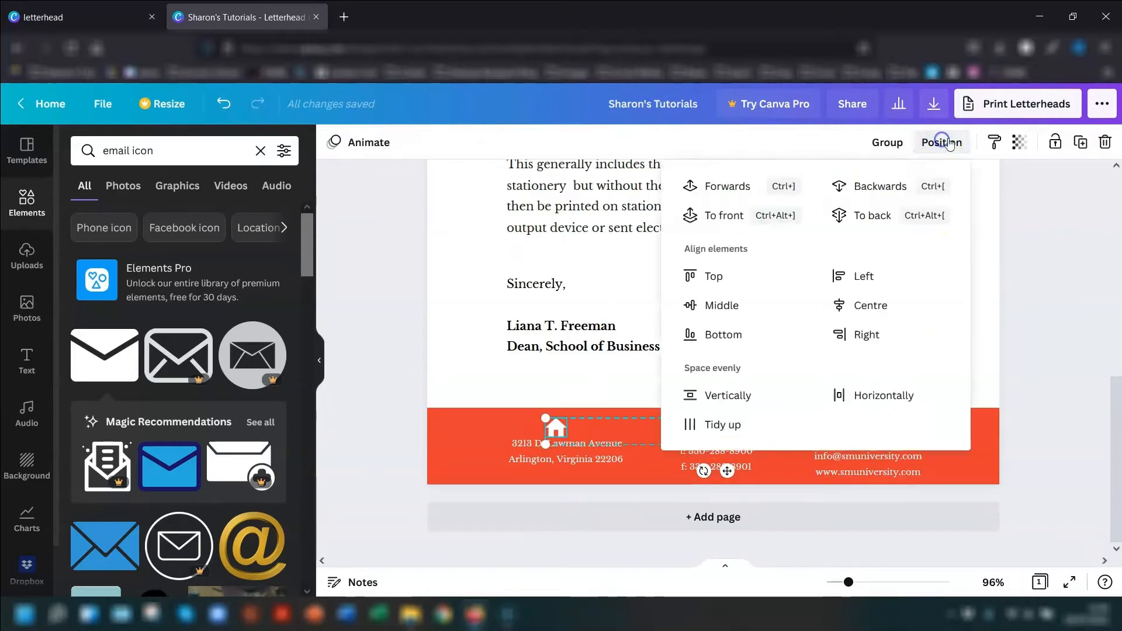
{"action": "left_click", "coordinate": [710, 278]}
{"action": "left_click", "coordinate": [1048, 308]}
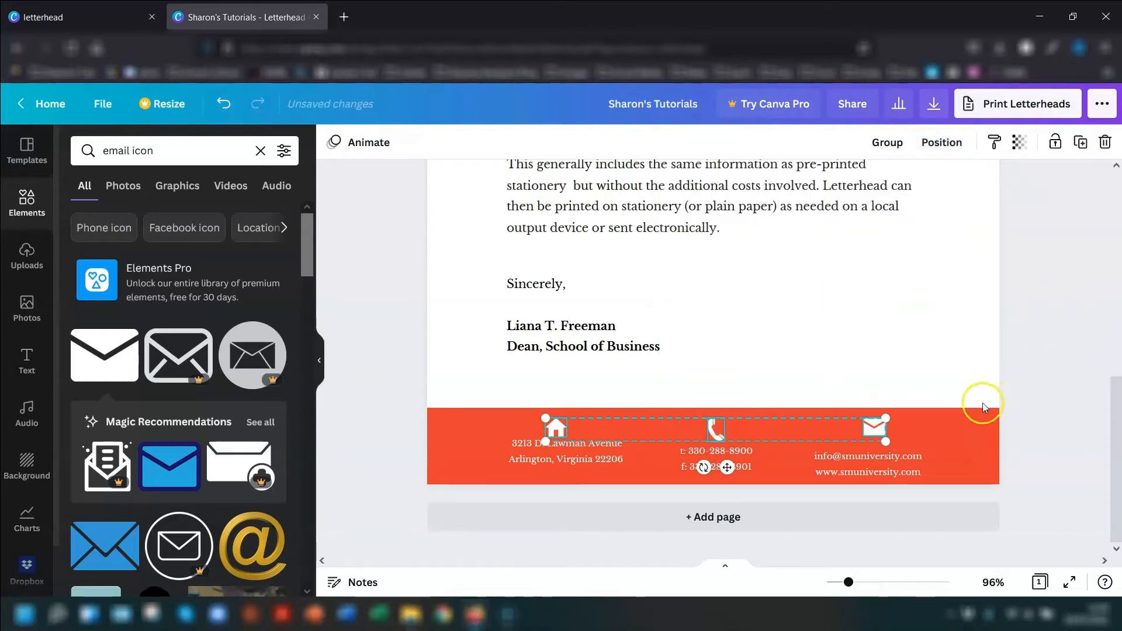
- Move the footer address text slightly down and centre-align the house icon with it
{"action": "left_click", "coordinate": [864, 433]}
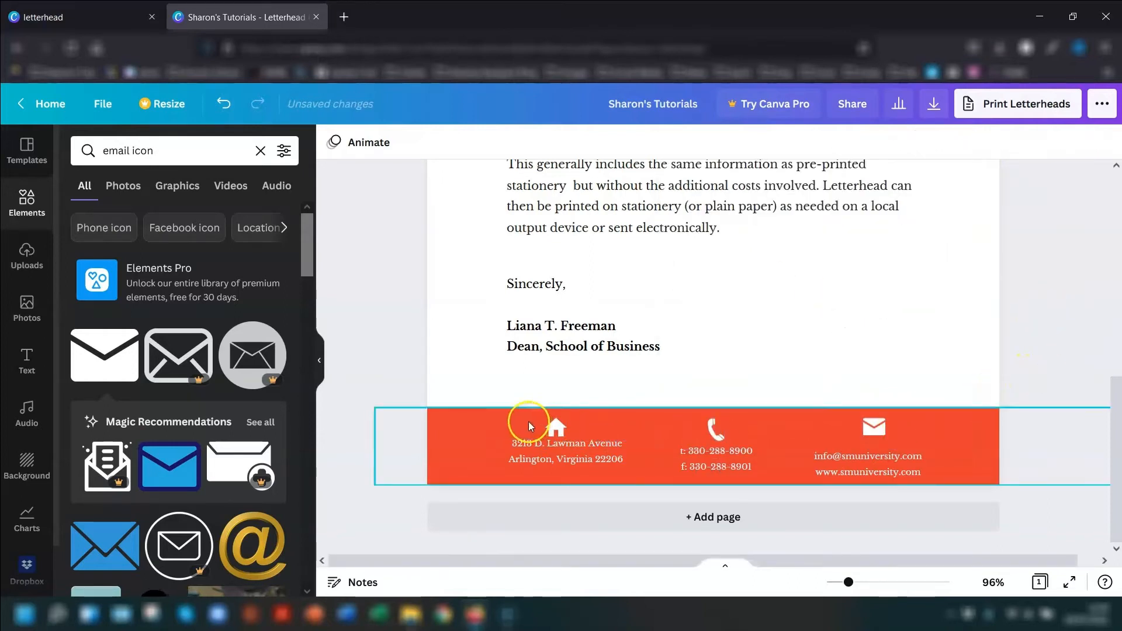
{"action": "left_click", "coordinate": [556, 427]}
{"action": "left_click_drag", "start_coordinate": [591, 457], "coordinate": [590, 465]}
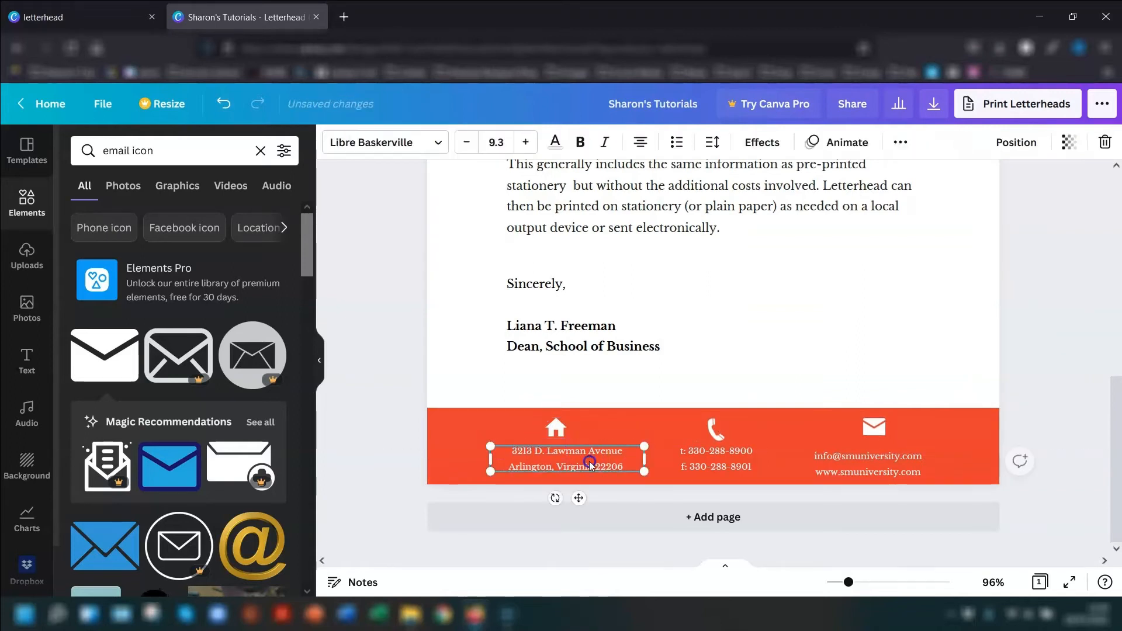
{"action": "left_click", "coordinate": [556, 430], "text": "shift"}
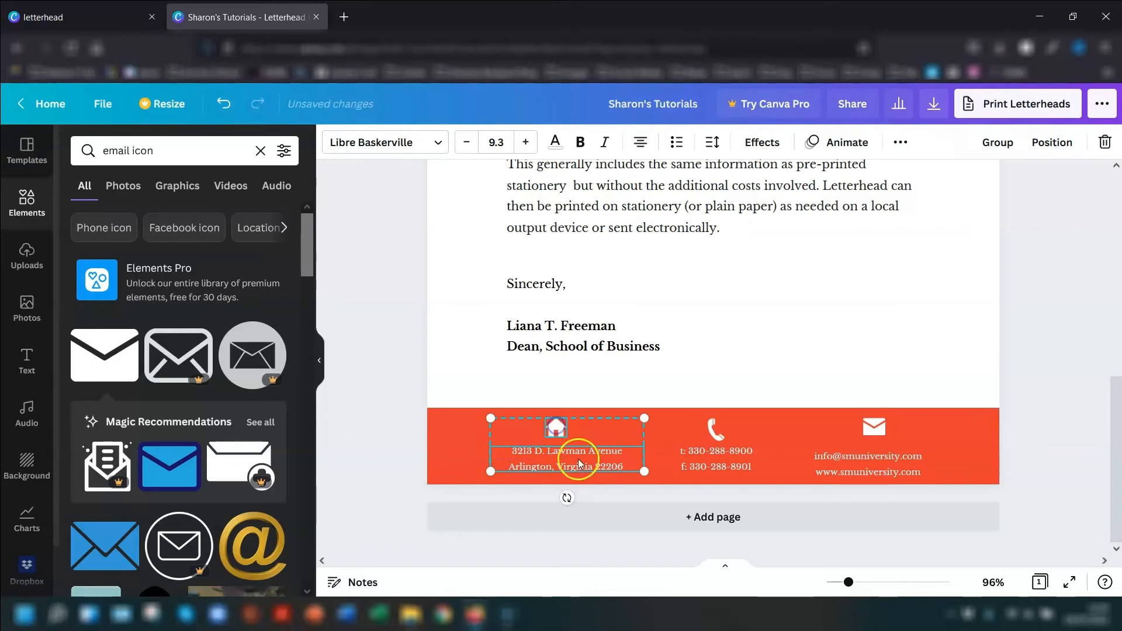
{"action": "left_click", "coordinate": [1046, 142]}
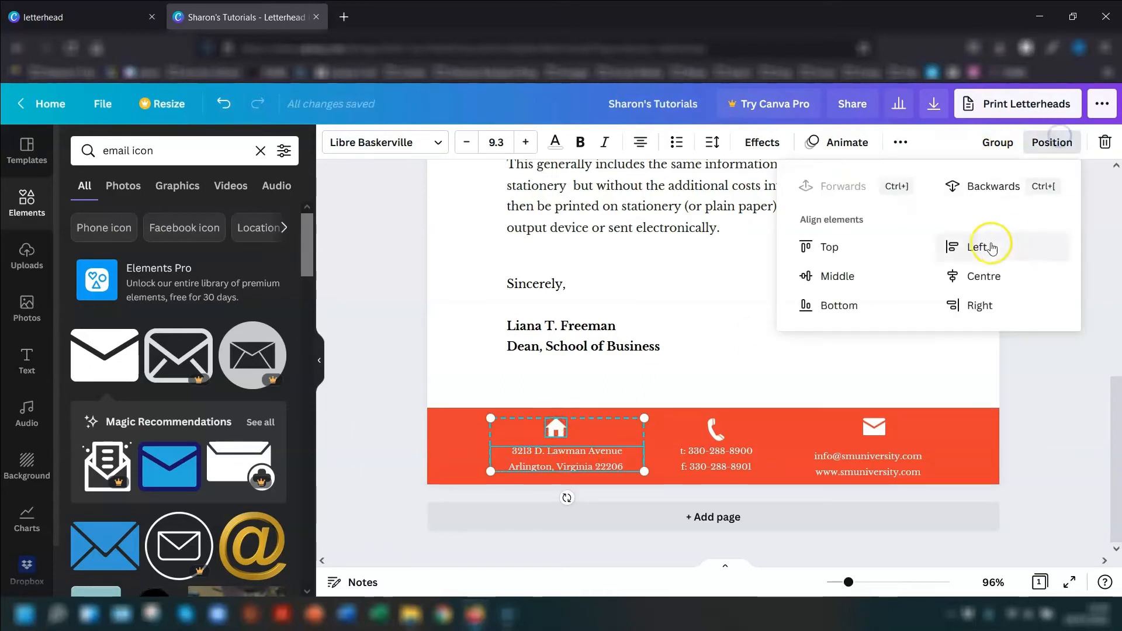
{"action": "left_click", "coordinate": [952, 281]}
{"action": "left_click", "coordinate": [1104, 414]}
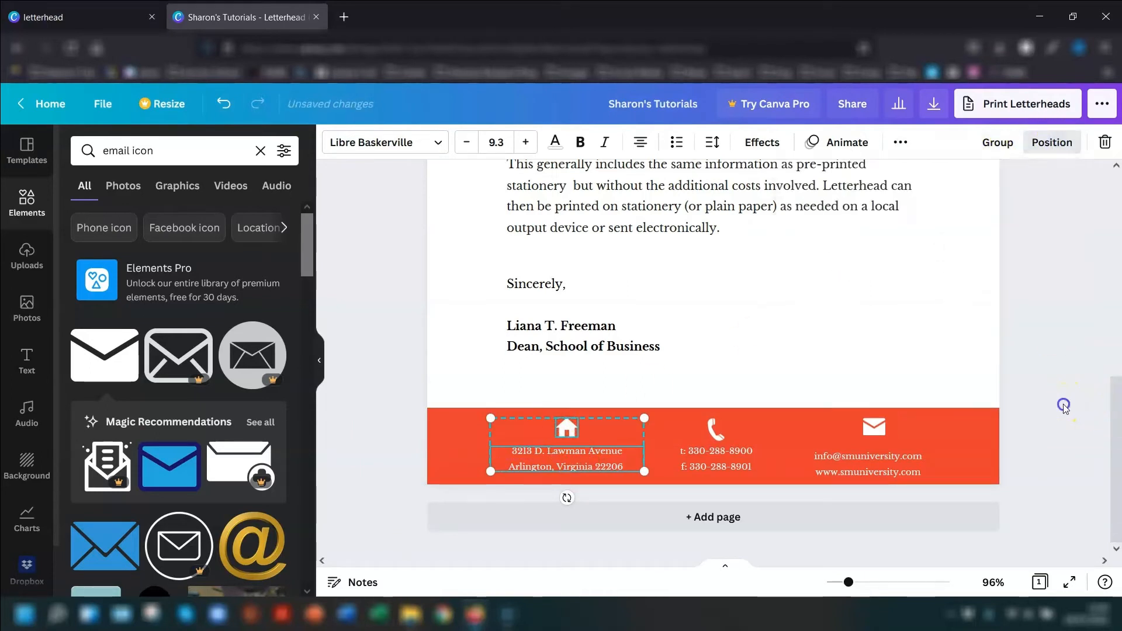
- Align the footer's address, phone and email text blocks by their tops and space them evenly horizontally
{"action": "left_click", "coordinate": [716, 430]}
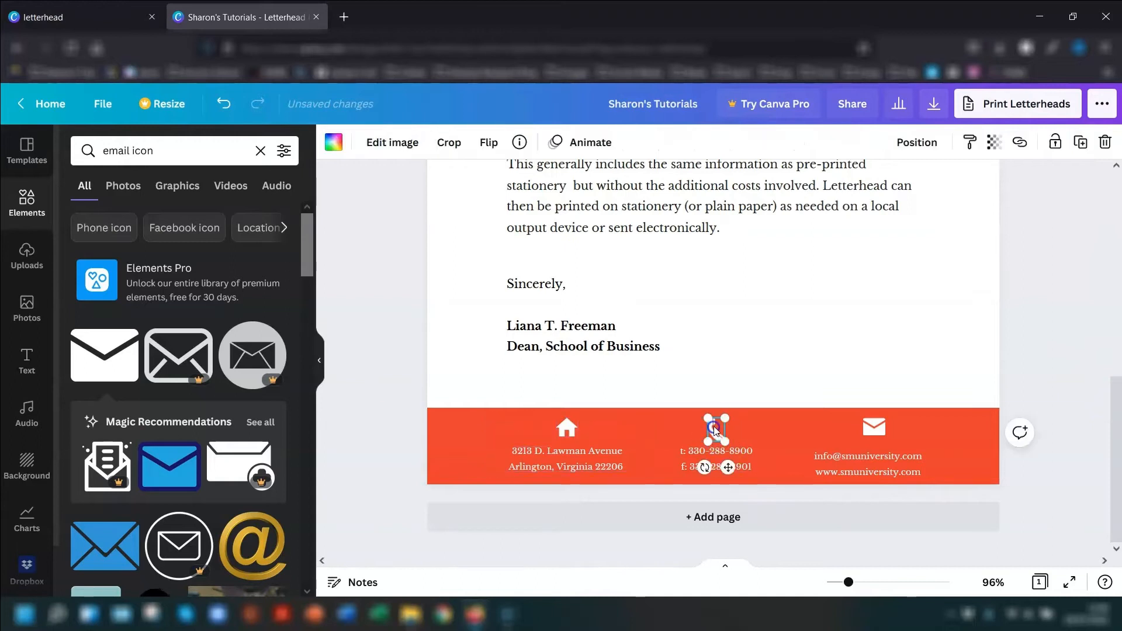
{"action": "left_click", "coordinate": [569, 466]}
{"action": "left_click", "coordinate": [710, 466], "text": "shift"}
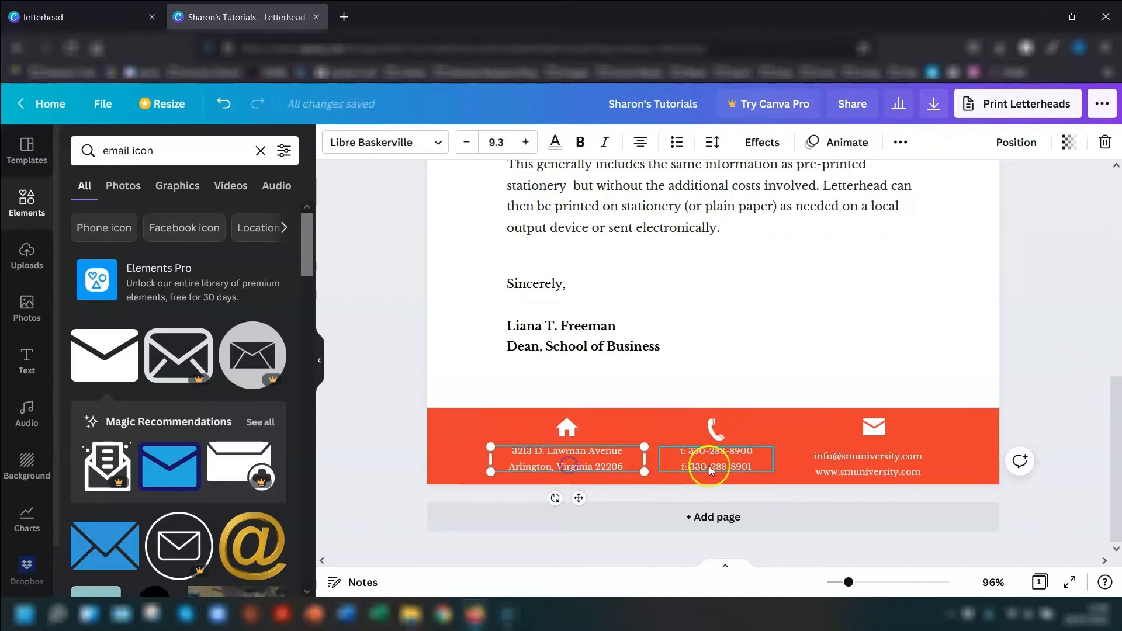
{"action": "left_click", "coordinate": [869, 464], "text": "shift"}
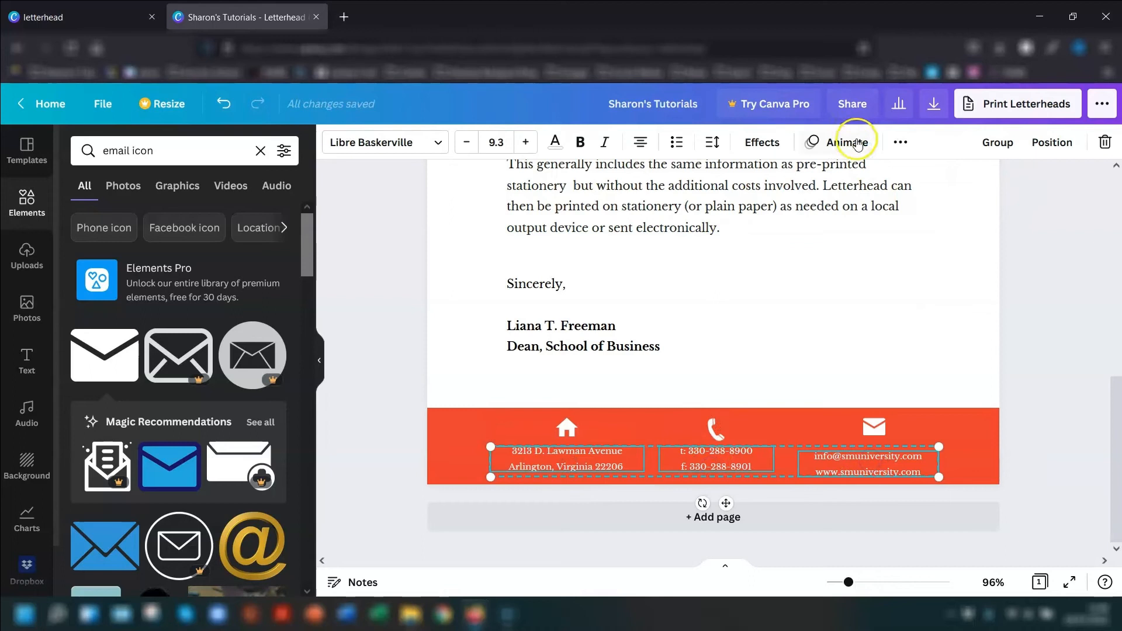
{"action": "left_click", "coordinate": [1051, 144]}
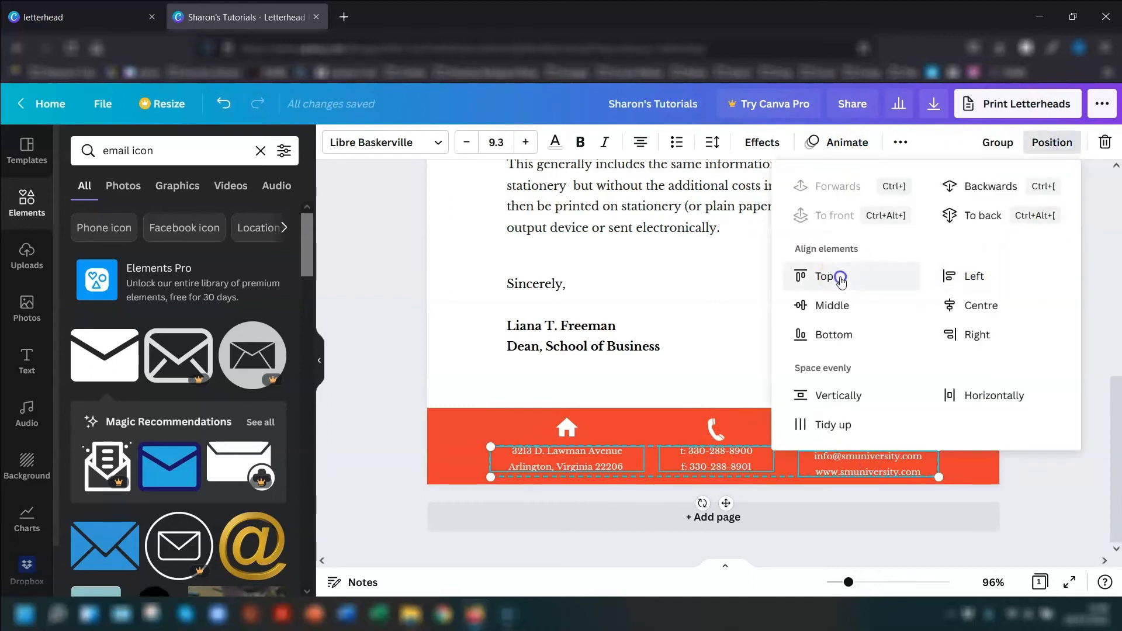
{"action": "left_click", "coordinate": [830, 275]}
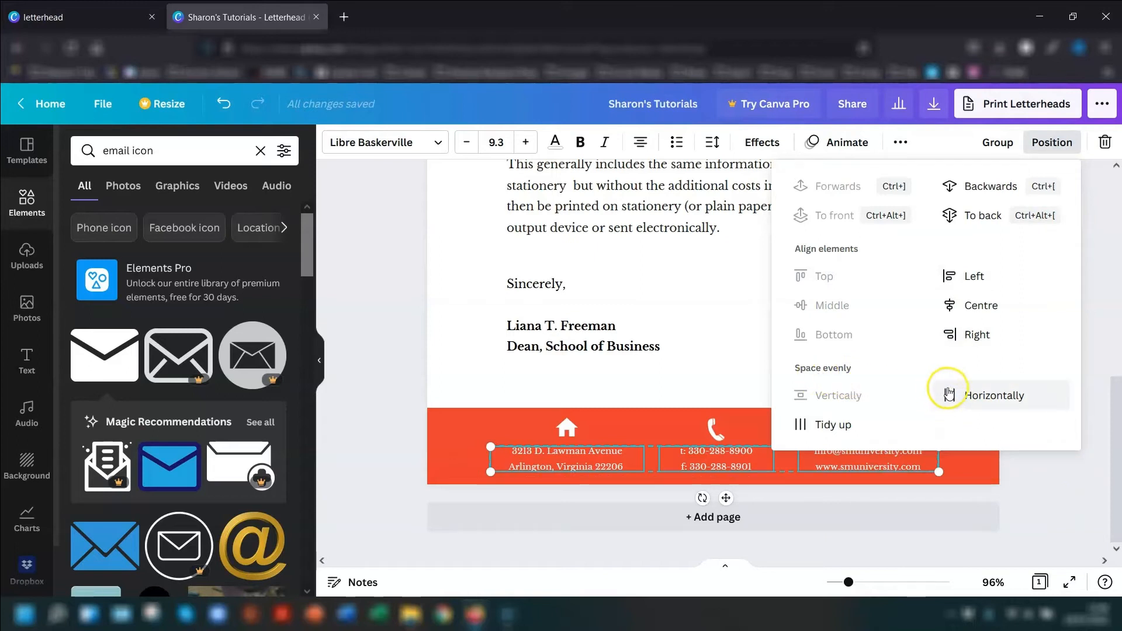
{"action": "left_click", "coordinate": [968, 398]}
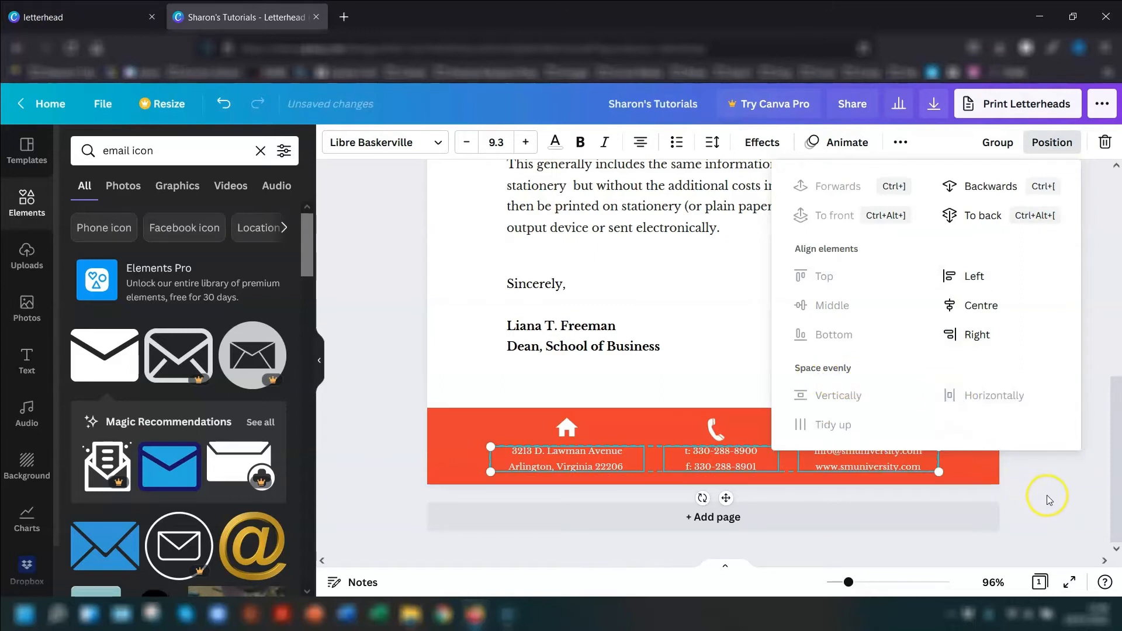
- Group the three footer text blocks and centre the group horizontally on the page
{"action": "left_click", "coordinate": [996, 142]}
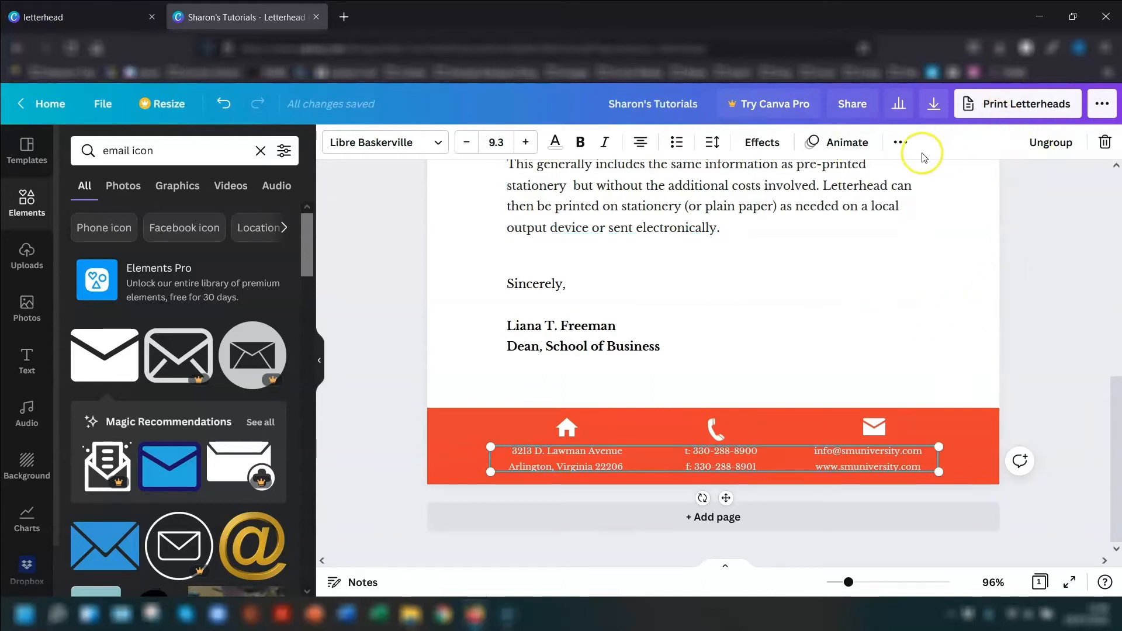
{"action": "left_click", "coordinate": [900, 142]}
{"action": "left_click", "coordinate": [733, 182]}
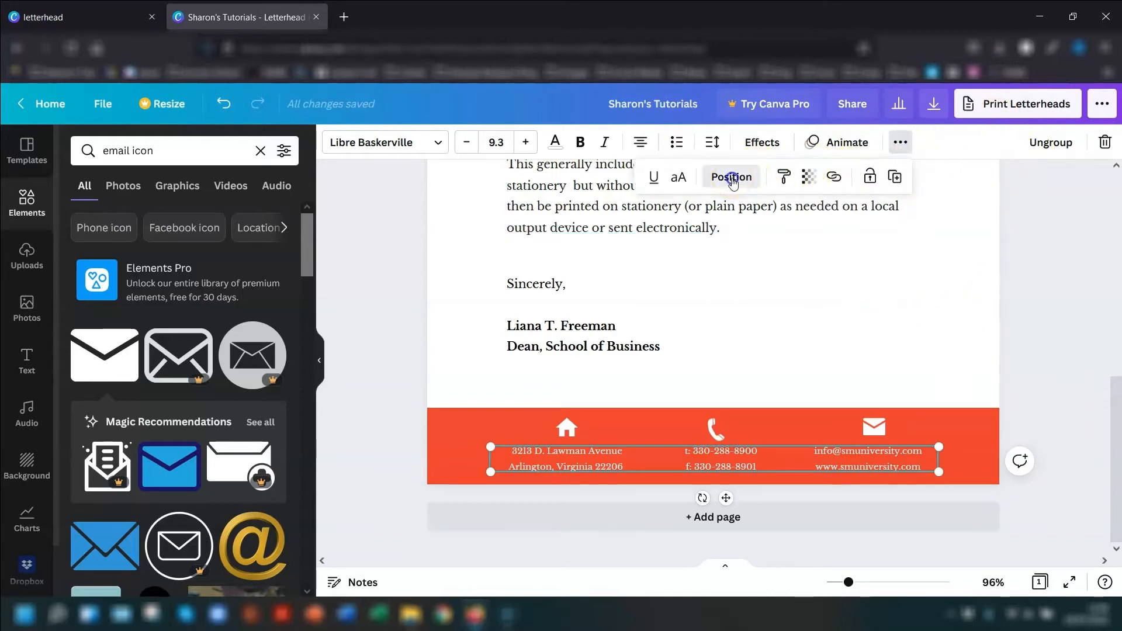
{"action": "left_click", "coordinate": [643, 313]}
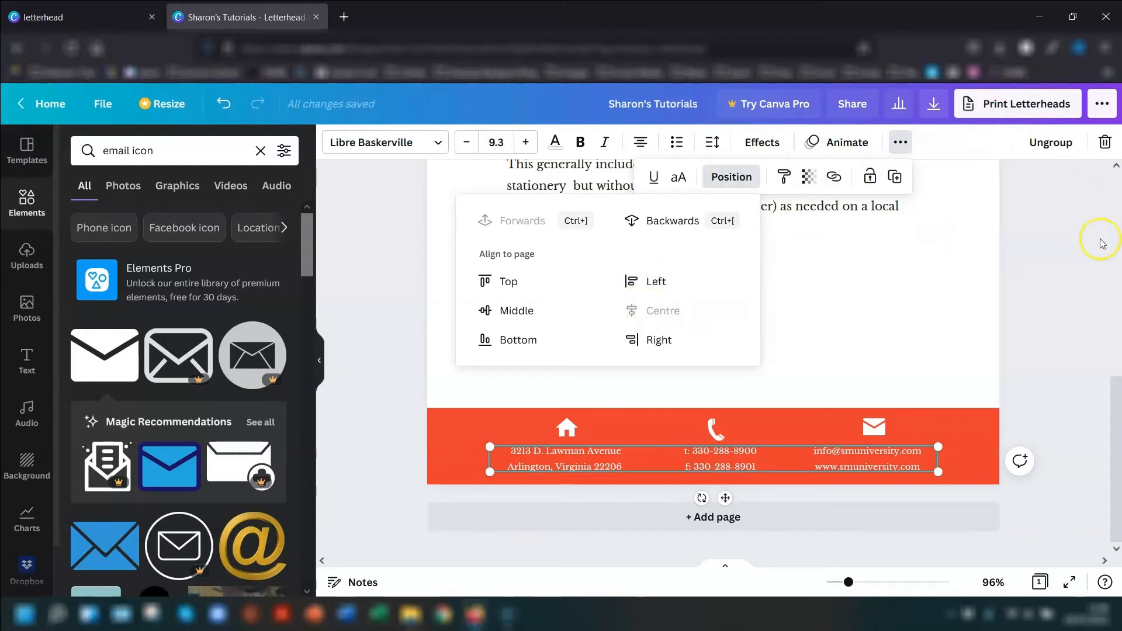
- Ungroup the footer text blocks and move the envelope icon so it sits centred above the email text
{"action": "left_click", "coordinate": [1058, 248]}
{"action": "left_click", "coordinate": [1052, 142]}
{"action": "left_click", "coordinate": [1035, 291]}
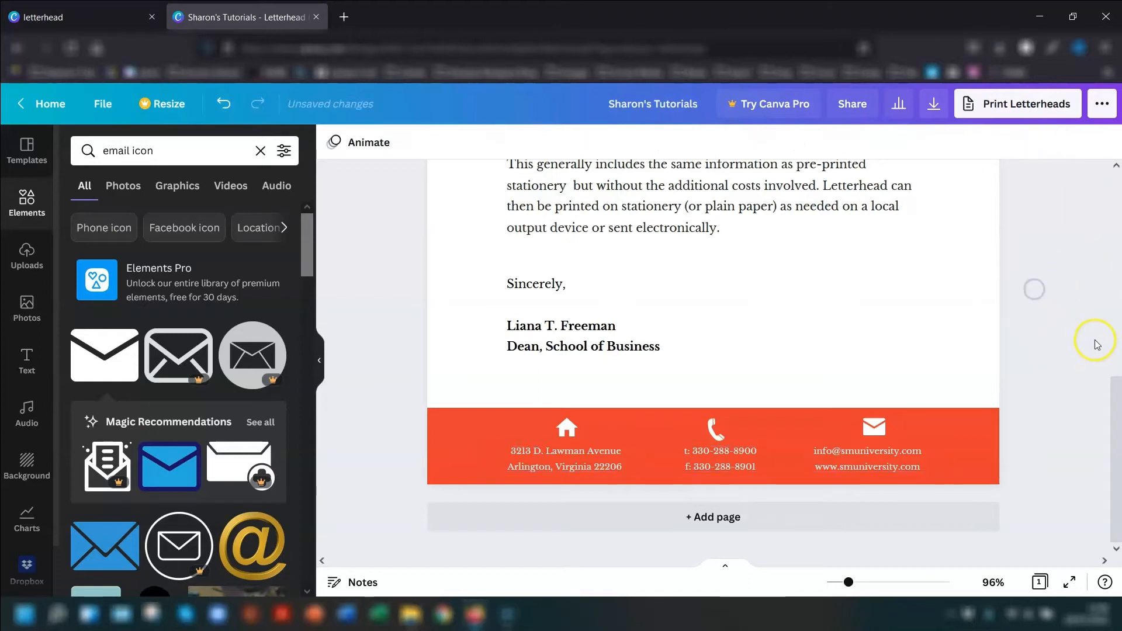
{"action": "left_click_drag", "start_coordinate": [874, 427], "coordinate": [868, 431]}
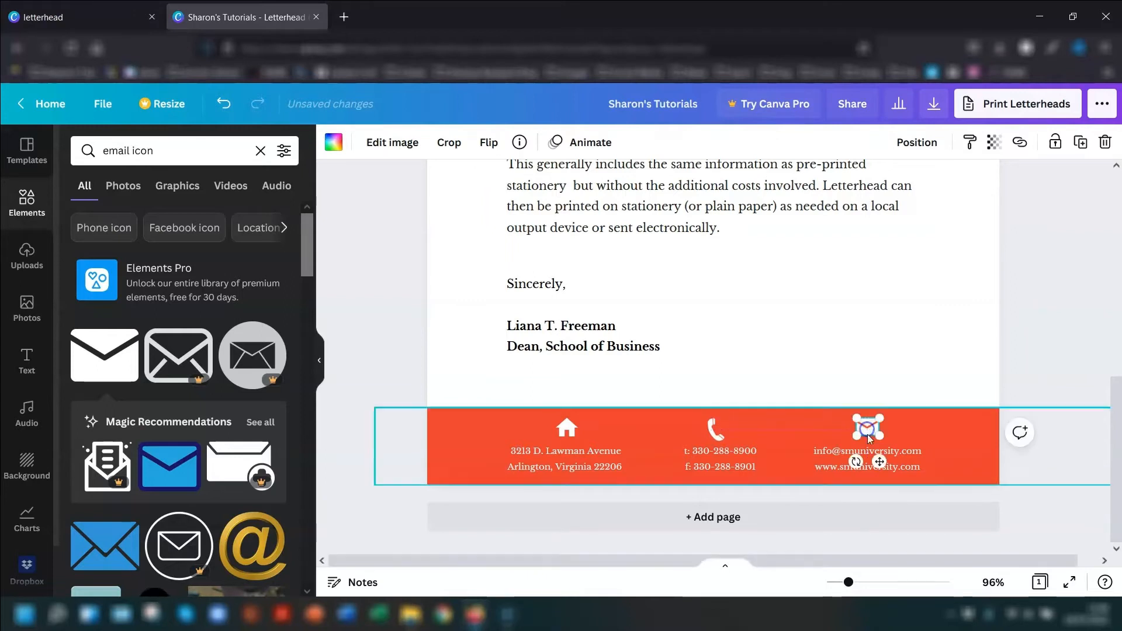
{"action": "left_click", "coordinate": [1050, 289]}
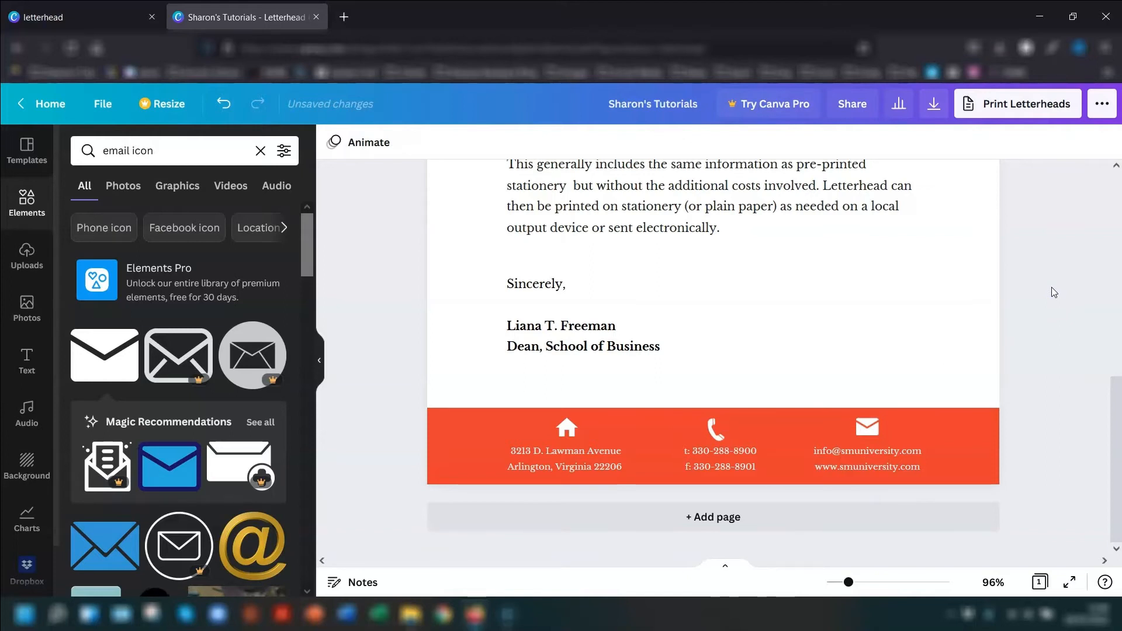
{"action": "left_click", "coordinate": [1002, 270]}
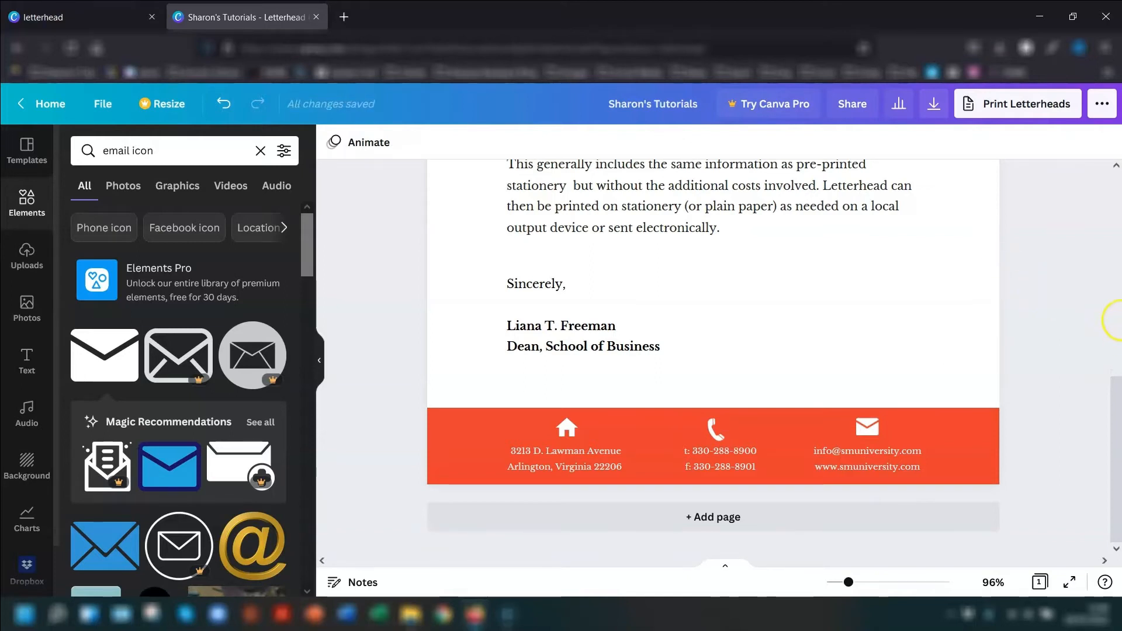
- Check the whole letterhead page and download it as a PDF Standard file
{"action": "scroll", "coordinate": [1040, 339], "scroll_direction": "up", "scroll_amount": 5}
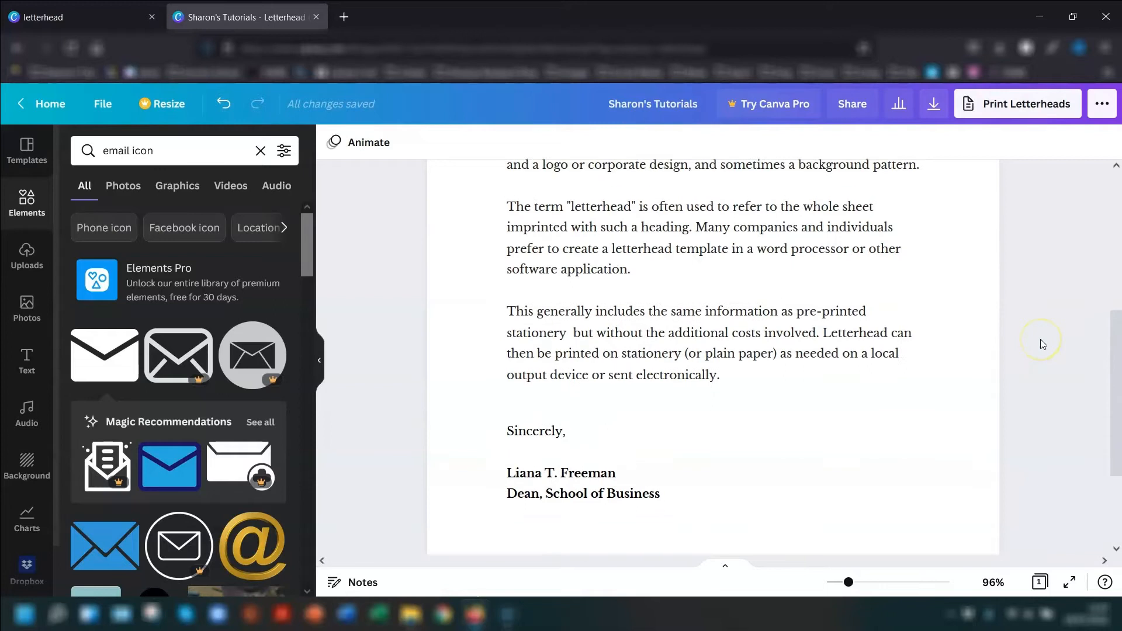
{"action": "left_click_drag", "start_coordinate": [848, 583], "coordinate": [840, 584]}
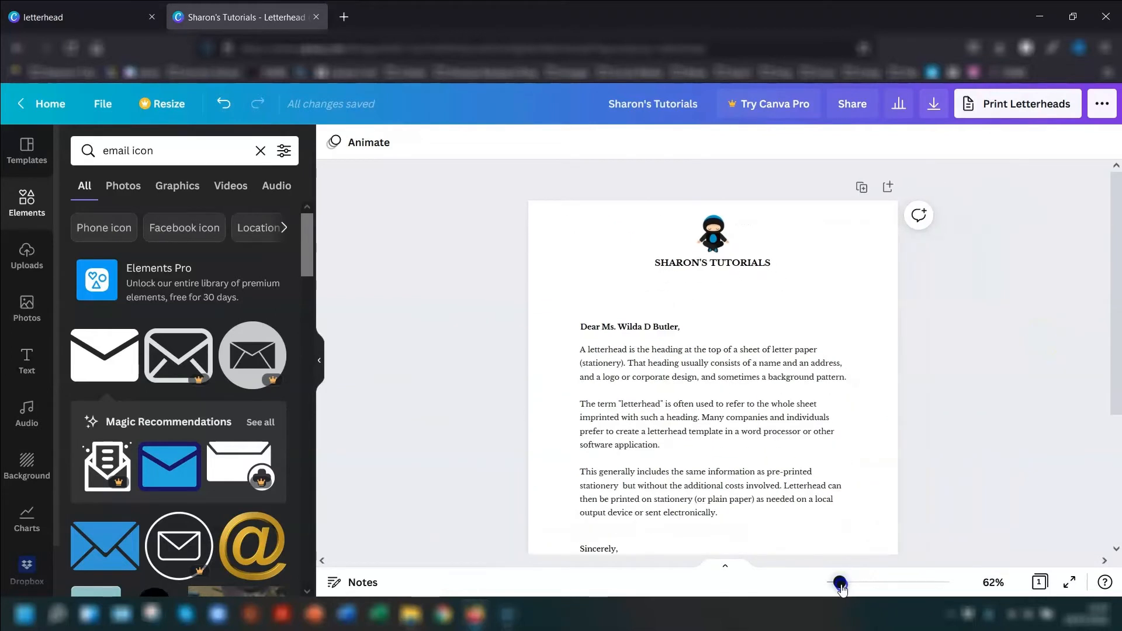
{"action": "scroll", "coordinate": [982, 360], "scroll_direction": "down", "scroll_amount": 3}
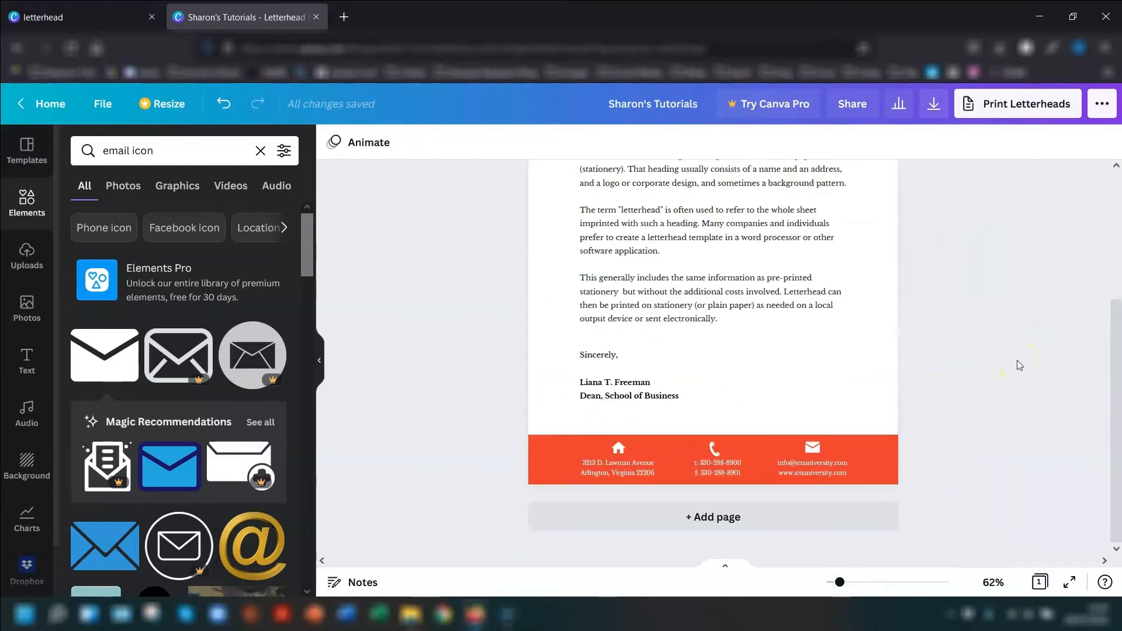
{"action": "scroll", "coordinate": [955, 284], "scroll_direction": "up", "scroll_amount": 2}
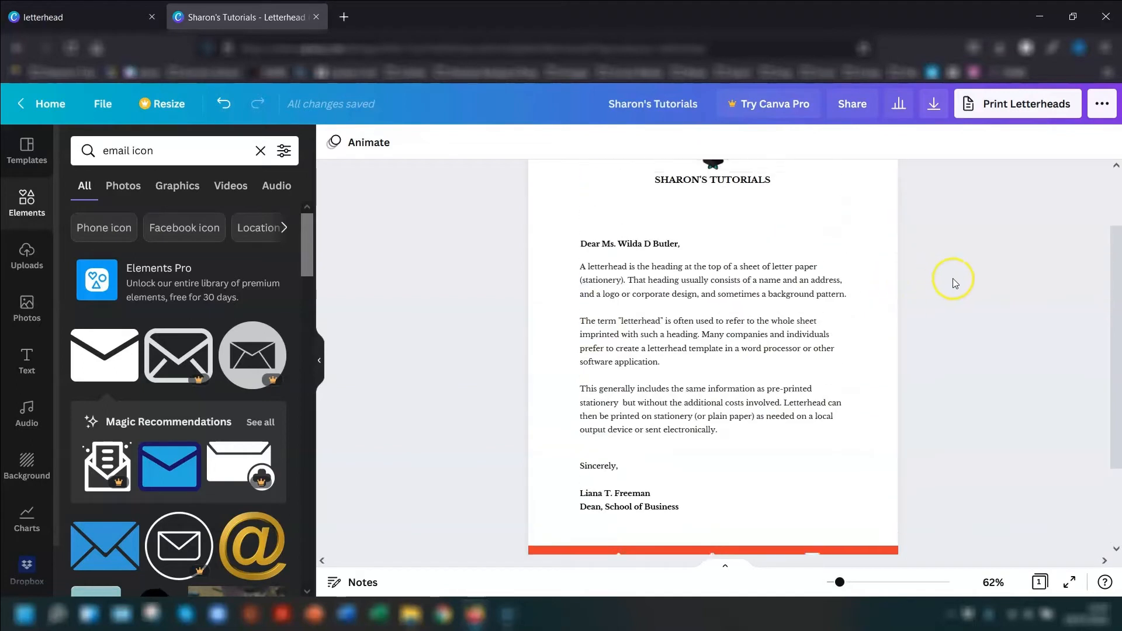
{"action": "scroll", "coordinate": [955, 283], "scroll_direction": "up", "scroll_amount": 2}
{"action": "scroll", "coordinate": [672, 395], "scroll_direction": "down", "scroll_amount": 1}
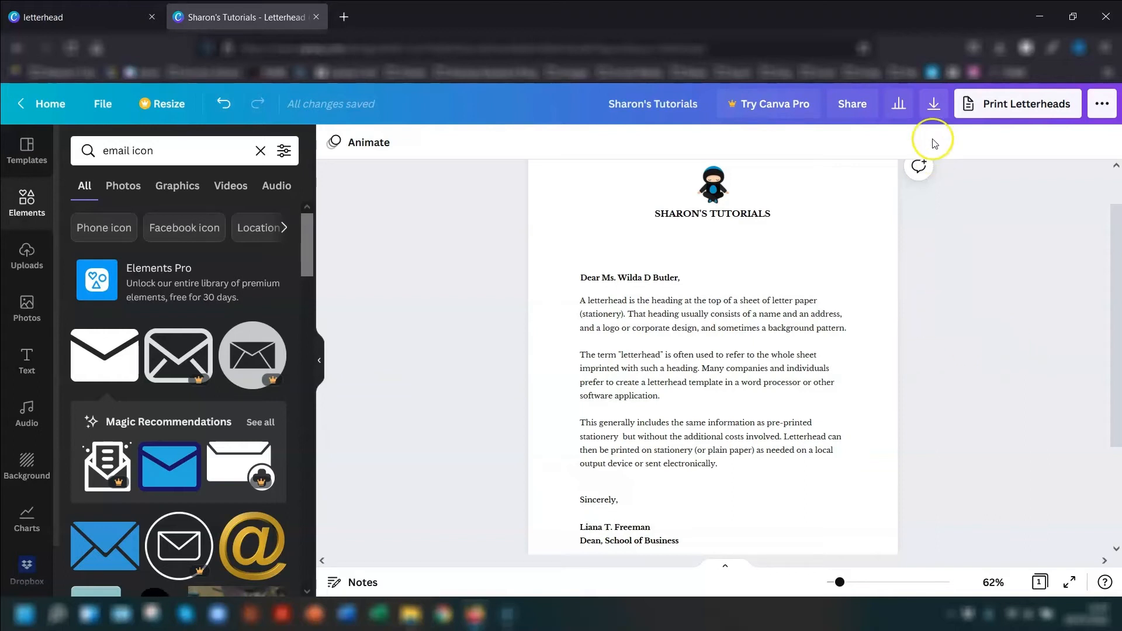
{"action": "left_click", "coordinate": [932, 103]}
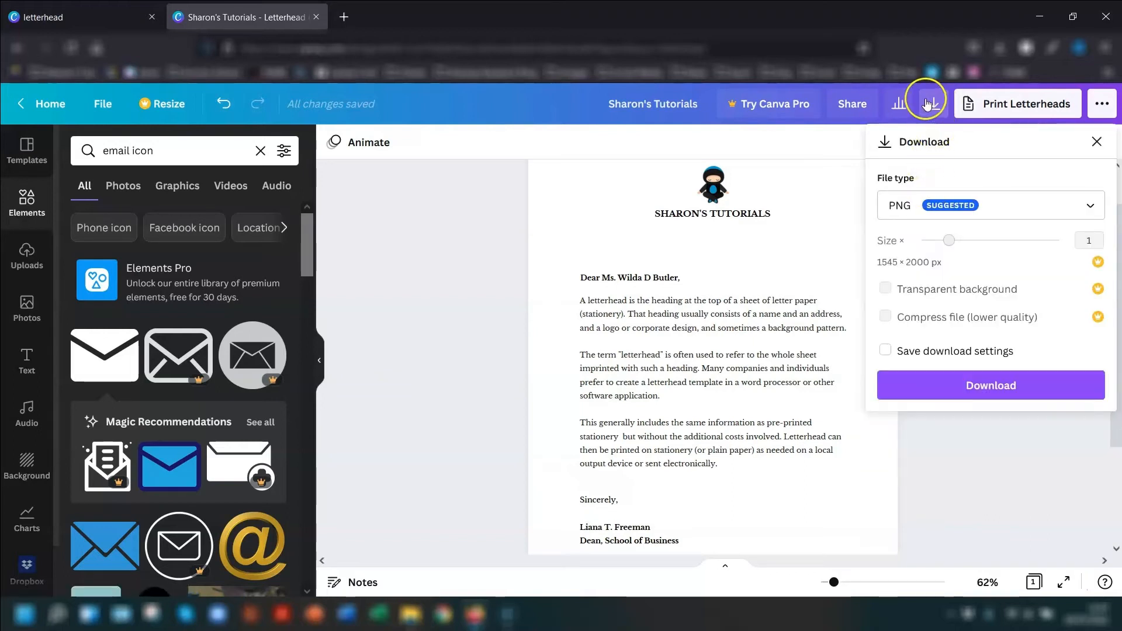
{"action": "left_click", "coordinate": [942, 207]}
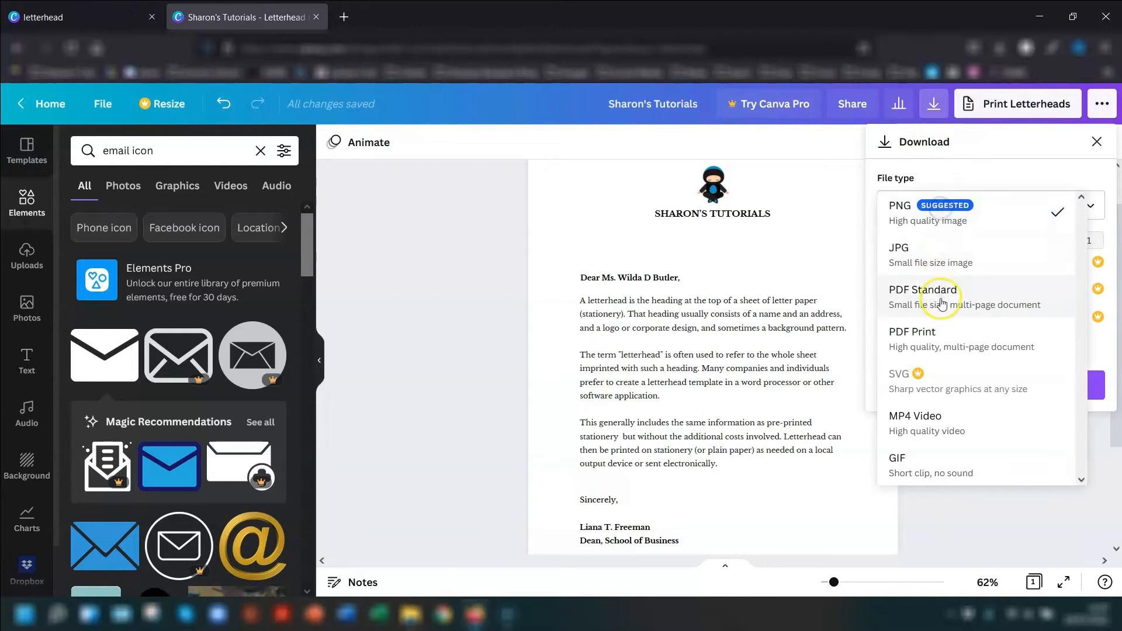
{"action": "left_click", "coordinate": [931, 341]}
{"action": "left_click", "coordinate": [925, 206]}
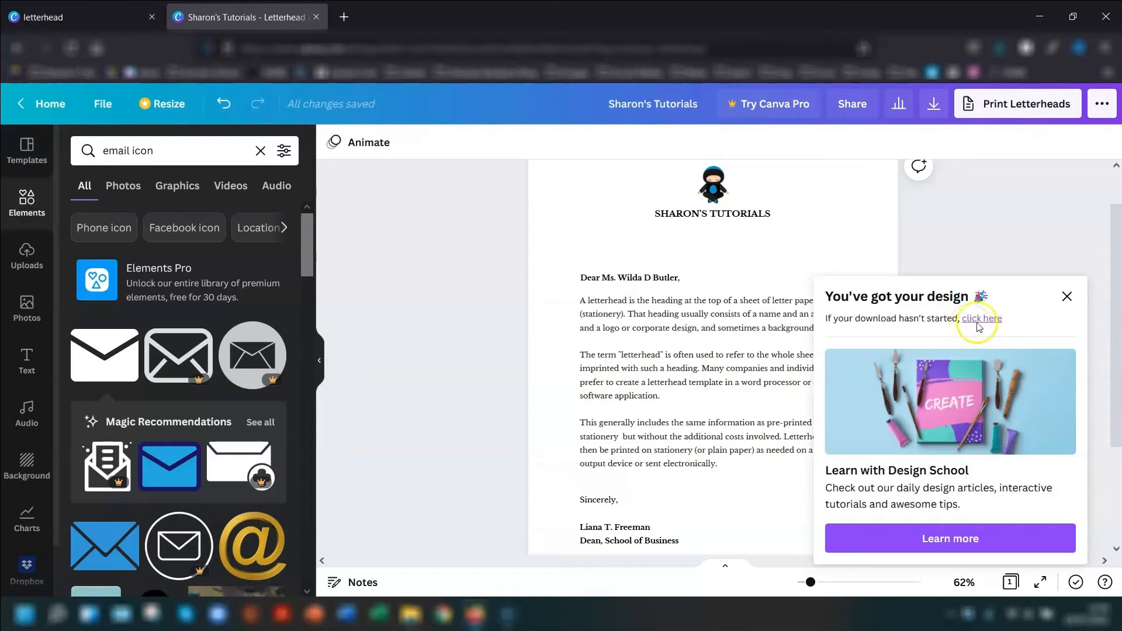
{"action": "left_click", "coordinate": [1068, 296]}
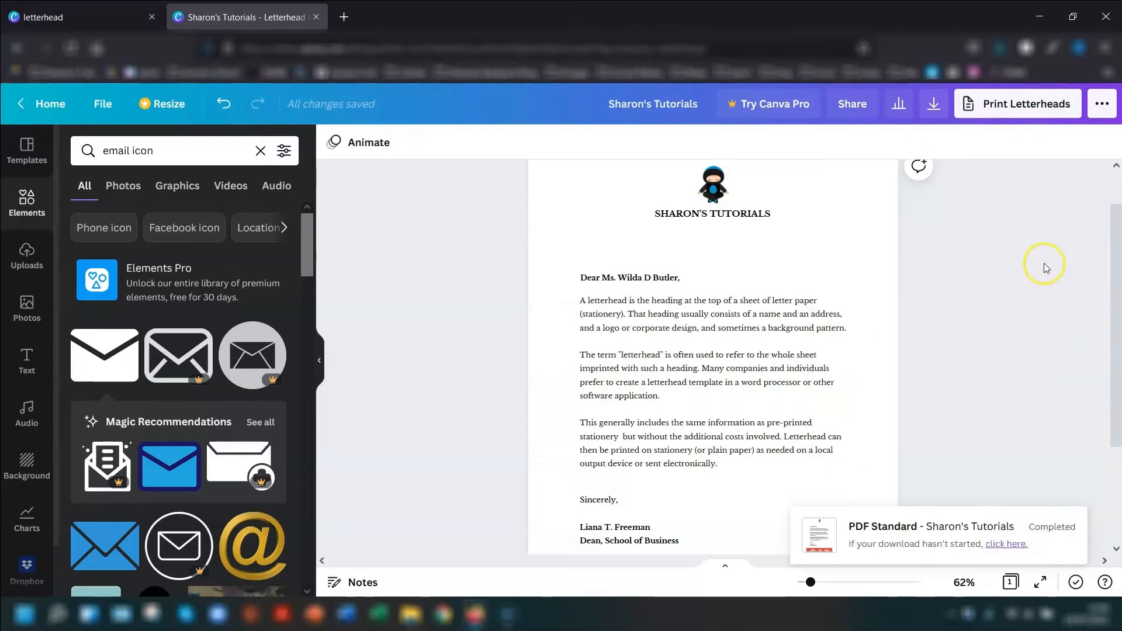
- Open the downloaded letterhead PDF in Adobe Acrobat and review the page from the header logo to the footer
{"action": "left_click", "coordinate": [999, 48]}
{"action": "left_click", "coordinate": [773, 84]}
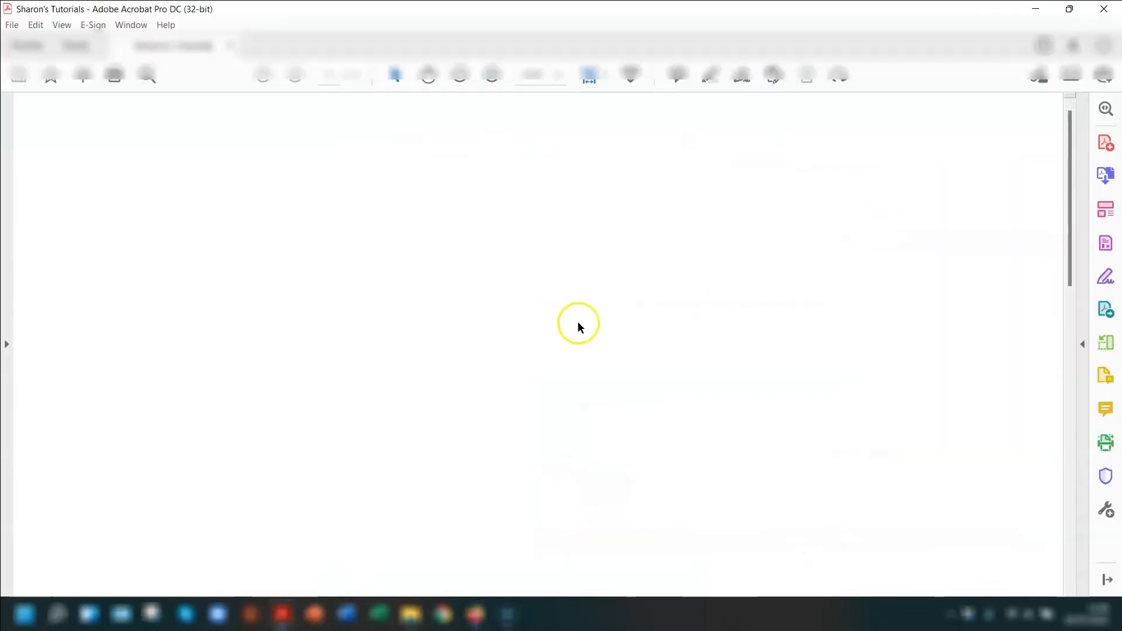
{"action": "left_click", "coordinate": [456, 78]}
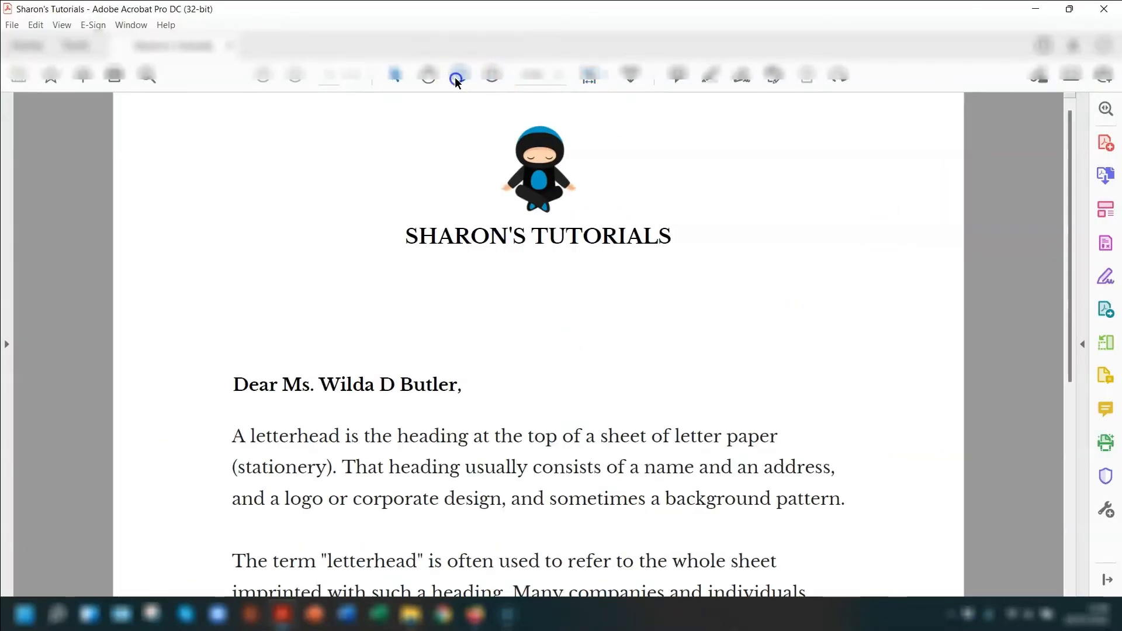
{"action": "left_click", "coordinate": [456, 77]}
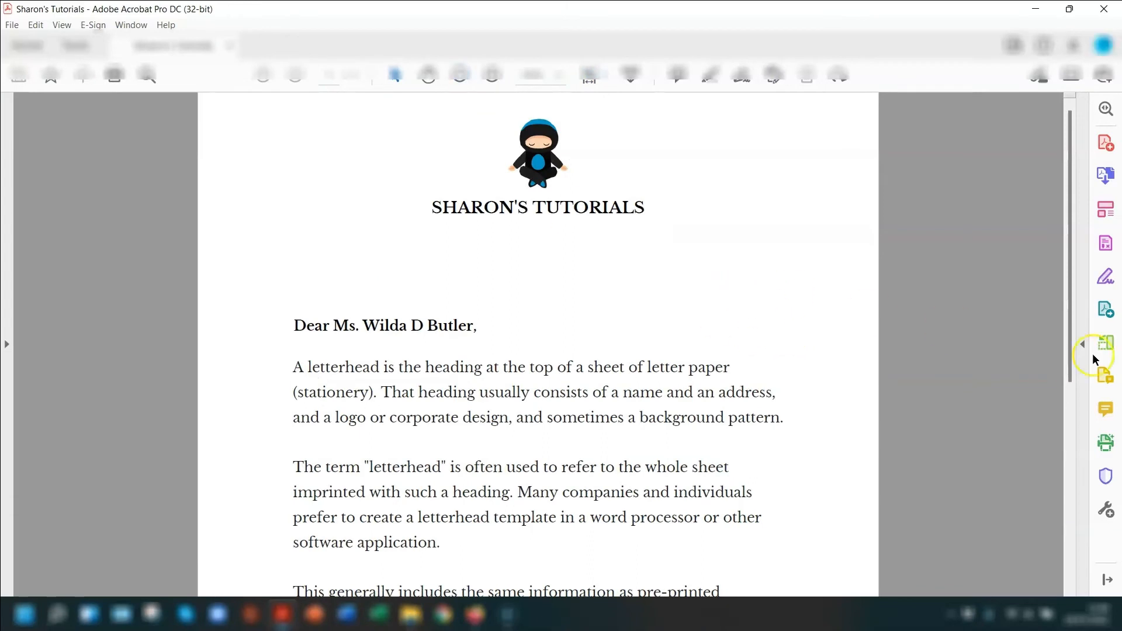
{"action": "scroll", "coordinate": [1012, 342], "scroll_direction": "down", "scroll_amount": 10}
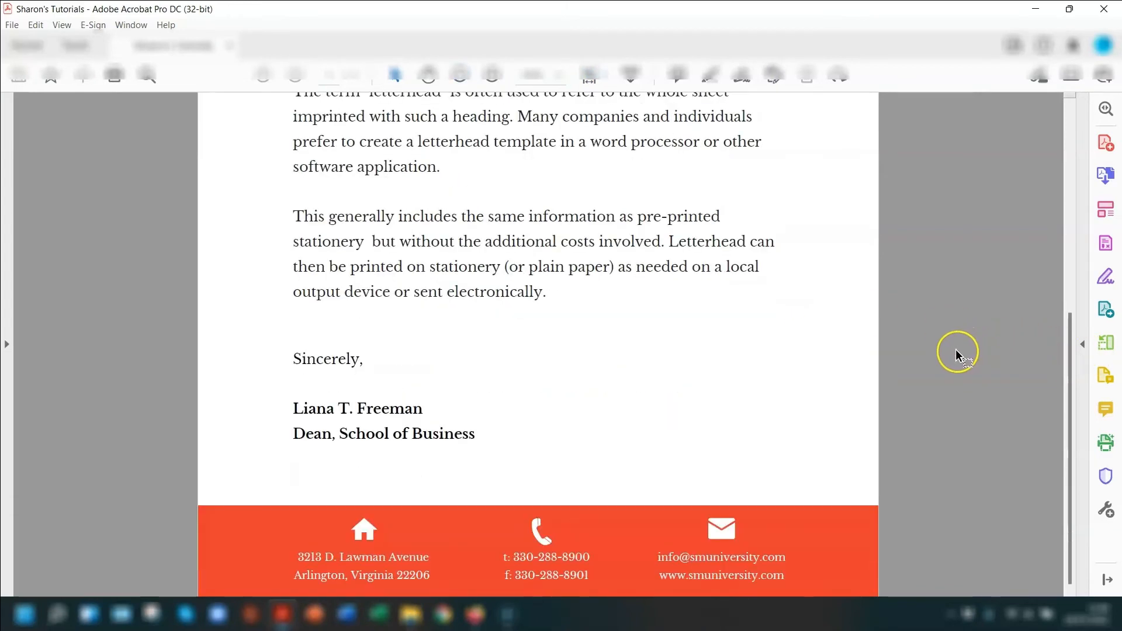
{"action": "scroll", "coordinate": [716, 534], "scroll_direction": "up", "scroll_amount": 2}
{"action": "key", "text": "ctrl+0"}
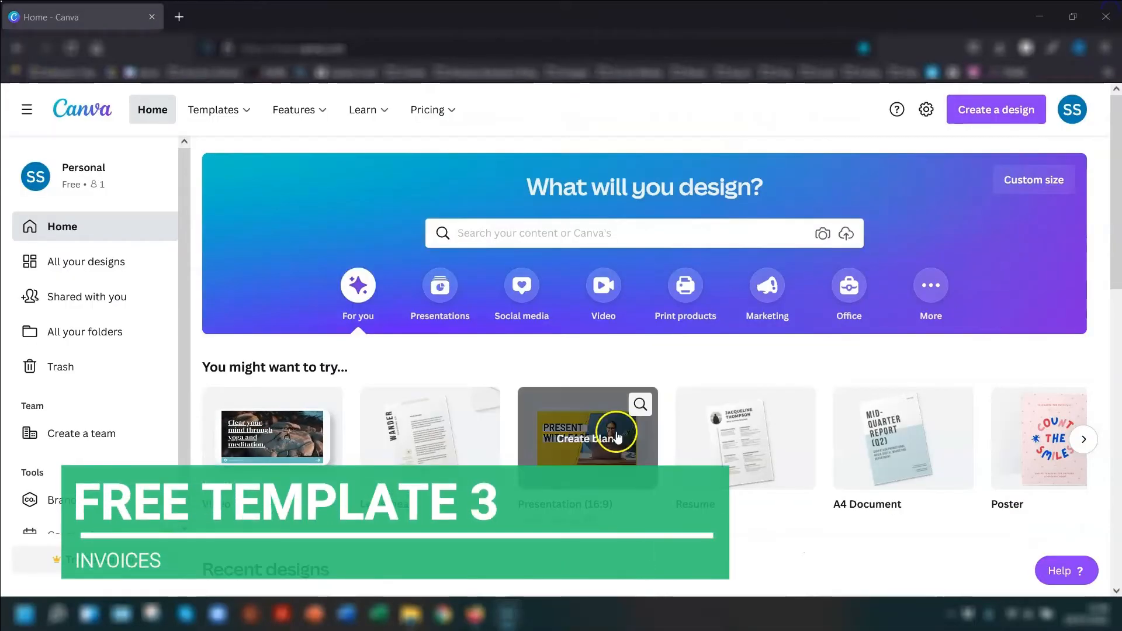
- Search Canva's templates for "invoice" and filter the results to free designs
{"action": "left_click", "coordinate": [519, 234]}
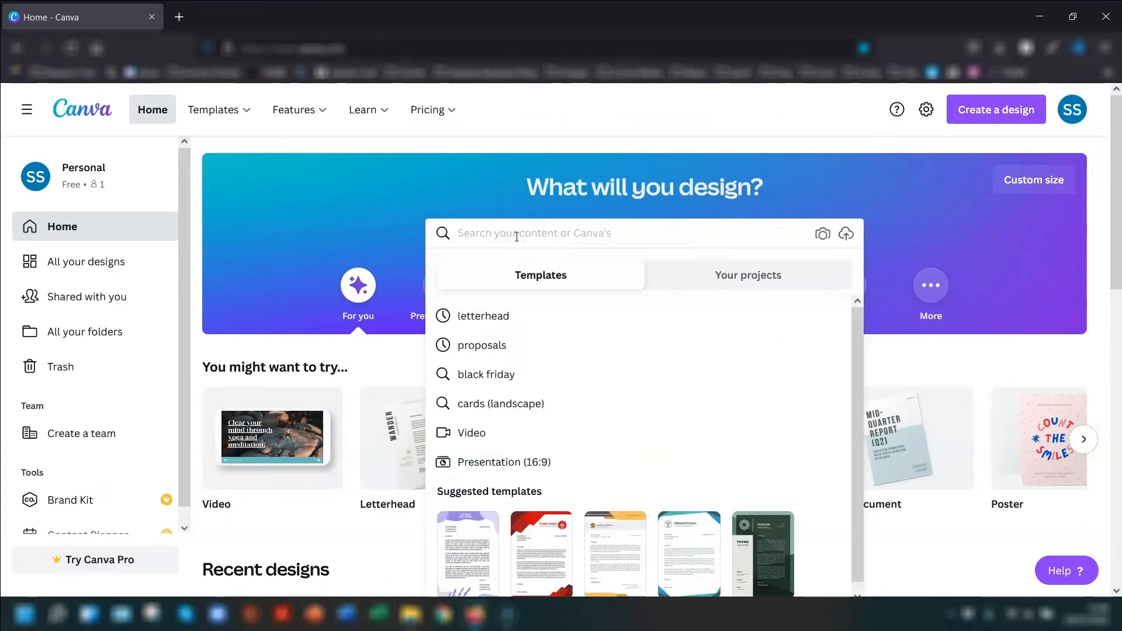
{"action": "type", "text": "invoice"}
{"action": "key", "text": "Return"}
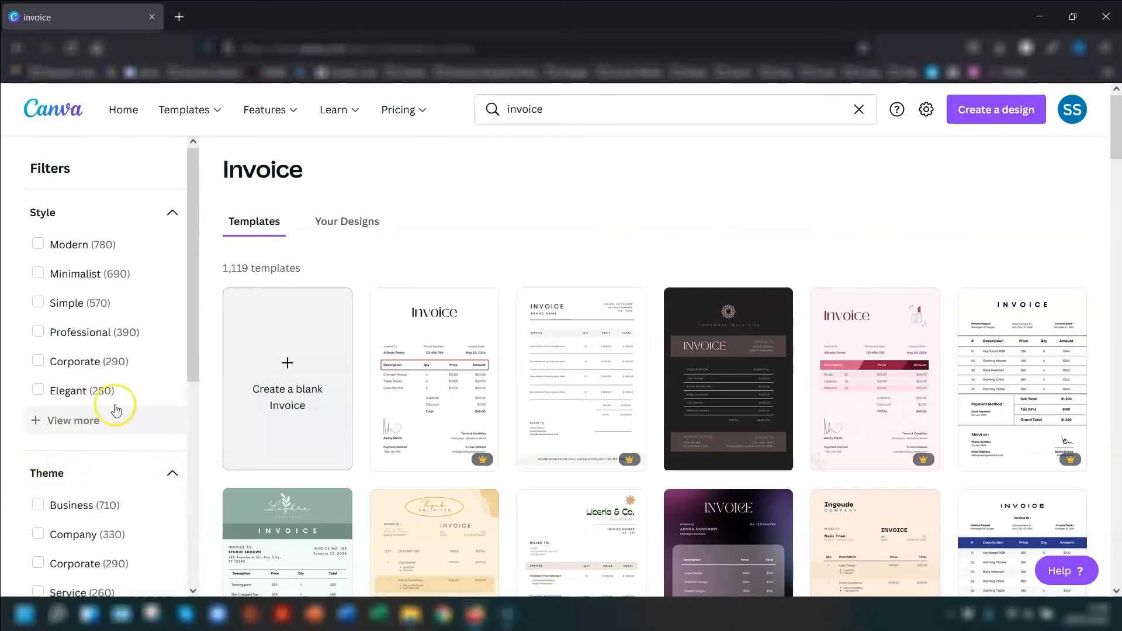
{"action": "scroll", "coordinate": [124, 396], "scroll_direction": "down", "scroll_amount": 3}
{"action": "scroll", "coordinate": [117, 438], "scroll_direction": "down", "scroll_amount": 2}
{"action": "left_click", "coordinate": [65, 472]}
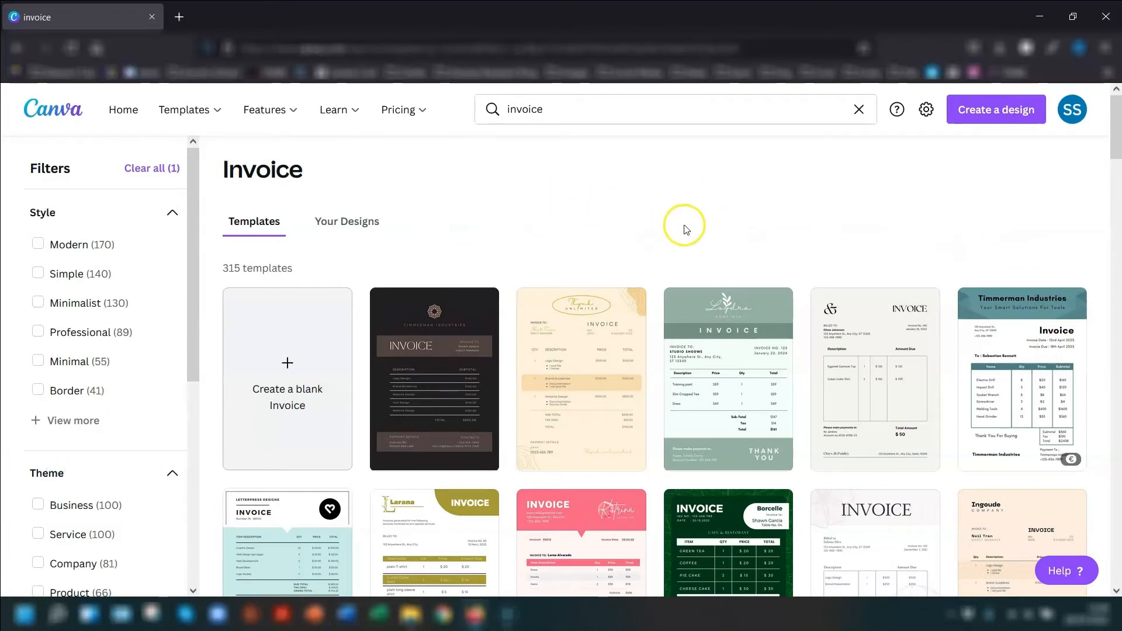
- Open the free MSGR invoice template with the purple footer band as a new design
{"action": "scroll", "coordinate": [690, 216], "scroll_direction": "down", "scroll_amount": 1}
{"action": "scroll", "coordinate": [692, 202], "scroll_direction": "down", "scroll_amount": 7}
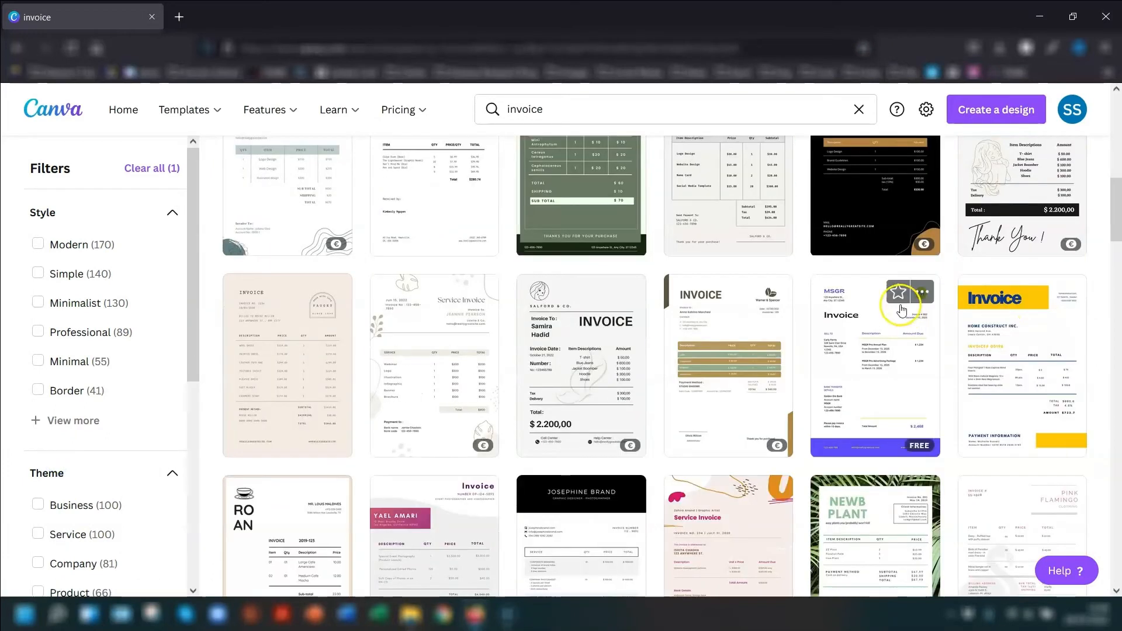
{"action": "left_click", "coordinate": [855, 350]}
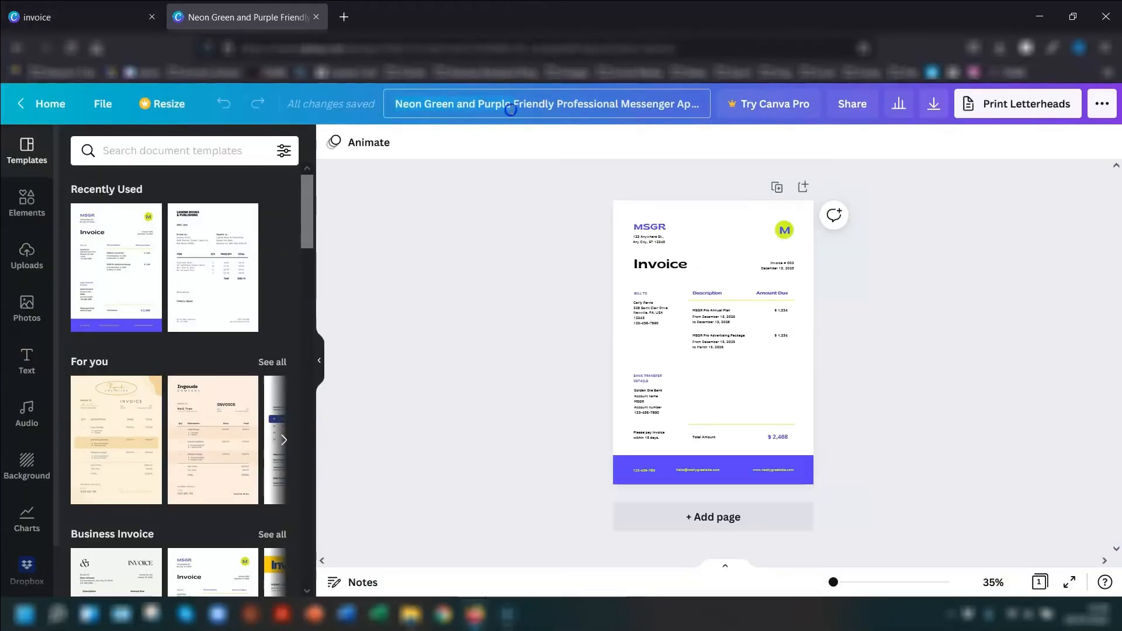
- Rename the design as "Invoice - Blank Template"
{"action": "left_click", "coordinate": [708, 104]}
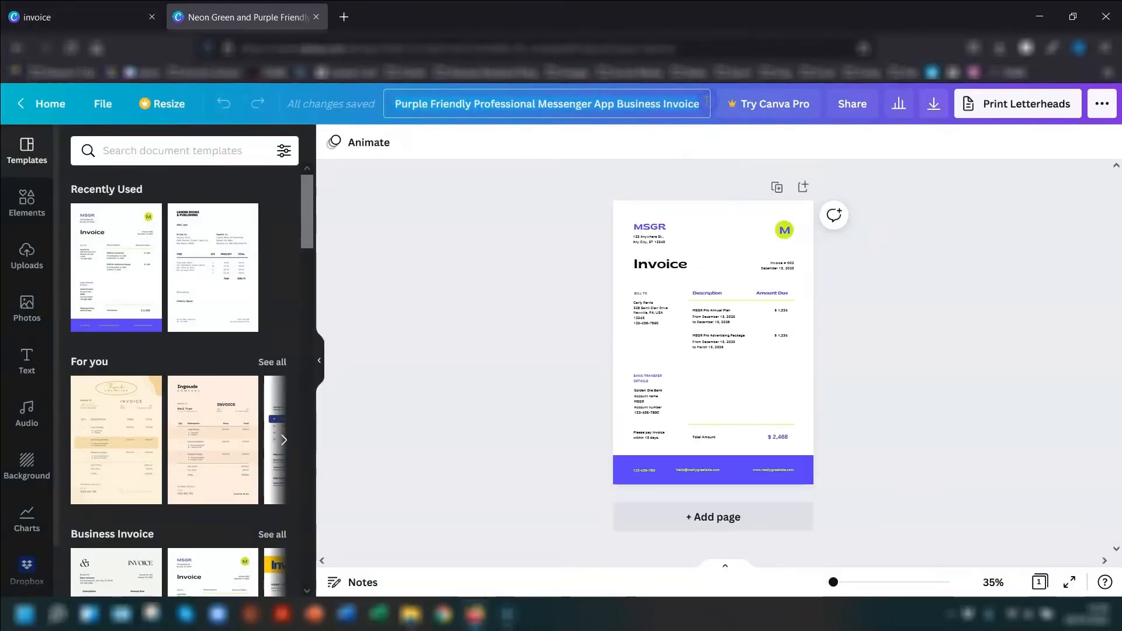
{"action": "type", "text": "Invoice"}
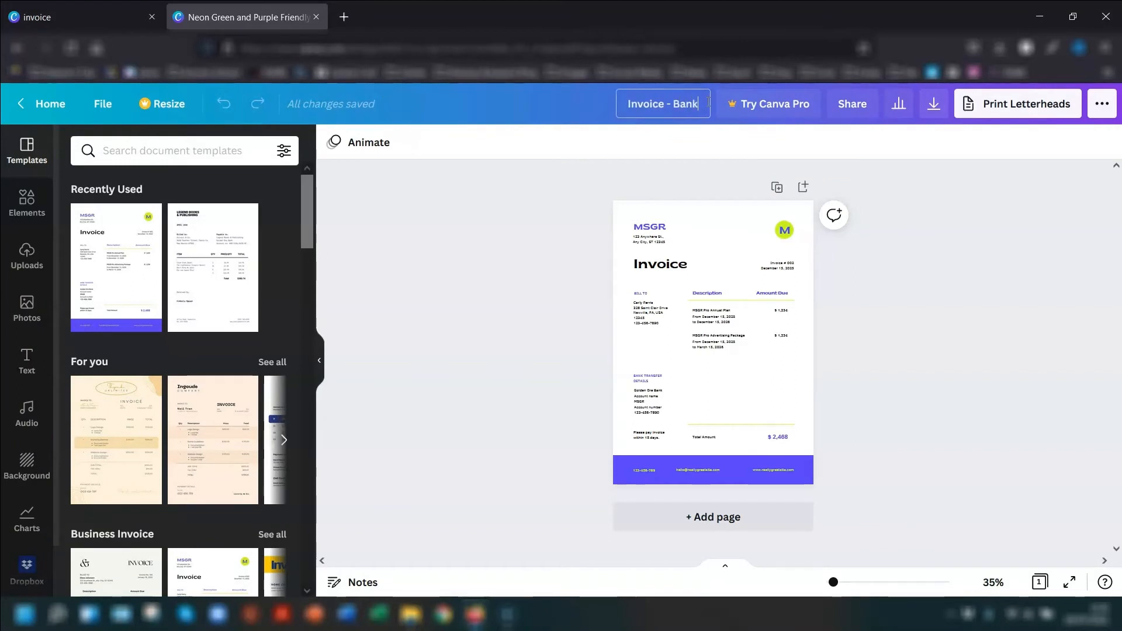
{"action": "type", "text": " - Blank Template"}
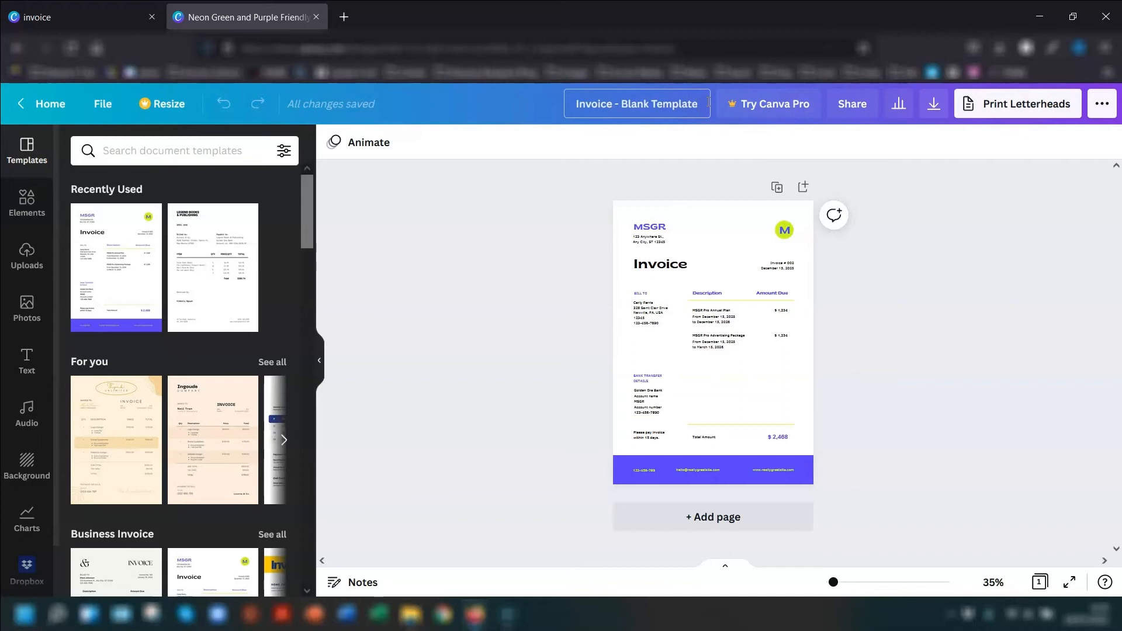
{"action": "type", "text": "4"}
{"action": "key", "text": "BackSpace"}
{"action": "key", "text": "Return"}
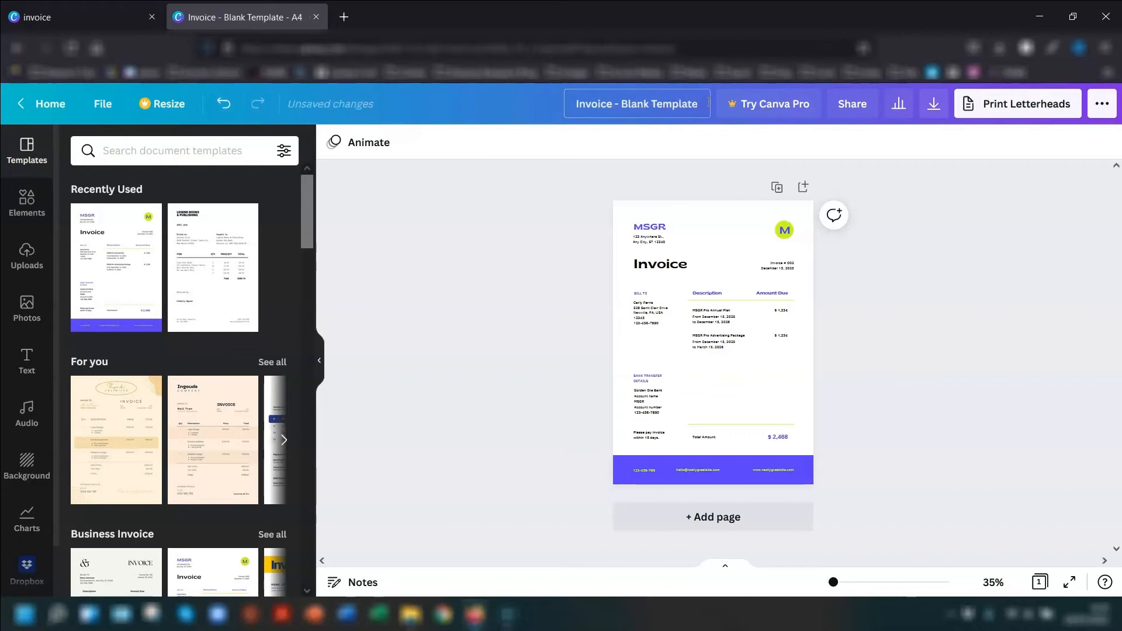
- Ungroup the round green M logo at the top of the invoice and delete its circle and letter
{"action": "left_click_drag", "start_coordinate": [833, 582], "coordinate": [858, 581]}
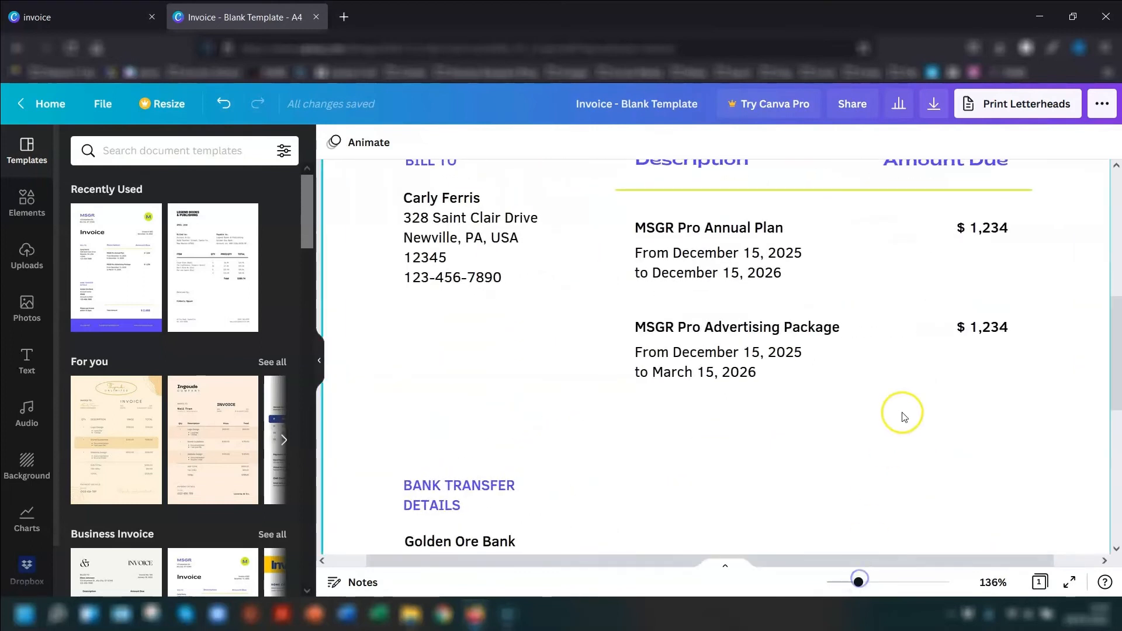
{"action": "scroll", "coordinate": [904, 417], "scroll_direction": "up", "scroll_amount": 5}
{"action": "left_click", "coordinate": [1006, 220]}
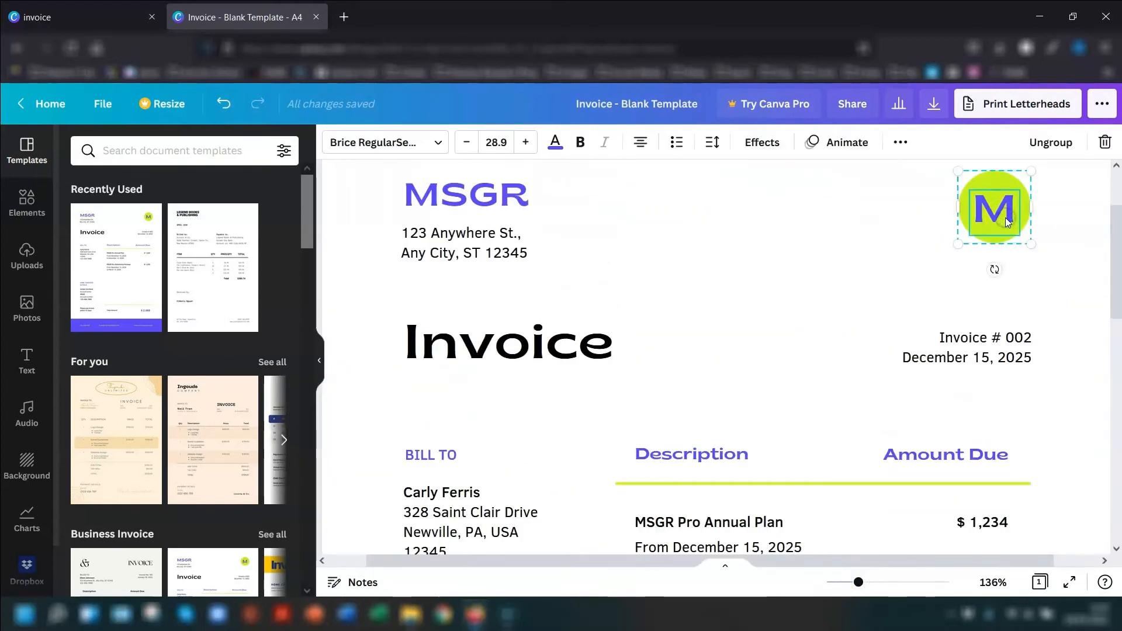
{"action": "left_click", "coordinate": [1060, 149]}
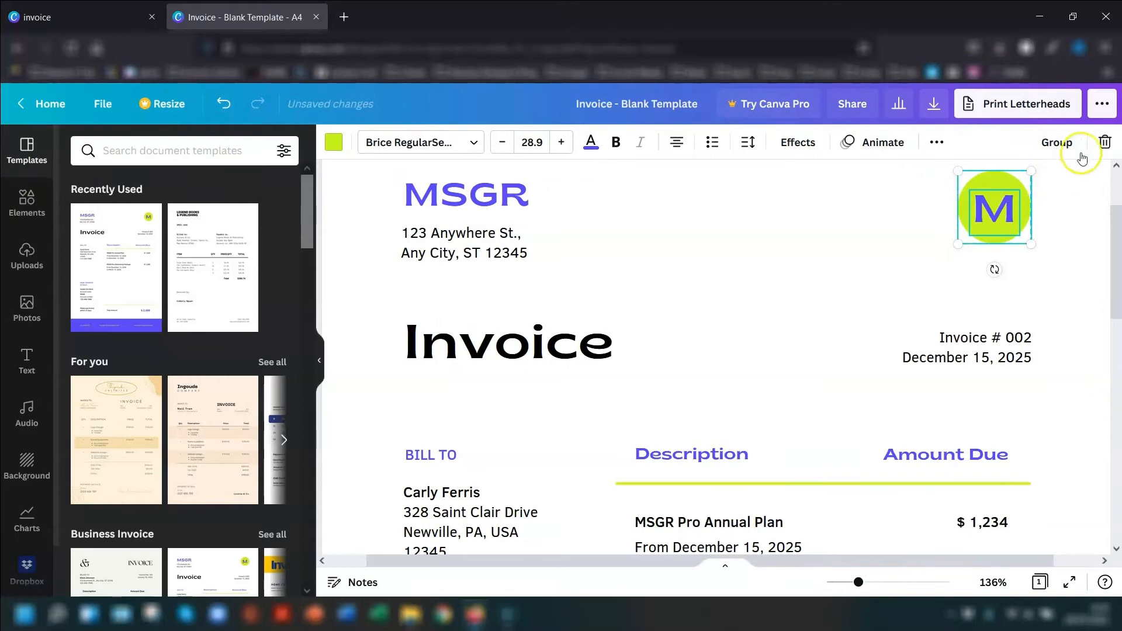
{"action": "left_click", "coordinate": [1104, 144]}
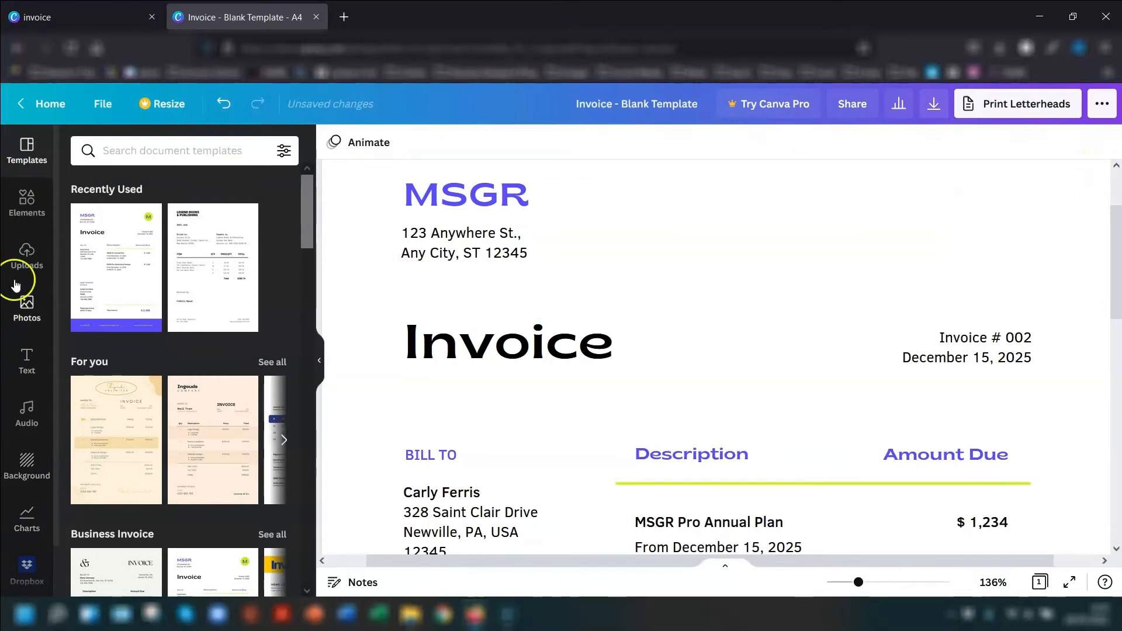
- Insert the uploaded blue ninja image, shrink it to logo size and place it in the invoice's upper-right corner
{"action": "left_click", "coordinate": [36, 274]}
{"action": "scroll", "coordinate": [175, 409], "scroll_direction": "down", "scroll_amount": 5}
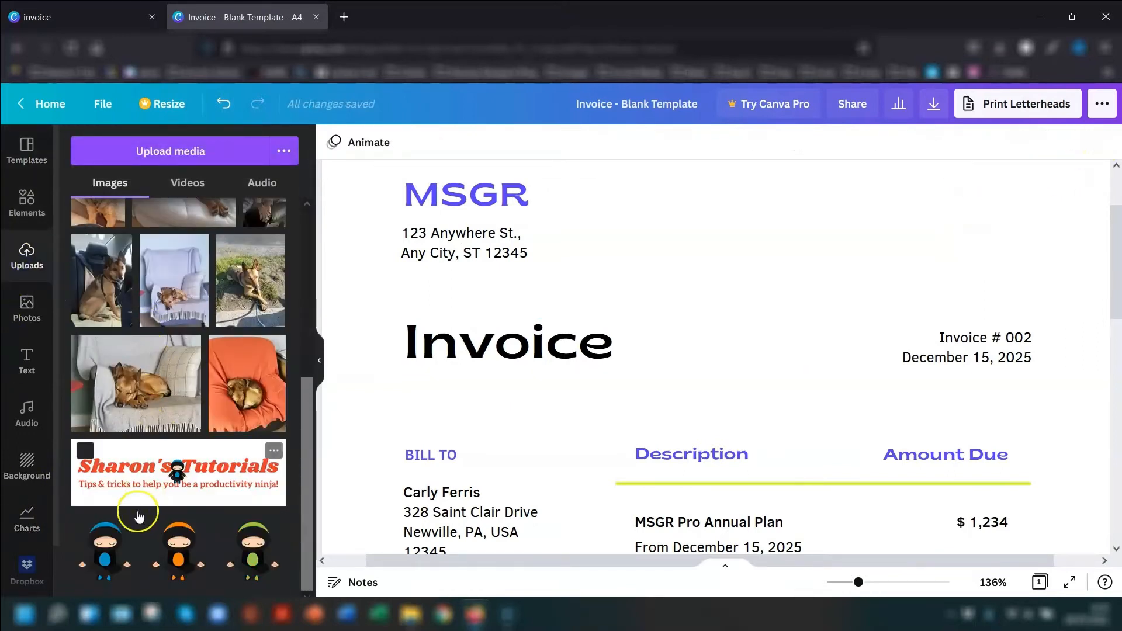
{"action": "left_click", "coordinate": [105, 549]}
{"action": "left_click_drag", "start_coordinate": [625, 474], "coordinate": [730, 233]}
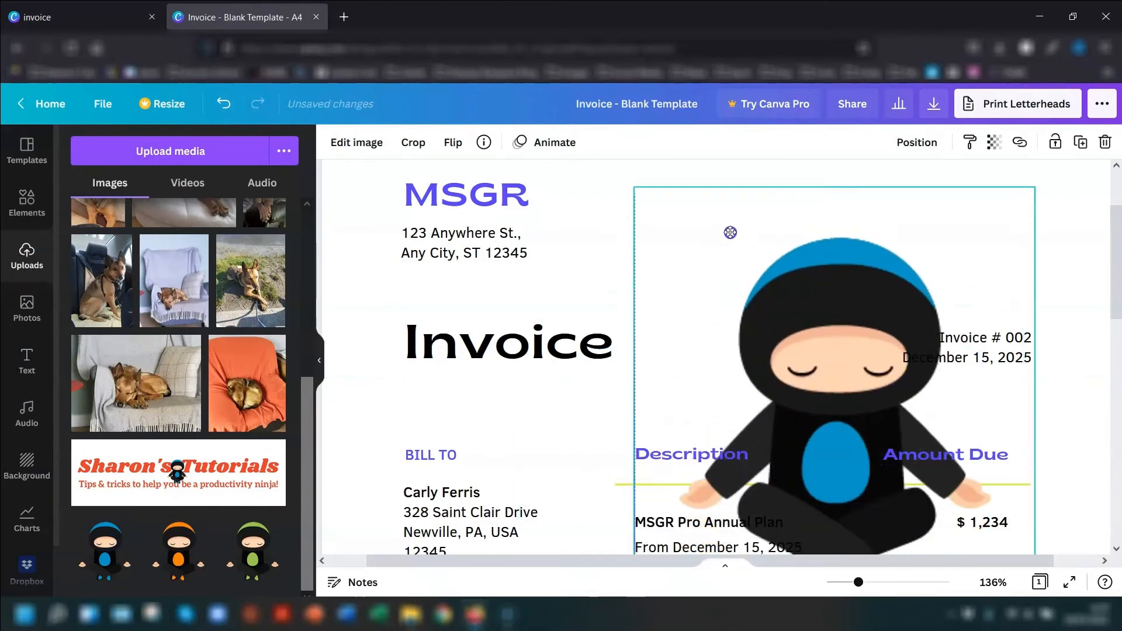
{"action": "left_click_drag", "start_coordinate": [631, 187], "coordinate": [896, 472]}
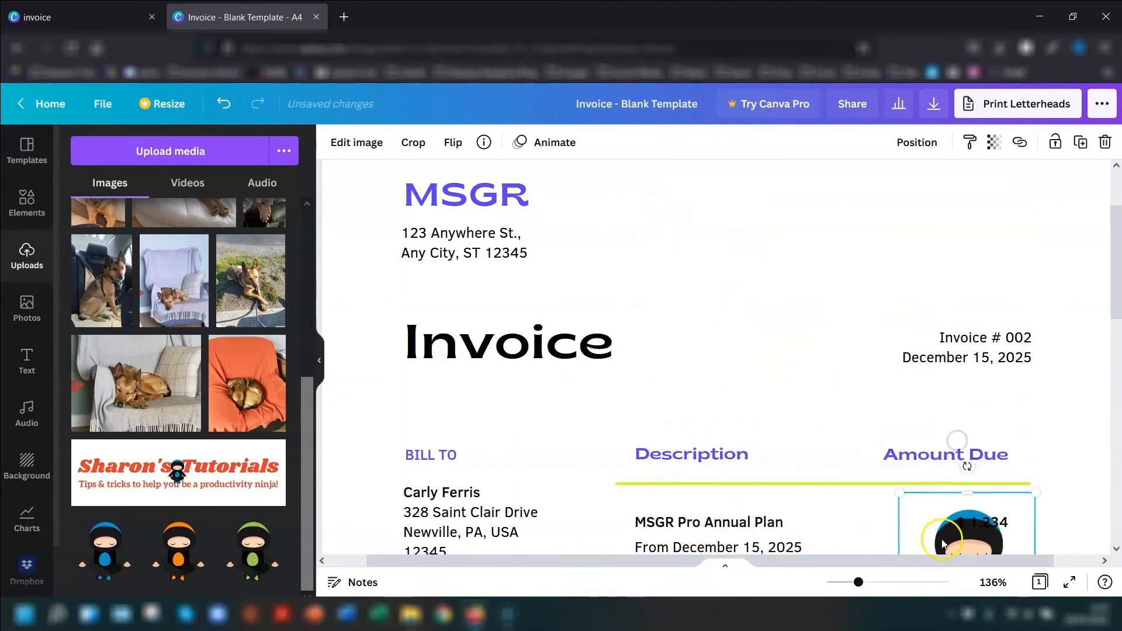
{"action": "left_click_drag", "start_coordinate": [937, 507], "coordinate": [992, 210]}
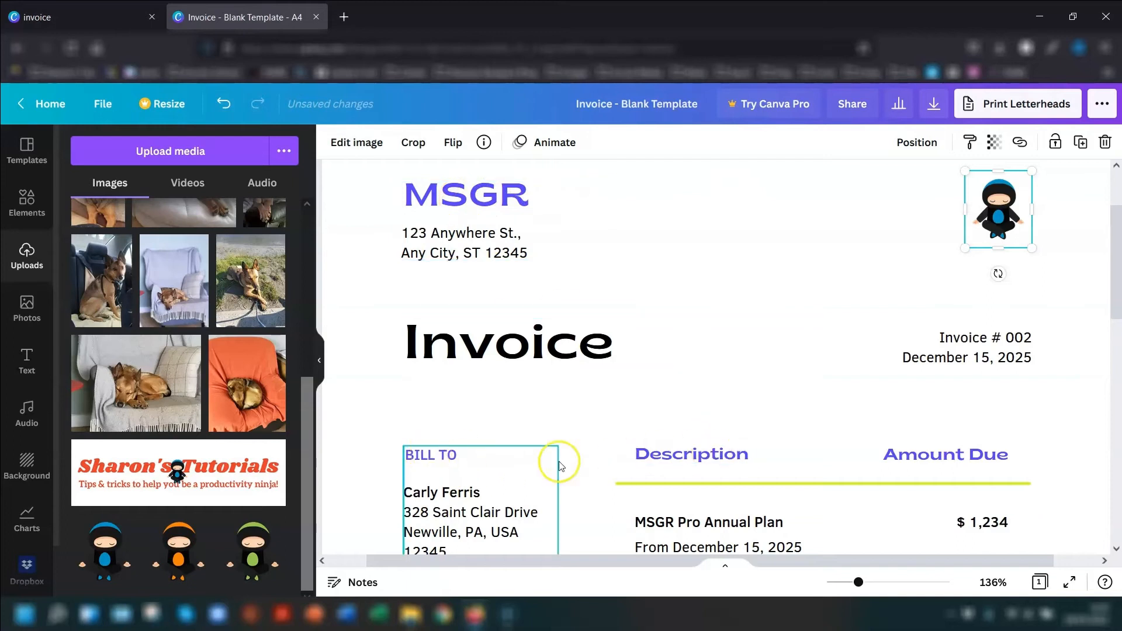
- Recolour the Description heading in the brand orange-red and apply the change to all matching purple text on the invoice
{"action": "left_click", "coordinate": [655, 461]}
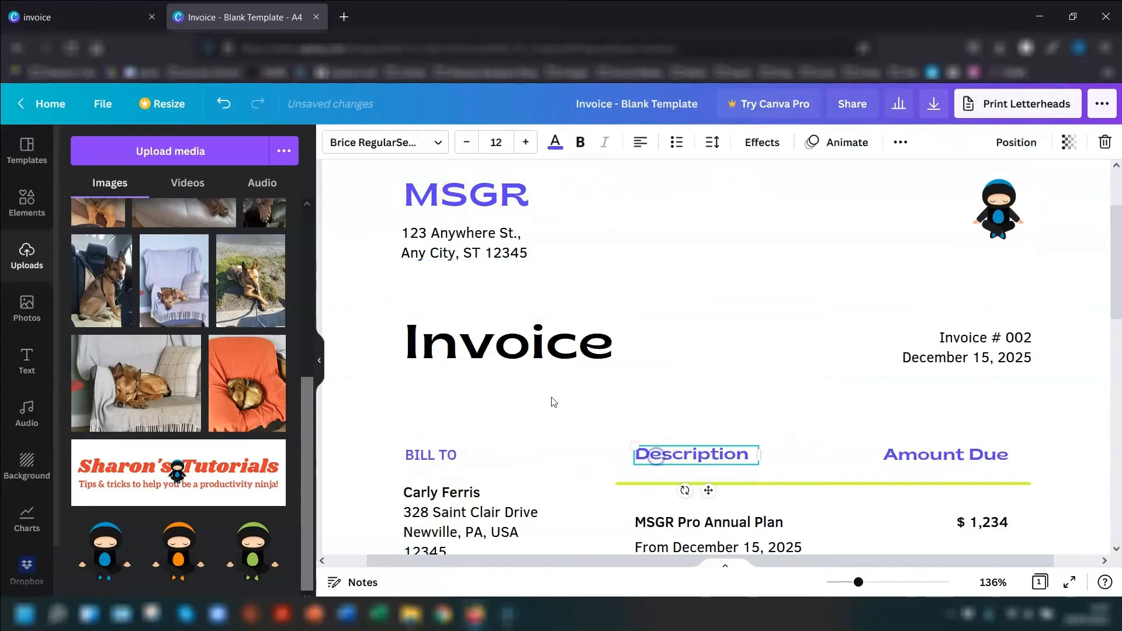
{"action": "left_click", "coordinate": [555, 143]}
{"action": "left_click", "coordinate": [89, 325]}
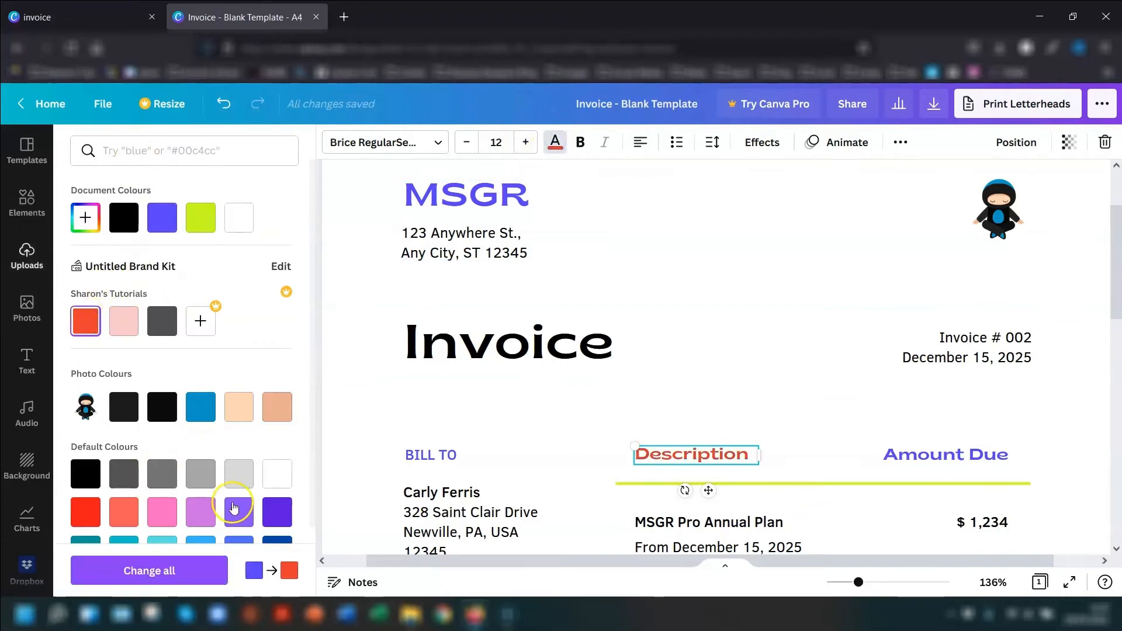
{"action": "left_click", "coordinate": [129, 572]}
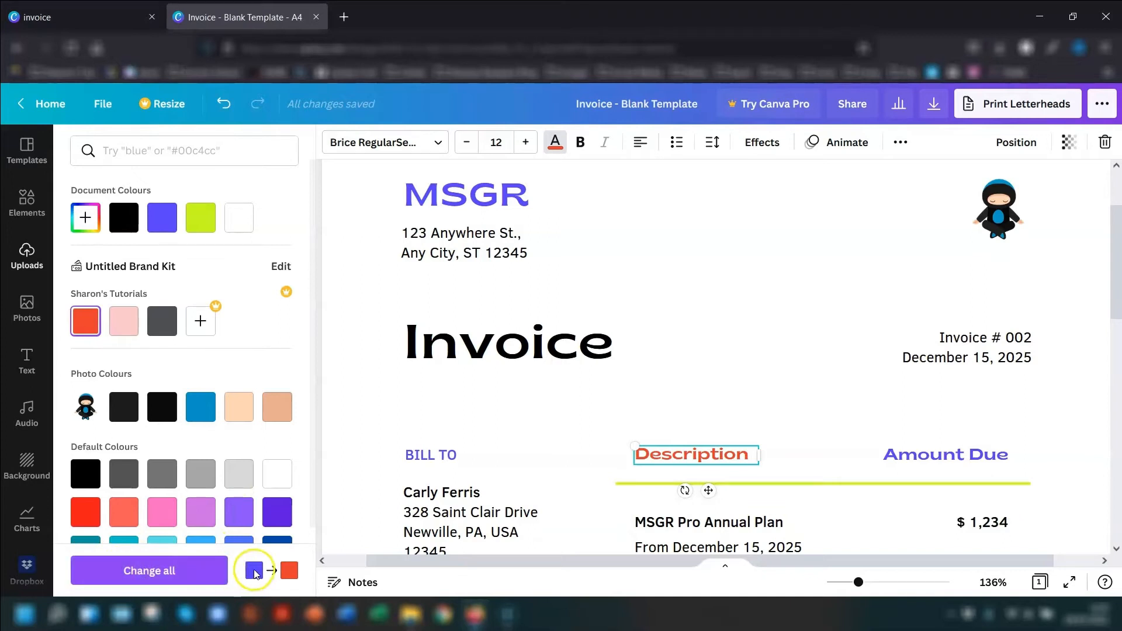
{"action": "left_click", "coordinate": [153, 572]}
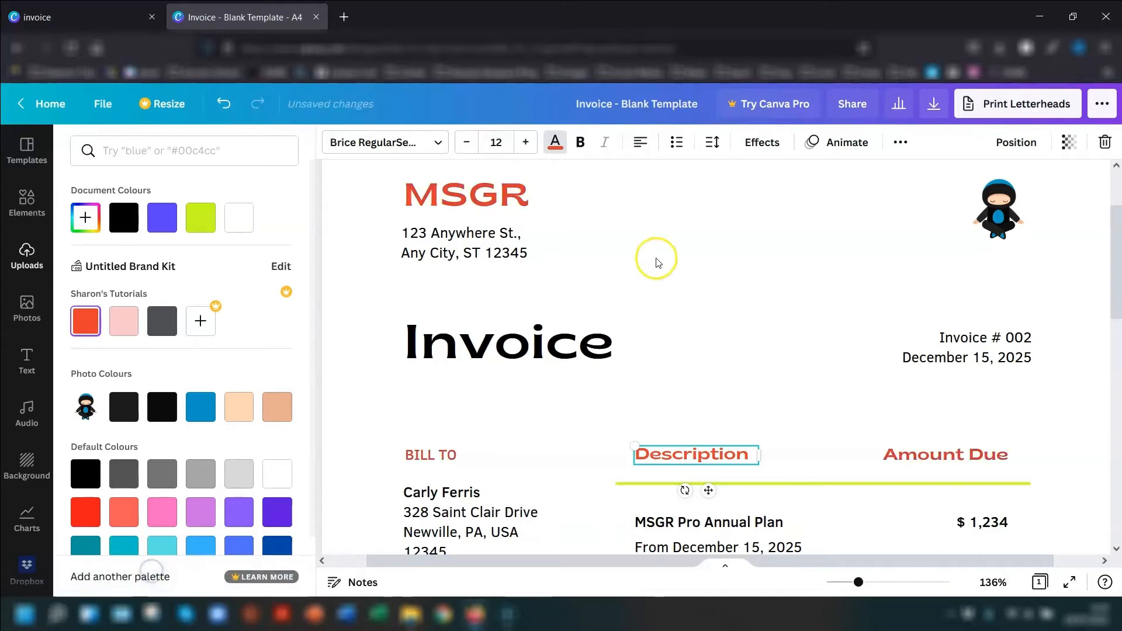
- Recolour the lime divider line under the Description heading, and its matching line above the total, in the brand pale pink
{"action": "left_click_drag", "start_coordinate": [859, 583], "coordinate": [844, 582]}
{"action": "scroll", "coordinate": [980, 362], "scroll_direction": "down", "scroll_amount": 4}
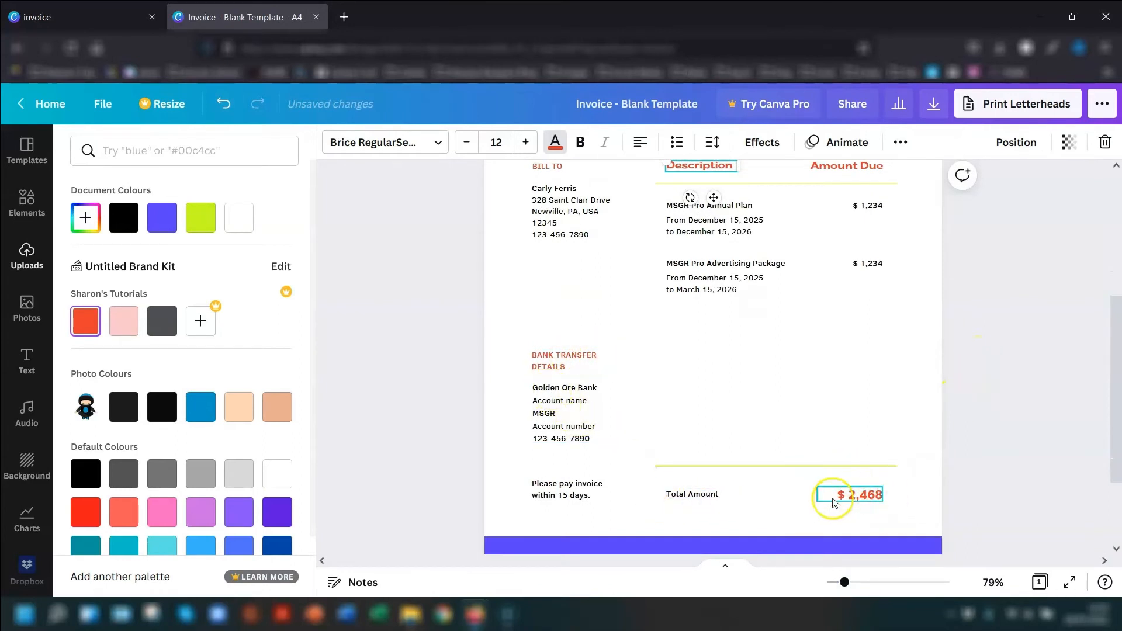
{"action": "scroll", "coordinate": [919, 303], "scroll_direction": "up", "scroll_amount": 1}
{"action": "scroll", "coordinate": [917, 303], "scroll_direction": "up", "scroll_amount": 3}
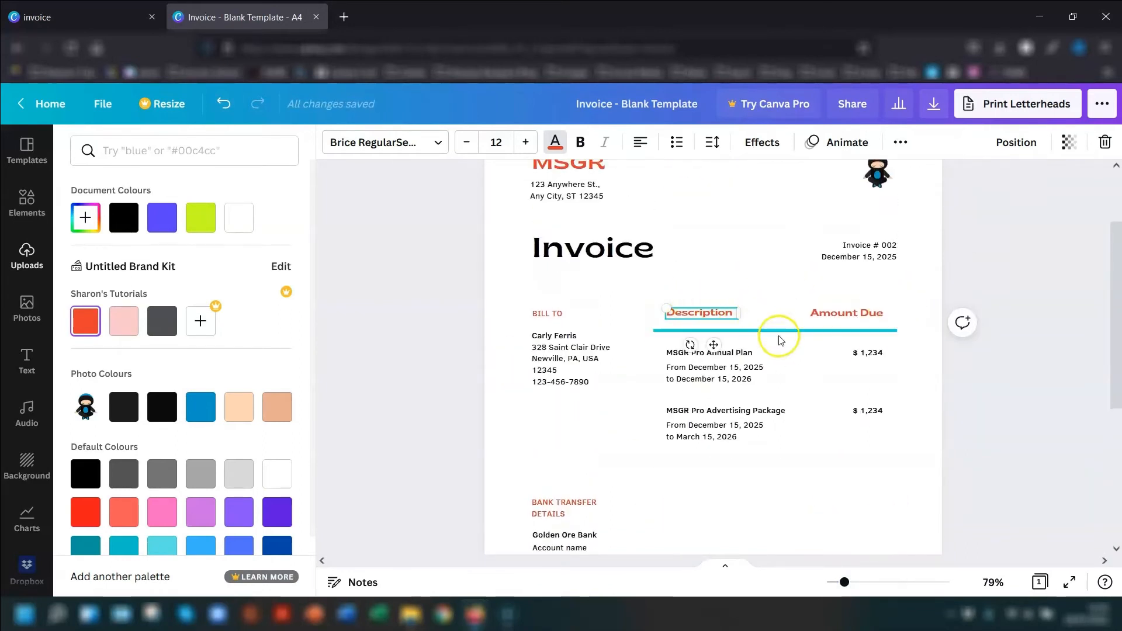
{"action": "scroll", "coordinate": [760, 304], "scroll_direction": "down", "scroll_amount": 1}
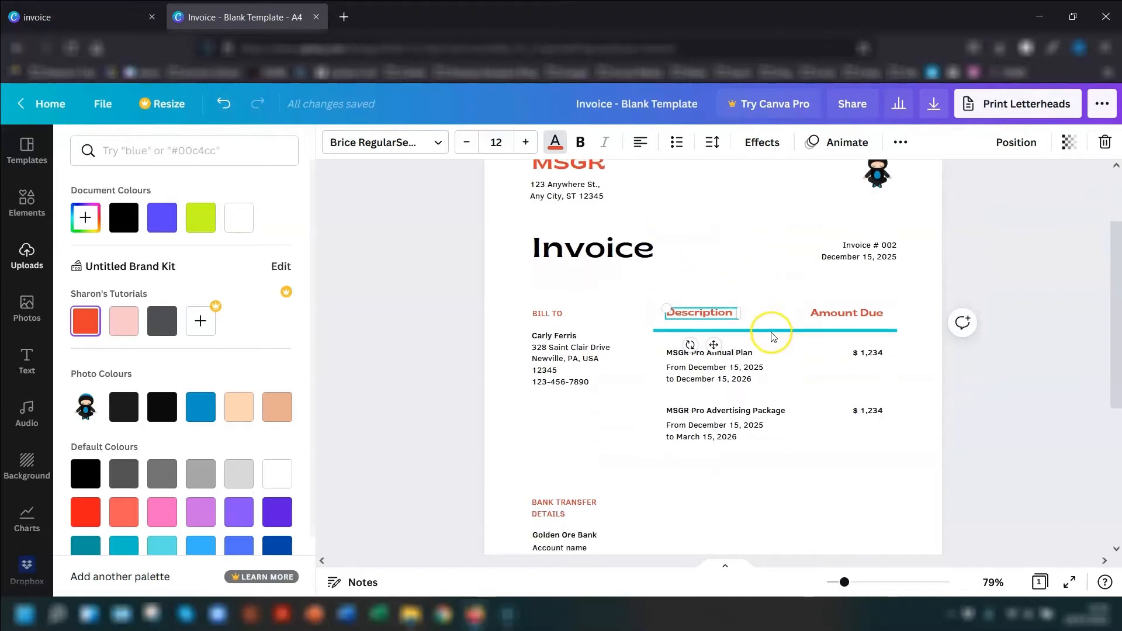
{"action": "left_click", "coordinate": [769, 333]}
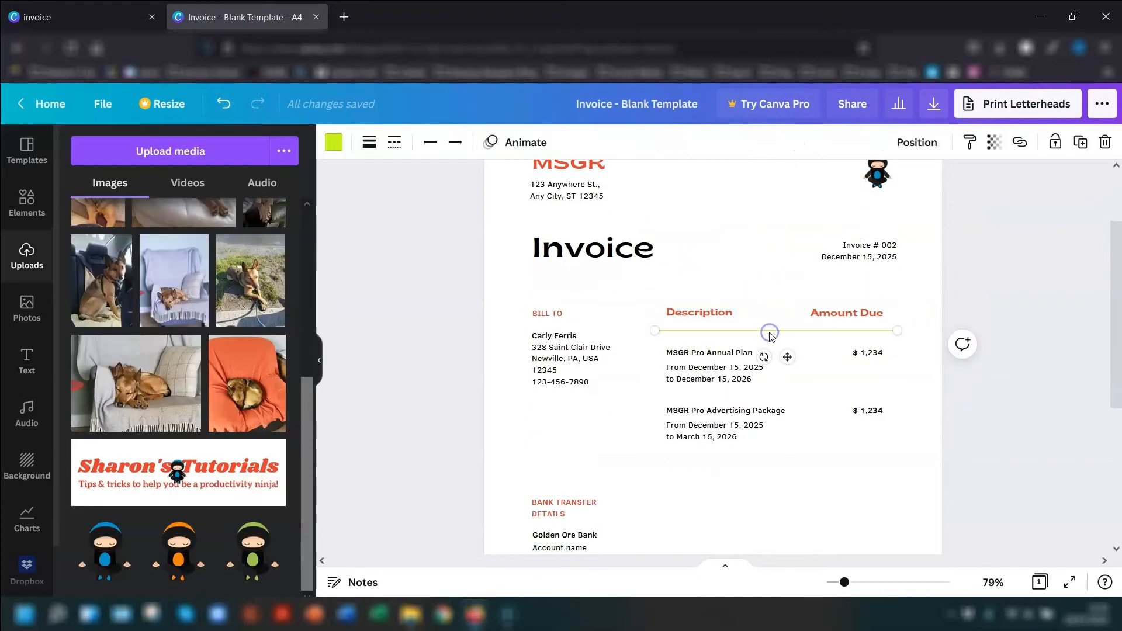
{"action": "left_click", "coordinate": [331, 142]}
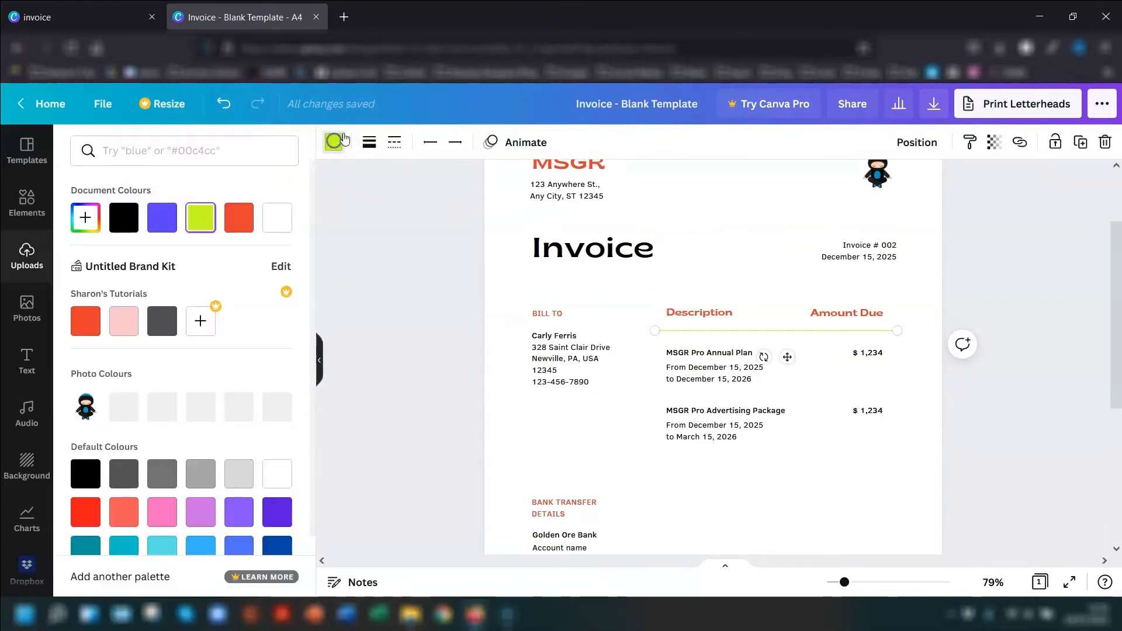
{"action": "left_click", "coordinate": [124, 322]}
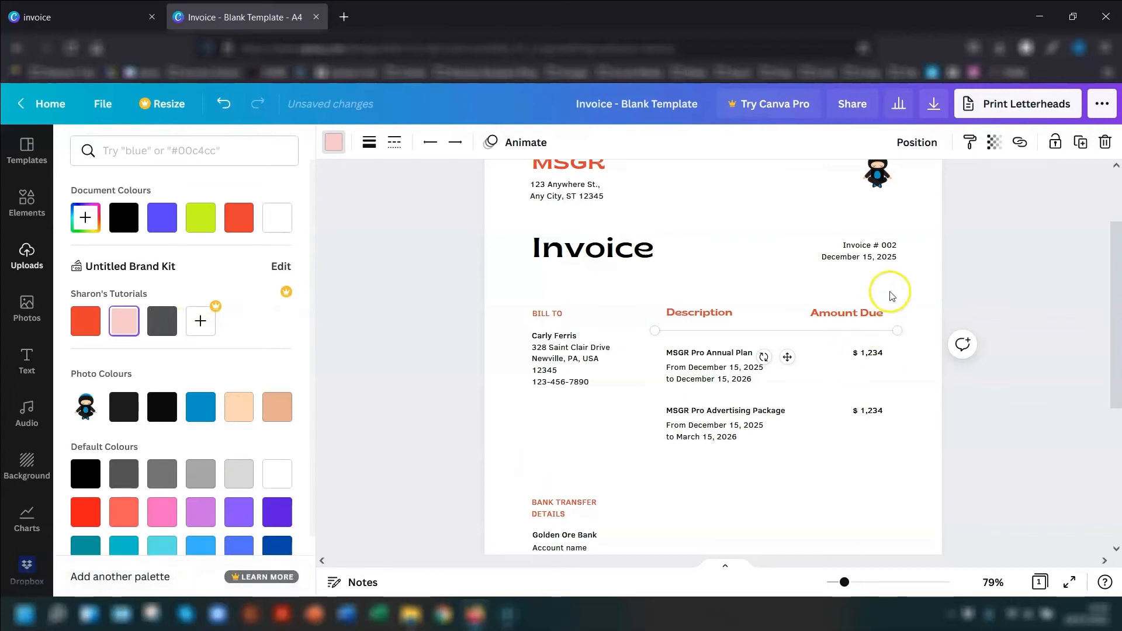
{"action": "left_click", "coordinate": [1014, 236]}
- Change the purple footer band of the invoice to the brand orange-red
{"action": "scroll", "coordinate": [1120, 251], "scroll_direction": "down", "scroll_amount": 3}
{"action": "scroll", "coordinate": [1113, 251], "scroll_direction": "down", "scroll_amount": 2}
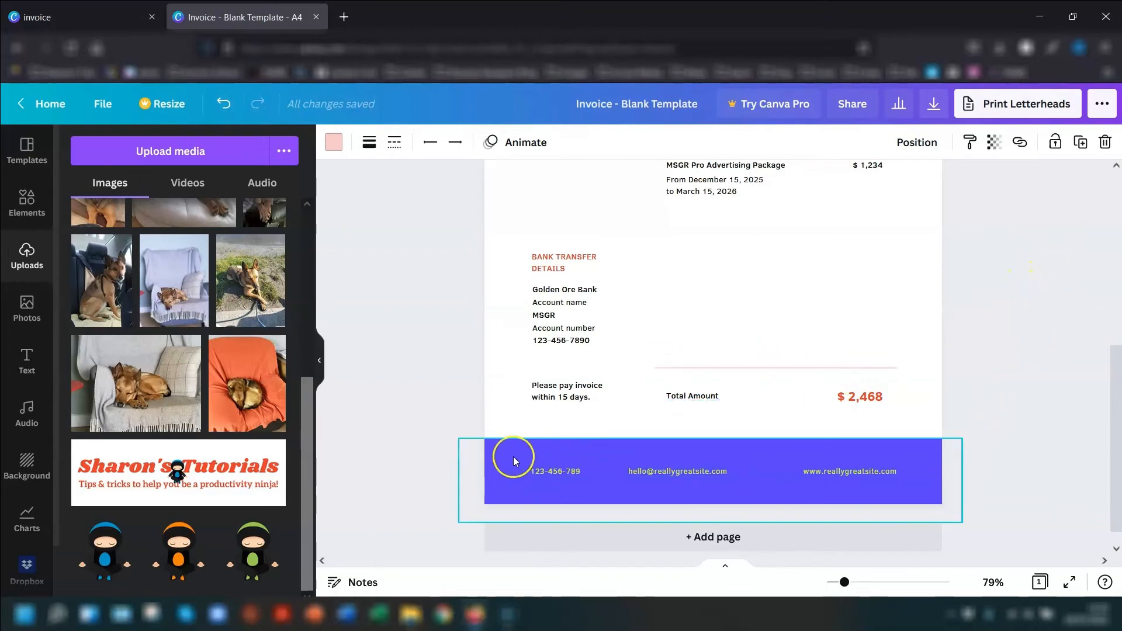
{"action": "left_click", "coordinate": [492, 451]}
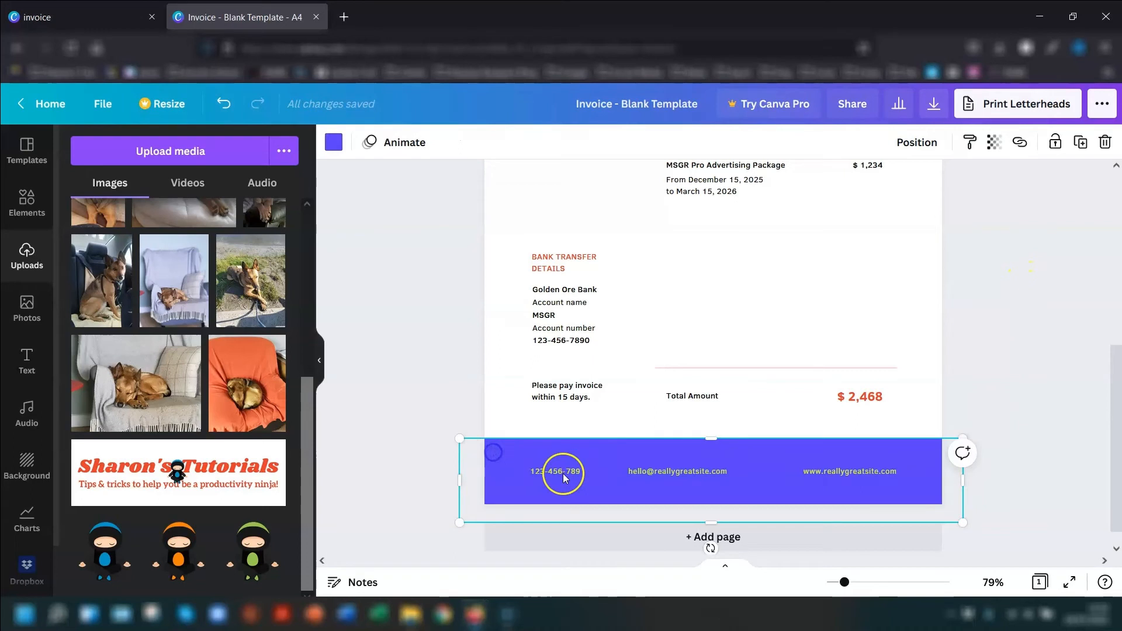
{"action": "left_click", "coordinate": [334, 143]}
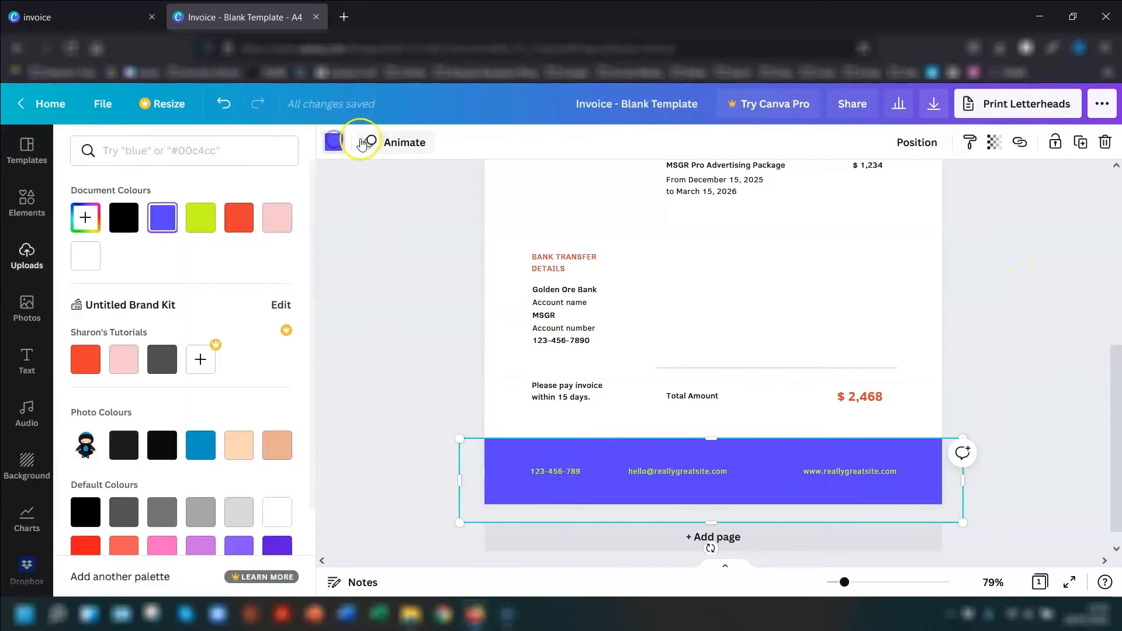
{"action": "left_click", "coordinate": [87, 363]}
{"action": "scroll", "coordinate": [243, 446], "scroll_direction": "down", "scroll_amount": 2}
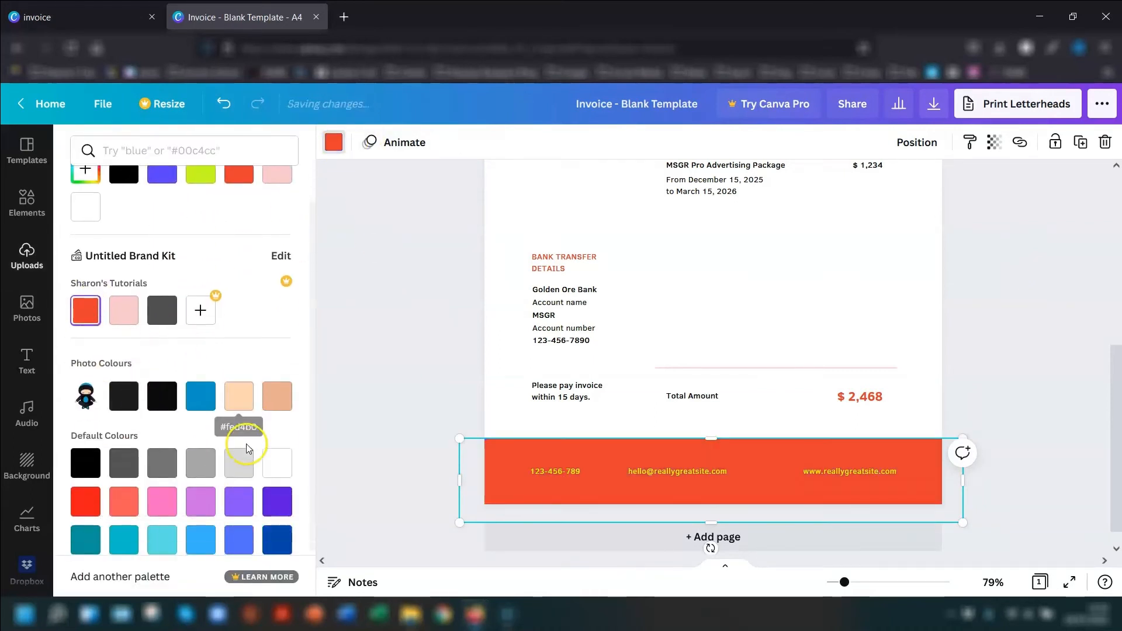
{"action": "scroll", "coordinate": [245, 444], "scroll_direction": "down", "scroll_amount": 2}
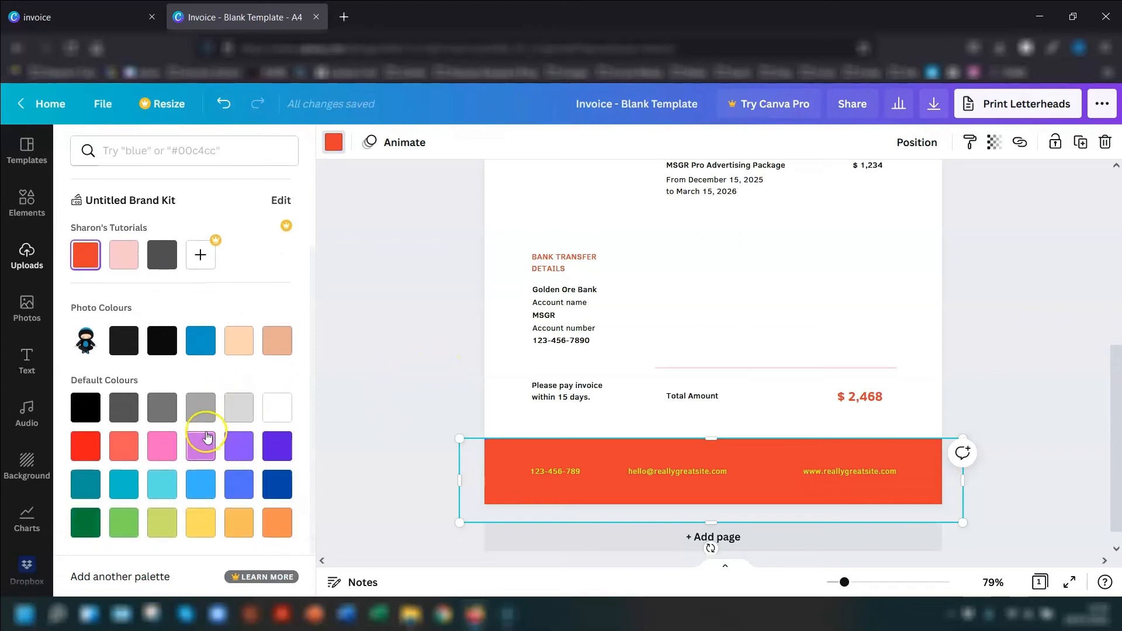
{"action": "scroll", "coordinate": [208, 437], "scroll_direction": "up", "scroll_amount": 2}
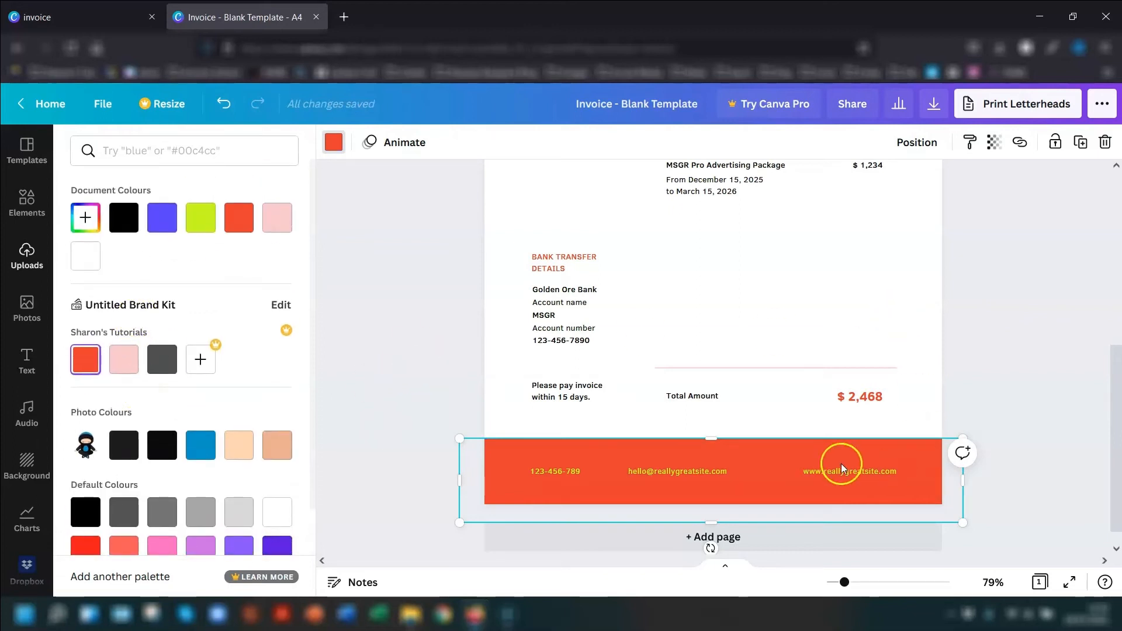
{"action": "left_click", "coordinate": [1061, 310]}
{"action": "scroll", "coordinate": [1055, 312], "scroll_direction": "up", "scroll_amount": 3}
{"action": "scroll", "coordinate": [1055, 310], "scroll_direction": "down", "scroll_amount": 4}
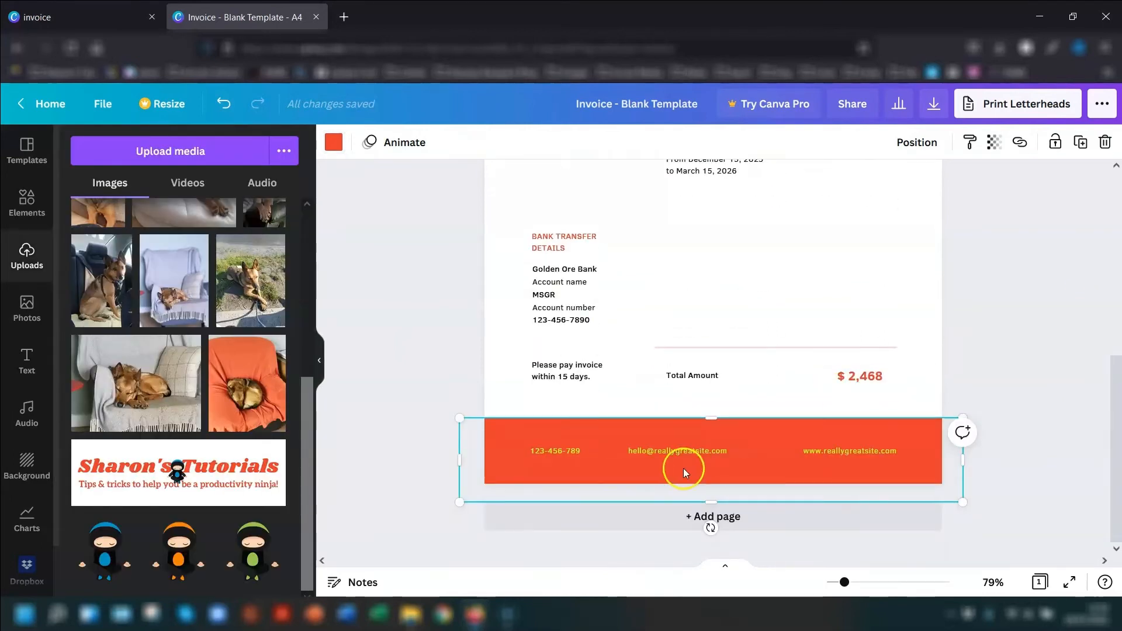
- Change the footer phone number's text colour to white and apply it to all the lime footer contact details
{"action": "left_click", "coordinate": [553, 451]}
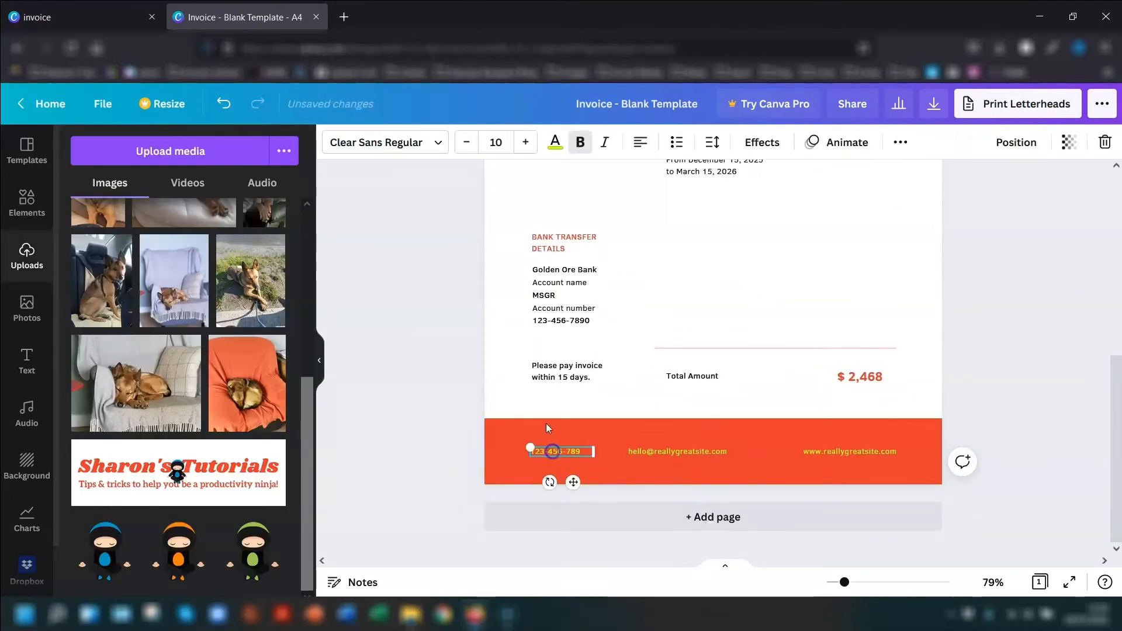
{"action": "left_click", "coordinate": [556, 143]}
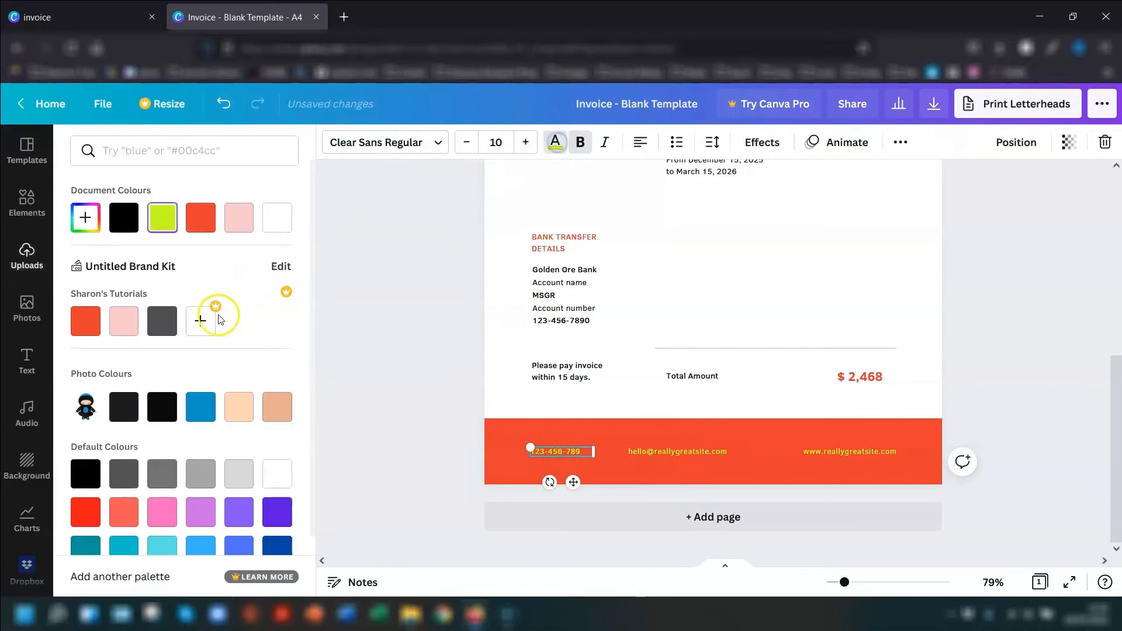
{"action": "left_click", "coordinate": [279, 220]}
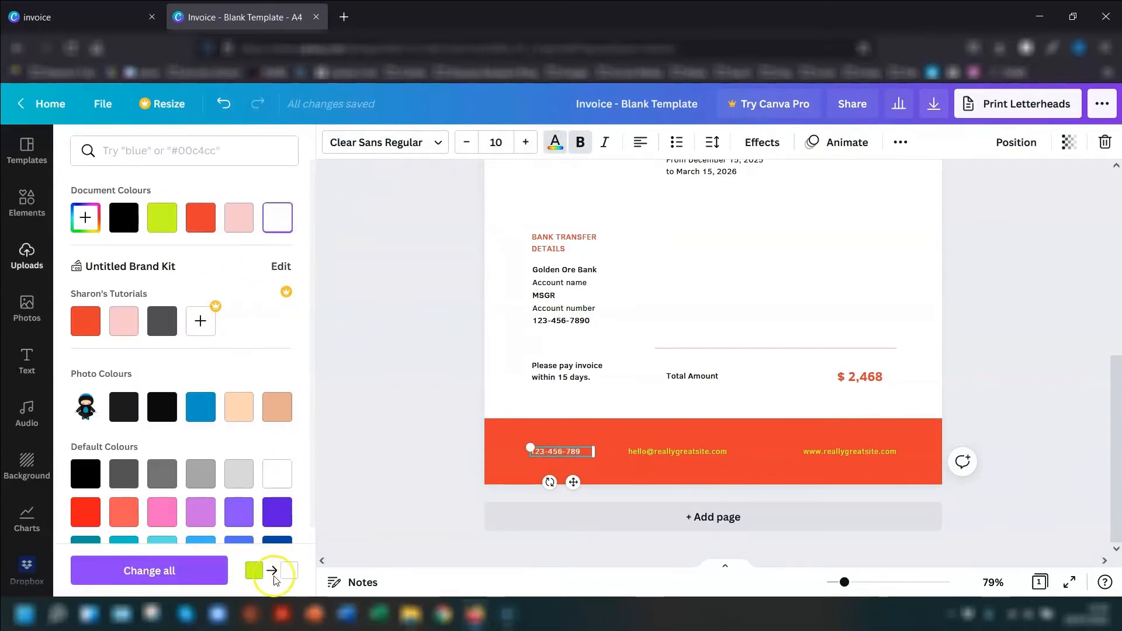
{"action": "left_click", "coordinate": [170, 571]}
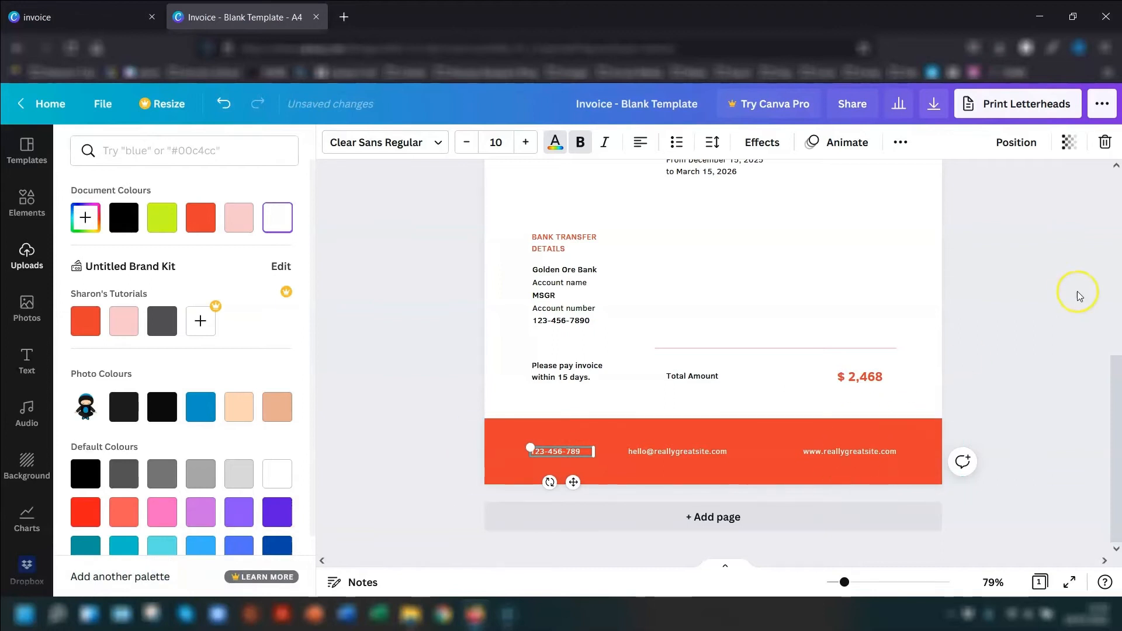
{"action": "left_click", "coordinate": [1015, 298]}
{"action": "left_click", "coordinate": [997, 264]}
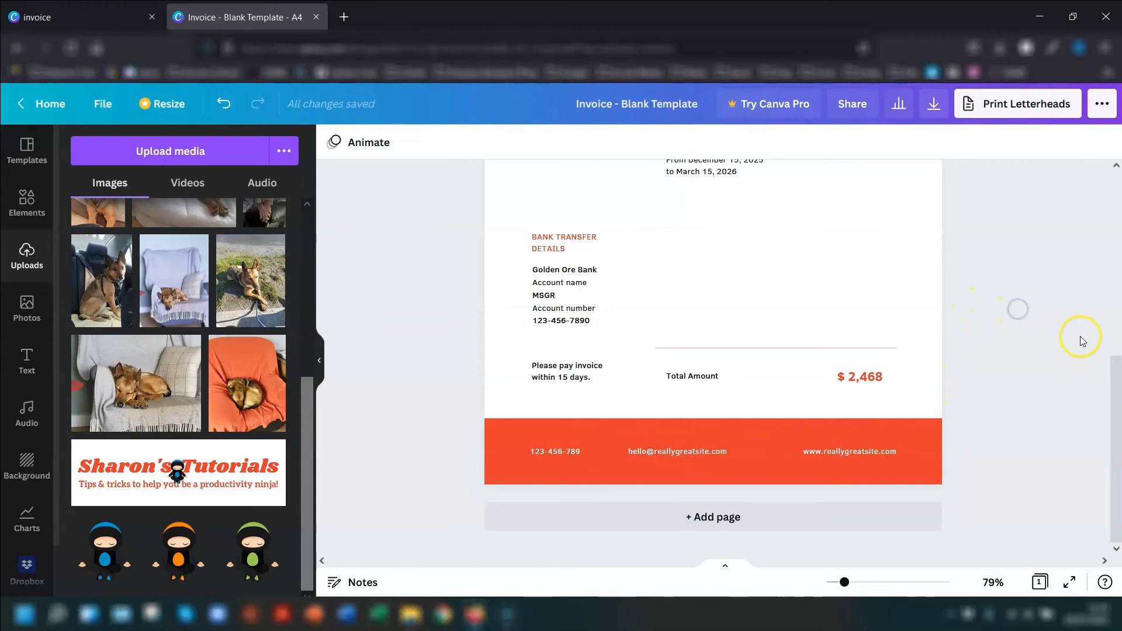
- Close the finished invoice design and make a copy of "Invoice - Blank Template" from the list of all designs
{"action": "scroll", "coordinate": [1083, 338], "scroll_direction": "up", "scroll_amount": 3}
{"action": "scroll", "coordinate": [1084, 340], "scroll_direction": "up", "scroll_amount": 5}
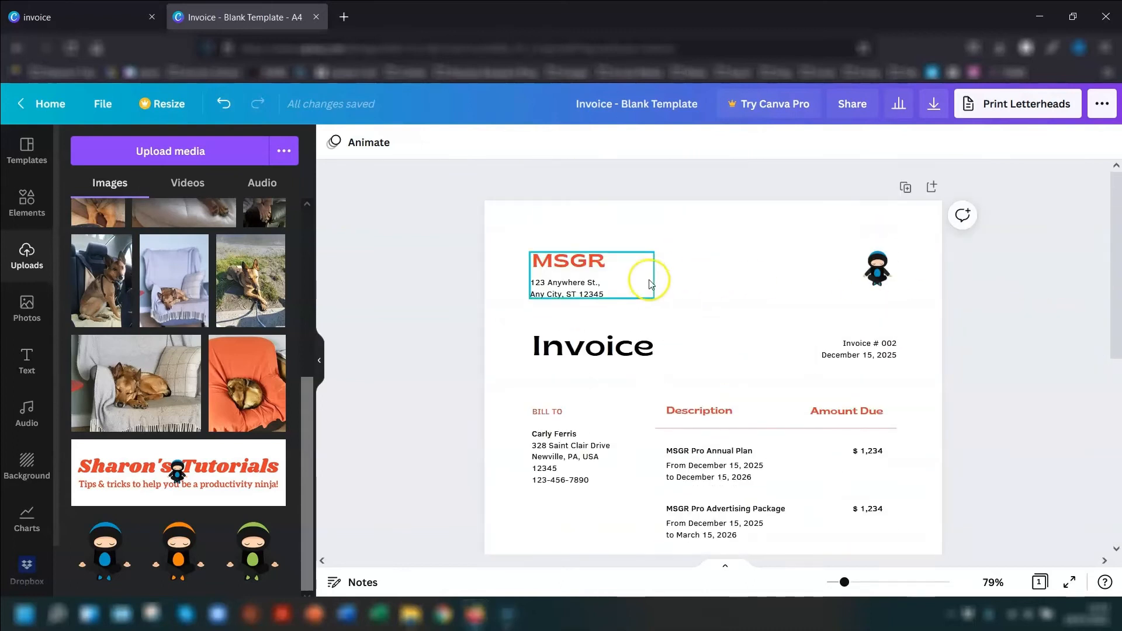
{"action": "scroll", "coordinate": [578, 351], "scroll_direction": "down", "scroll_amount": 1}
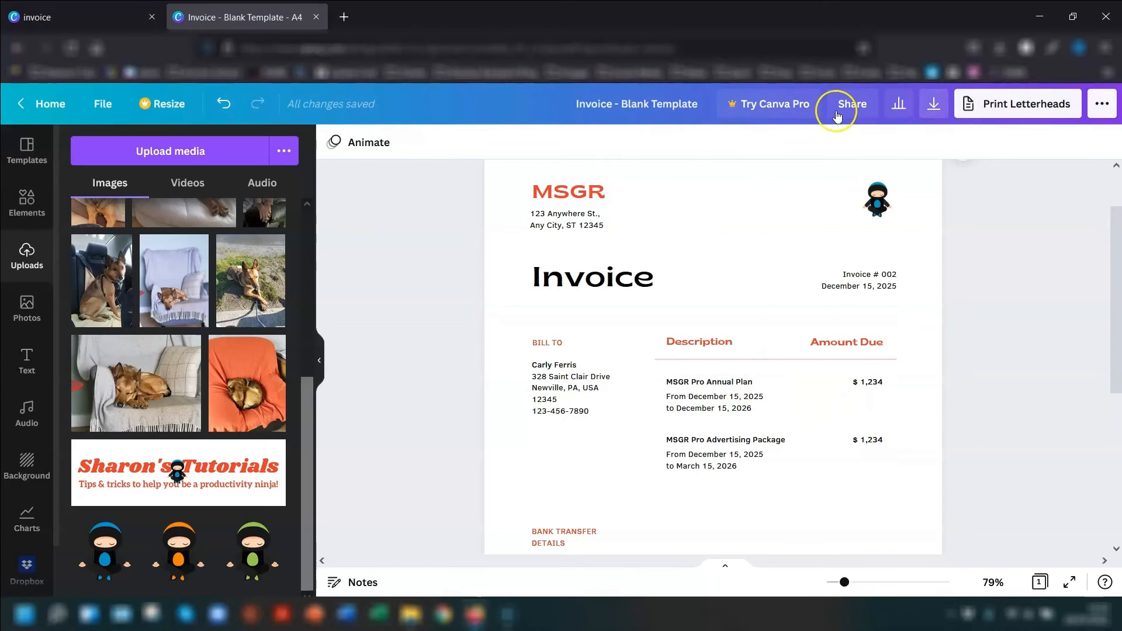
{"action": "left_click", "coordinate": [317, 18]}
{"action": "scroll", "coordinate": [1095, 220], "scroll_direction": "down", "scroll_amount": 2}
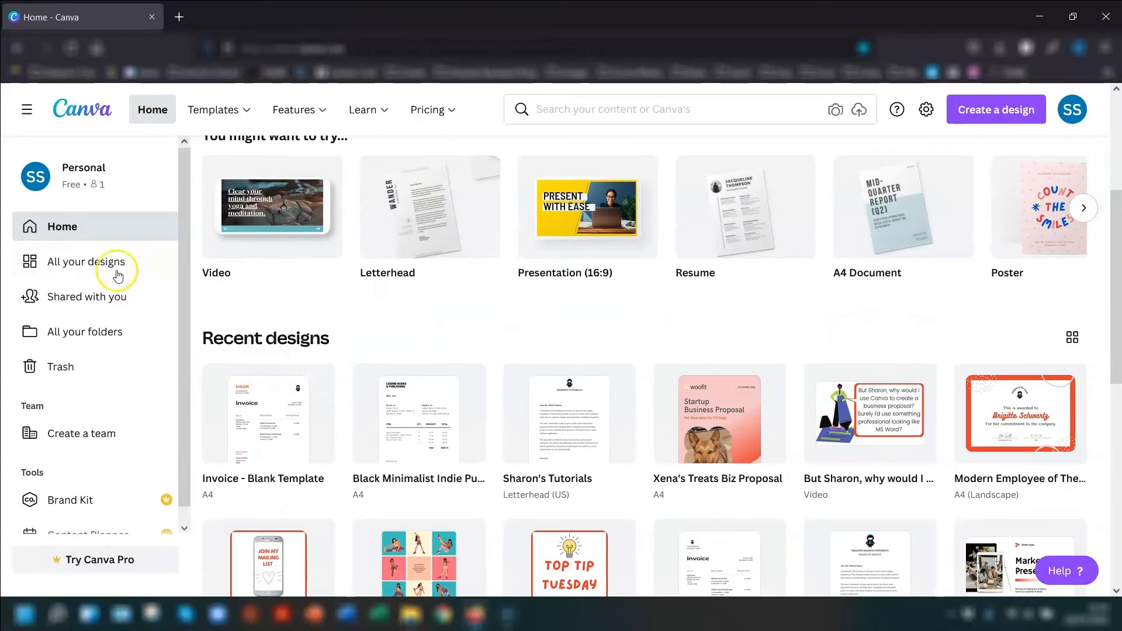
{"action": "left_click", "coordinate": [89, 263]}
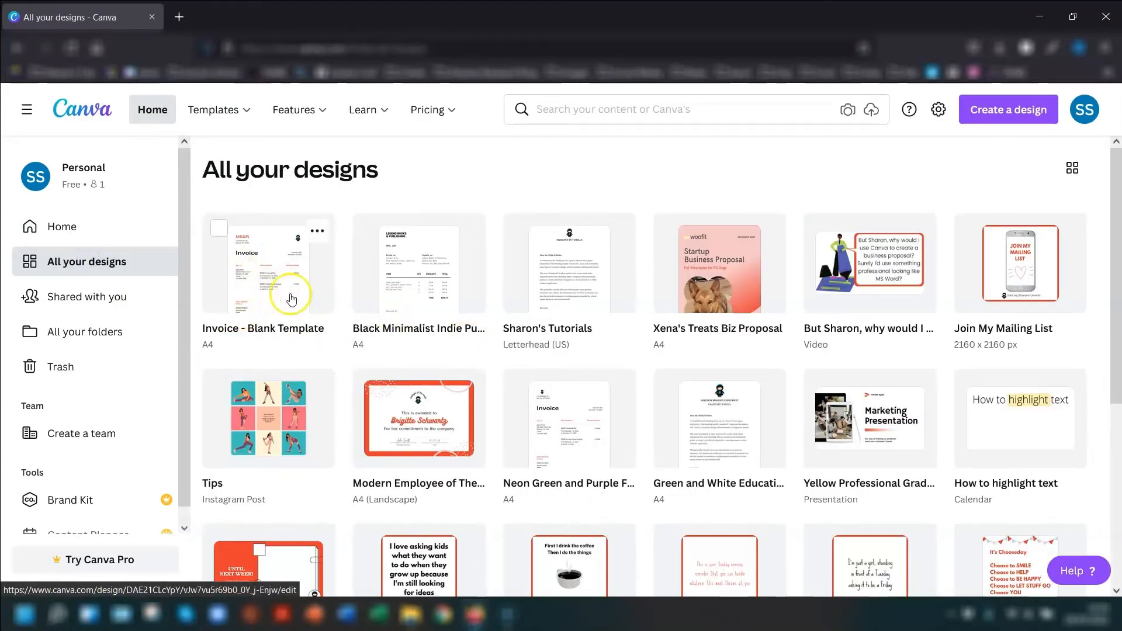
{"action": "left_click", "coordinate": [319, 231]}
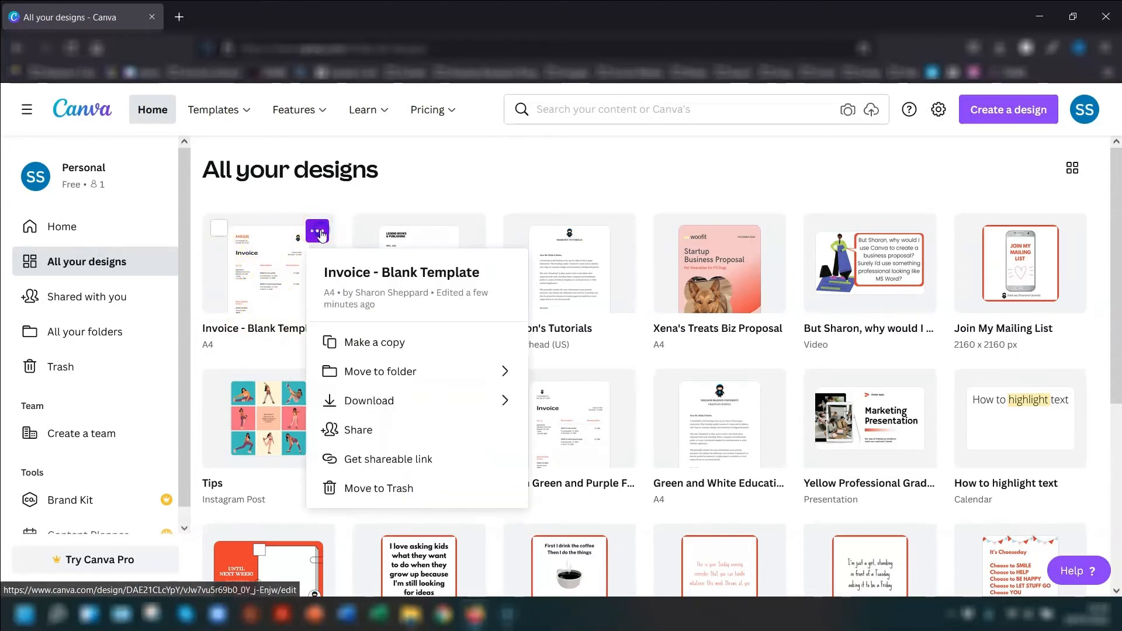
{"action": "left_click", "coordinate": [393, 344]}
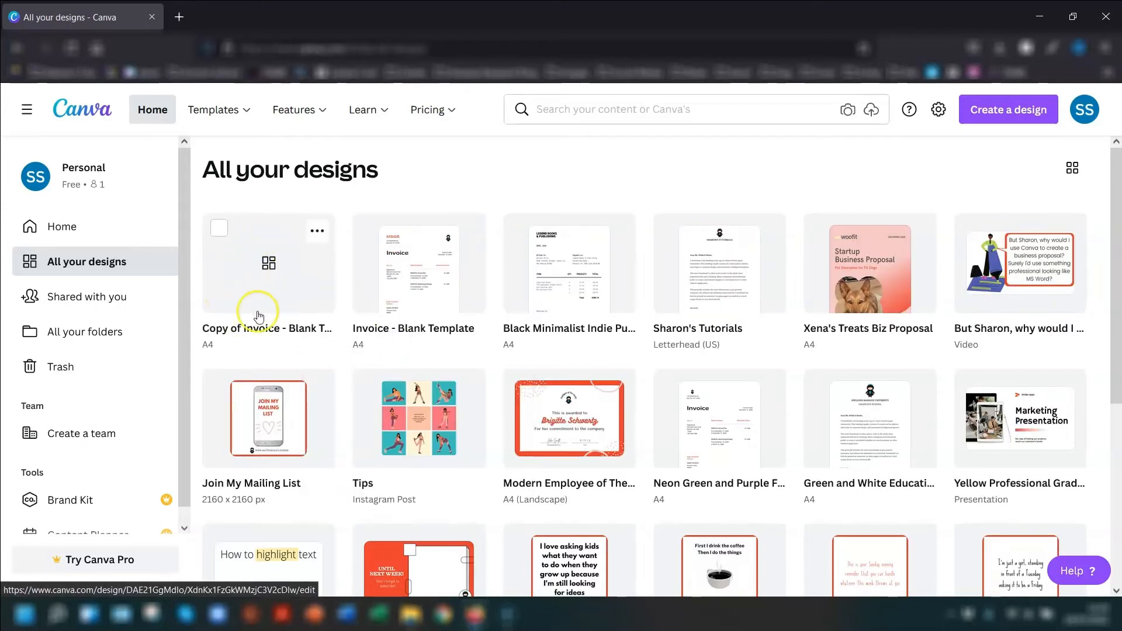
- Open the copied invoice template and rename it "Invoice #001"
{"action": "left_click", "coordinate": [247, 277]}
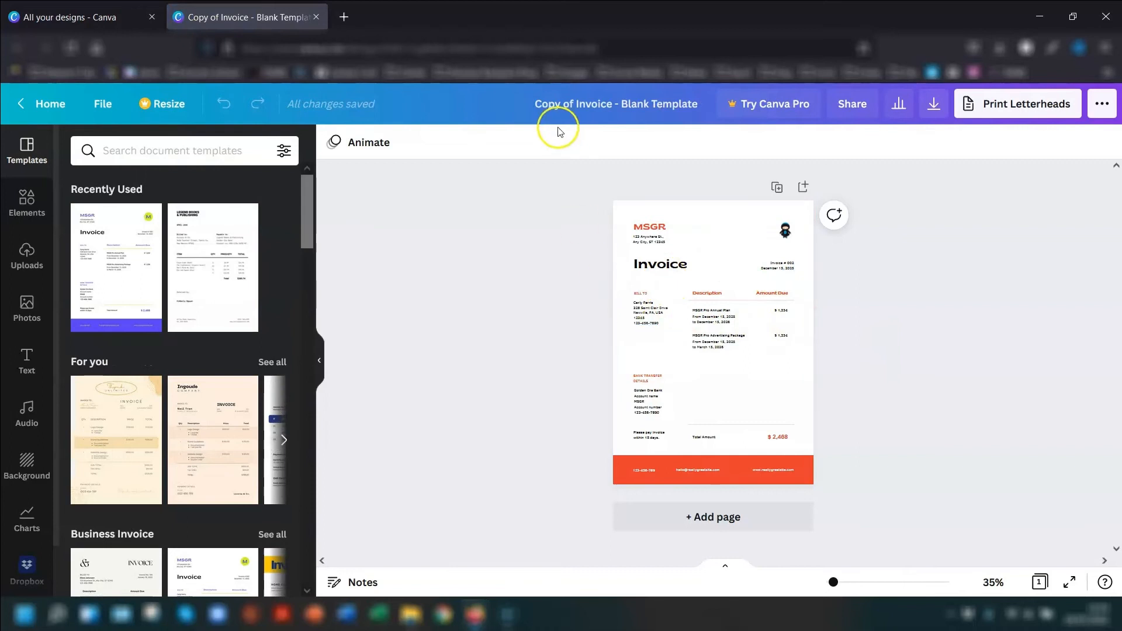
{"action": "left_click_drag", "start_coordinate": [537, 104], "coordinate": [705, 115]}
{"action": "type", "text": "Invoice #001"}
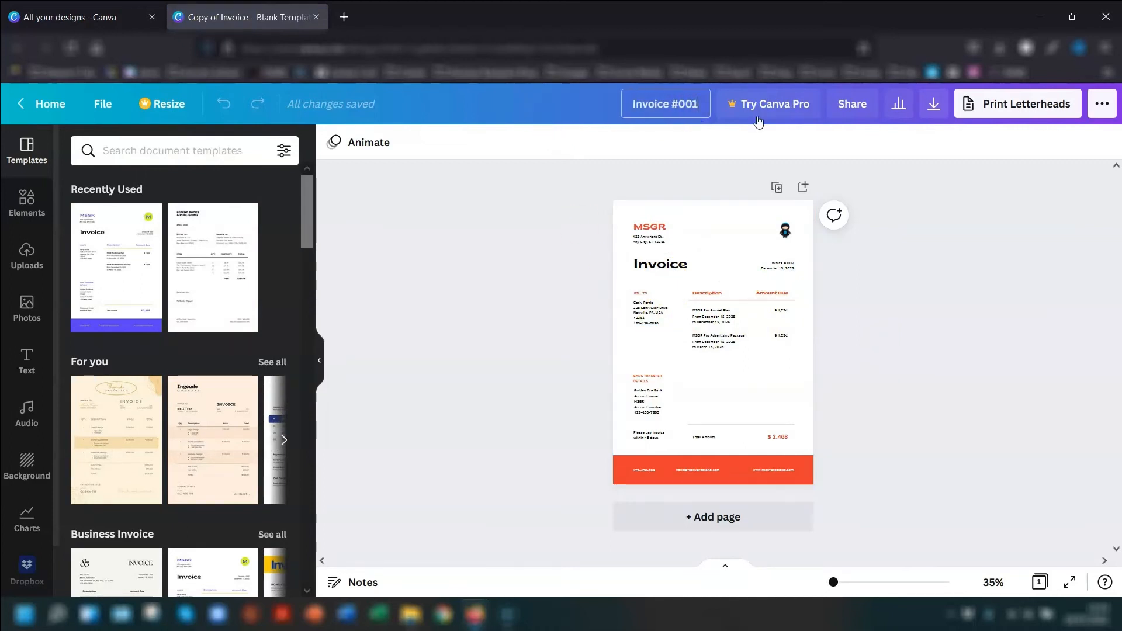
{"action": "key", "text": "Return"}
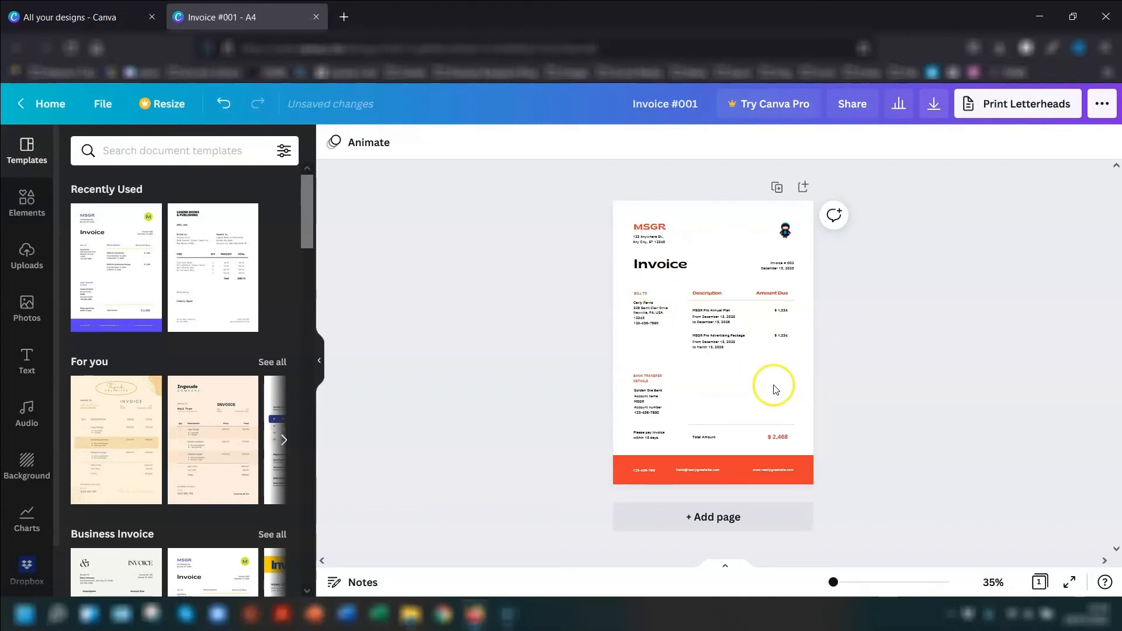
- Download the Invoice #001 design with the PDF Standard file type
{"action": "left_click", "coordinate": [944, 103]}
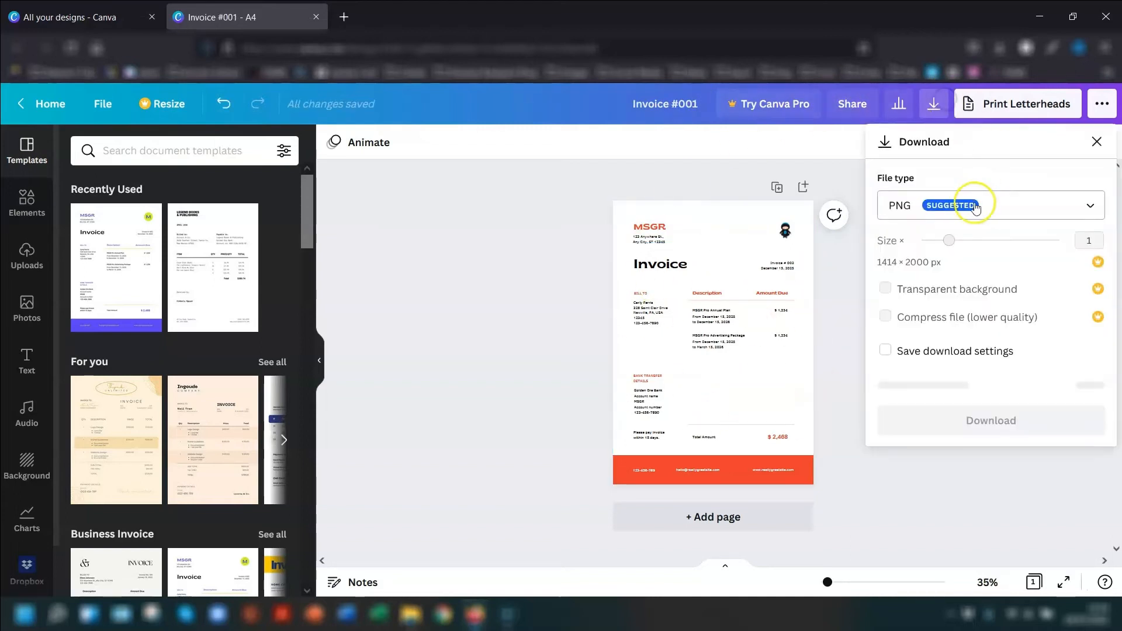
{"action": "left_click", "coordinate": [967, 304]}
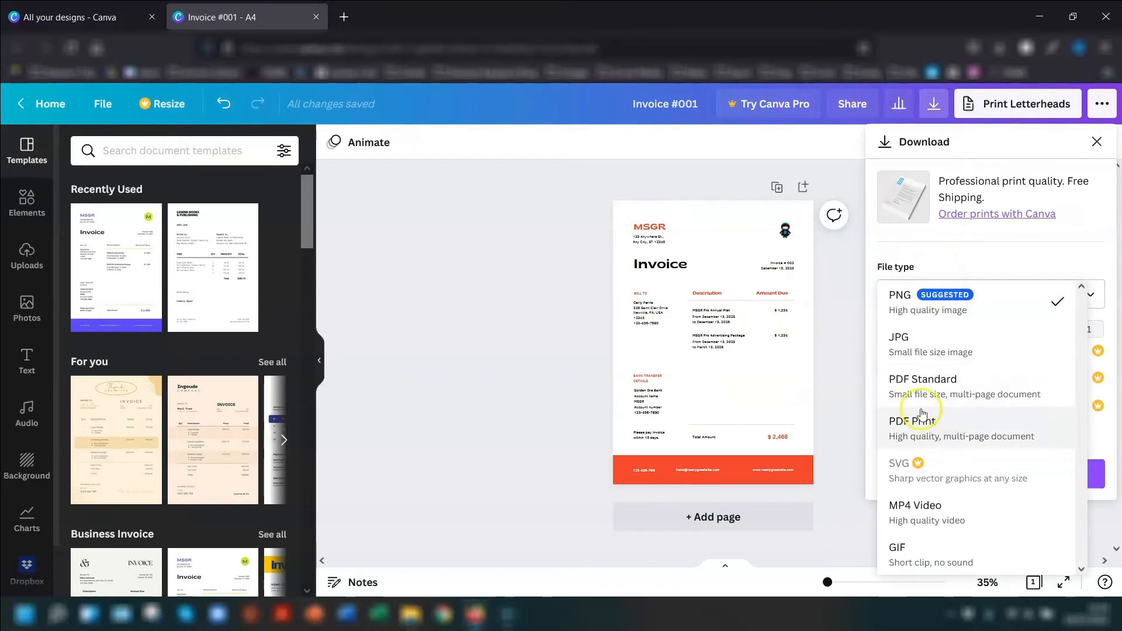
{"action": "left_click", "coordinate": [920, 388]}
{"action": "left_click", "coordinate": [989, 363]}
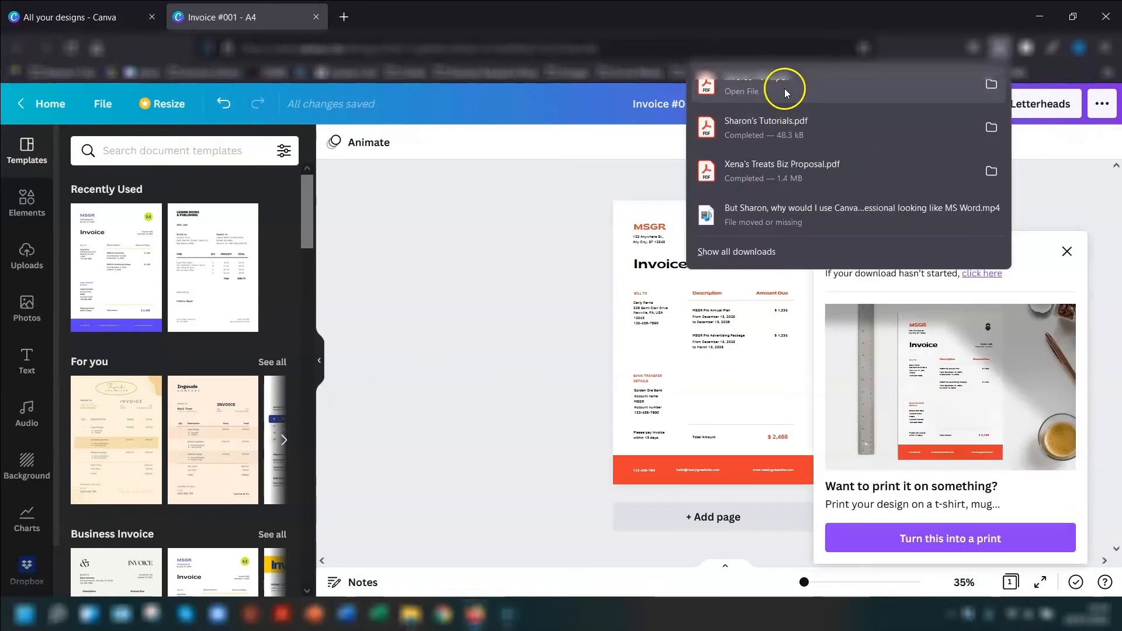
- Open the downloaded Invoice #001 PDF in Adobe Acrobat and review the page at a reduced zoom
{"action": "left_click", "coordinate": [753, 91]}
{"action": "left_click", "coordinate": [459, 75]}
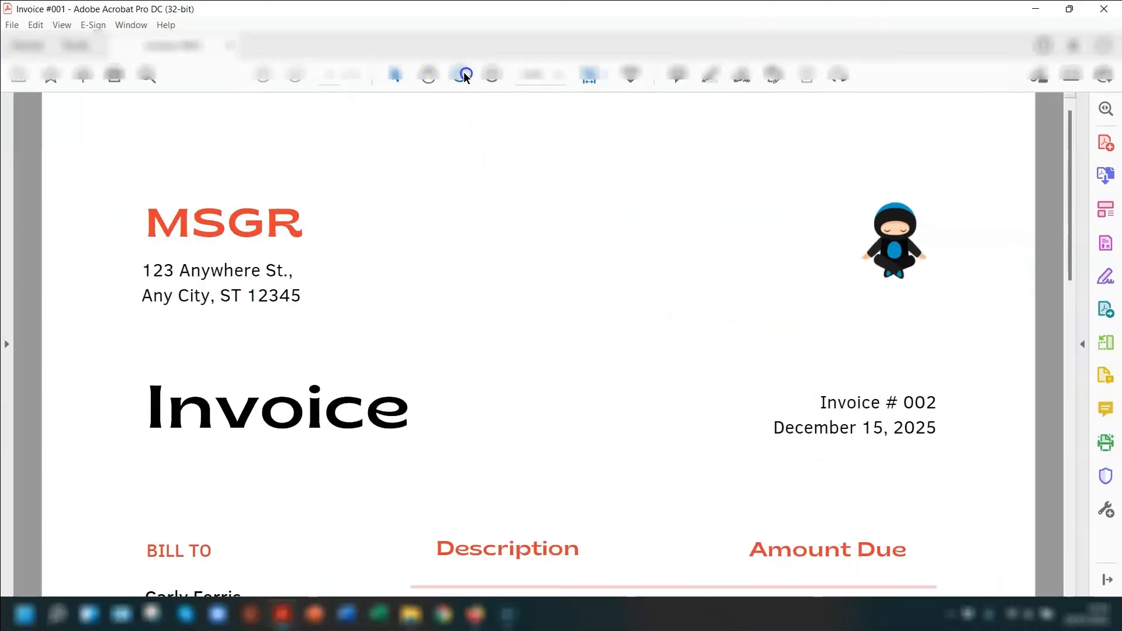
{"action": "left_click", "coordinate": [459, 74]}
{"action": "left_click", "coordinate": [459, 74]}
{"action": "scroll", "coordinate": [753, 228], "scroll_direction": "down", "scroll_amount": 10}
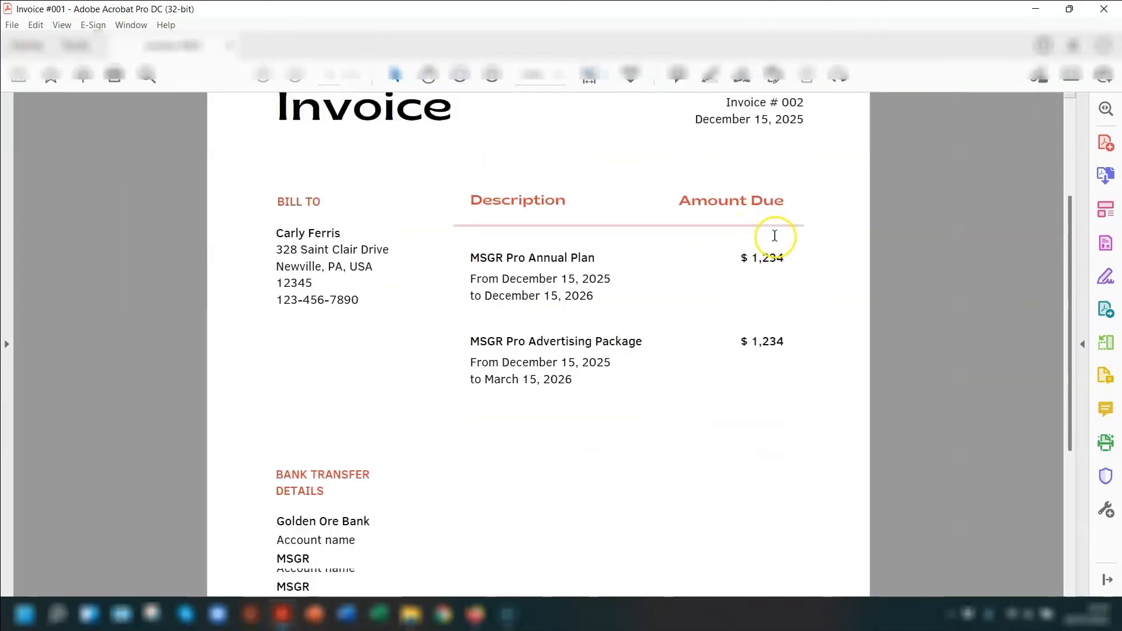
{"action": "scroll", "coordinate": [805, 284], "scroll_direction": "up", "scroll_amount": 8}
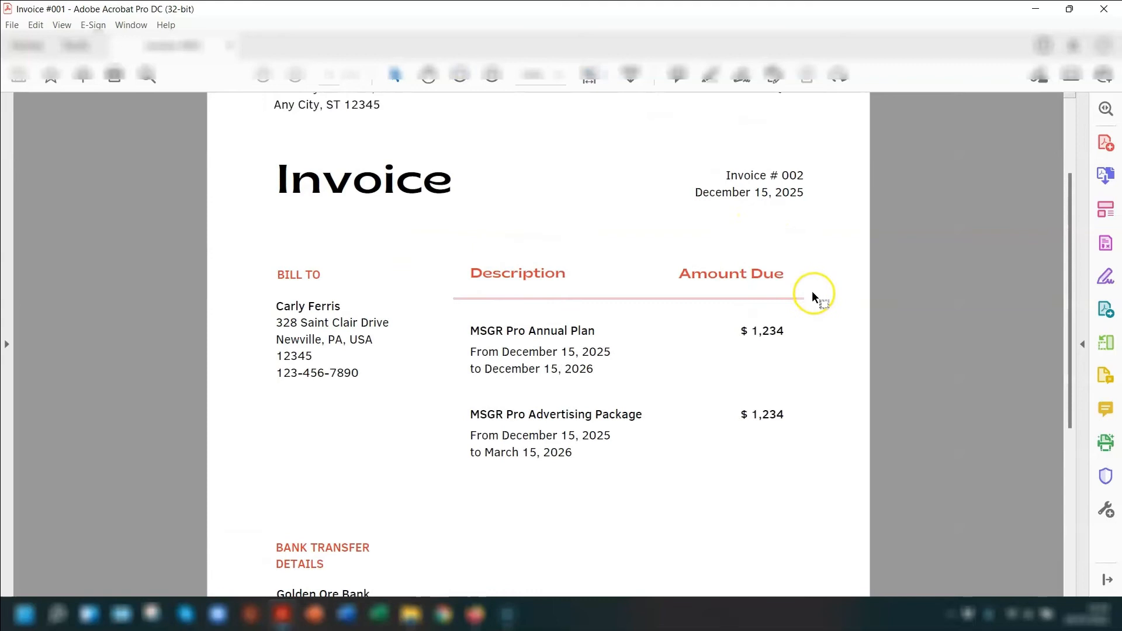
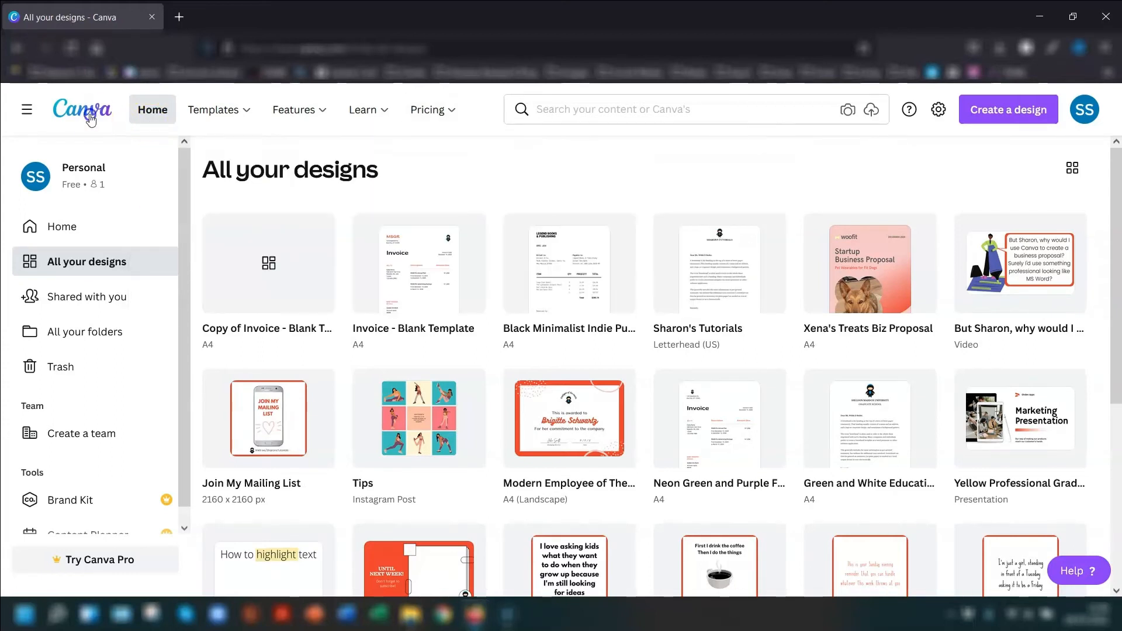
- Return to the home page, view the presentation design types, and open the Business presentation templates
{"action": "left_click", "coordinate": [153, 110]}
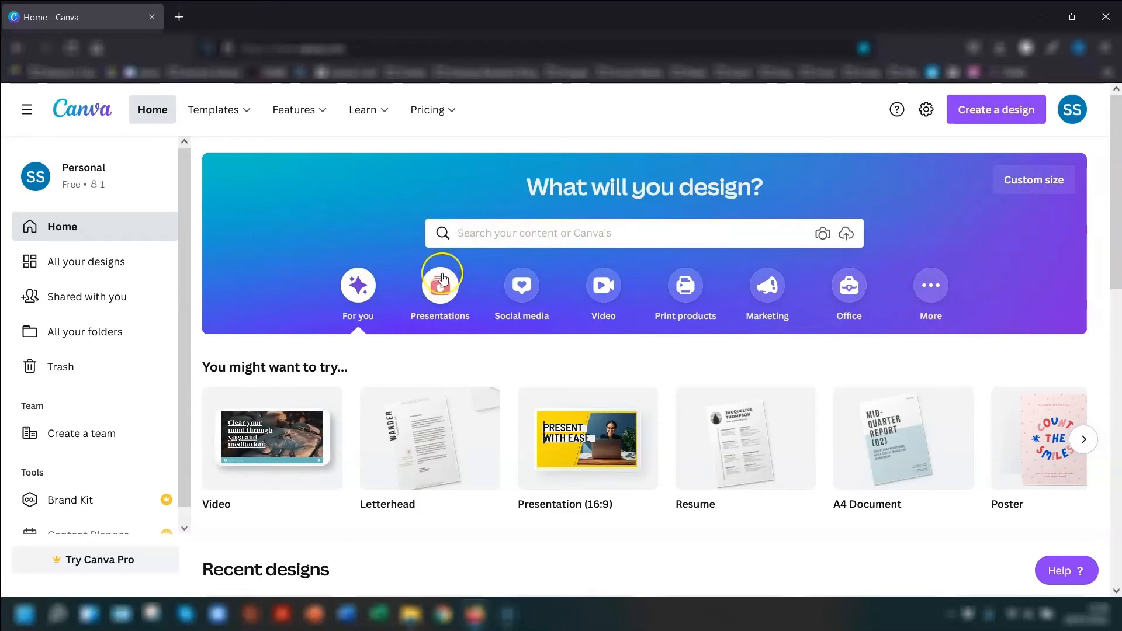
{"action": "left_click", "coordinate": [439, 300]}
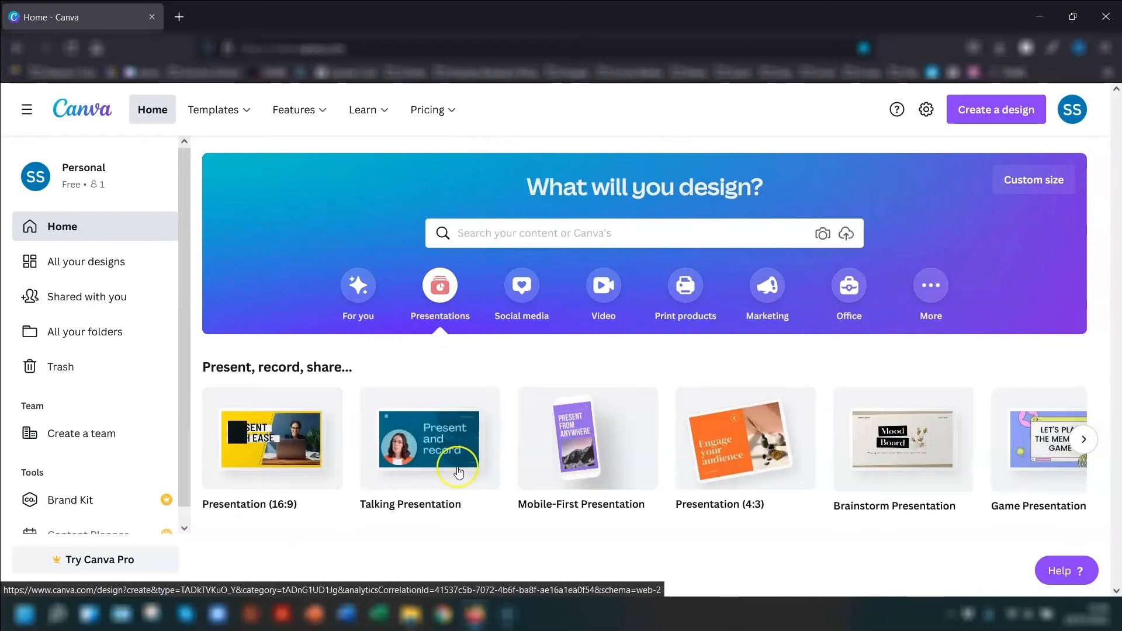
{"action": "mouse_move", "coordinate": [225, 111]}
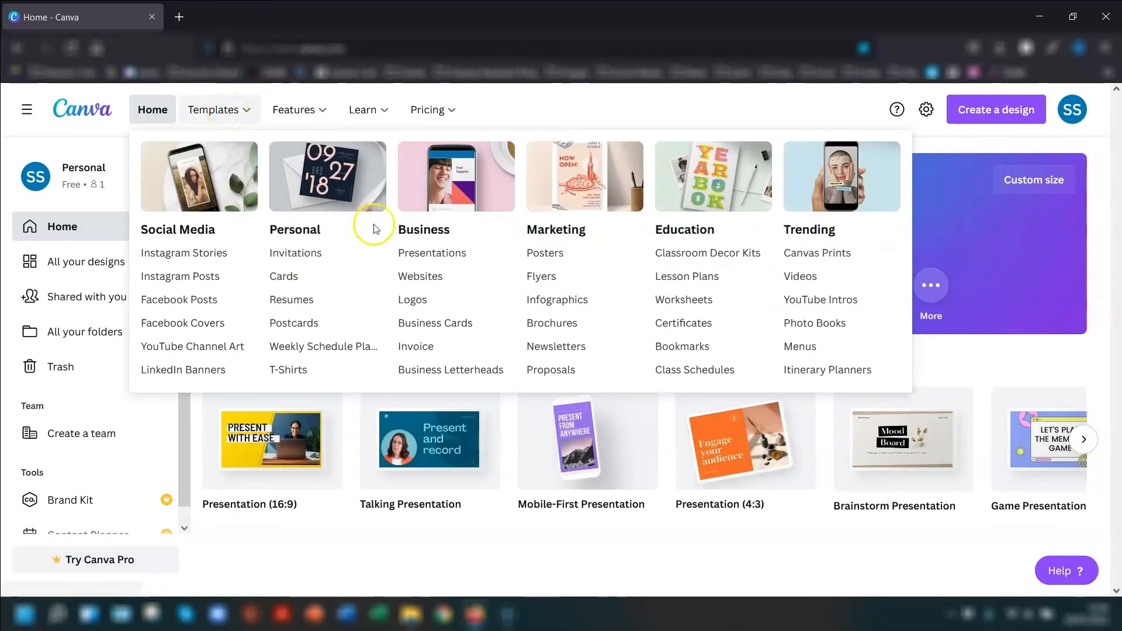
{"action": "left_click", "coordinate": [439, 254]}
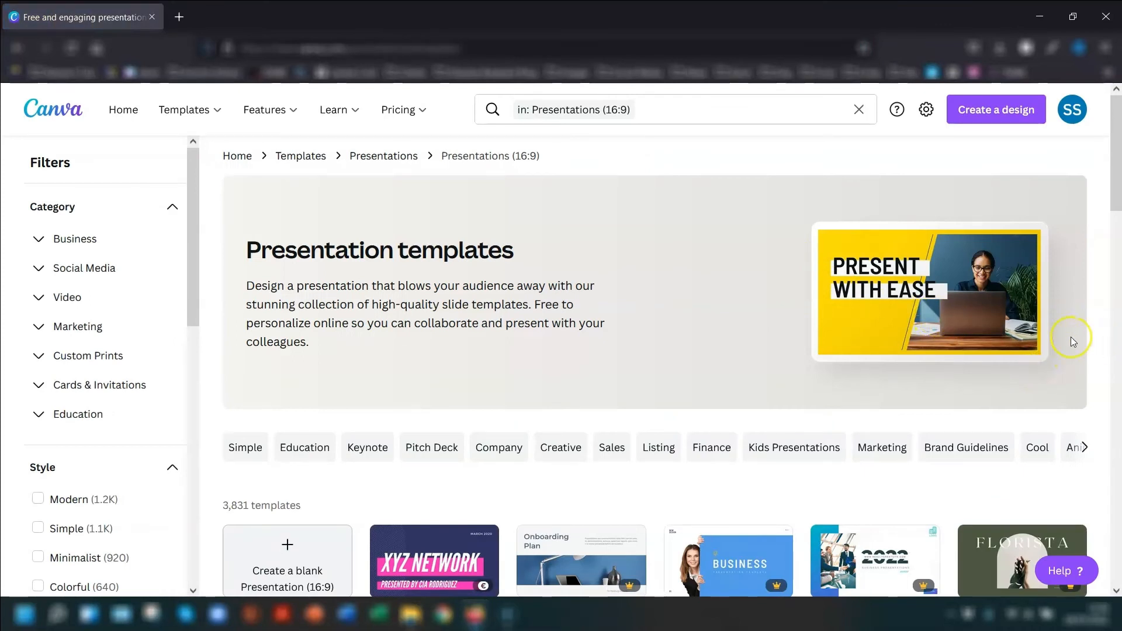
- Filter the presentation templates by price to show only free ones
{"action": "scroll", "coordinate": [1072, 339], "scroll_direction": "down", "scroll_amount": 3}
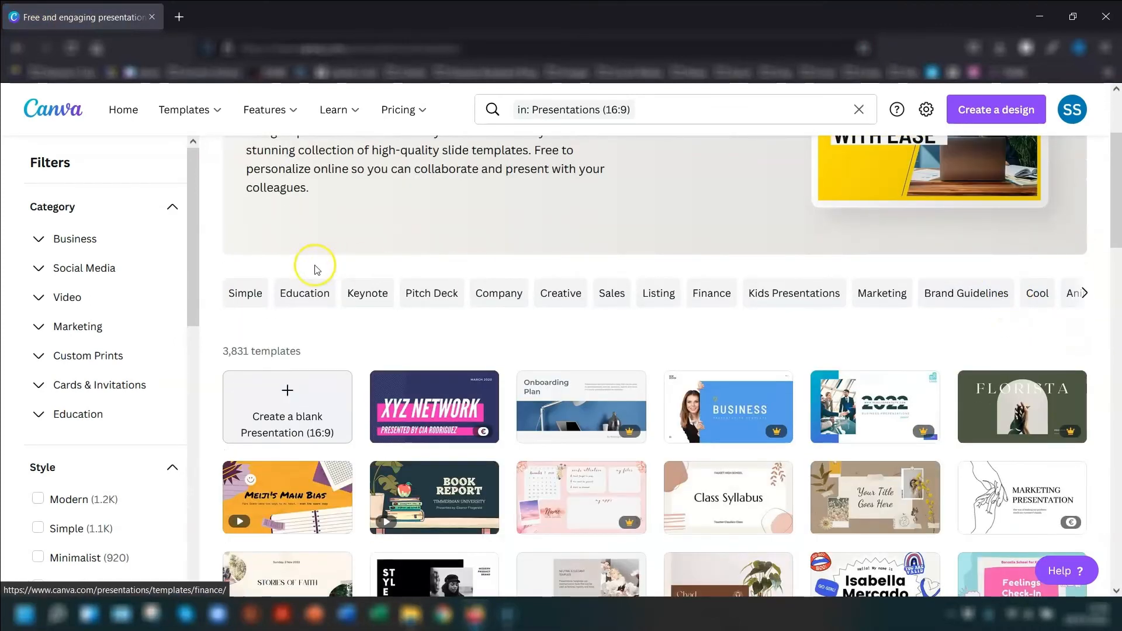
{"action": "scroll", "coordinate": [82, 271], "scroll_direction": "down", "scroll_amount": 3}
{"action": "scroll", "coordinate": [93, 274], "scroll_direction": "down", "scroll_amount": 8}
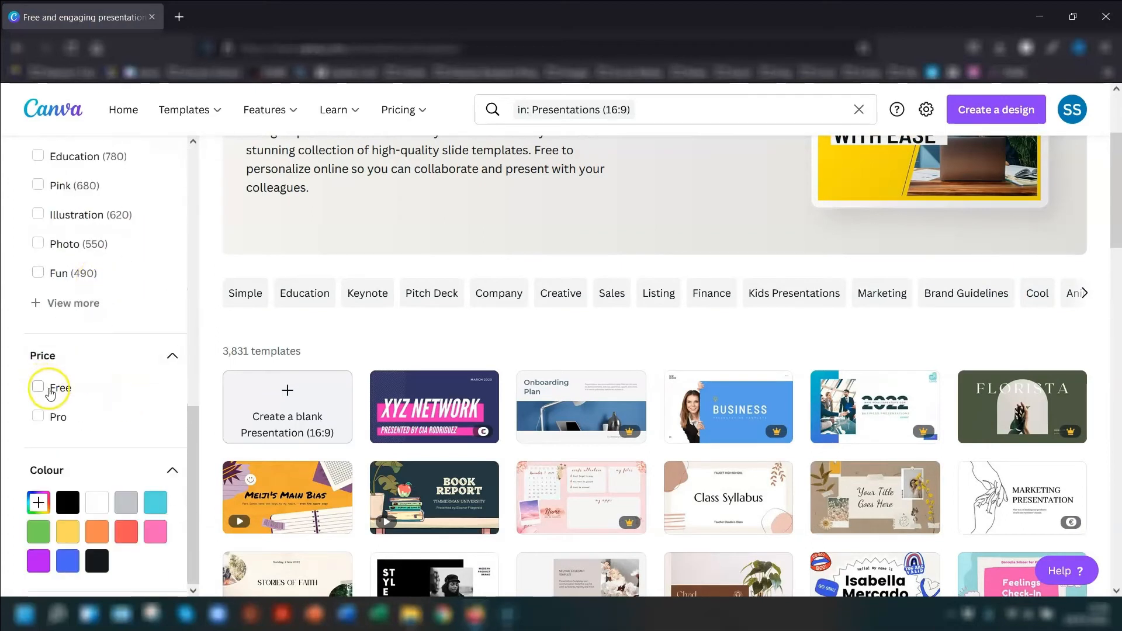
{"action": "left_click", "coordinate": [51, 392]}
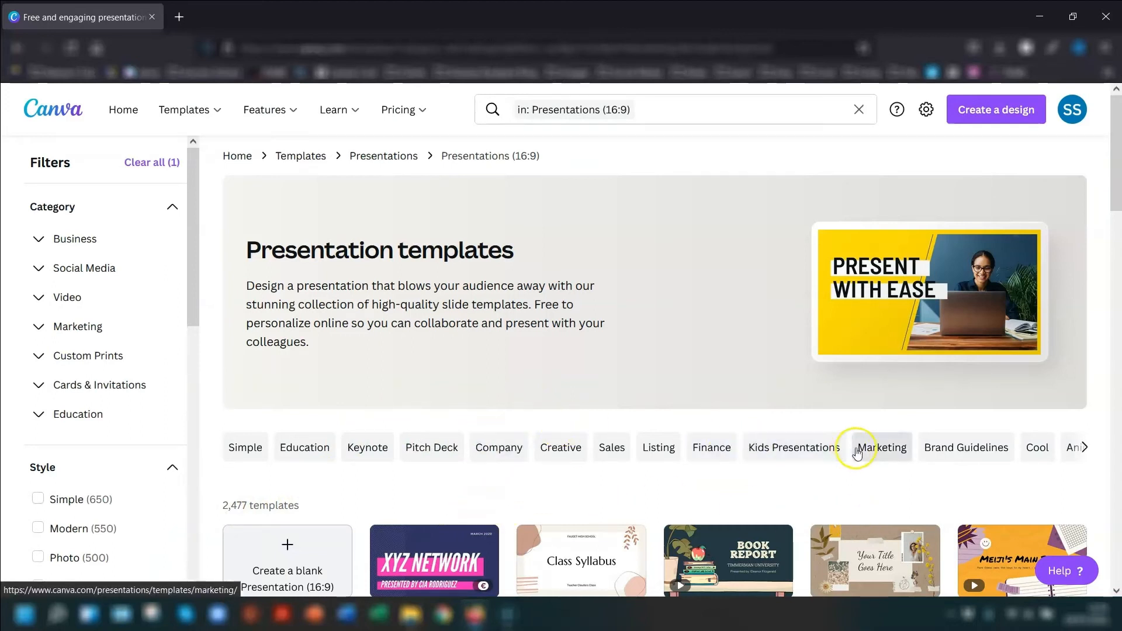
- Narrow the presentation templates to the Marketing category and browse the thumbnails, checking which designs are free or paid
{"action": "left_click", "coordinate": [884, 448]}
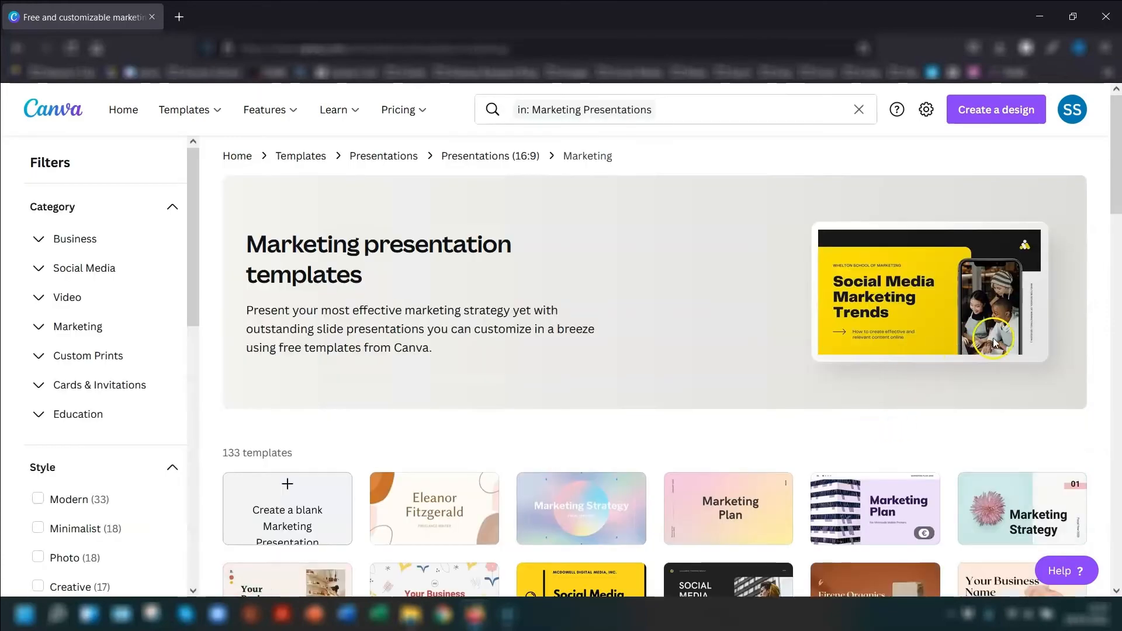
{"action": "scroll", "coordinate": [754, 419], "scroll_direction": "down", "scroll_amount": 3}
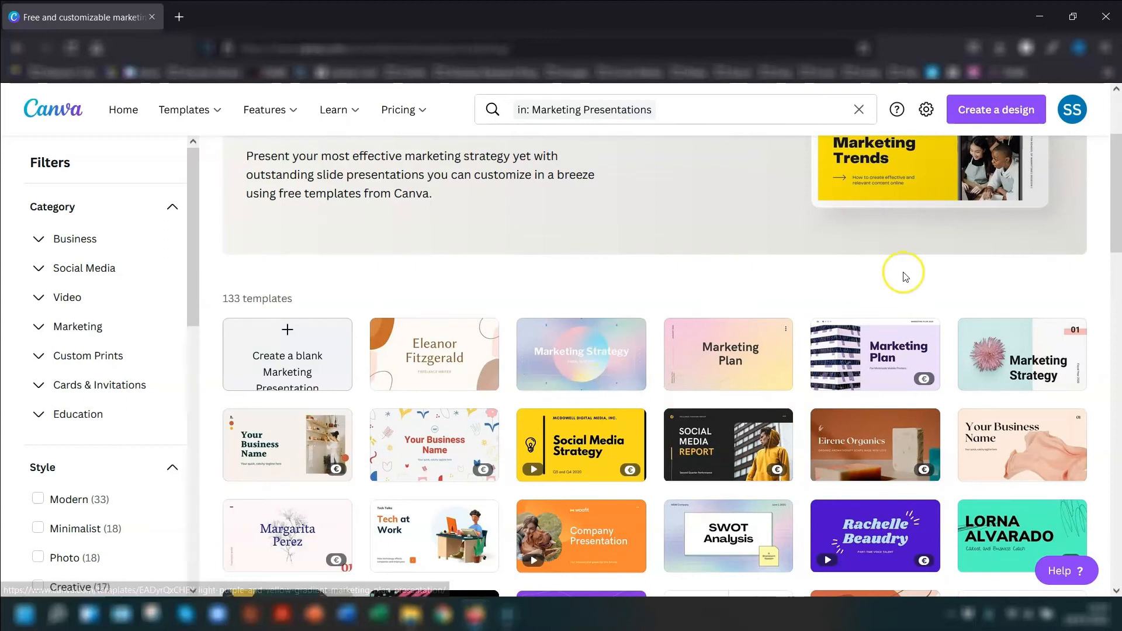
{"action": "scroll", "coordinate": [1107, 298], "scroll_direction": "down", "scroll_amount": 3}
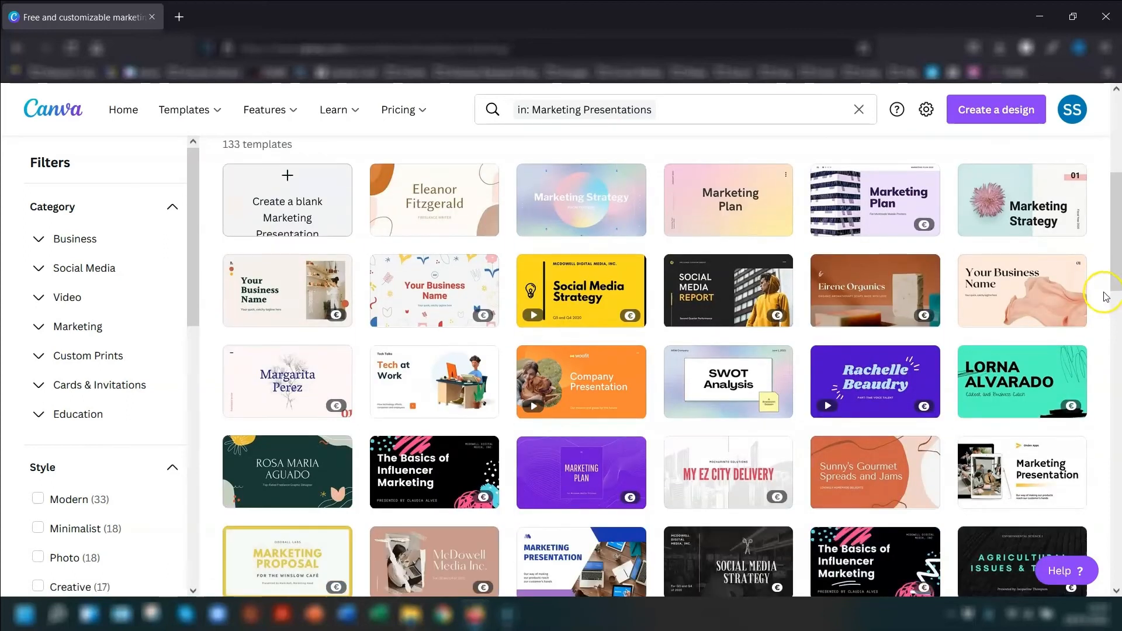
{"action": "scroll", "coordinate": [1098, 299], "scroll_direction": "down", "scroll_amount": 2}
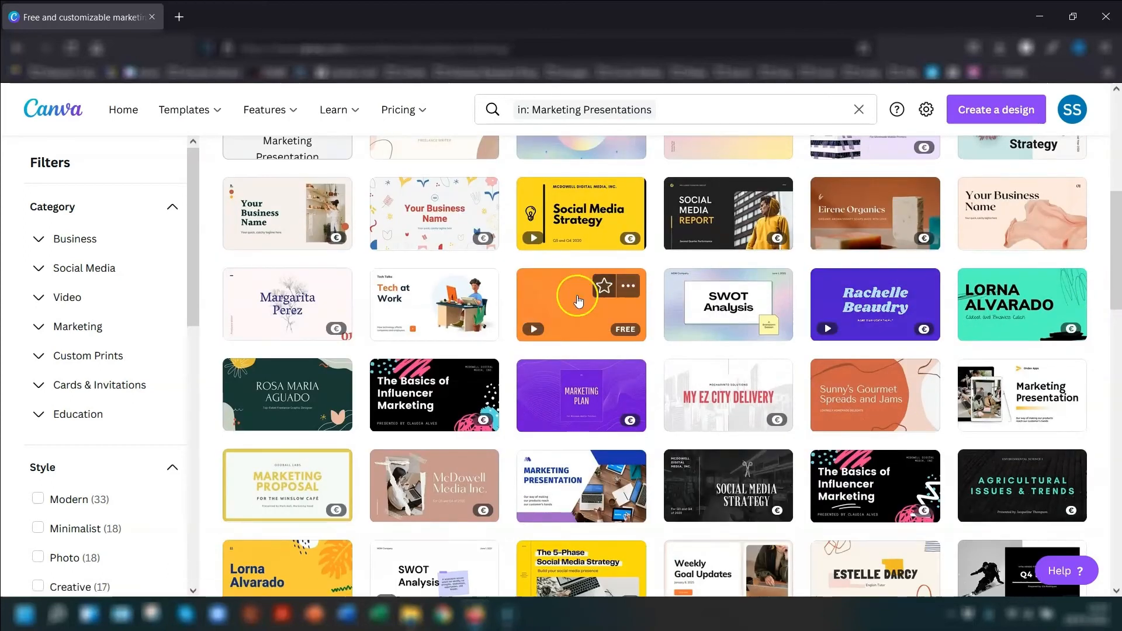
{"action": "mouse_move", "coordinate": [426, 316]}
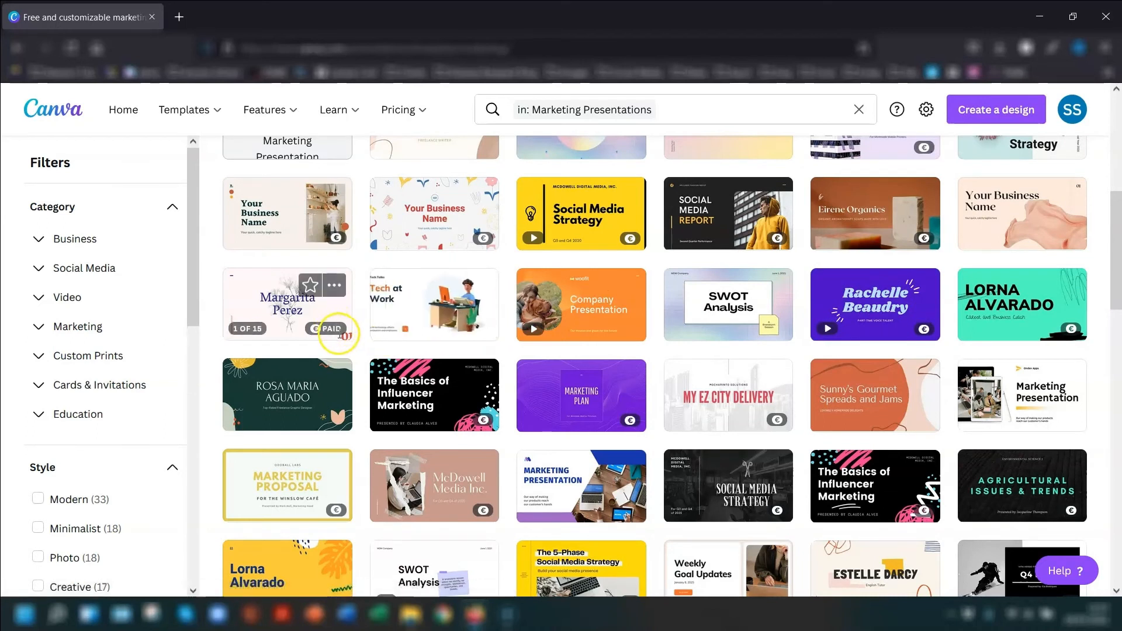
{"action": "mouse_move", "coordinate": [570, 300]}
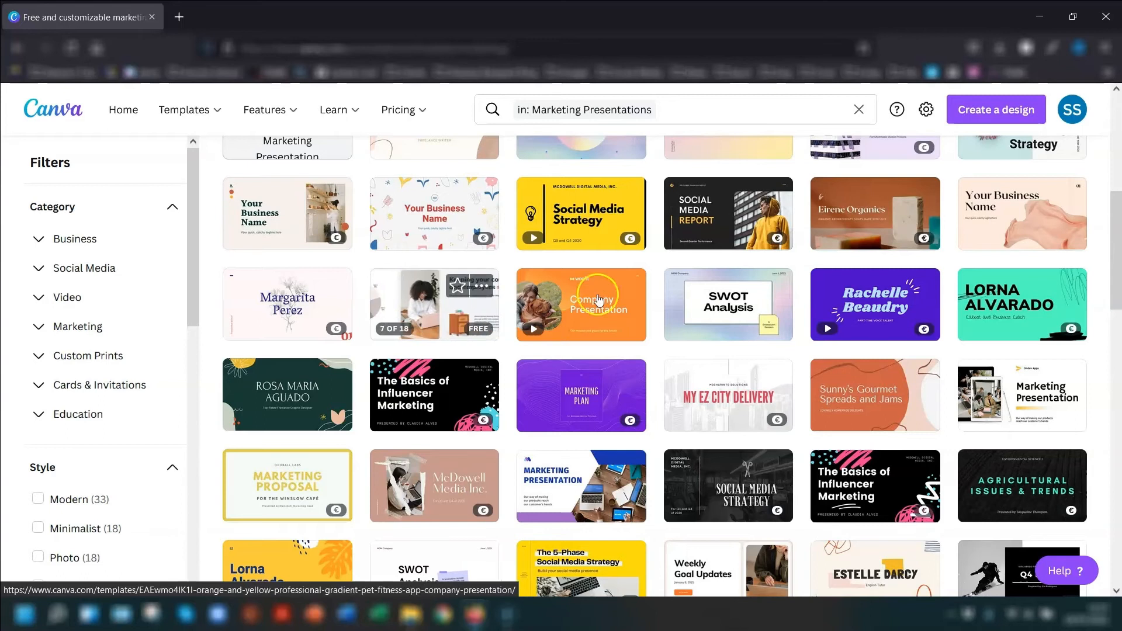
{"action": "scroll", "coordinate": [1081, 294], "scroll_direction": "down", "scroll_amount": 1}
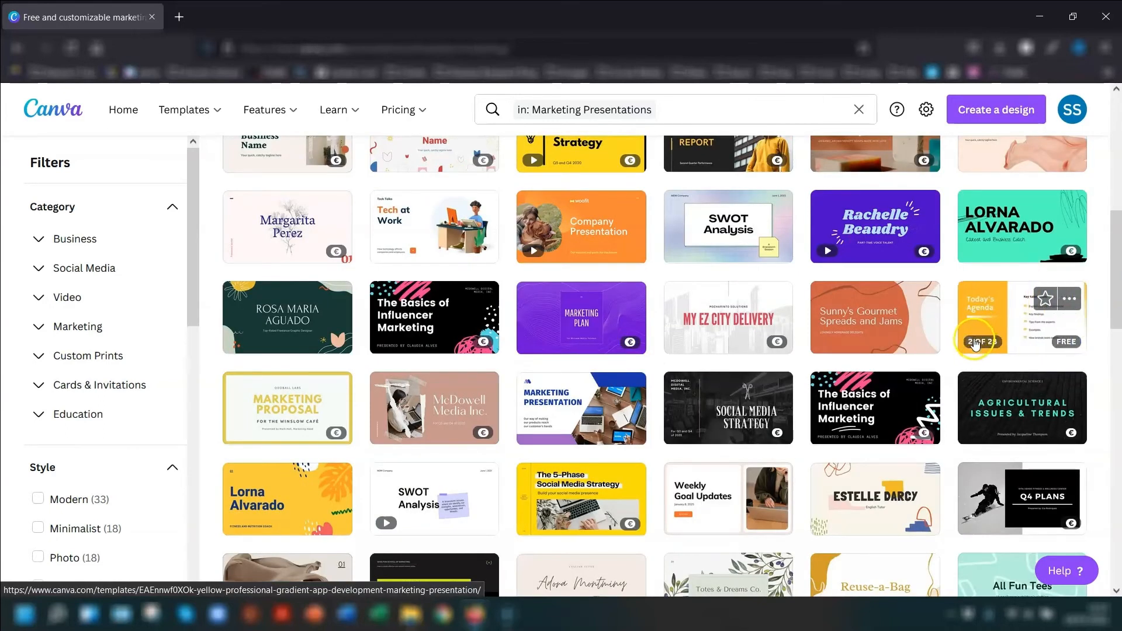
- Customise the free "Yellow Professional Gradient App Development Marketing Presentation" template and apply all 28 of its pages
{"action": "left_click", "coordinate": [999, 311]}
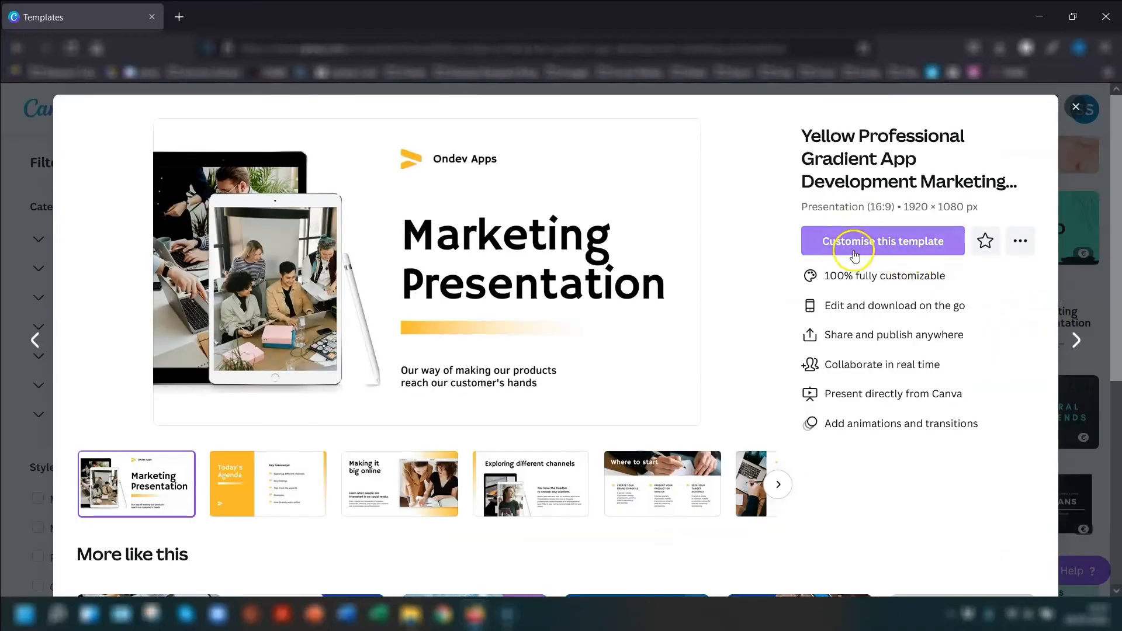
{"action": "left_click", "coordinate": [865, 251]}
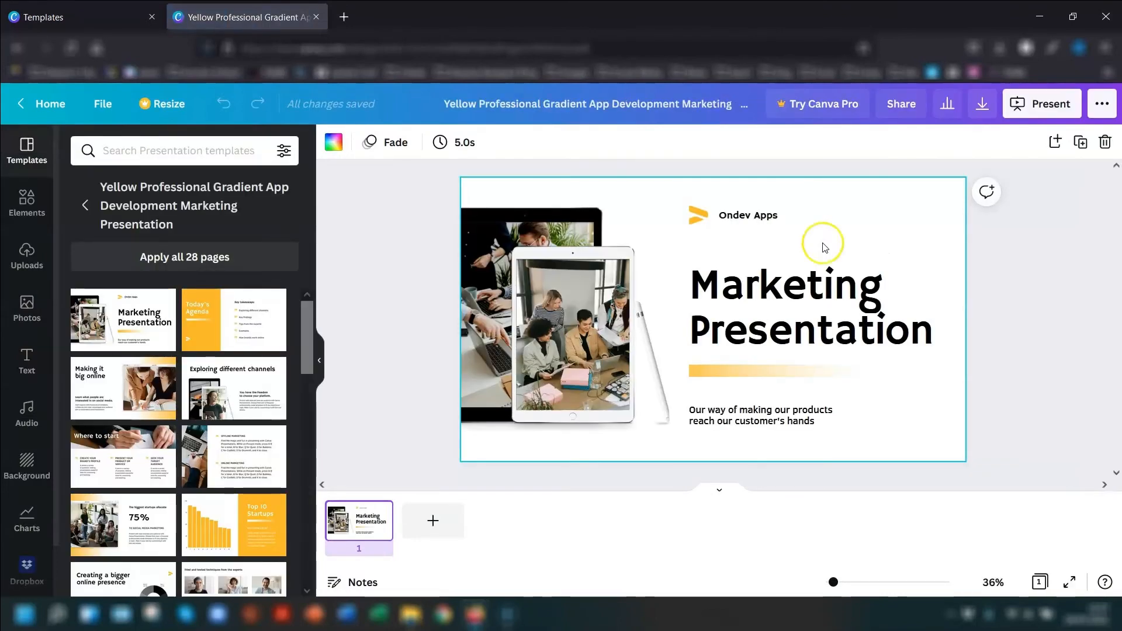
{"action": "left_click", "coordinate": [174, 258]}
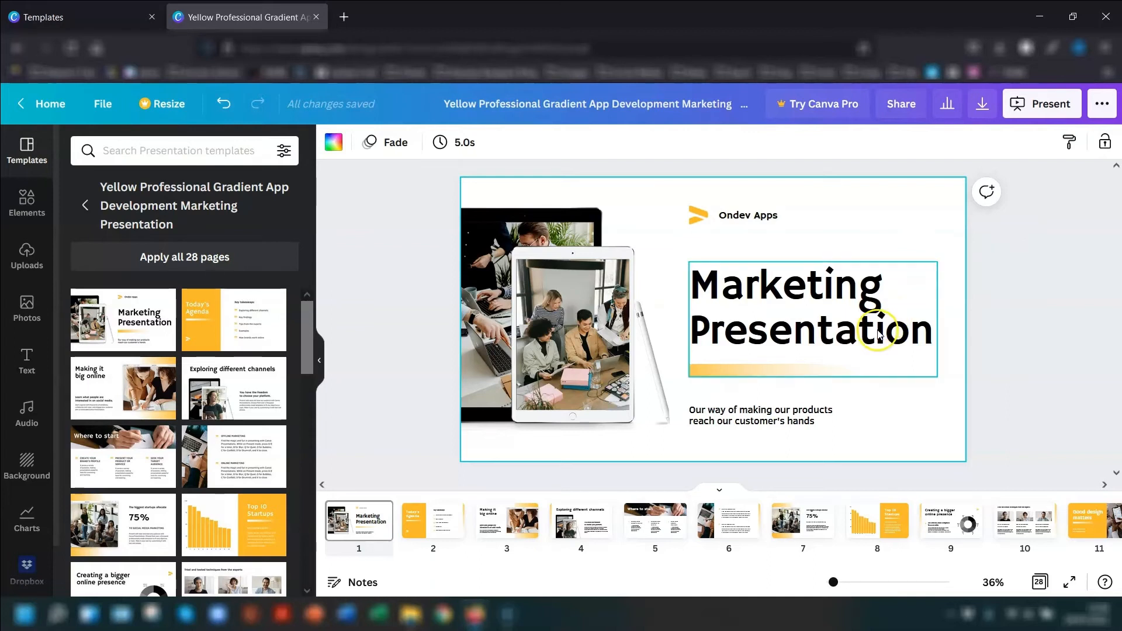
- Ungroup the "Marketing Presentation" title from the yellow gradient bar on the first slide
{"action": "left_click", "coordinate": [728, 345]}
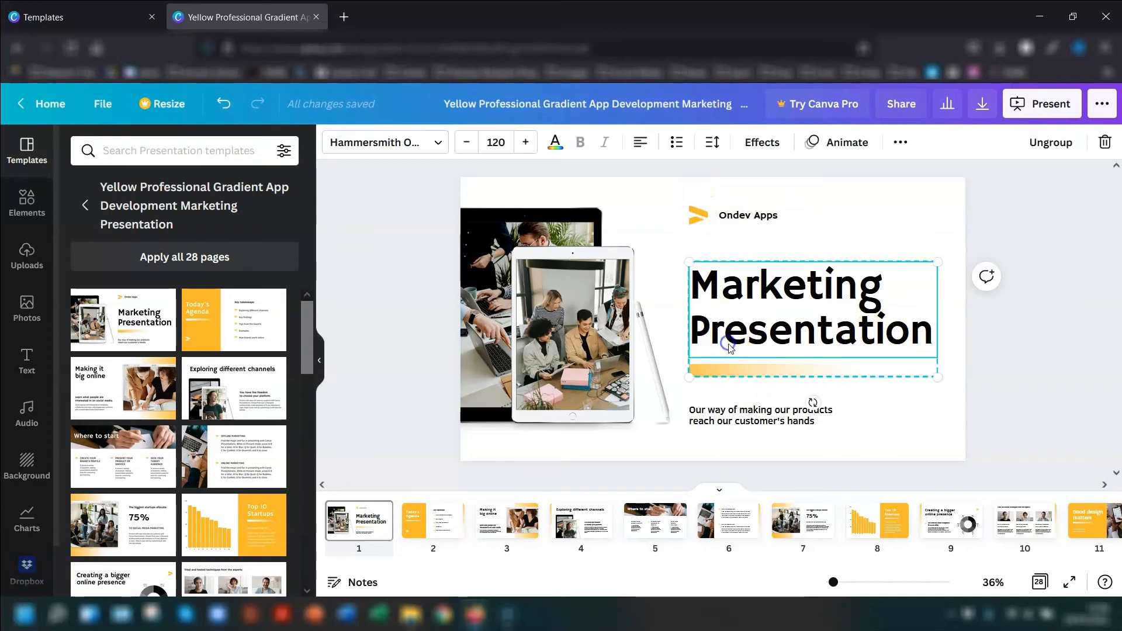
{"action": "left_click", "coordinate": [1051, 142]}
{"action": "left_click", "coordinate": [779, 393]}
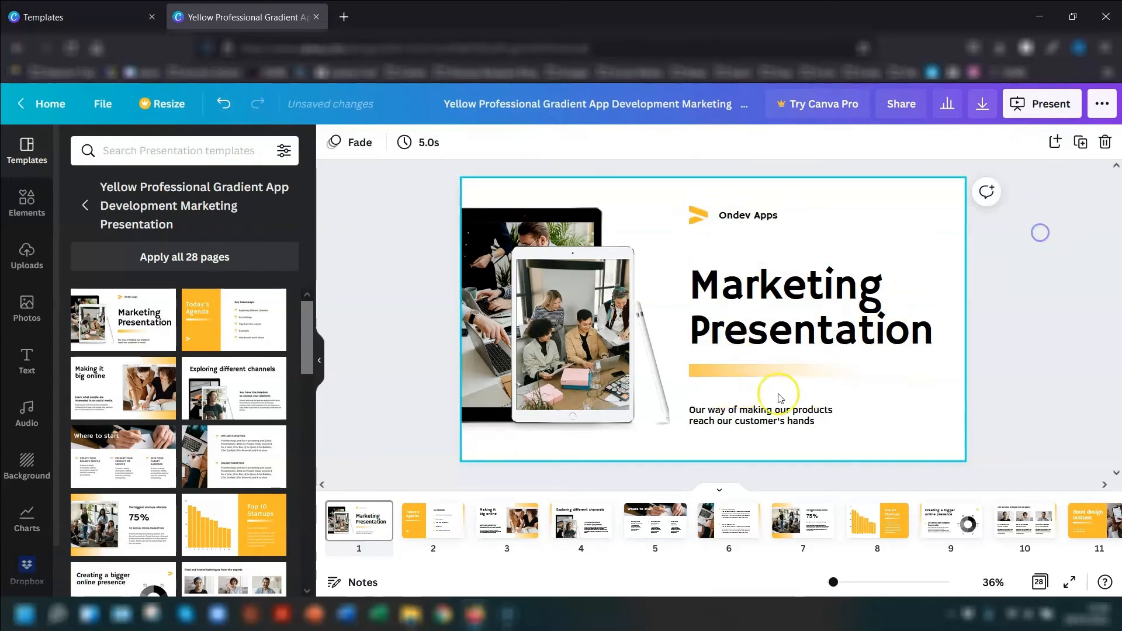
- Recolour the gradient bar's yellow to the brand kit's orange-red and apply that colour change across all pages
{"action": "left_click", "coordinate": [706, 372]}
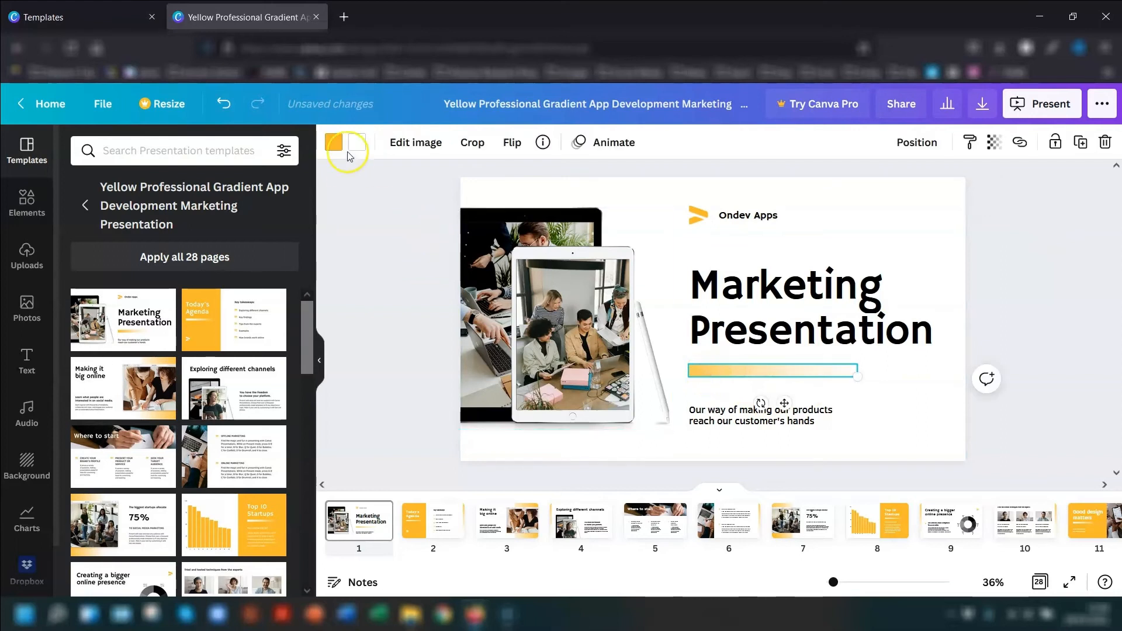
{"action": "left_click", "coordinate": [333, 154]}
{"action": "left_click", "coordinate": [82, 322]}
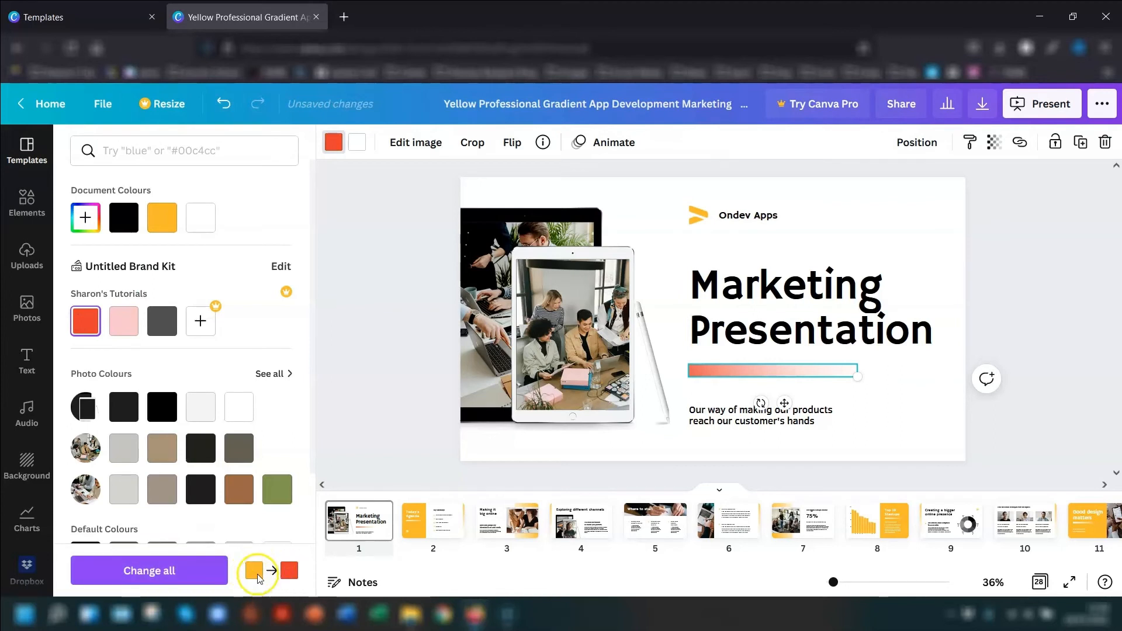
{"action": "left_click", "coordinate": [166, 570]}
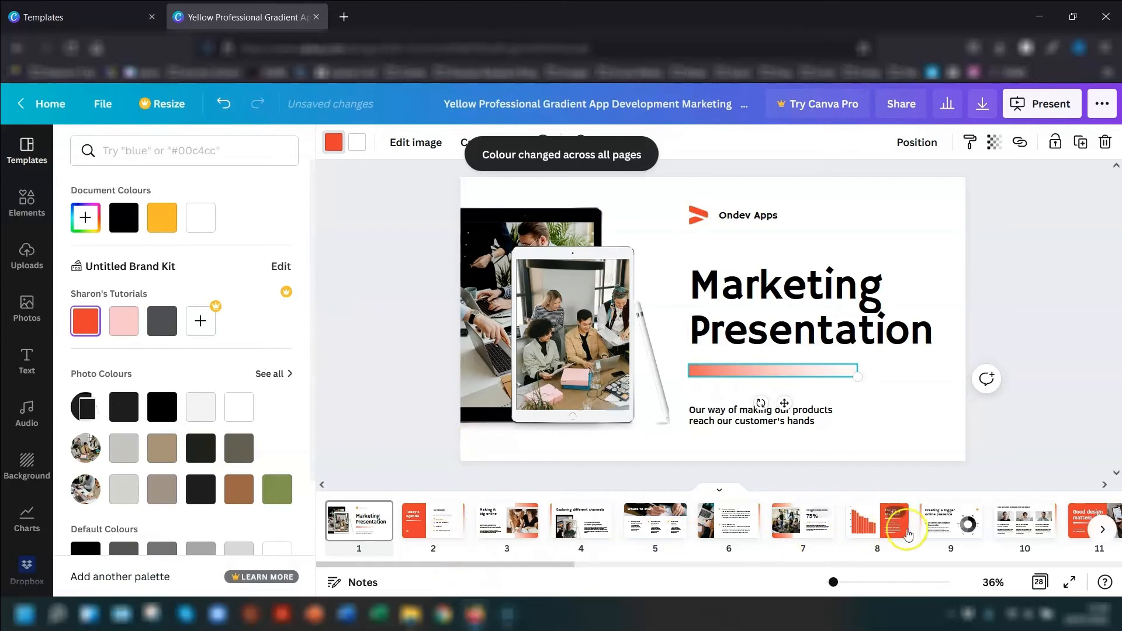
{"action": "left_click_drag", "start_coordinate": [580, 553], "coordinate": [451, 556]}
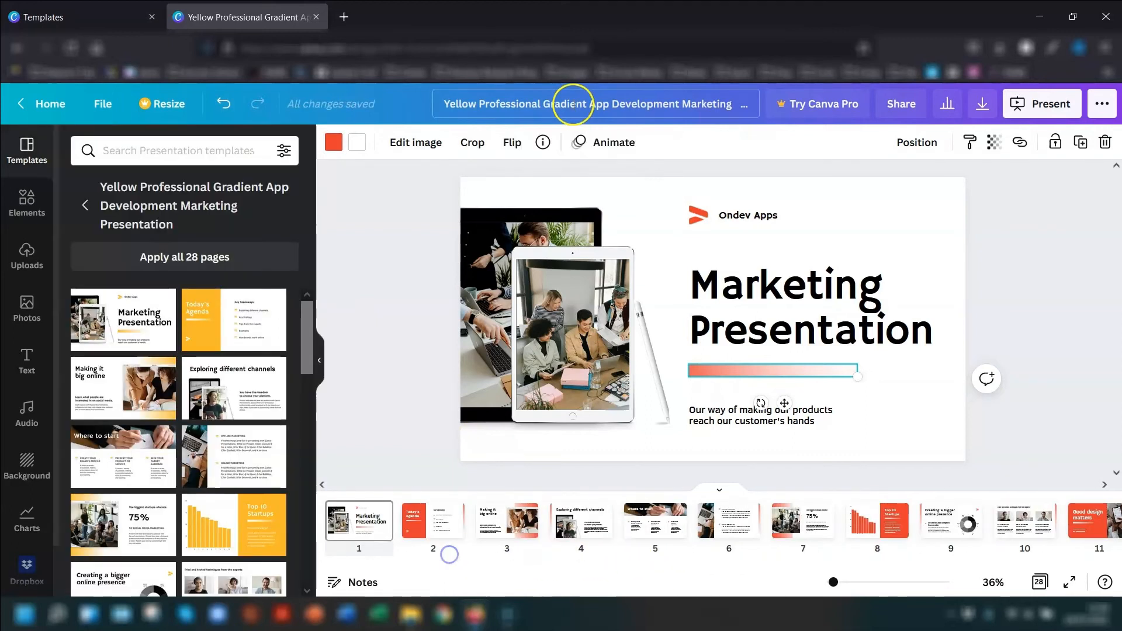
- Rename the presentation "Sharon's Tutorials pitch"
{"action": "left_click", "coordinate": [572, 104]}
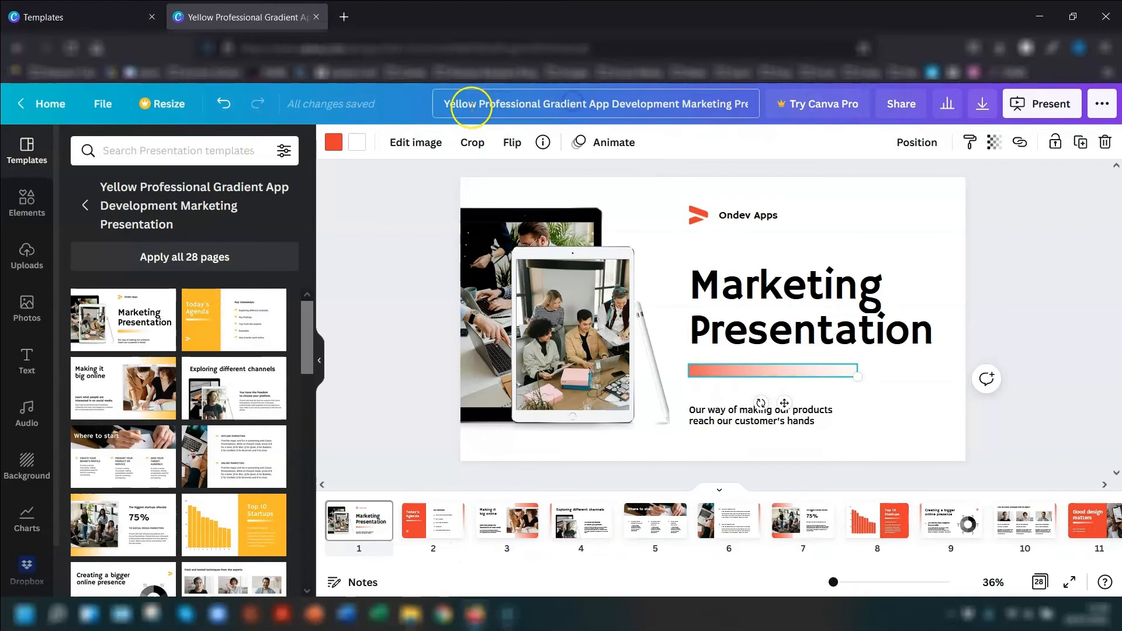
{"action": "type", "text": "Sharon's "}
{"action": "type", "text": "Tutorials pitch"}
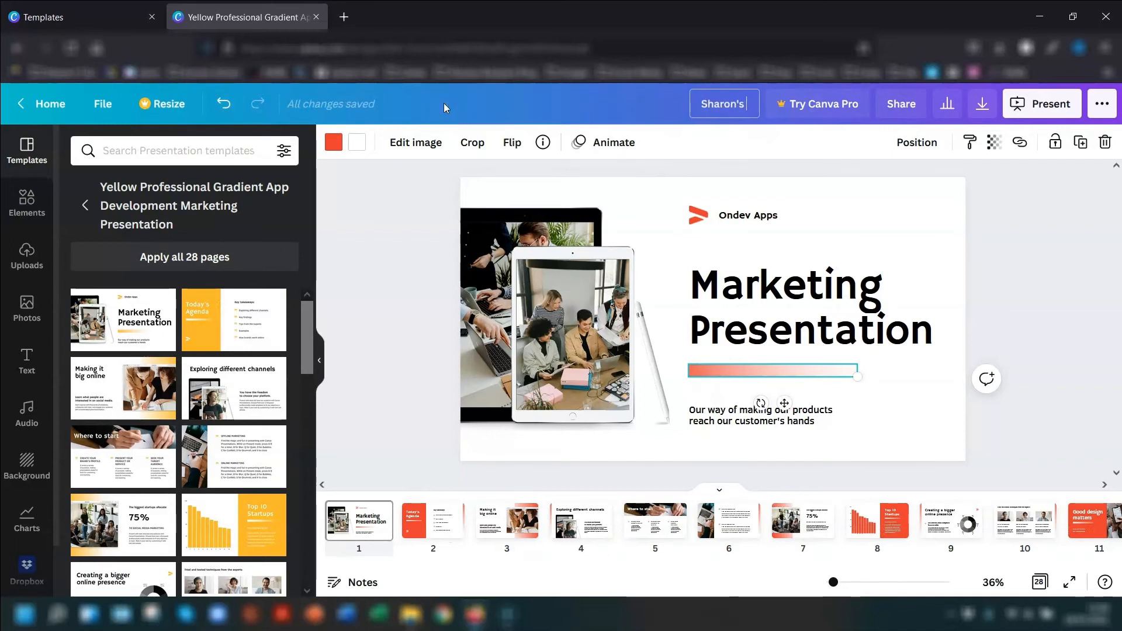
{"action": "left_click", "coordinate": [563, 271]}
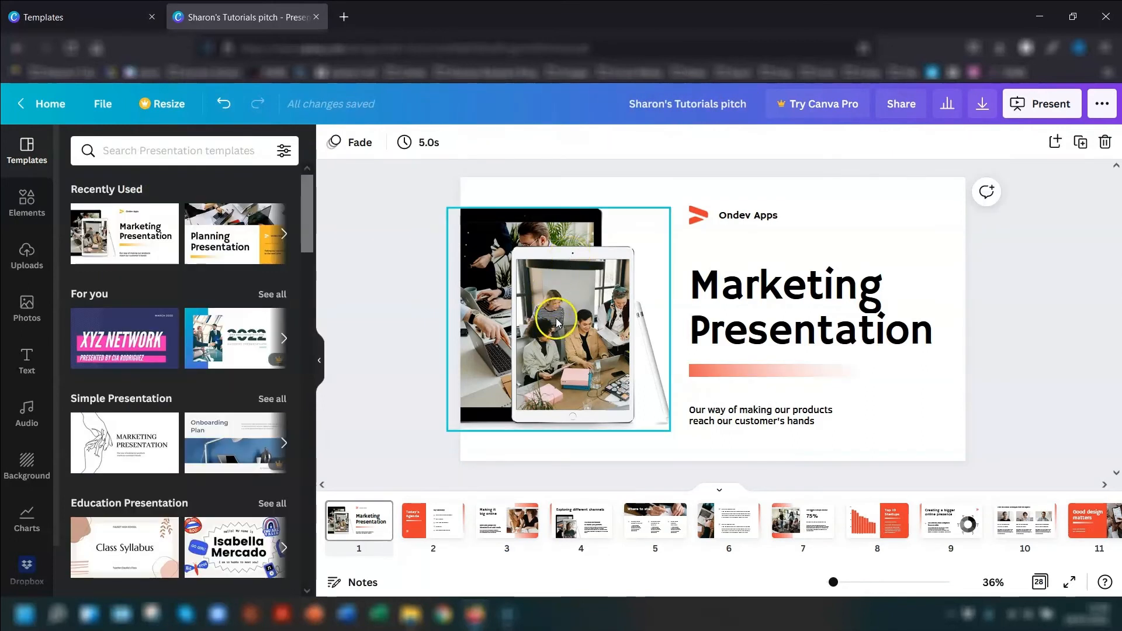
- Delete the photo inside the front tablet on the first slide while keeping its frame
{"action": "left_click", "coordinate": [536, 298]}
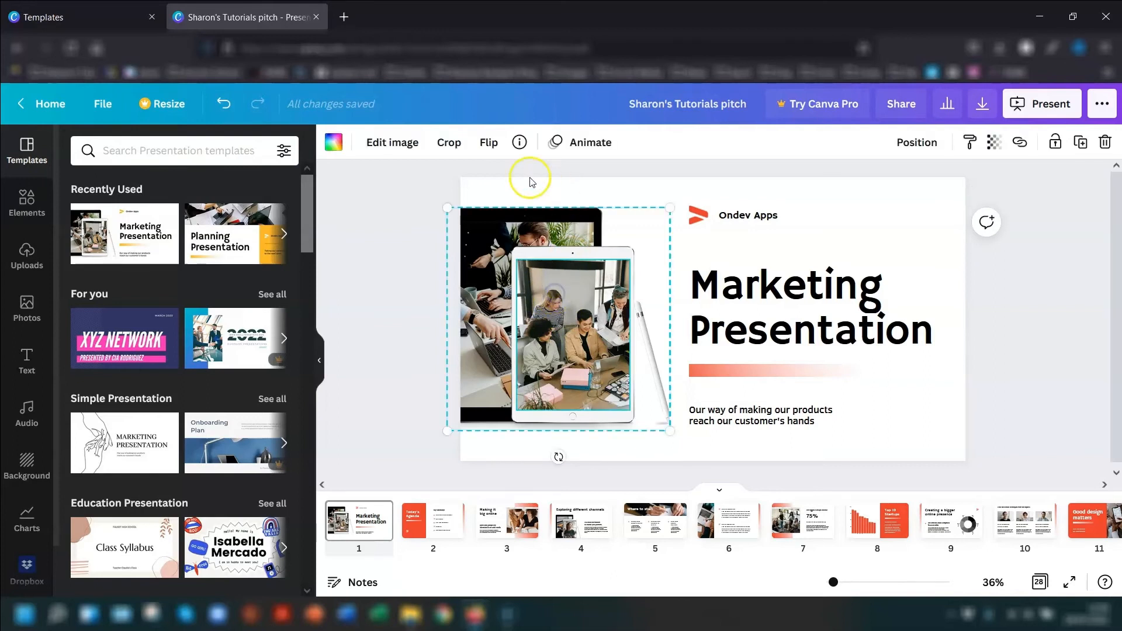
{"action": "left_click", "coordinate": [1105, 144]}
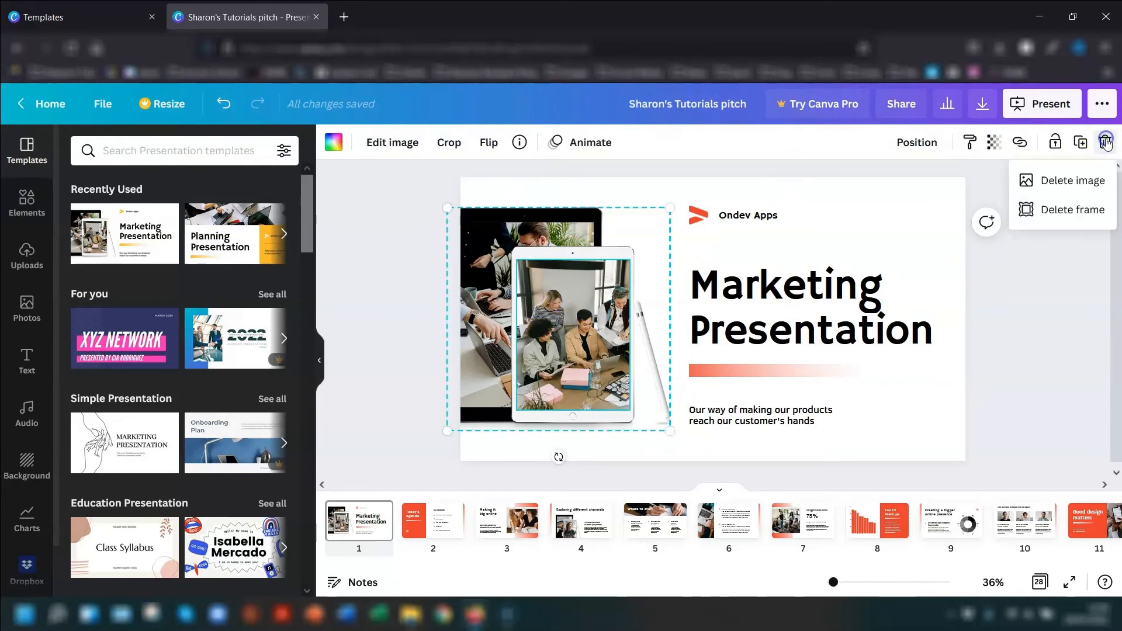
{"action": "left_click", "coordinate": [1080, 181]}
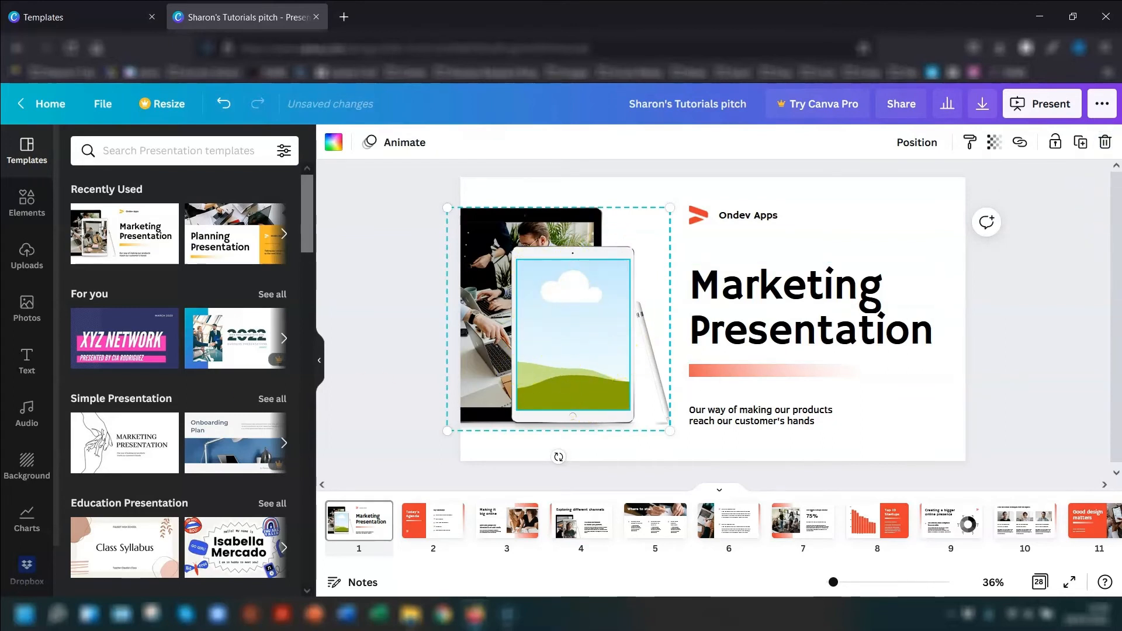
- Fill the front tablet's empty frame with the uploaded photo of the brown dog lying with its front paws forward
{"action": "left_click", "coordinate": [23, 311]}
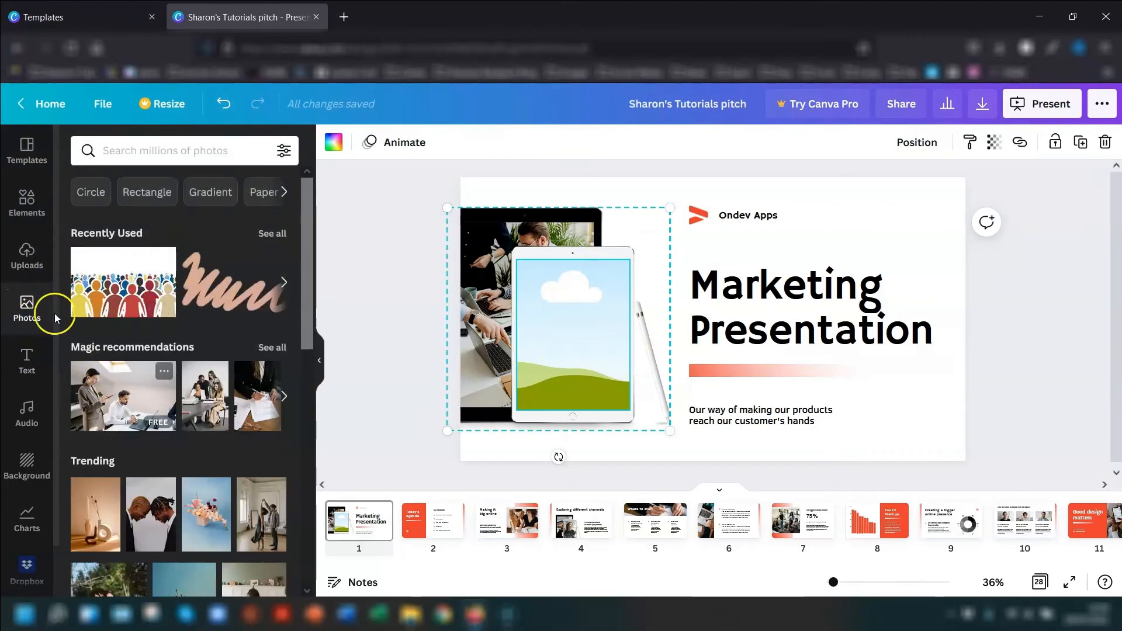
{"action": "left_click", "coordinate": [32, 270]}
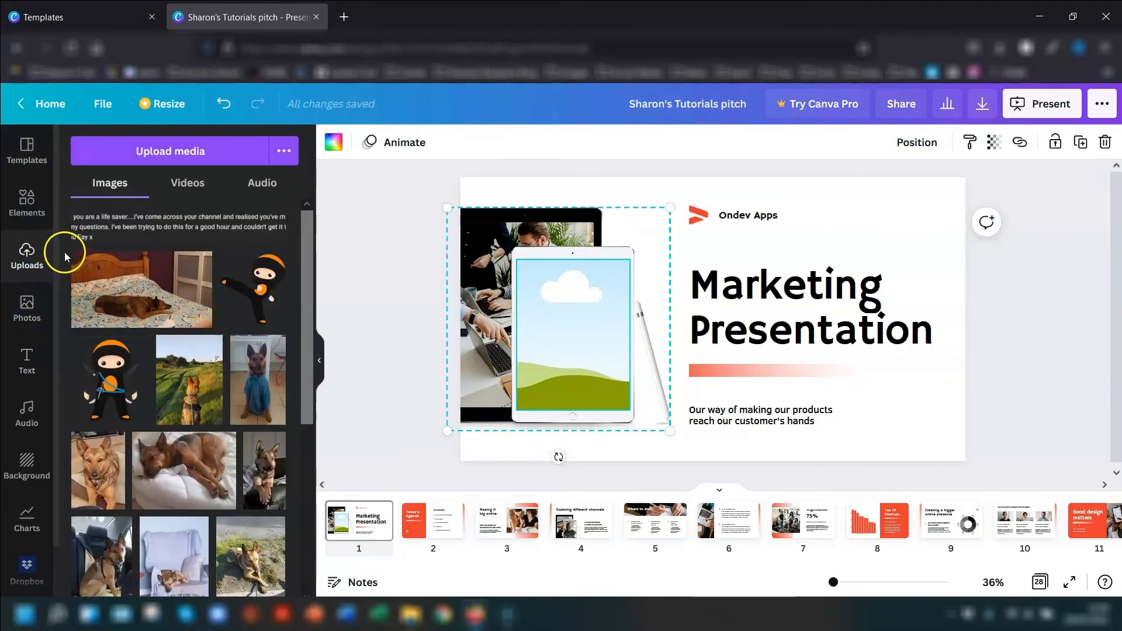
{"action": "left_click", "coordinate": [29, 305]}
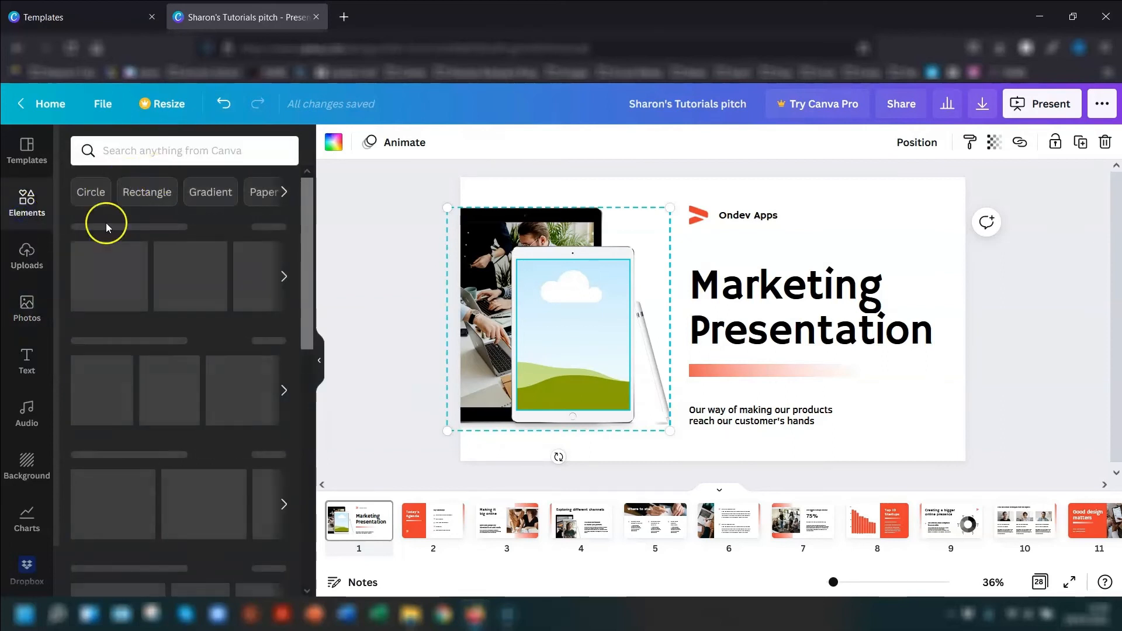
{"action": "left_click", "coordinate": [29, 255]}
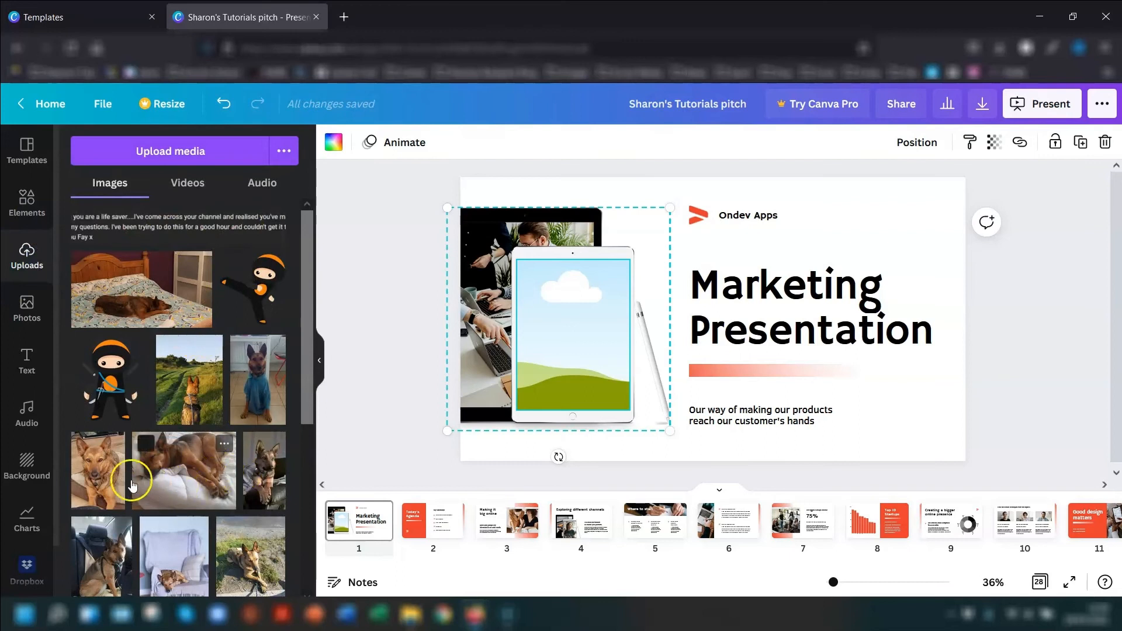
{"action": "left_click_drag", "start_coordinate": [98, 469], "coordinate": [587, 318]}
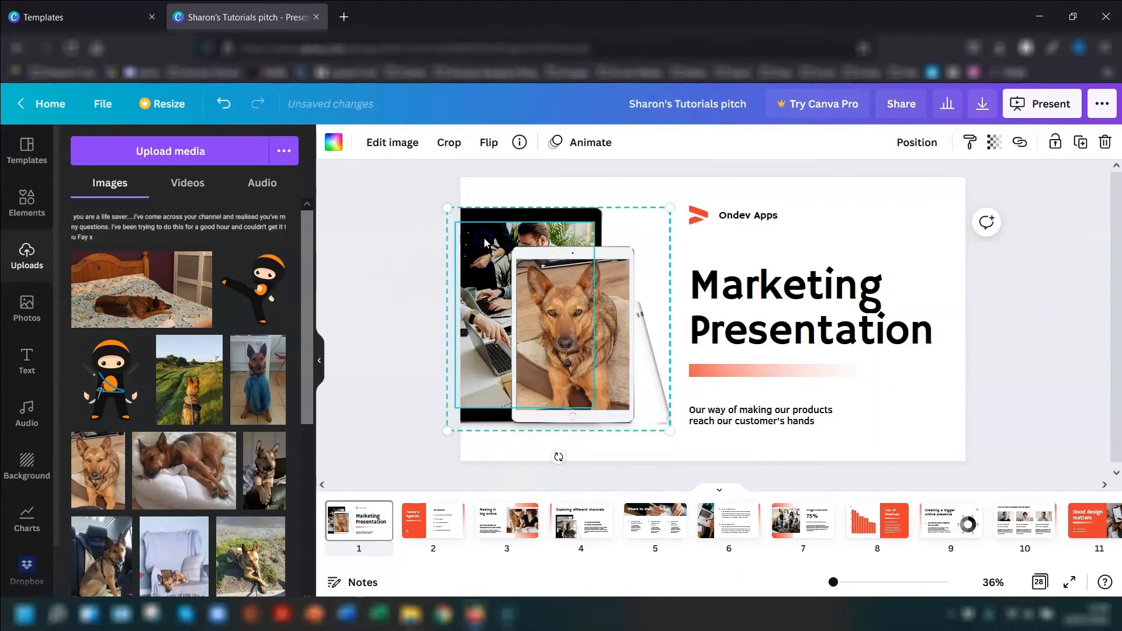
- Replace the photo in the rear tablet's frame with the uploaded picture of the dog wearing a blue jumper
{"action": "left_click", "coordinate": [1105, 142]}
{"action": "left_click", "coordinate": [1052, 181]}
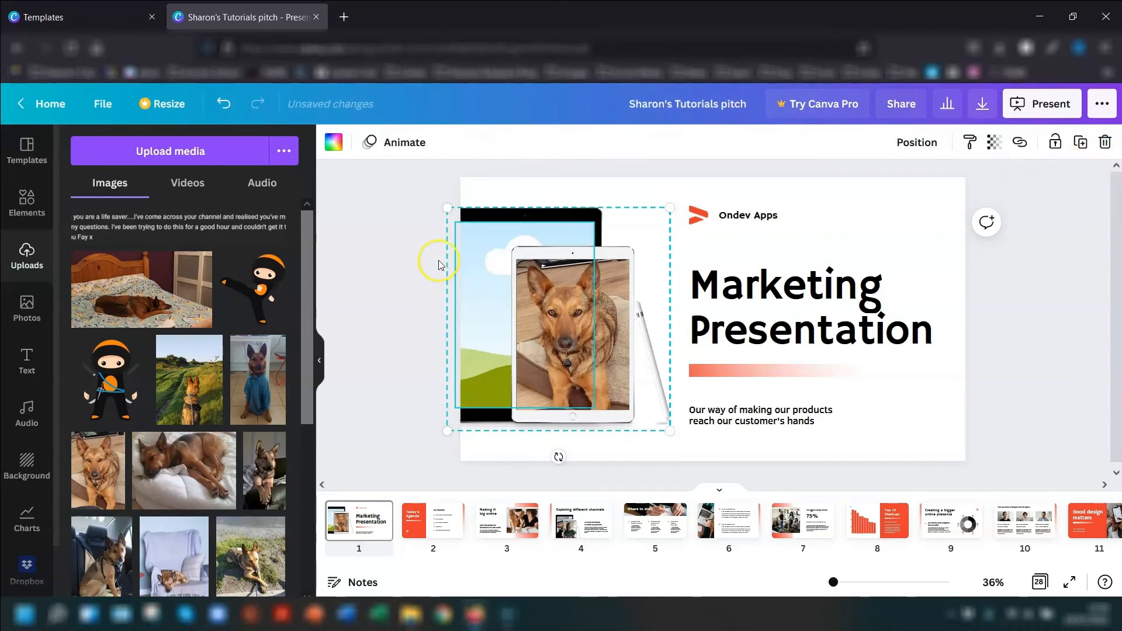
{"action": "left_click_drag", "start_coordinate": [263, 368], "coordinate": [468, 304]}
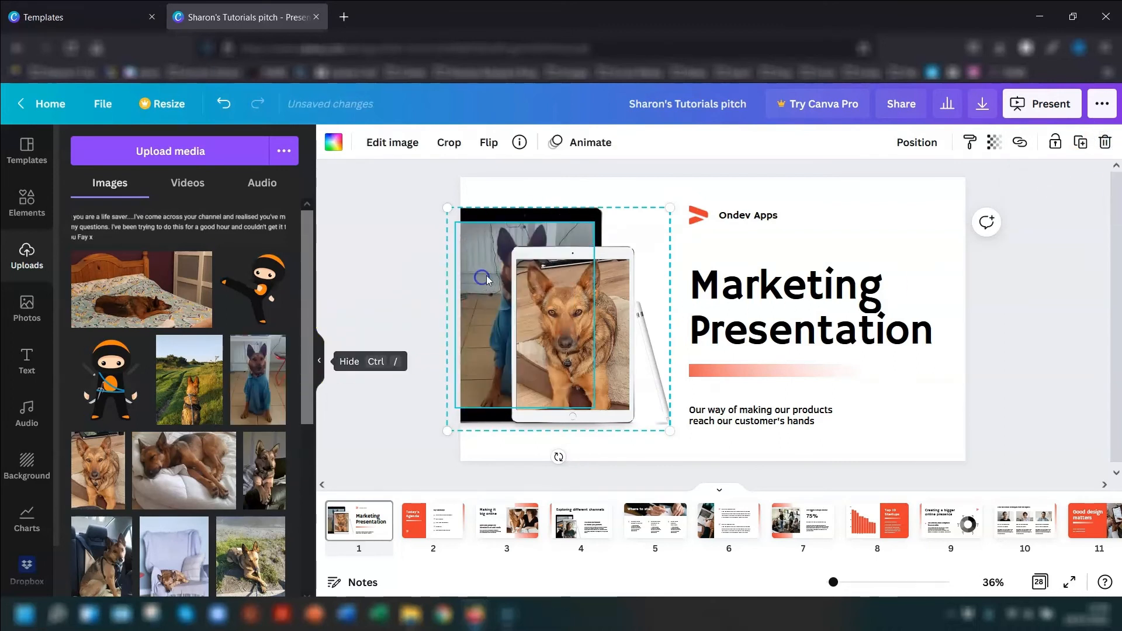
{"action": "left_click", "coordinate": [381, 319]}
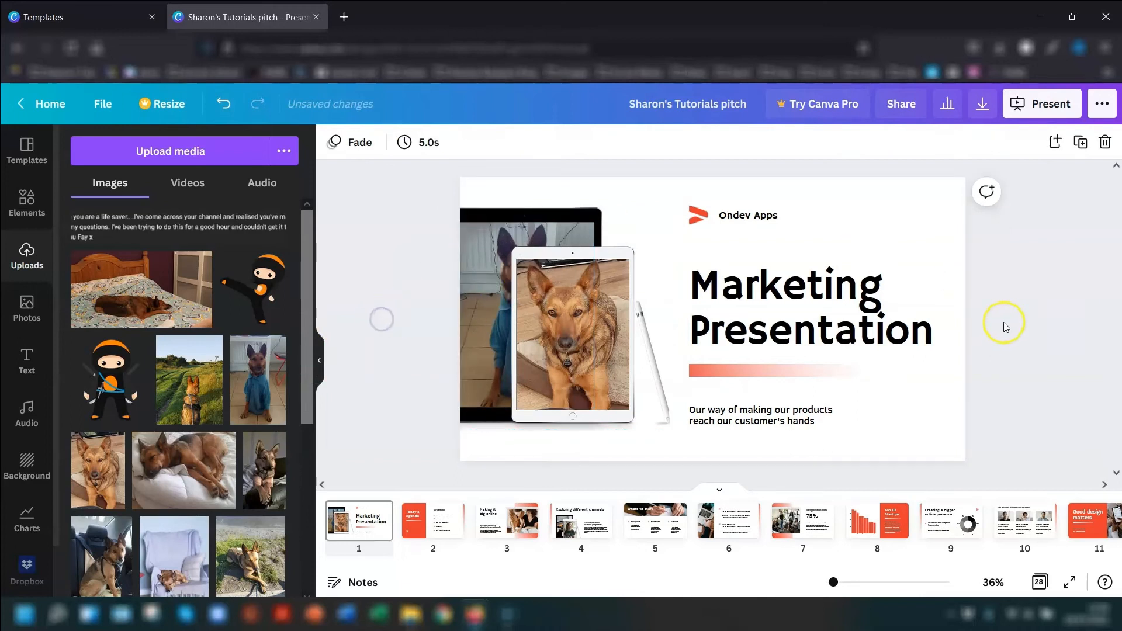
- Delete the "Exploring different channels" page from the presentation
{"action": "left_click", "coordinate": [435, 522]}
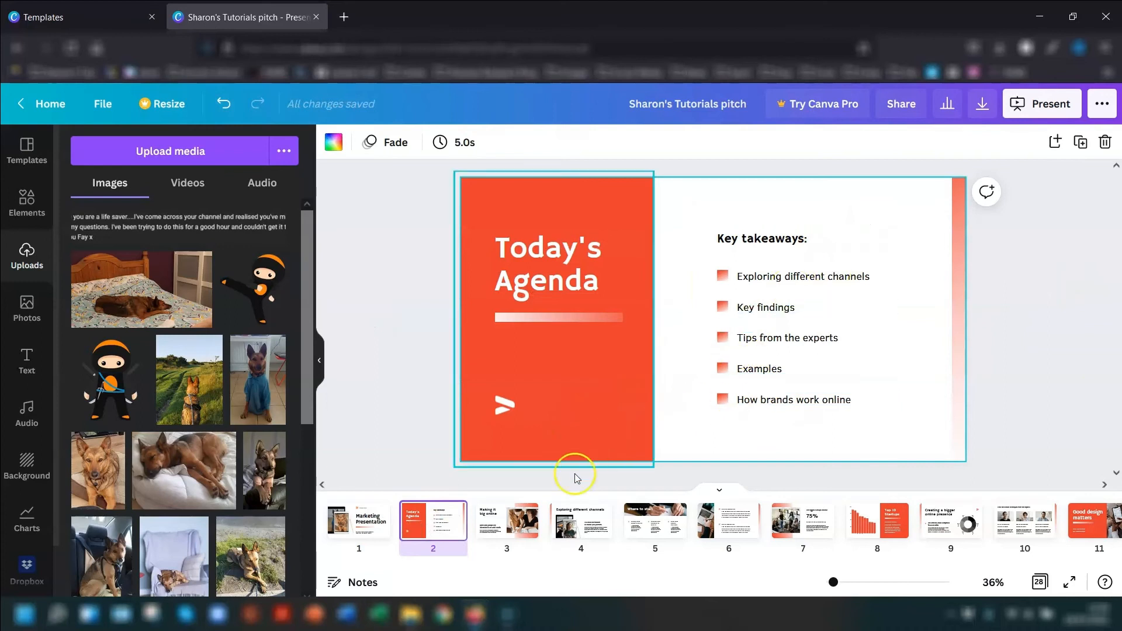
{"action": "left_click", "coordinate": [495, 533]}
{"action": "left_click", "coordinate": [578, 523]}
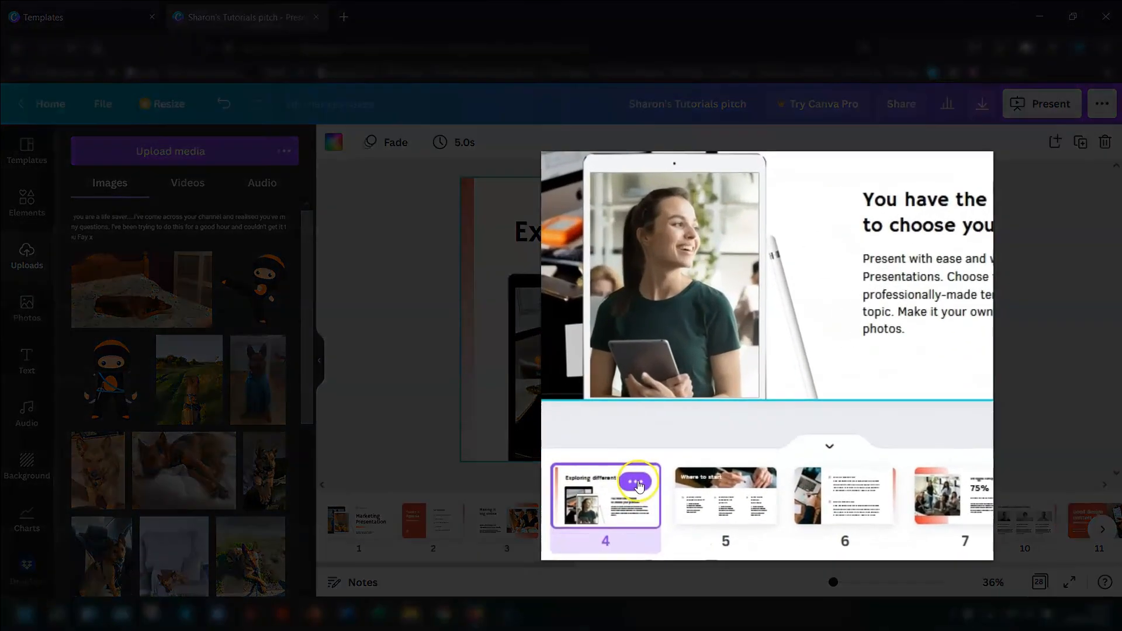
{"action": "left_click", "coordinate": [591, 514]}
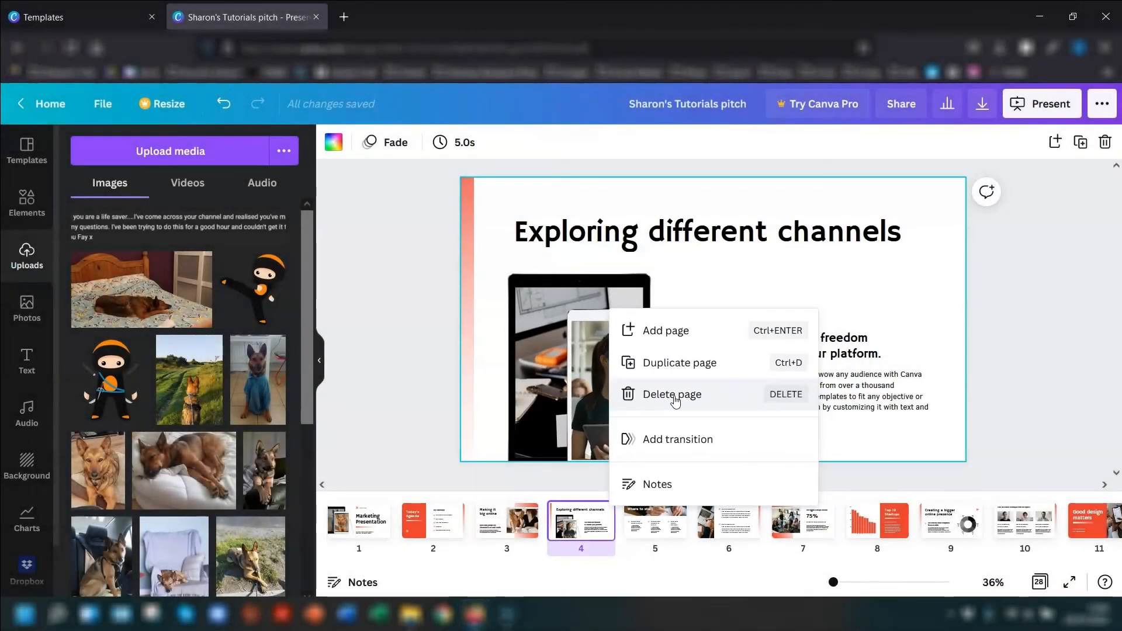
{"action": "left_click", "coordinate": [674, 395]}
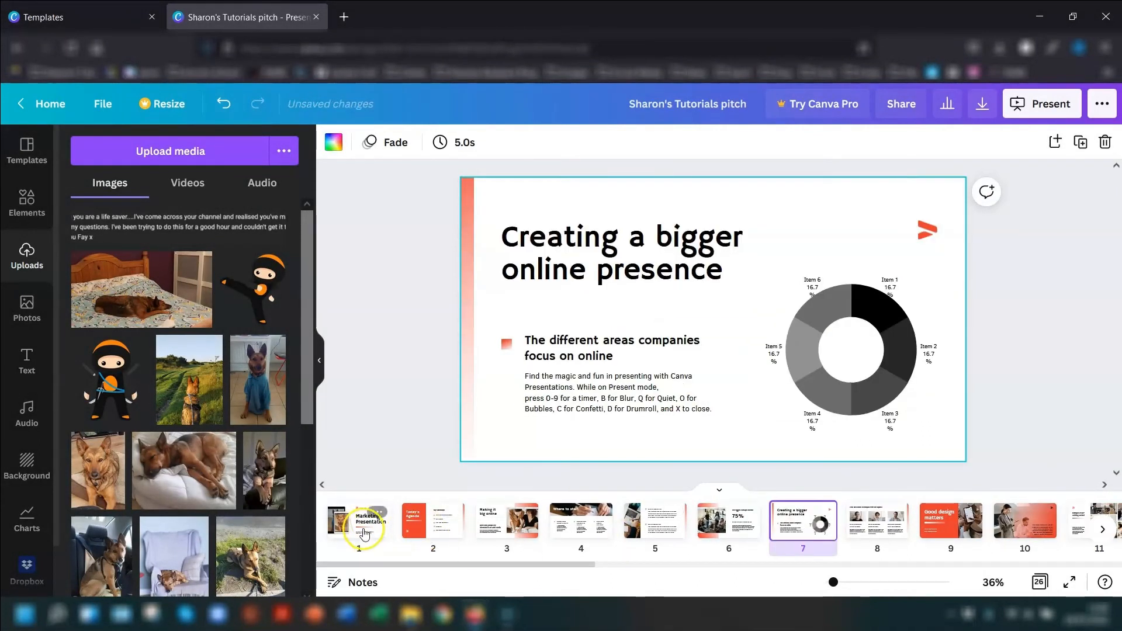
- Add a Slide transition to the "Today's Agenda" page and apply it between all pages
{"action": "left_click", "coordinate": [449, 525]}
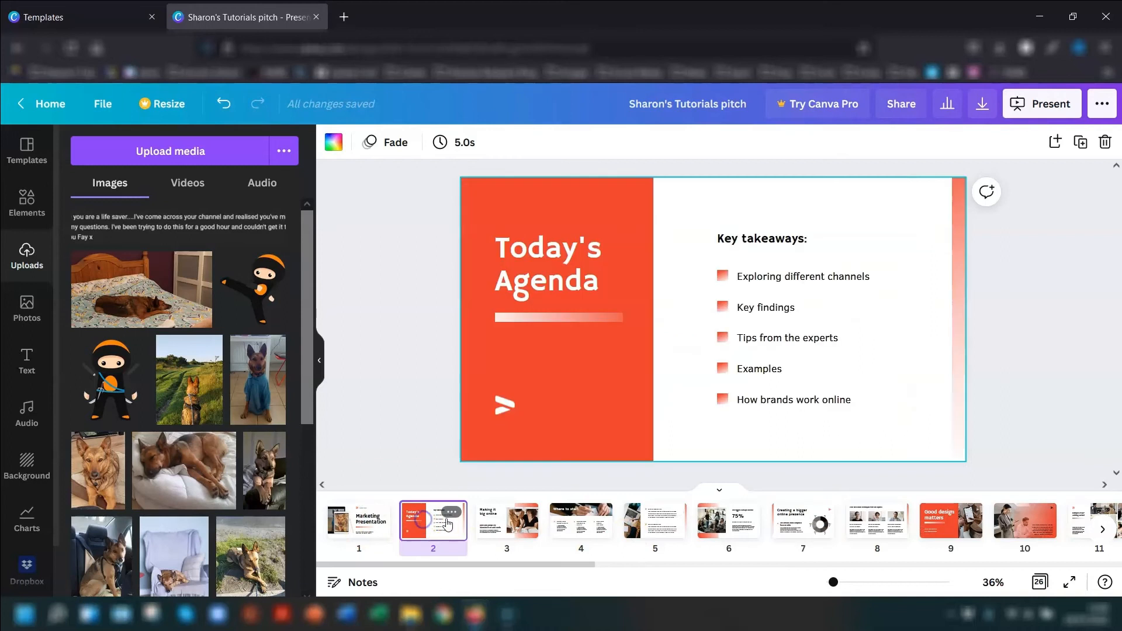
{"action": "left_click", "coordinate": [450, 514]}
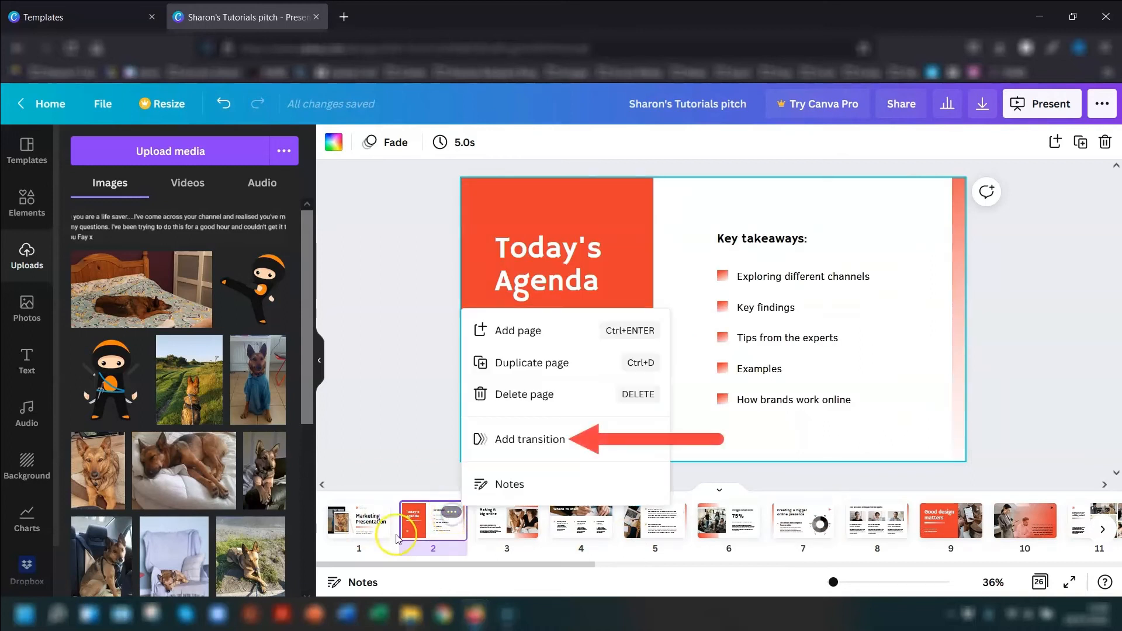
{"action": "left_click", "coordinate": [522, 442]}
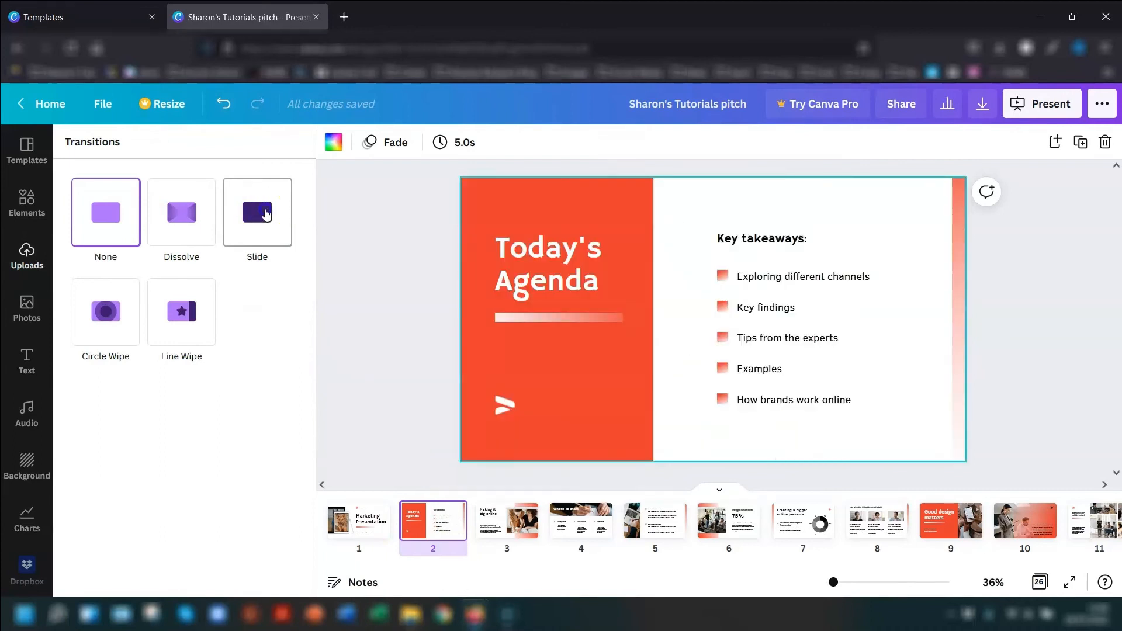
{"action": "left_click", "coordinate": [266, 214]}
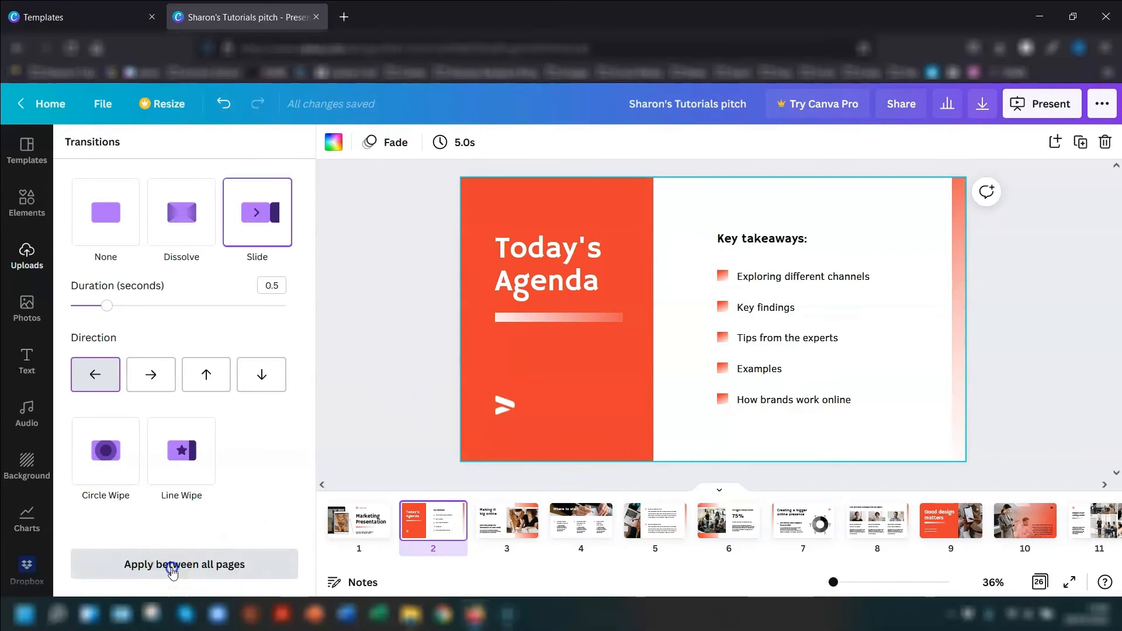
{"action": "left_click", "coordinate": [171, 570]}
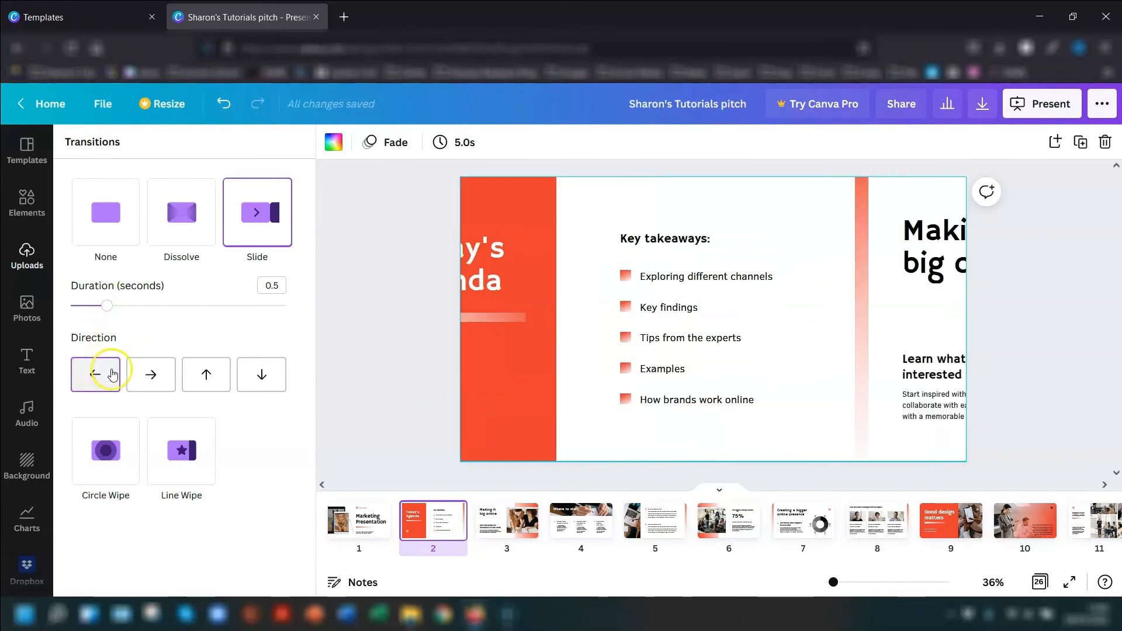
- Set the agenda page's Slide transition to the upward direction with a duration of 0.4 seconds
{"action": "left_click", "coordinate": [206, 377]}
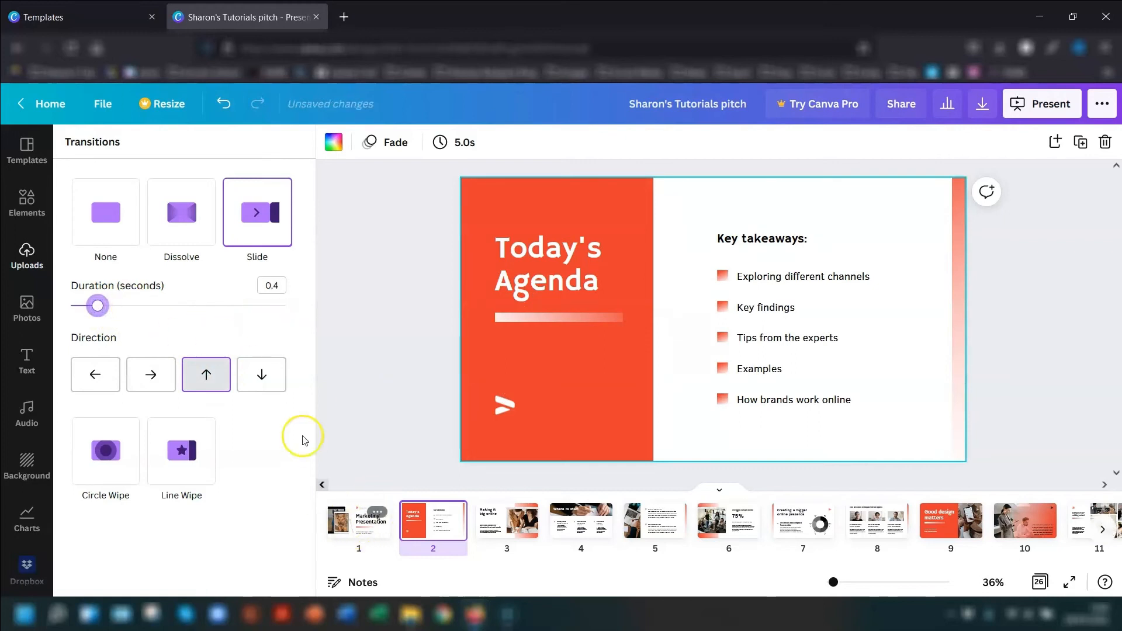
{"action": "left_click", "coordinate": [364, 467]}
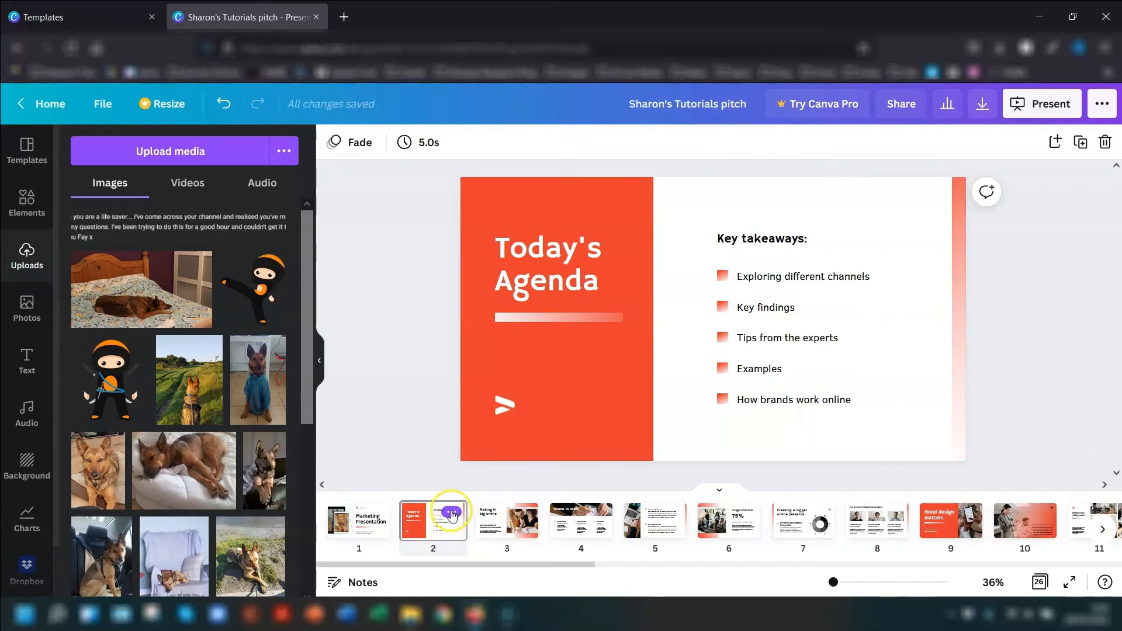
- Check the agenda page's options for changing its transition, and view its speaker notes
{"action": "left_click", "coordinate": [452, 513]}
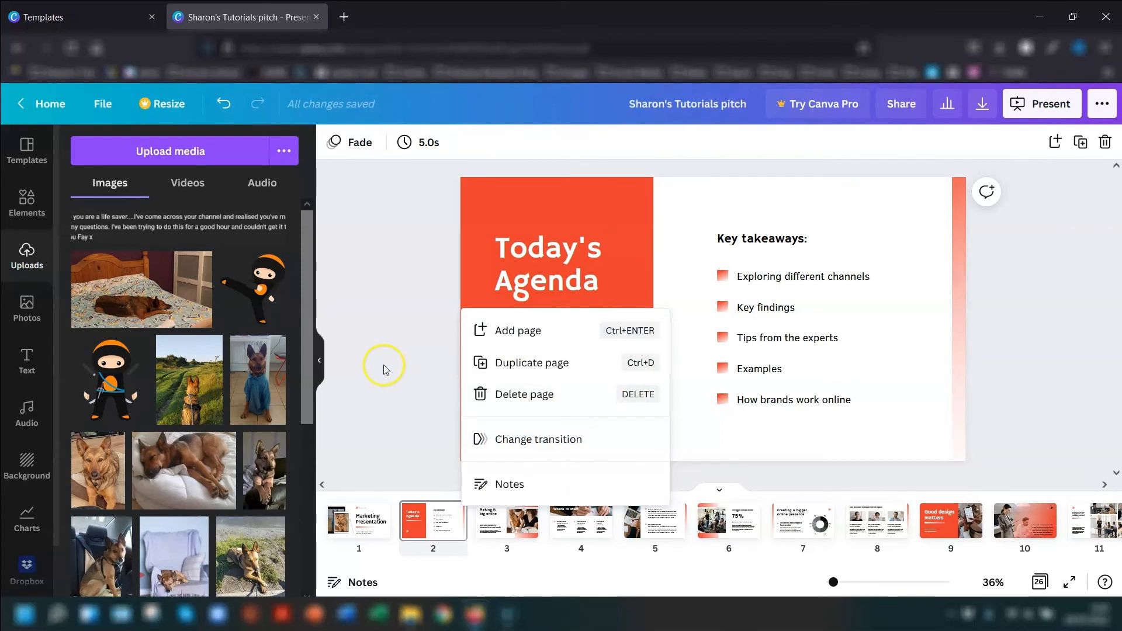
{"action": "left_click", "coordinate": [405, 325]}
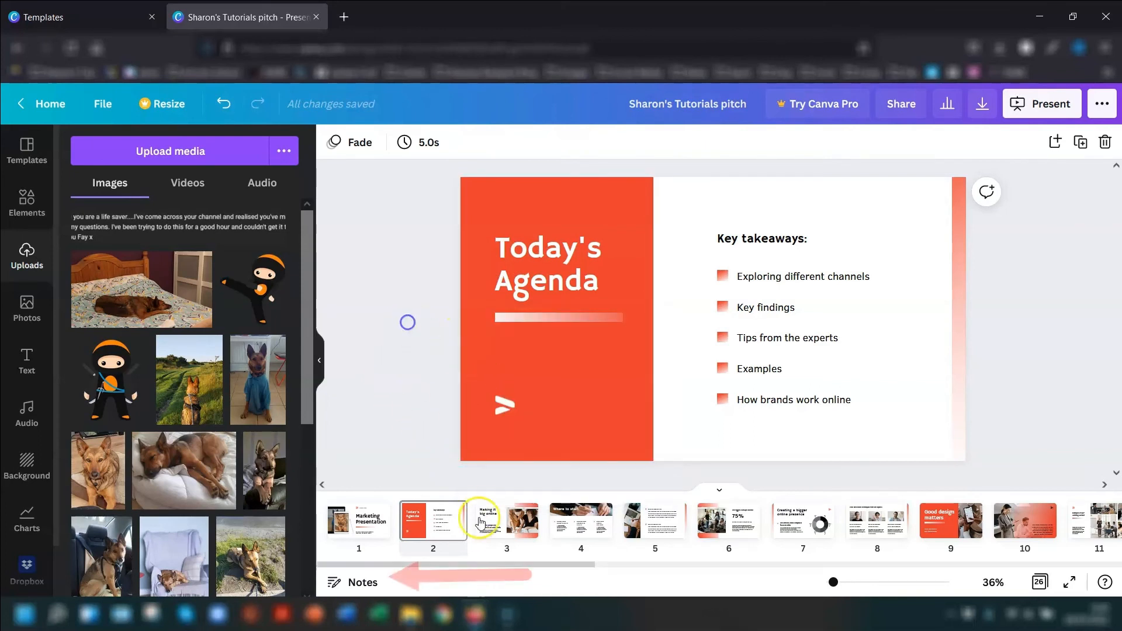
{"action": "left_click", "coordinate": [362, 582]}
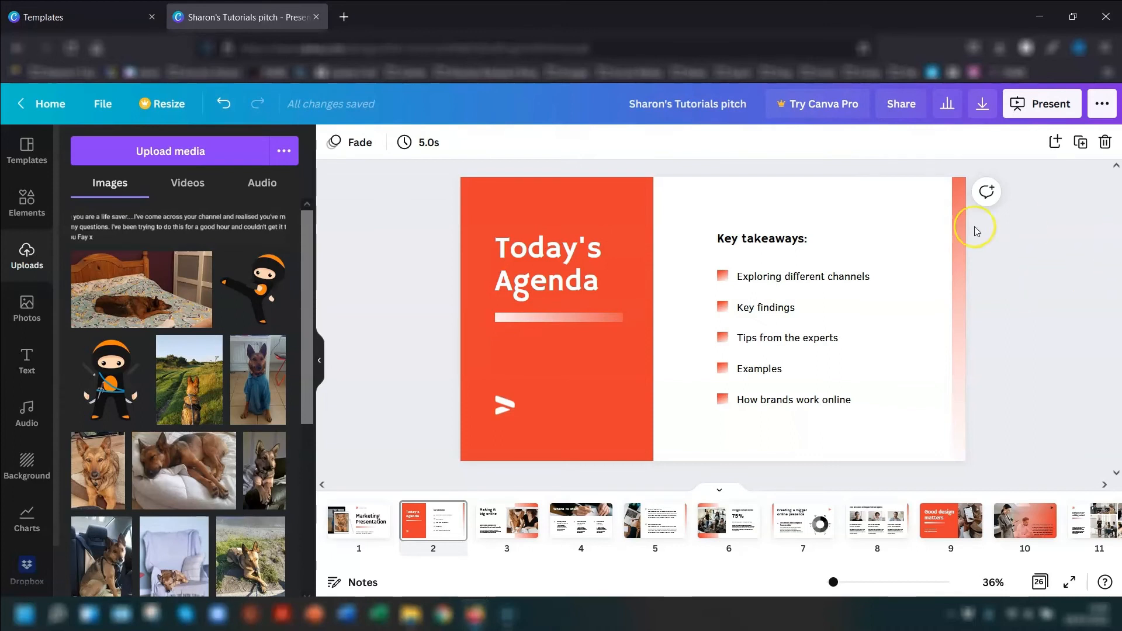
- Browse the available design elements and the chart types that can be added to the presentation
{"action": "left_click", "coordinate": [26, 188]}
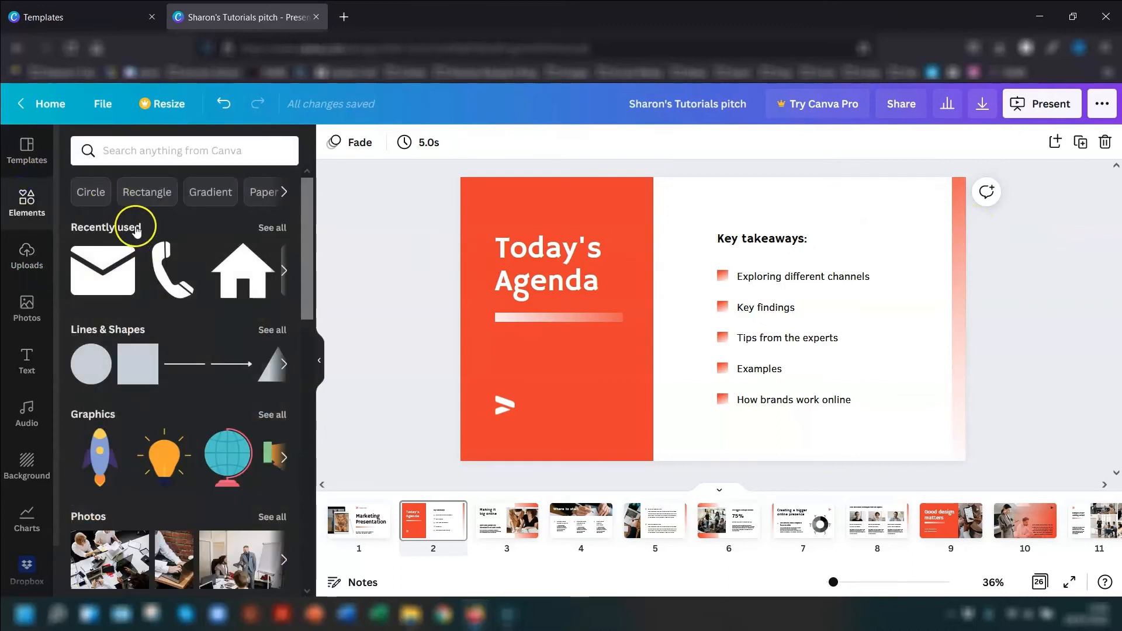
{"action": "left_click", "coordinate": [27, 521]}
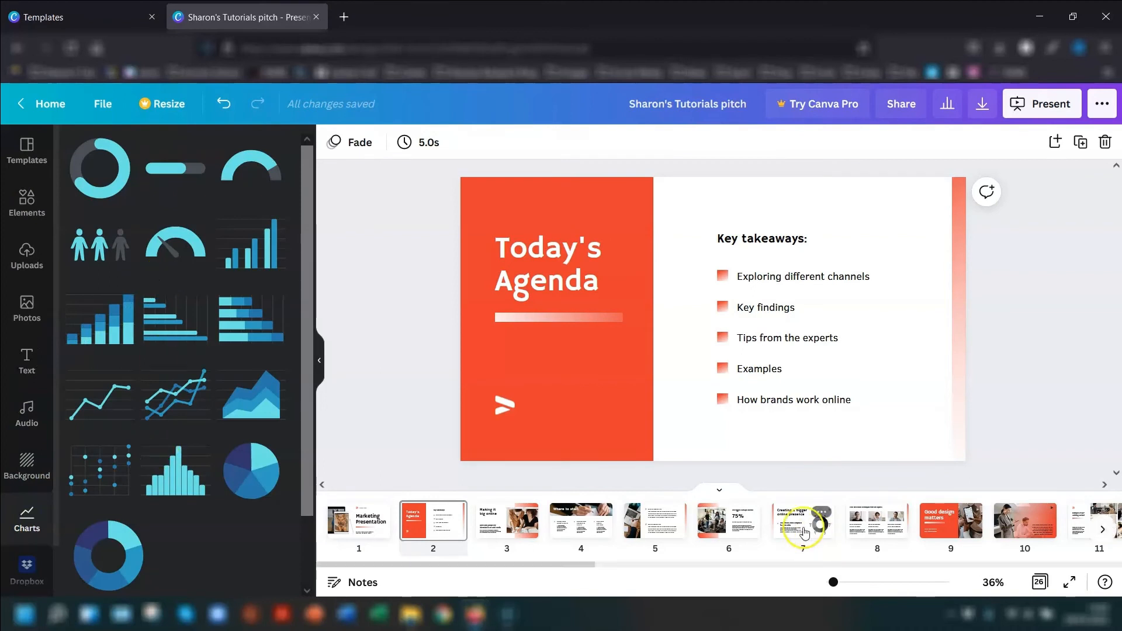